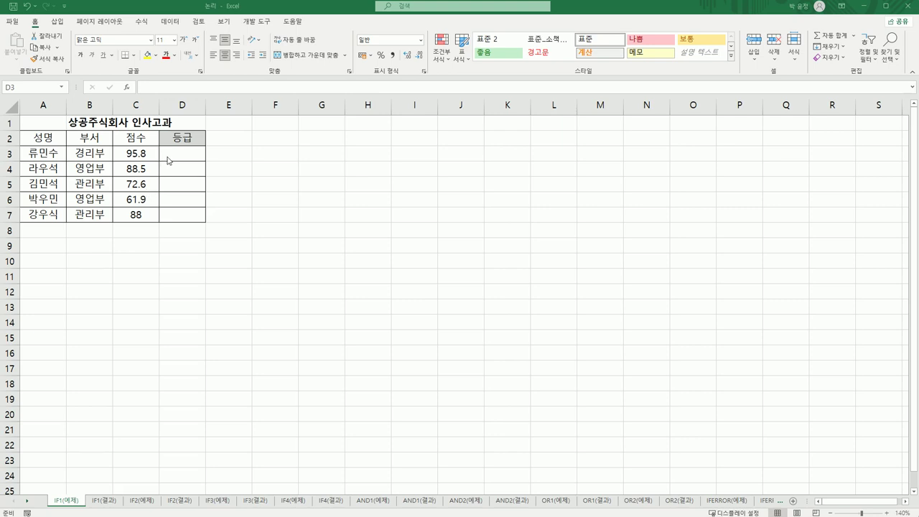
left_click(179, 153)
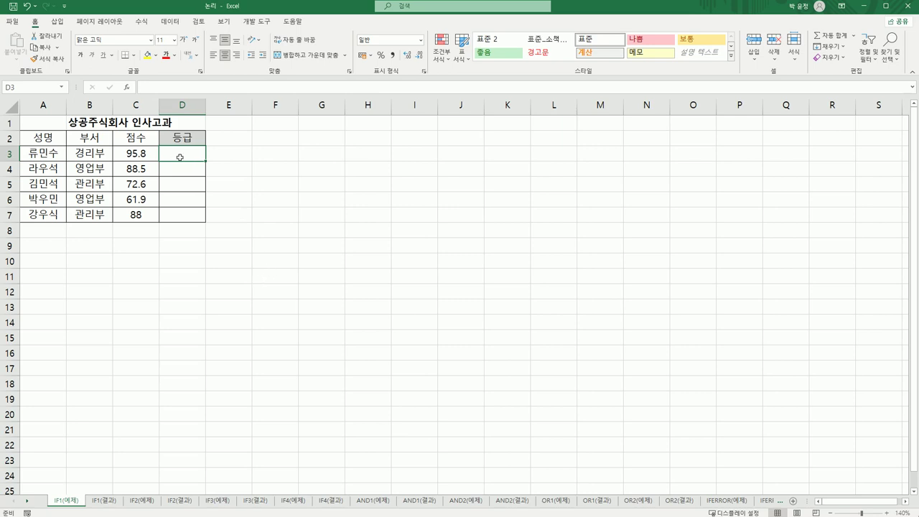
left_click(148, 154)
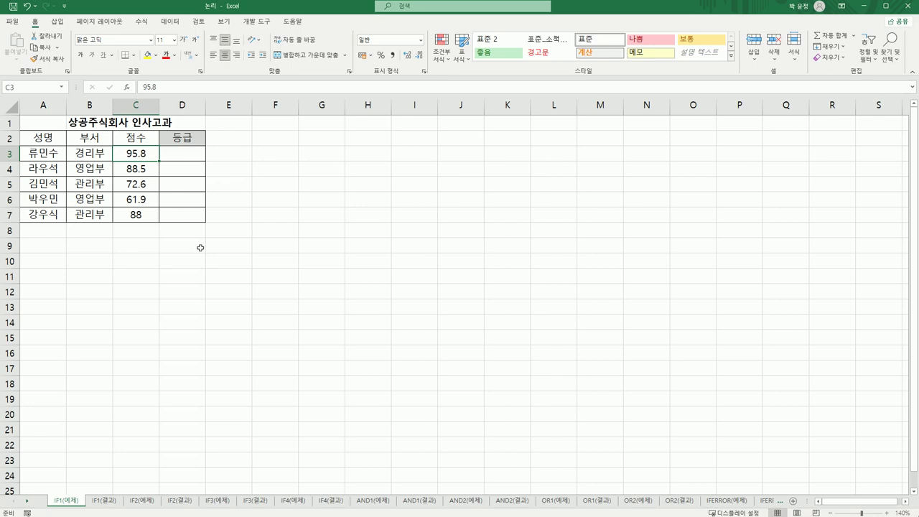
left_click(184, 153)
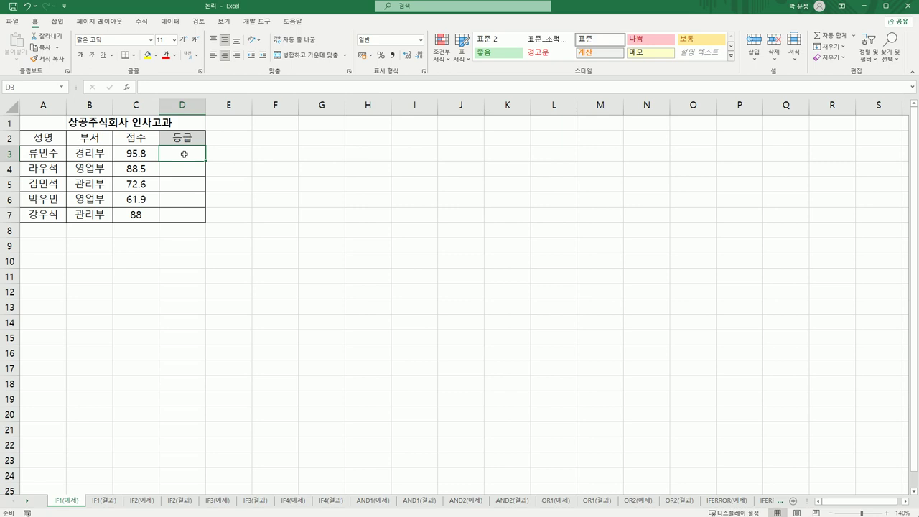
left_click_drag(184, 154, 183, 220)
left_click(293, 216)
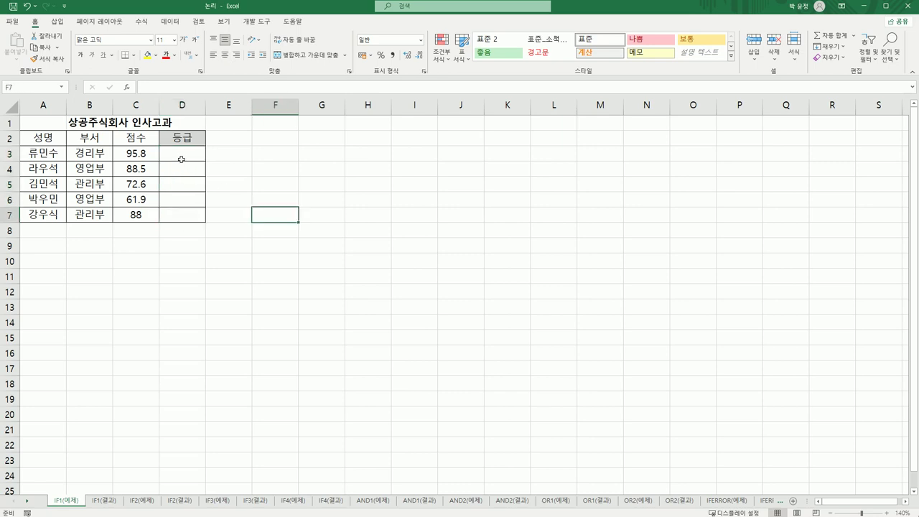
Start an IF formula in cell D3 and open its function arguments dialog, clear of the score table.
left_click(183, 154)
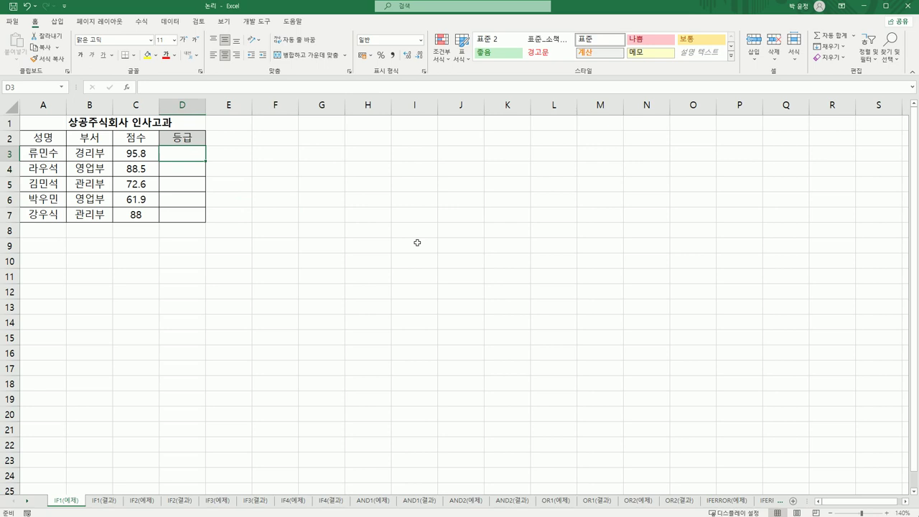
type("=")
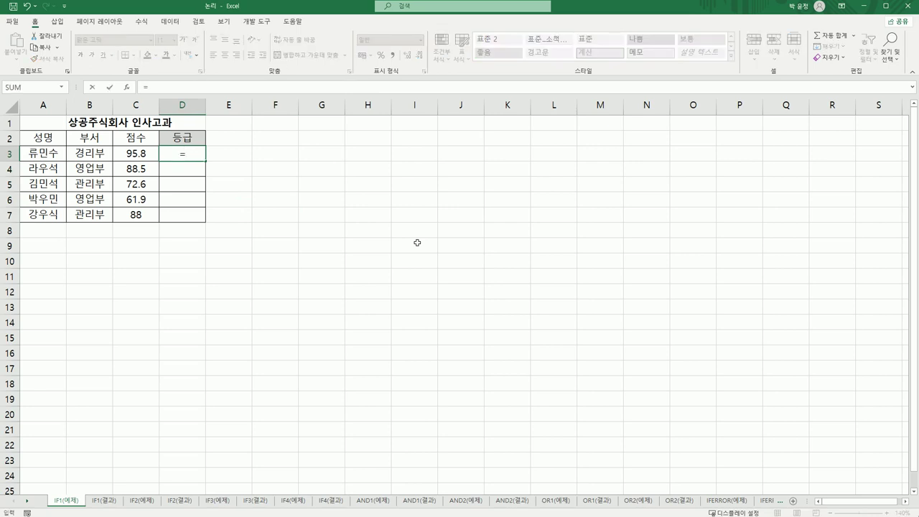
type("i")
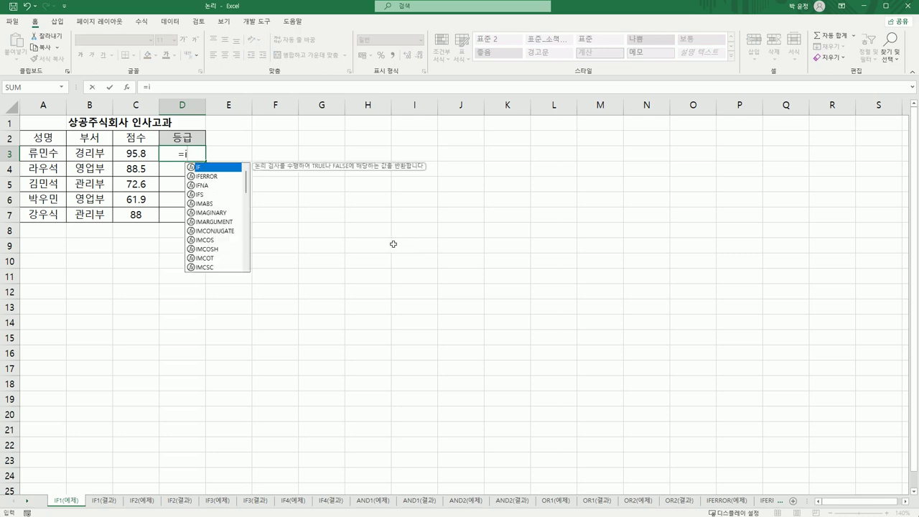
double_click(214, 171)
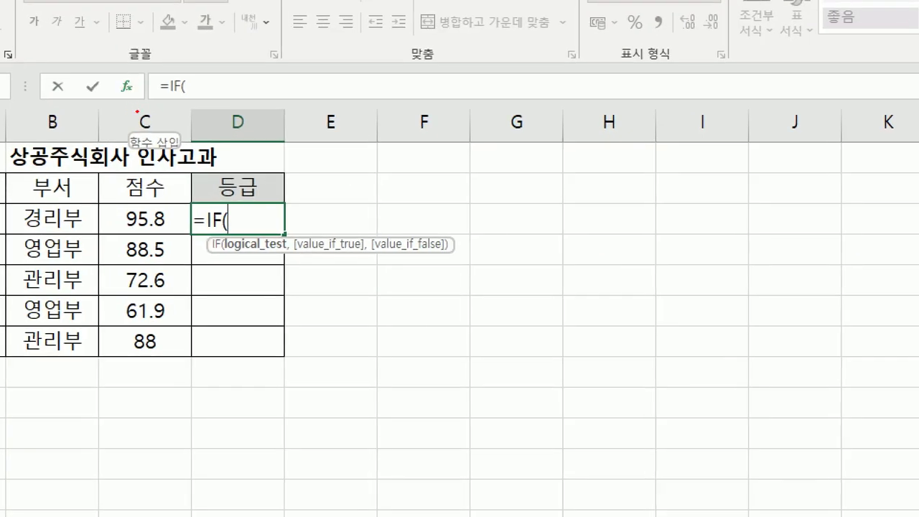
mouse_move(136, 111)
left_mouse_down()
mouse_move(102, 57)
mouse_move(160, 82)
mouse_move(127, 120)
left_mouse_up()
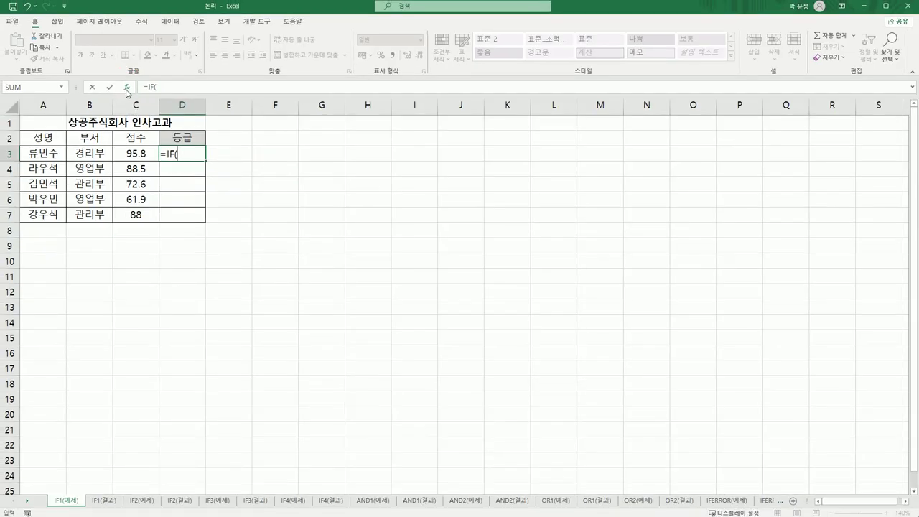
left_click(126, 86)
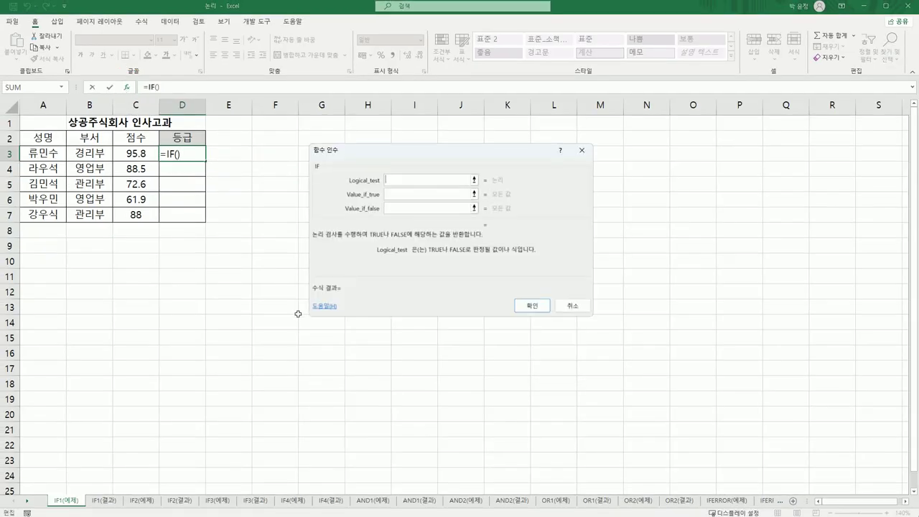
left_click_drag(433, 154, 460, 192)
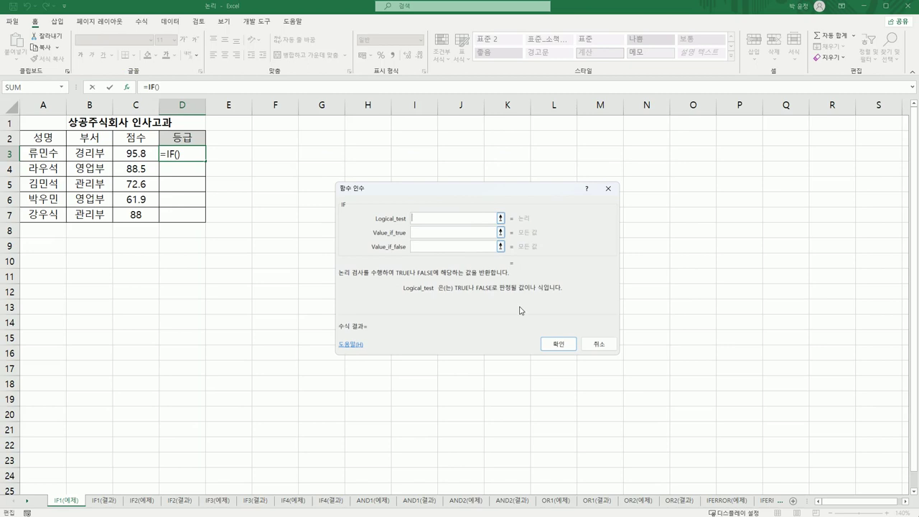
Set the IF function's logical test to C3>=90.
left_click(410, 234)
left_click(137, 155)
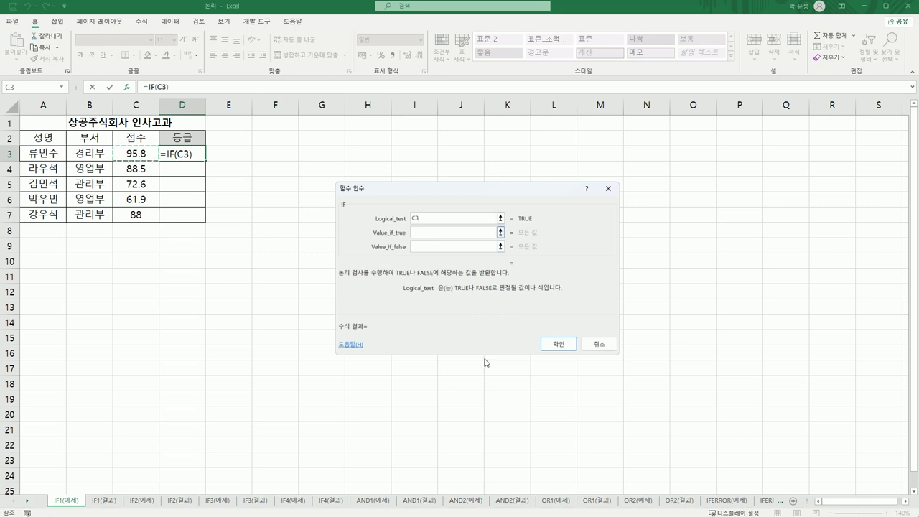
type(">=90")
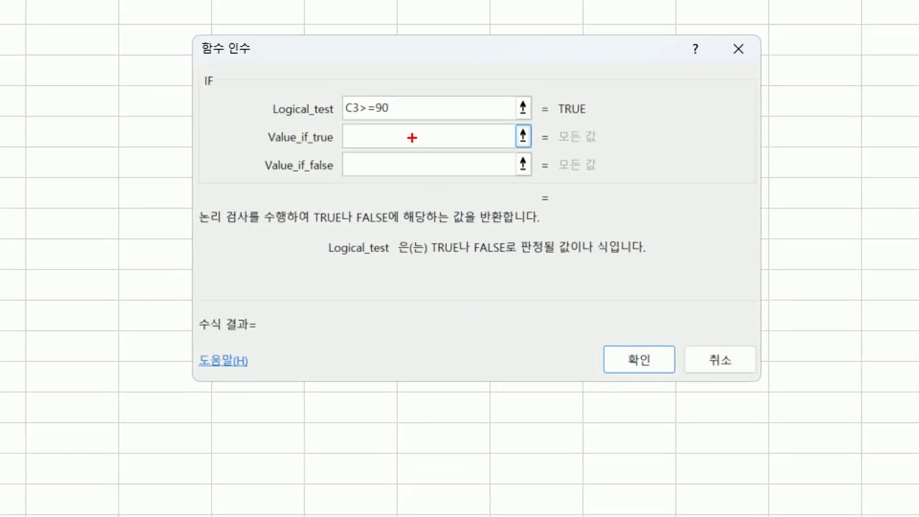
mouse_move(381, 144)
left_mouse_down()
mouse_move(347, 151)
mouse_move(361, 128)
mouse_move(378, 138)
mouse_move(367, 144)
left_mouse_up()
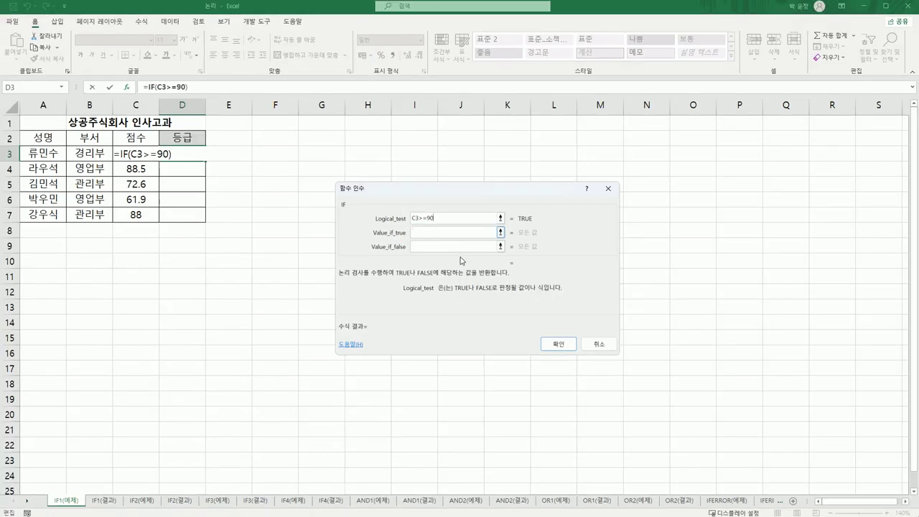
Set the IF function's value if true to "우수" and go on to the value if false.
left_click(398, 141)
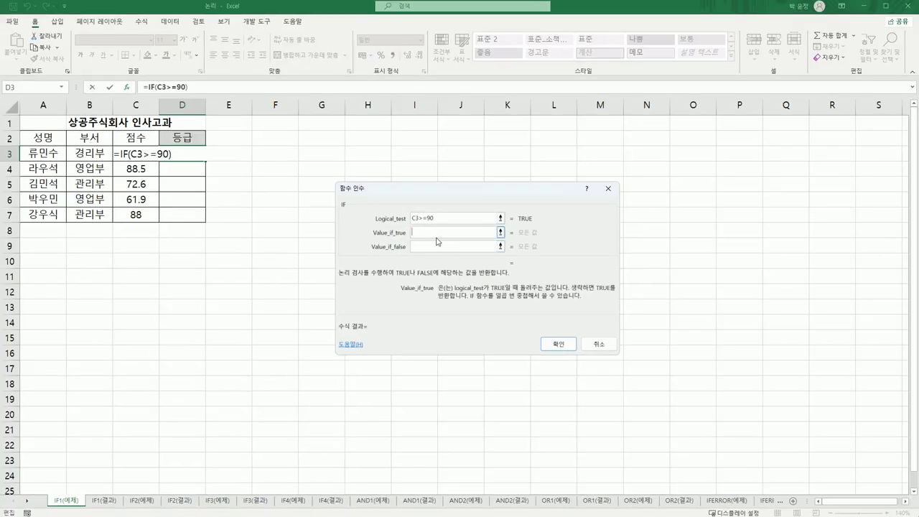
type("dn")
key("BackSpace")
key("BackSpace")
type("우수")
left_click(430, 246)
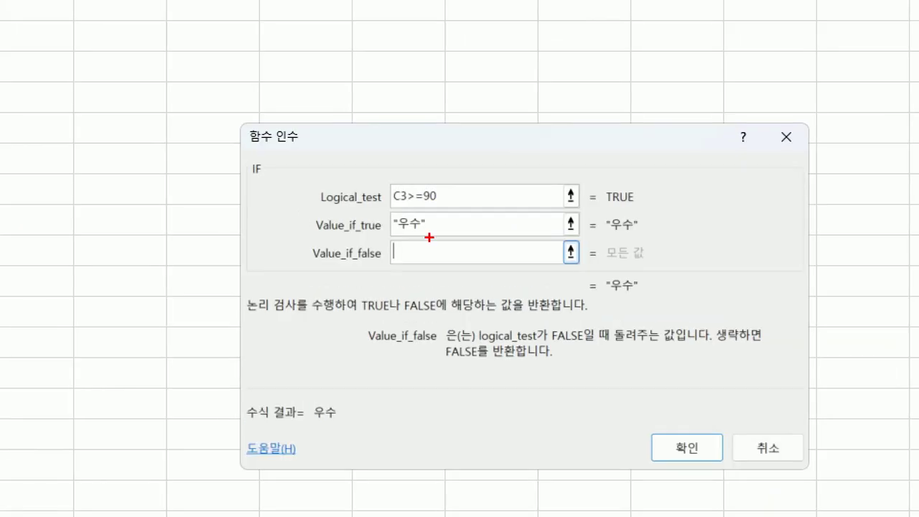
mouse_move(429, 238)
left_mouse_down()
mouse_move(408, 237)
mouse_move(414, 200)
mouse_move(431, 225)
left_mouse_up()
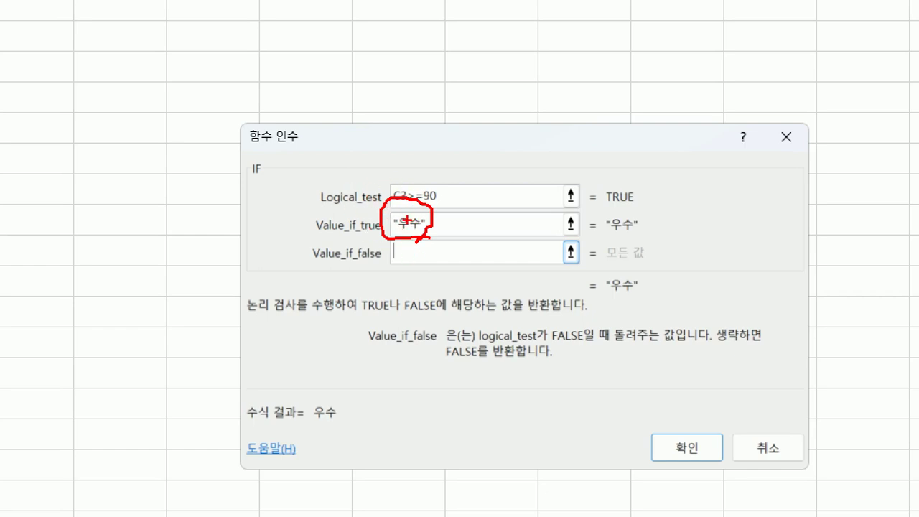
left_click_drag(394, 247, 395, 262)
key("Escape")
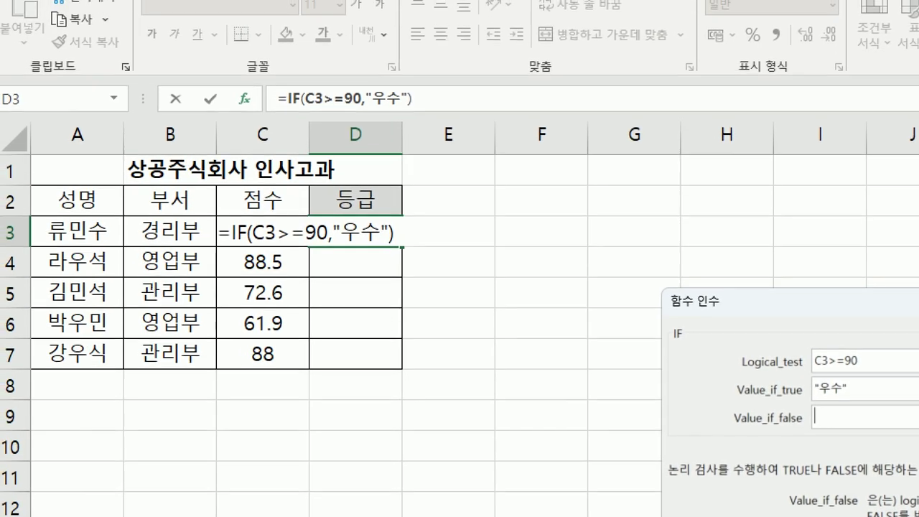
mouse_move(148, 122)
left_mouse_down()
mouse_move(110, 128)
mouse_move(18, 103)
mouse_move(123, 86)
mouse_move(119, 148)
left_mouse_up()
mouse_move(122, 113)
left_mouse_down()
mouse_move(102, 113)
mouse_move(124, 84)
mouse_move(115, 127)
left_mouse_up()
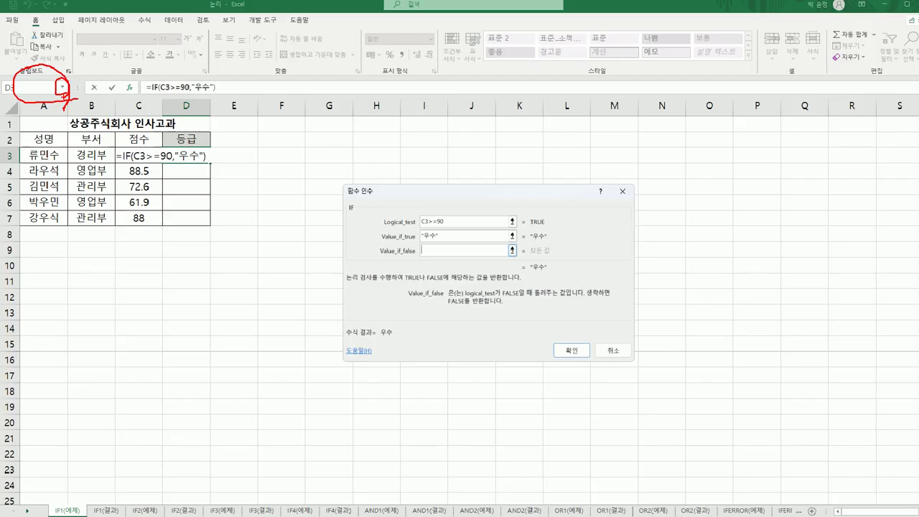
Nest a second IF function as the value if false of the formula in D3.
left_click(62, 86)
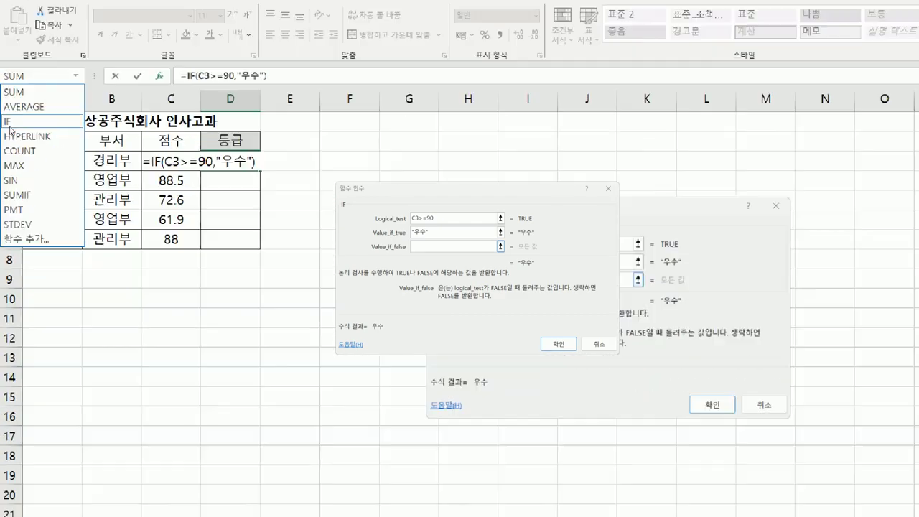
left_click(10, 131)
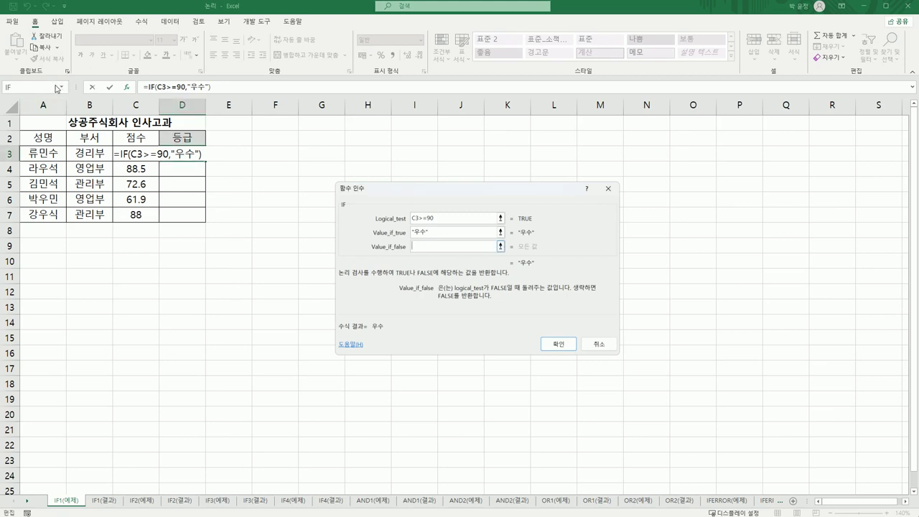
left_click(61, 87)
left_click(30, 123)
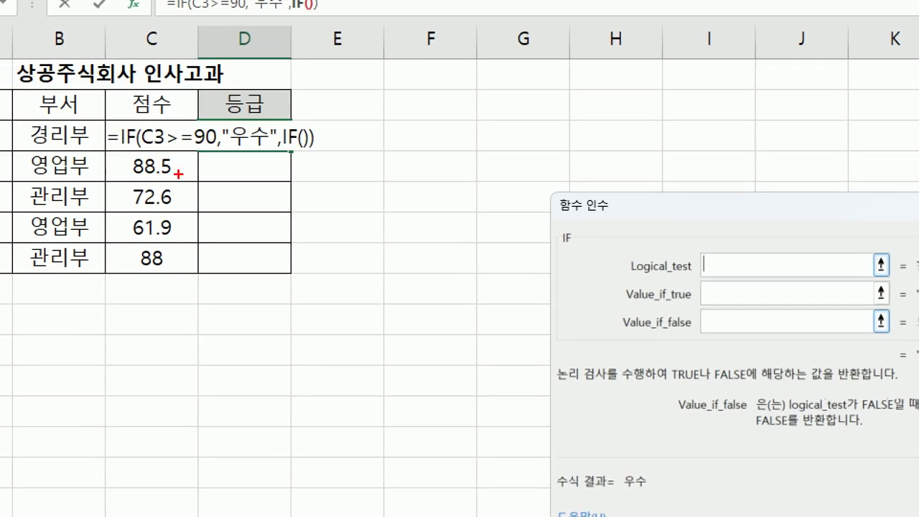
mouse_move(273, 153)
left_mouse_down()
mouse_move(251, 159)
mouse_move(88, 137)
mouse_move(218, 69)
mouse_move(286, 115)
mouse_move(265, 149)
left_mouse_up()
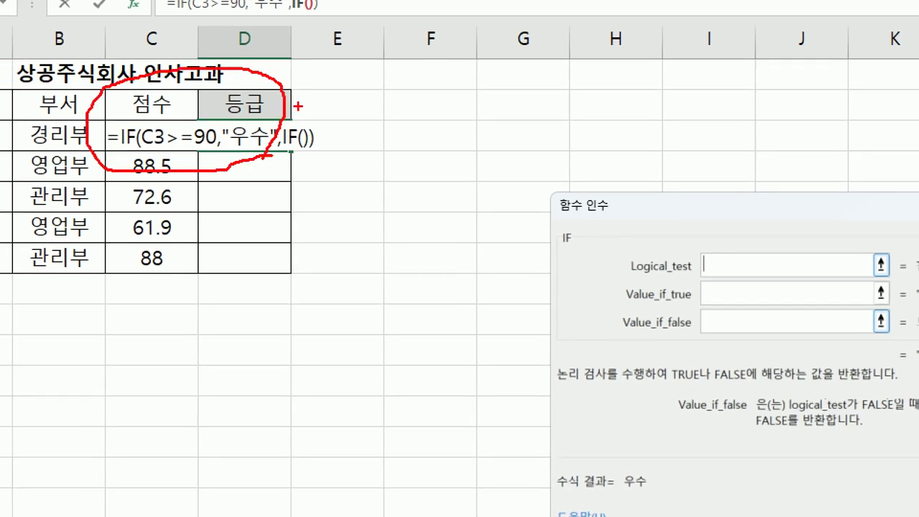
mouse_move(299, 107)
left_mouse_down()
mouse_move(300, 135)
mouse_move(337, 101)
left_mouse_up()
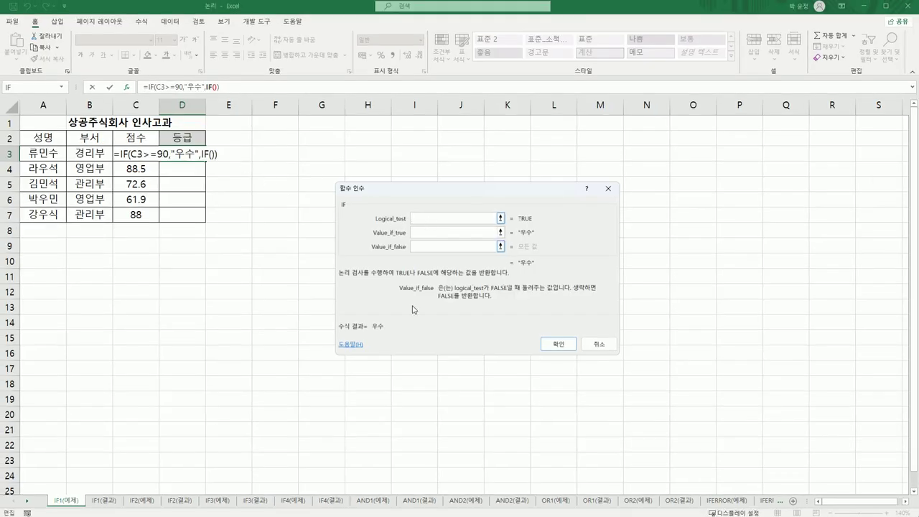
Fill in the nested IF with the logical test C3>=80, "보통" if true and "분발" if false.
left_click(424, 218)
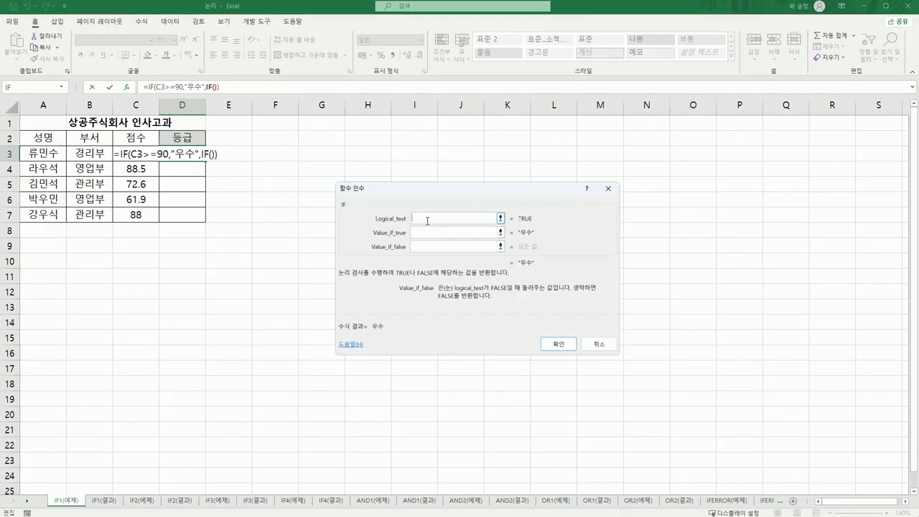
left_click(131, 157)
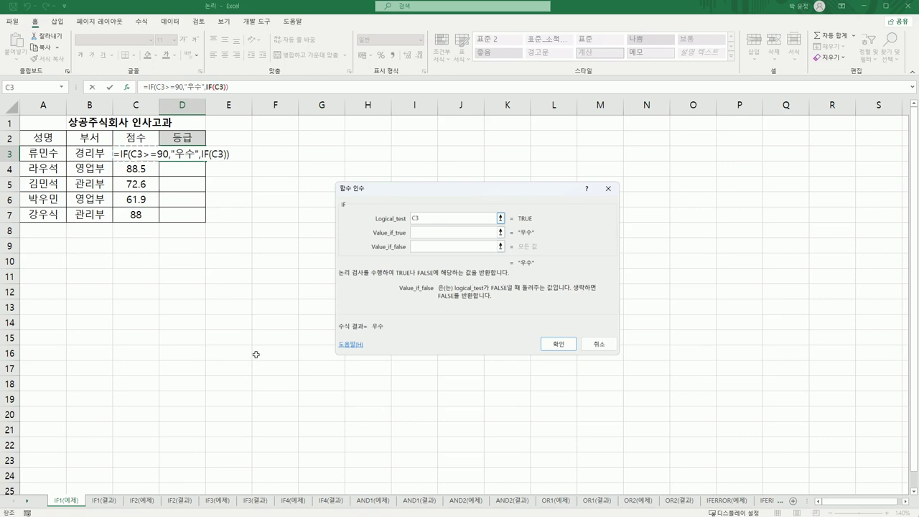
type(">=80")
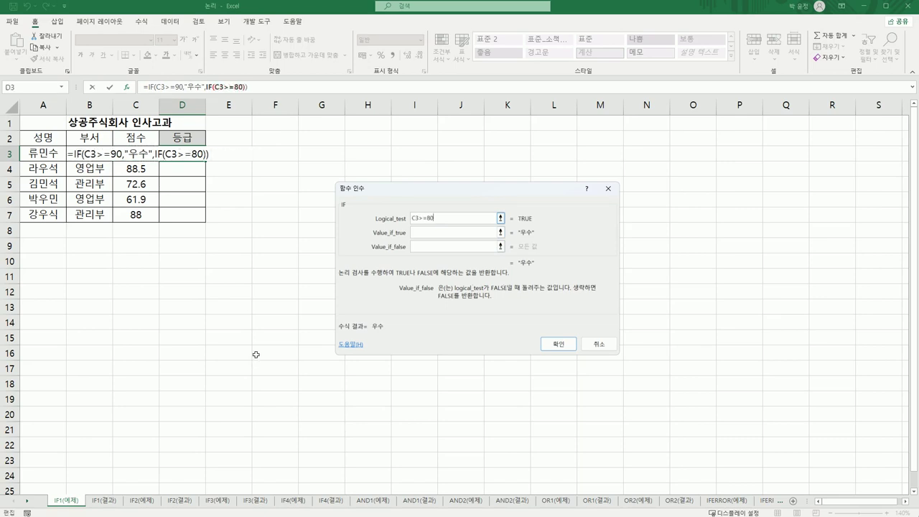
key("Tab")
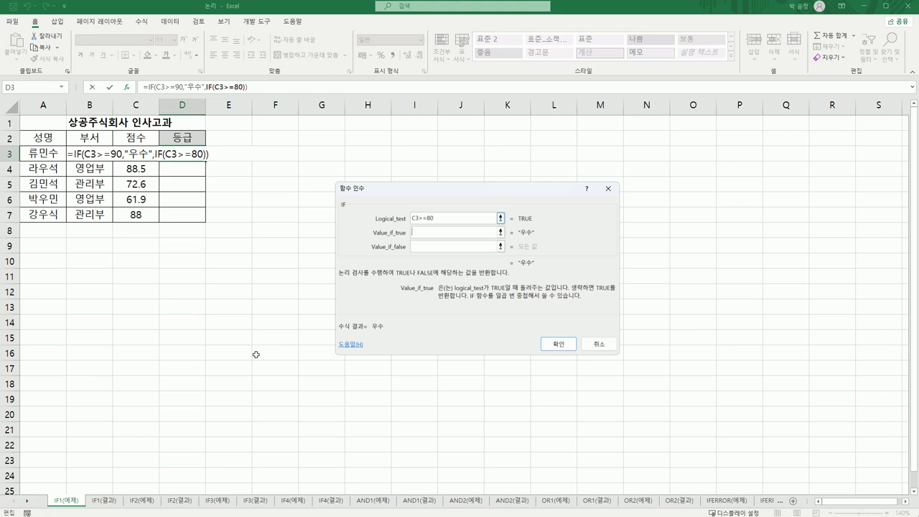
type("보통")
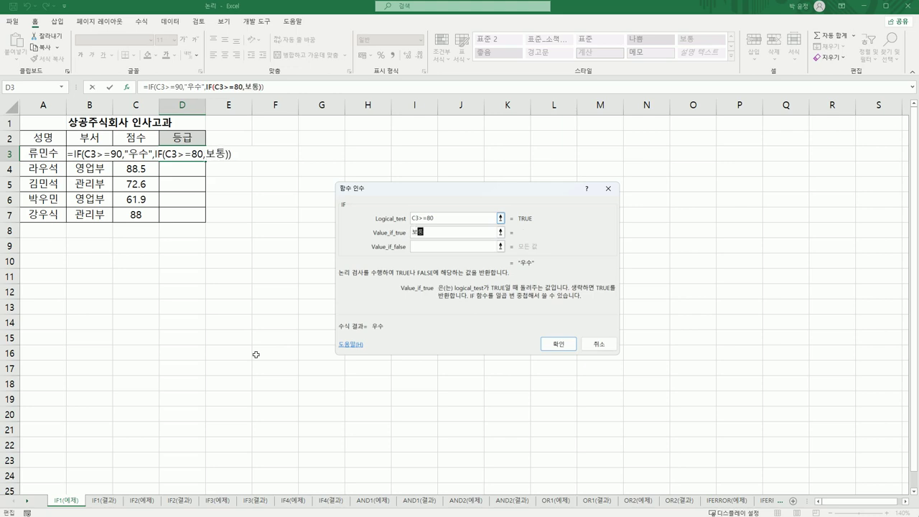
key("Tab")
type("분발")
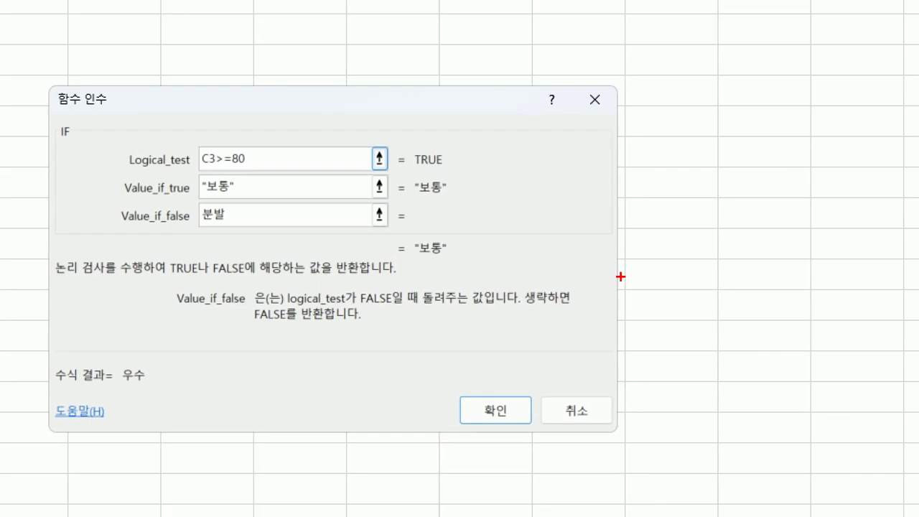
left_click_drag(322, 161, 275, 113)
mouse_move(191, 118)
left_mouse_down()
mouse_move(248, 192)
mouse_move(289, 166)
left_mouse_up()
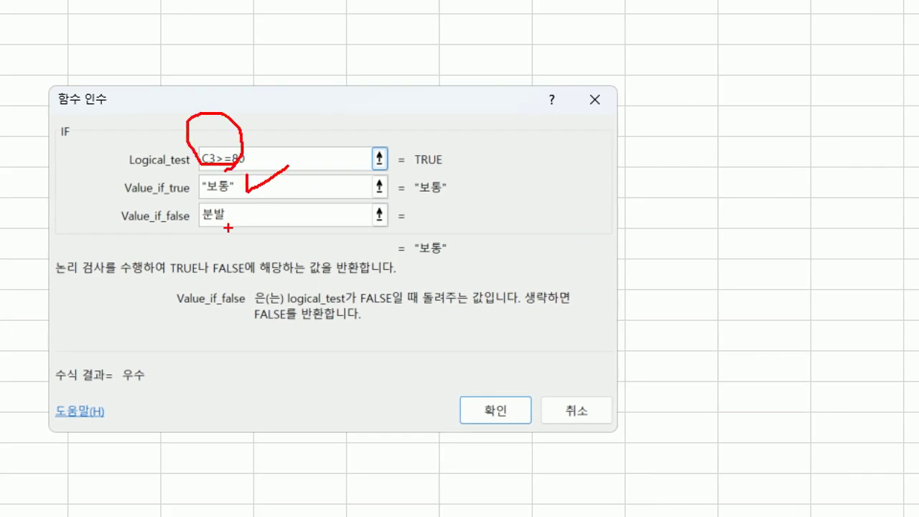
left_click_drag(227, 229, 201, 230)
left_click_drag(239, 205, 239, 229)
mouse_move(482, 381)
left_mouse_down()
mouse_move(506, 386)
mouse_move(518, 355)
left_mouse_up()
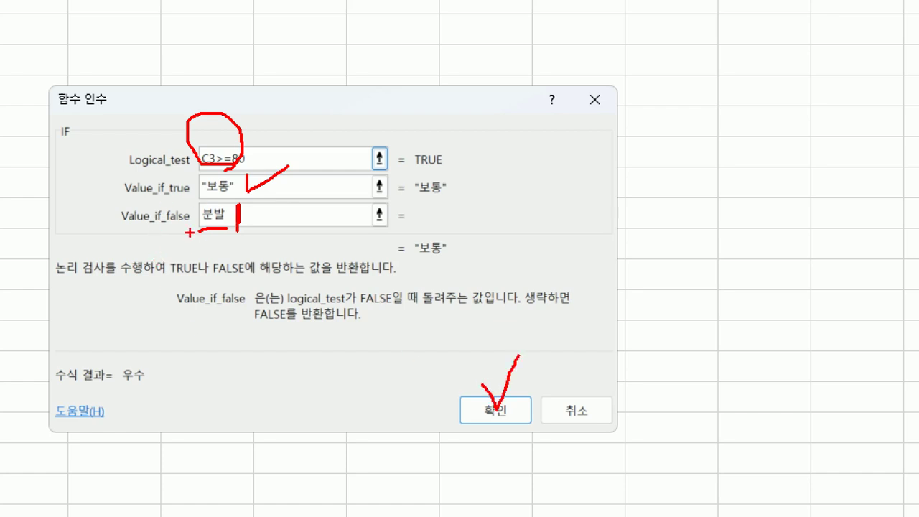
key("Escape")
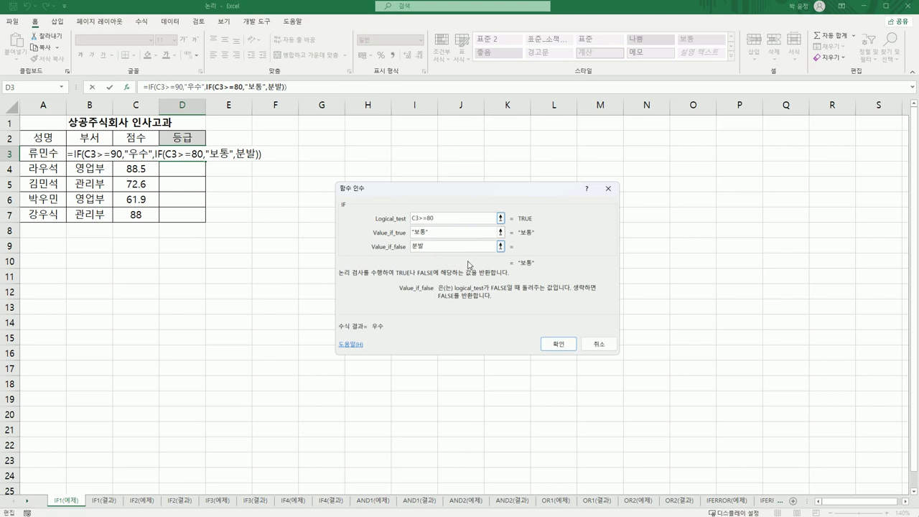
Finish the "분발" argument and confirm the nested IF formula in cell D3.
key("Tab")
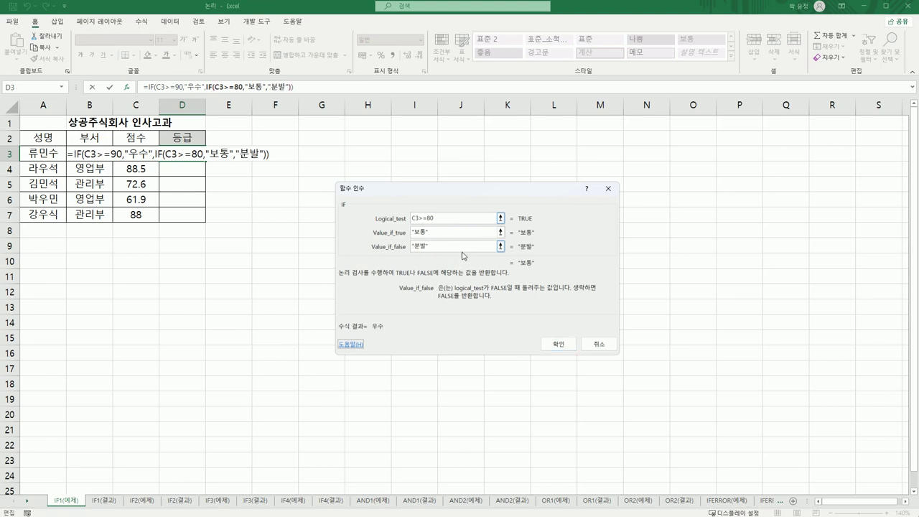
left_click(558, 344)
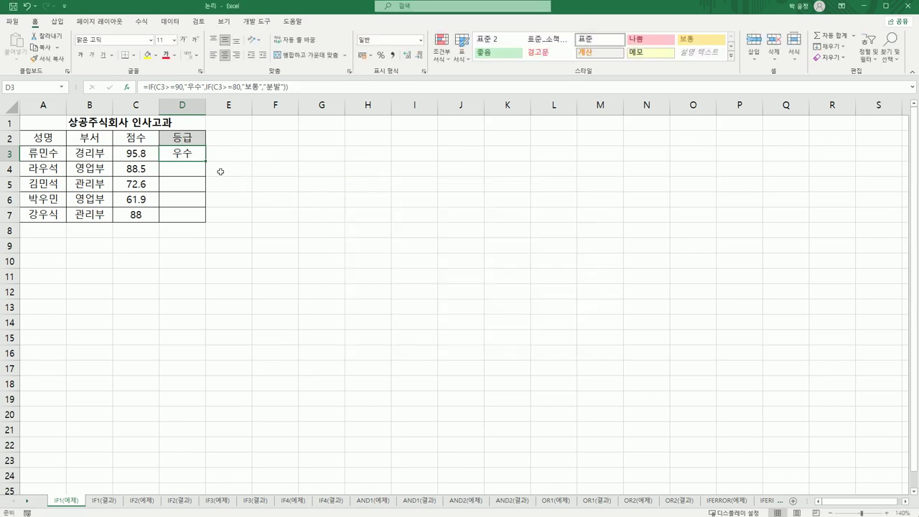
Copy the grade formula in D3 down through D7 and check the grades against the scores.
left_click_drag(205, 162, 207, 219)
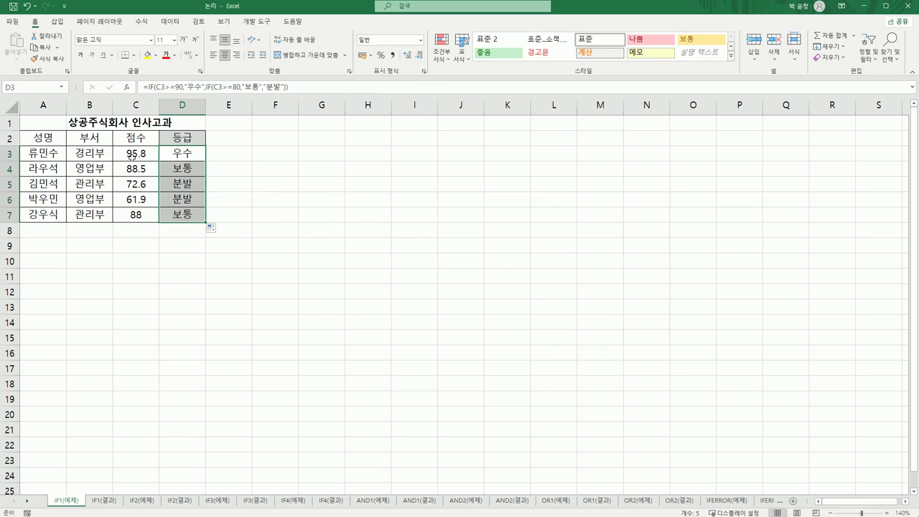
left_click(172, 152)
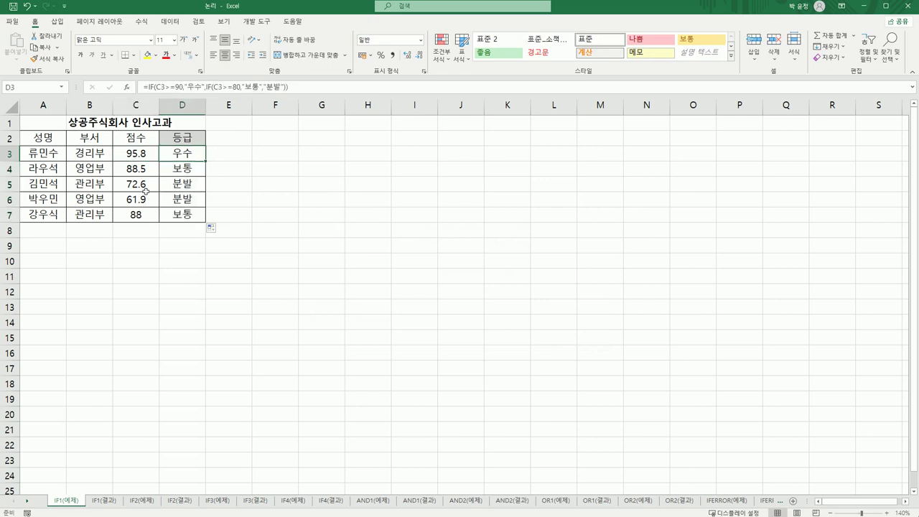
left_click(143, 171)
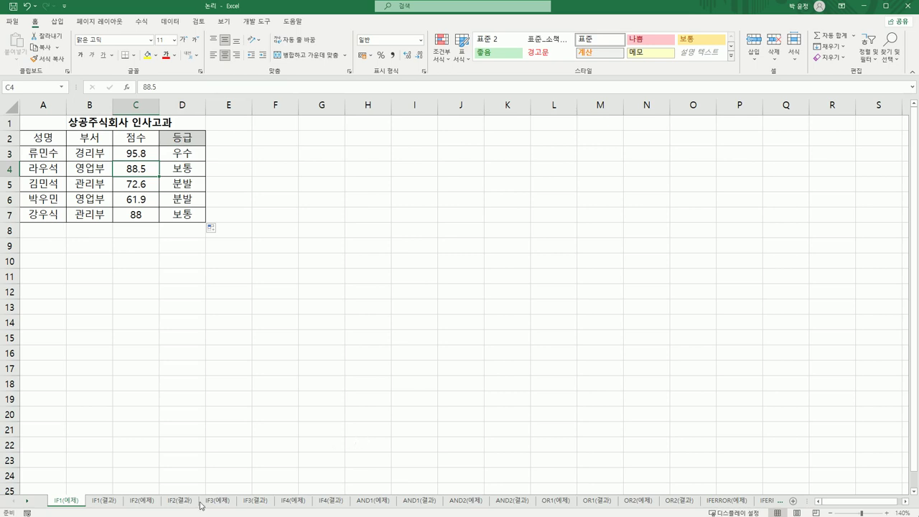
View the IF1(결과) sheet for comparison and open the IF2(예제) sheet to look at the first person's height and weight.
left_click(95, 506)
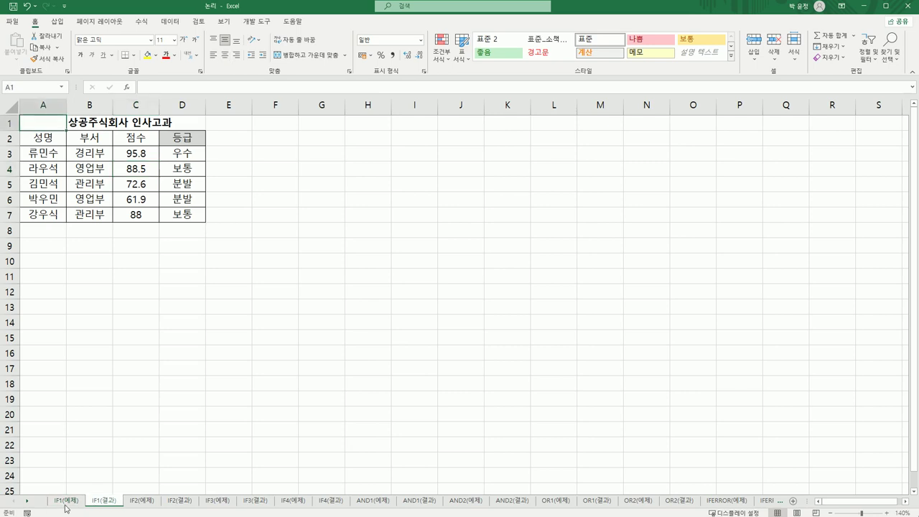
left_click(128, 505)
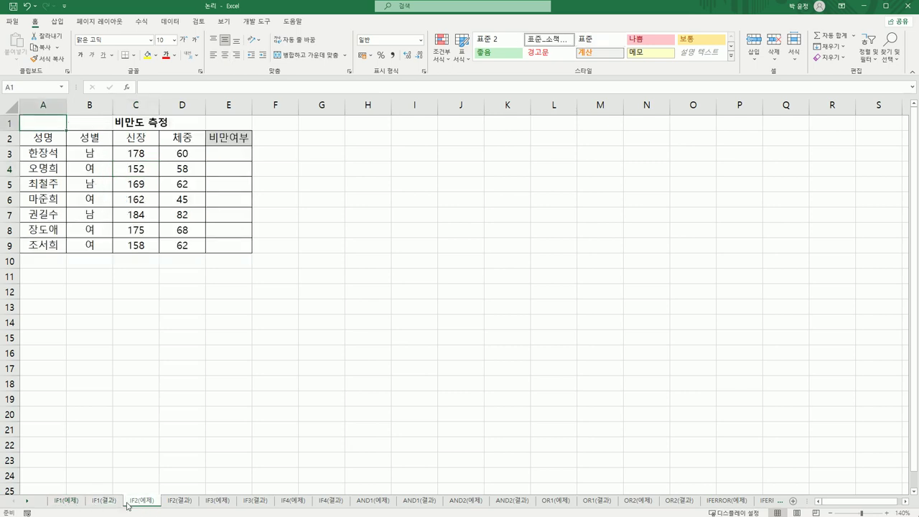
left_click(229, 152)
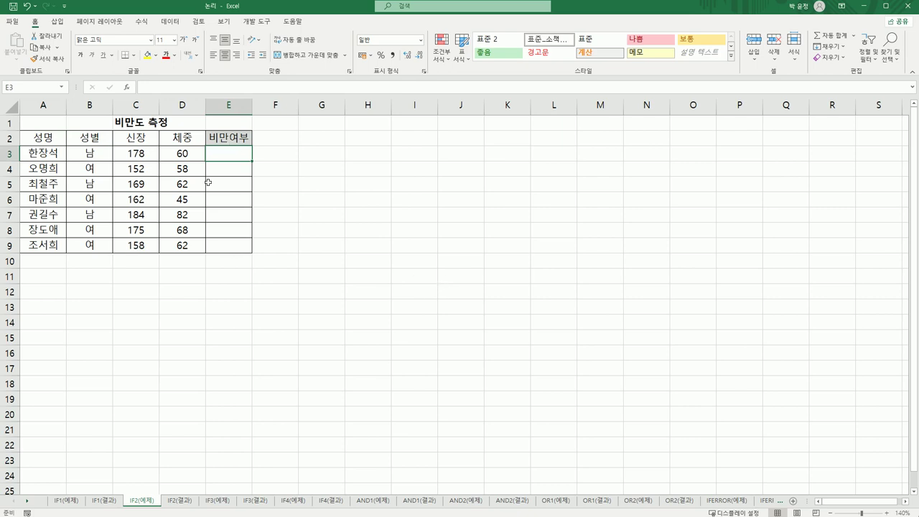
left_click(144, 156)
left_click(177, 153)
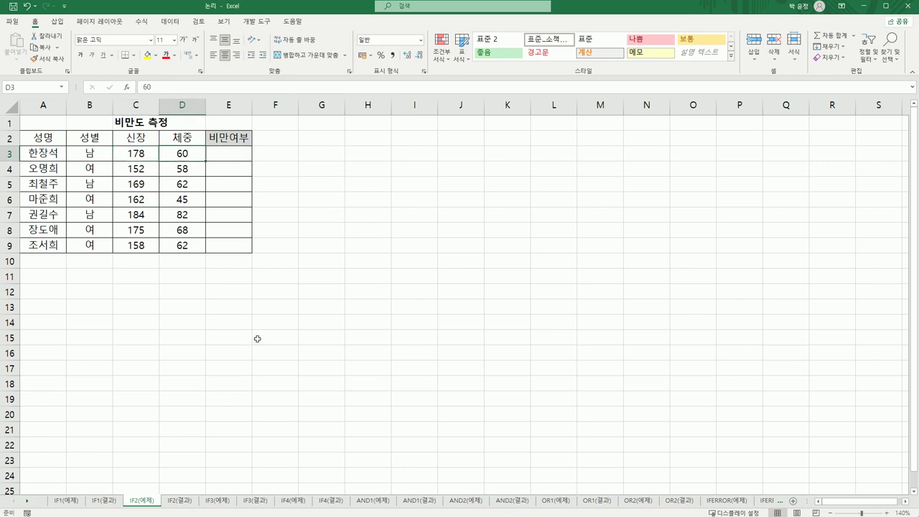
Enter the formula =D3-(C3-110) in cell E3 of the 비만여부 column.
left_click(238, 154)
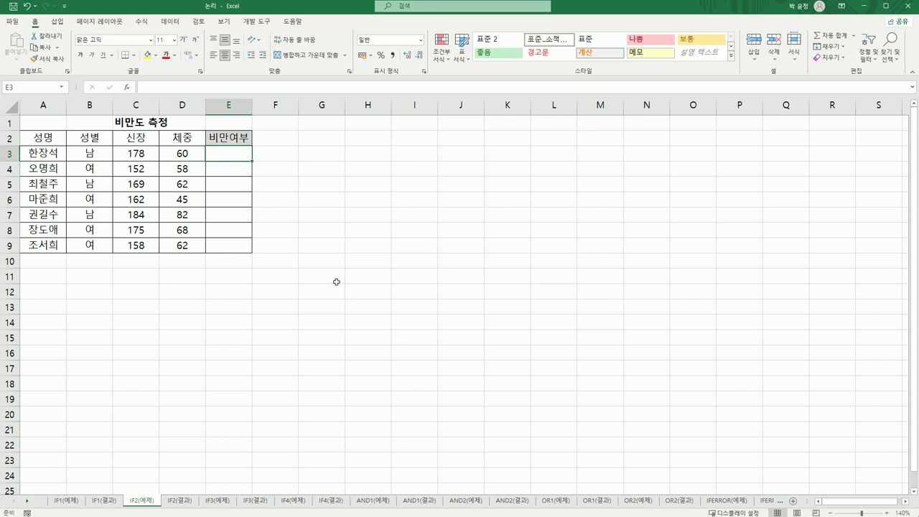
type("=")
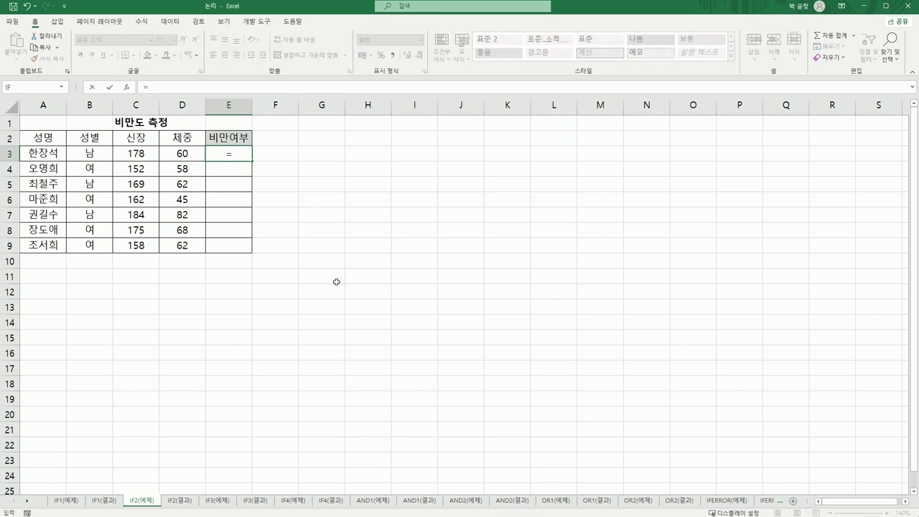
left_click(183, 153)
type("-")
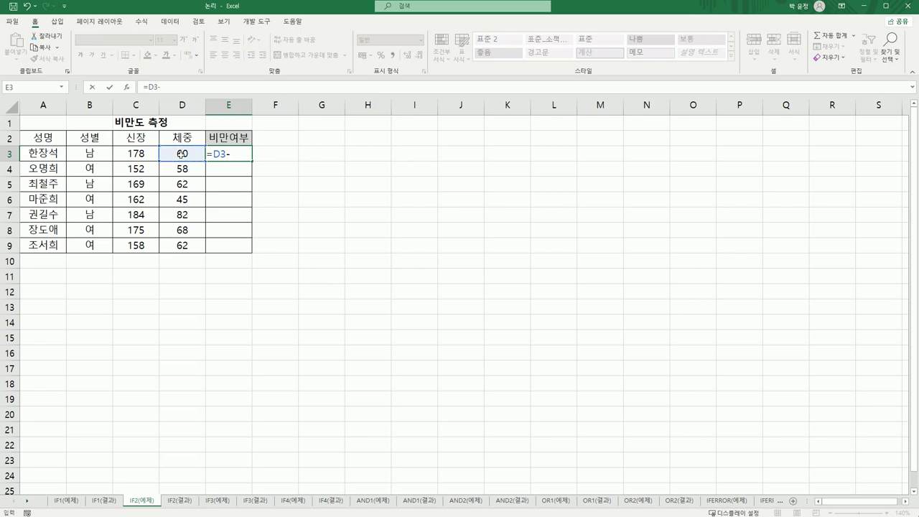
type("(")
left_click(134, 153)
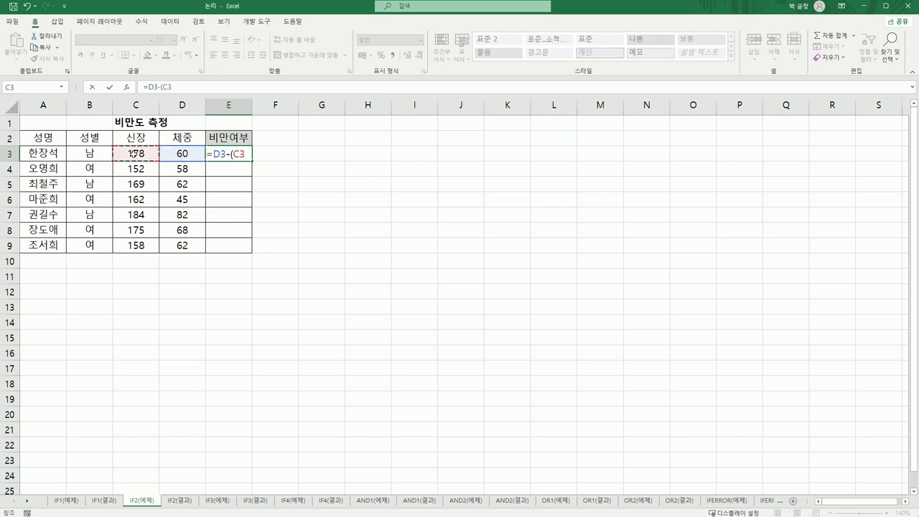
type("-110")
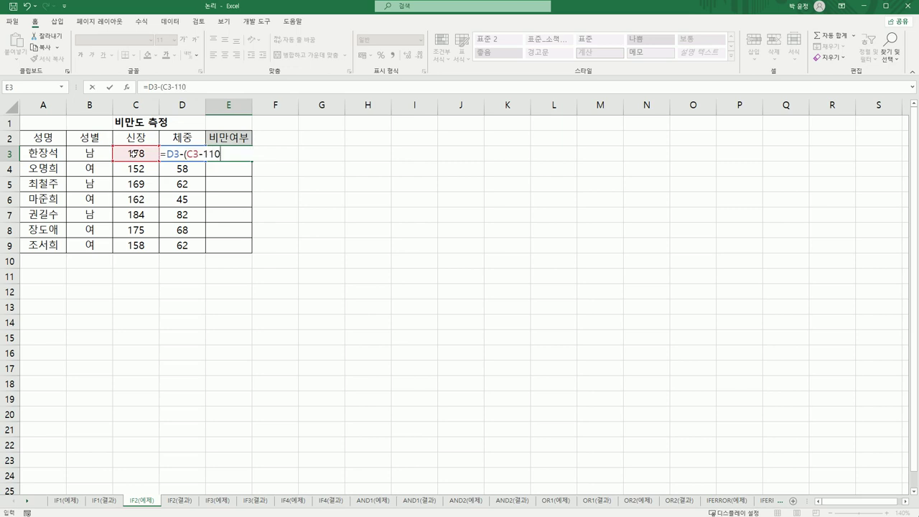
type(")")
key("Return")
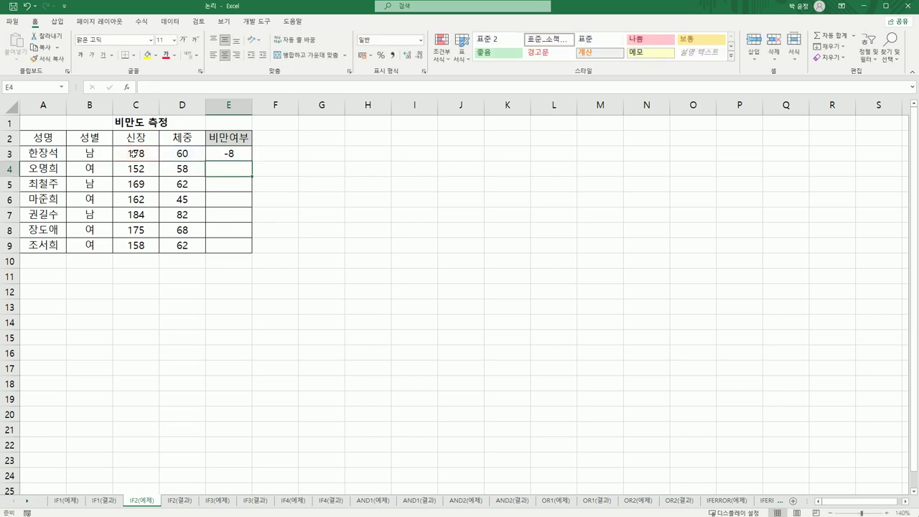
Copy the E3 formula down through E9 and inspect the results for the other people.
left_click(238, 153)
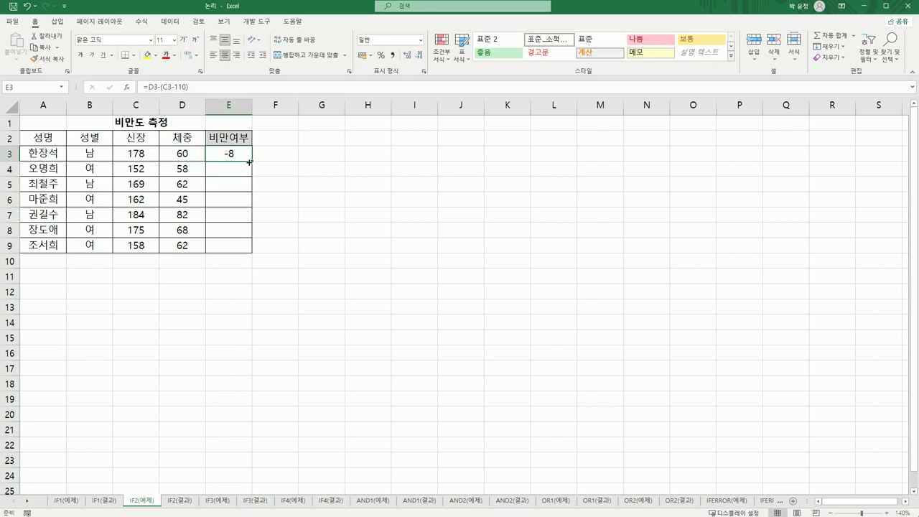
left_click_drag(252, 165, 252, 252)
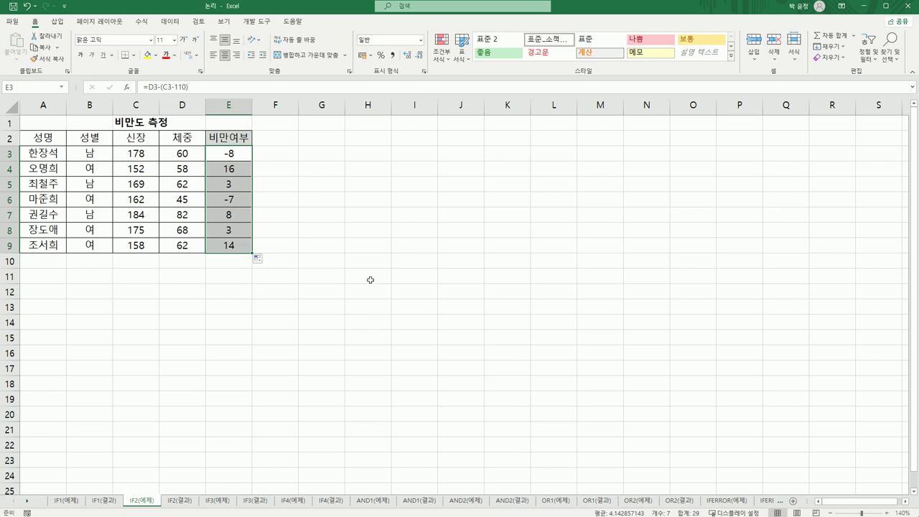
left_click(231, 172)
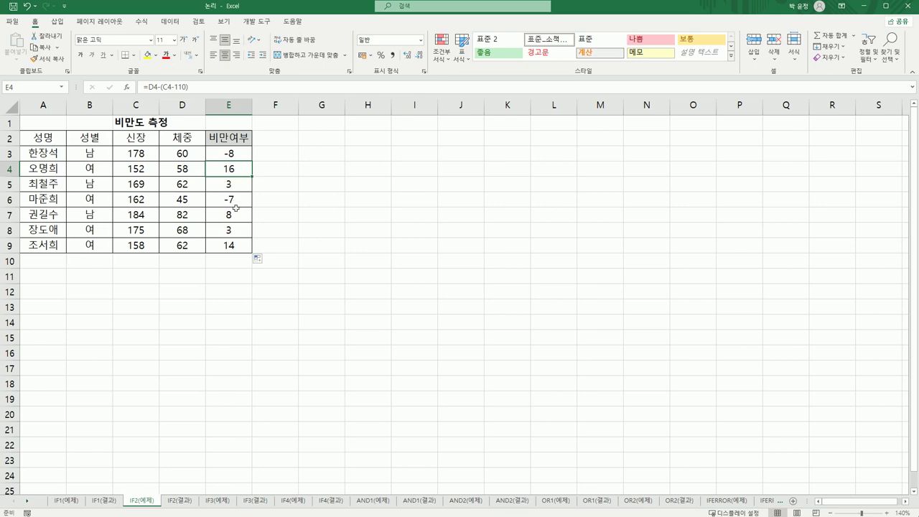
left_click(234, 186)
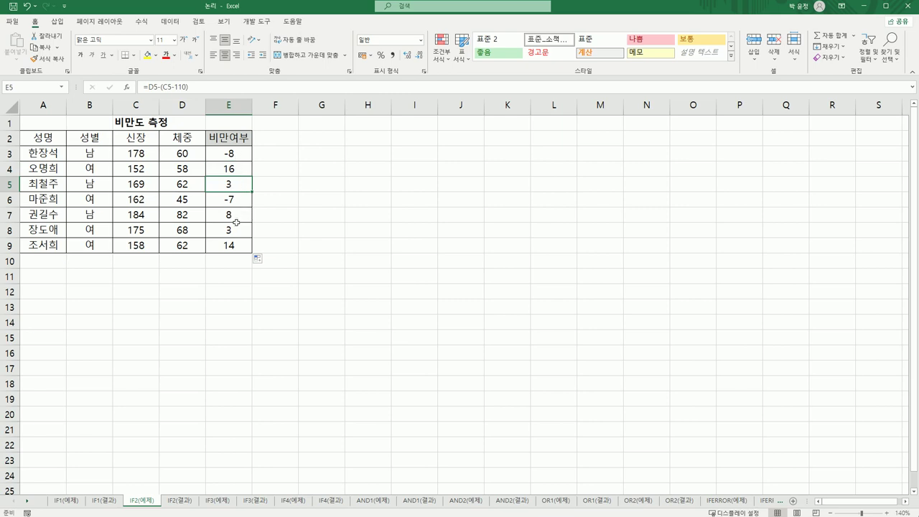
left_click(233, 203)
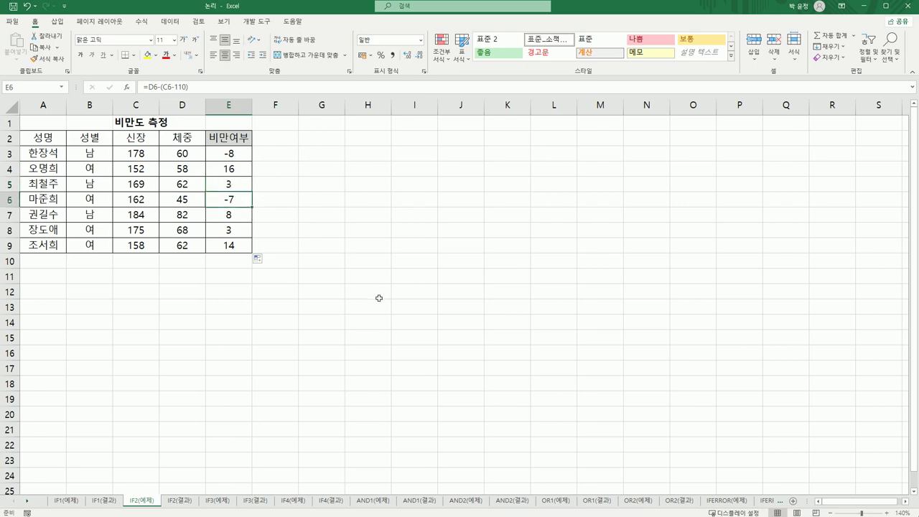
Wrap the E3 formula in an IF function with the logical test D3-(C3-110)>=6 in the function arguments.
left_click(234, 157)
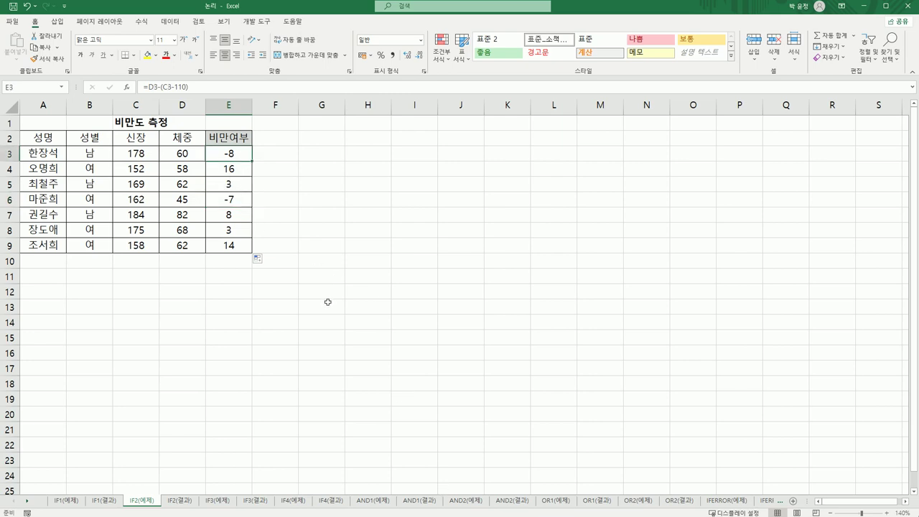
double_click(233, 154)
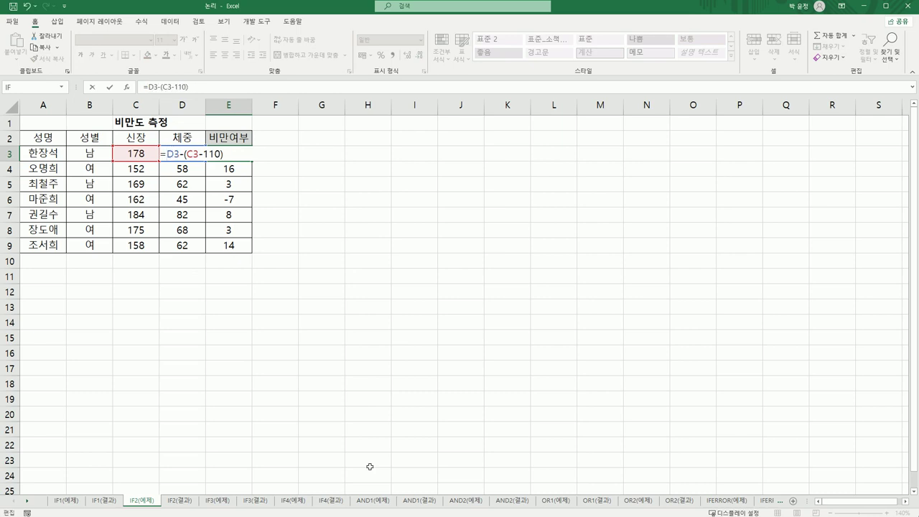
type("if")
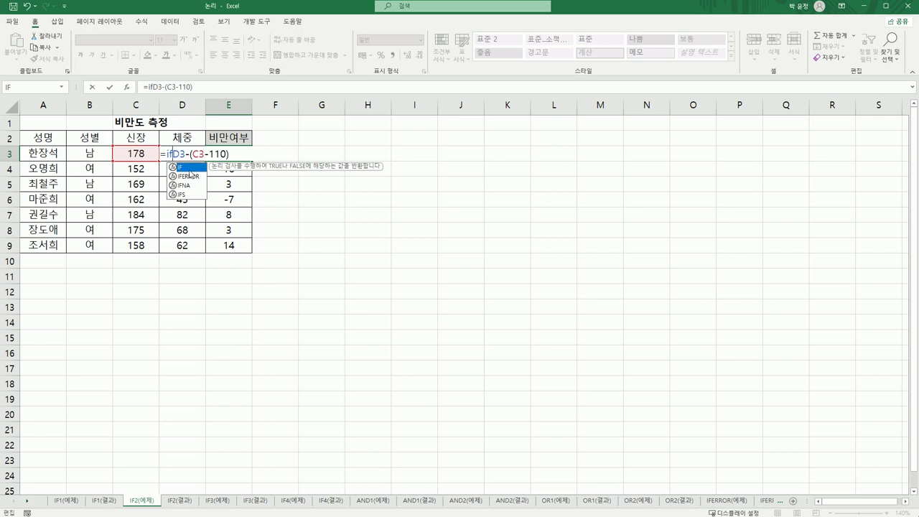
key("Tab")
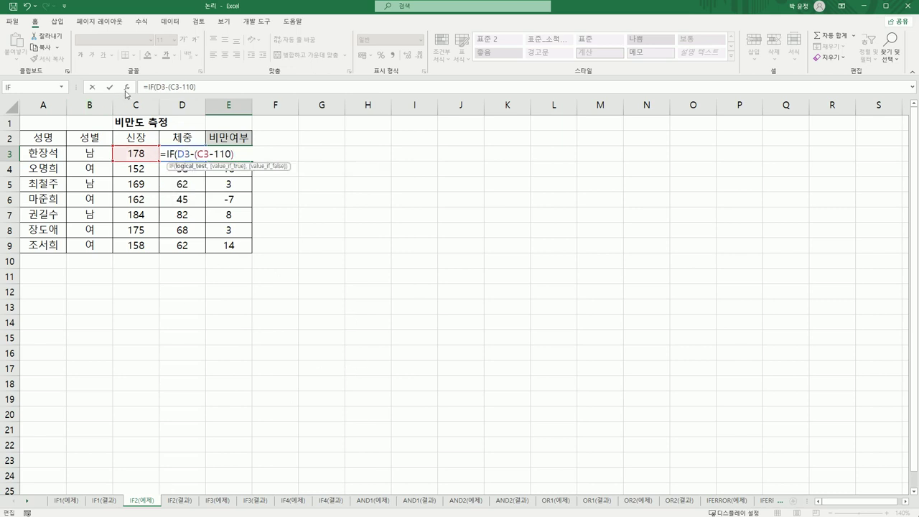
left_click(127, 89)
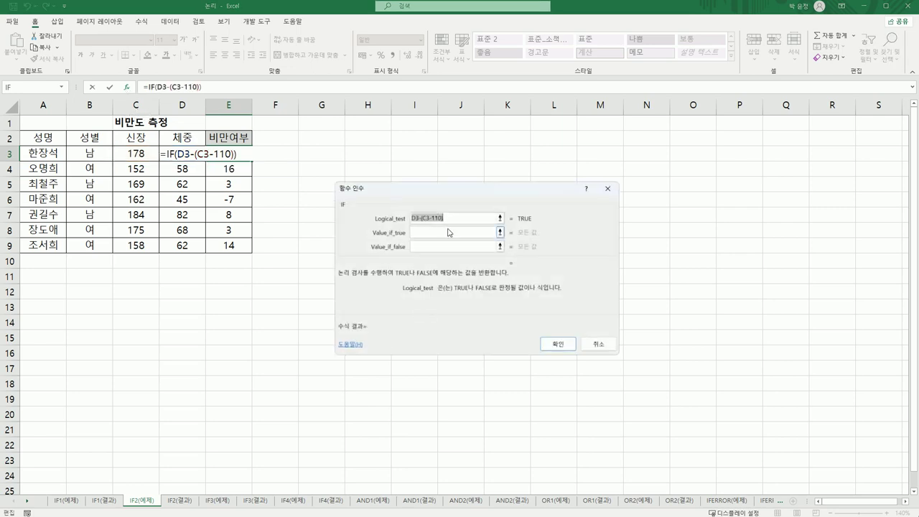
left_click(454, 216)
type(">=6")
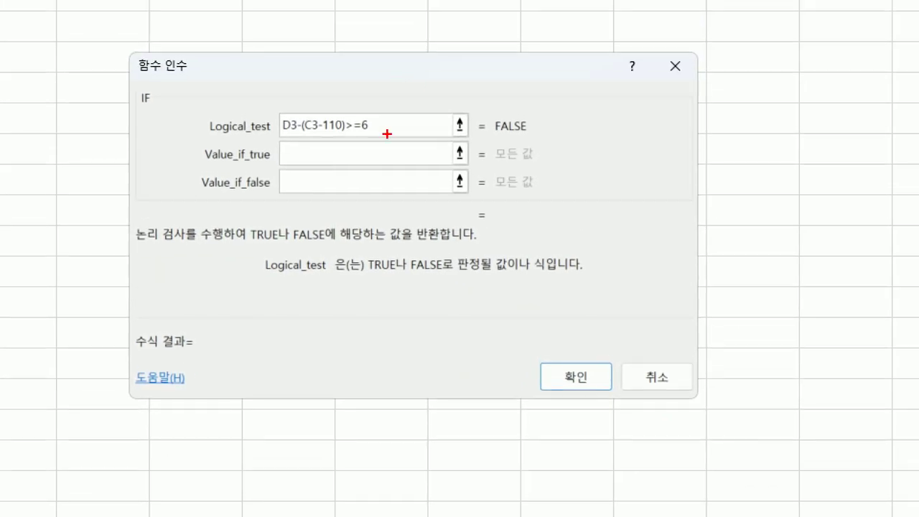
mouse_move(390, 132)
left_mouse_down()
mouse_move(359, 140)
mouse_move(273, 110)
mouse_move(380, 103)
mouse_move(380, 142)
left_mouse_up()
key("Escape")
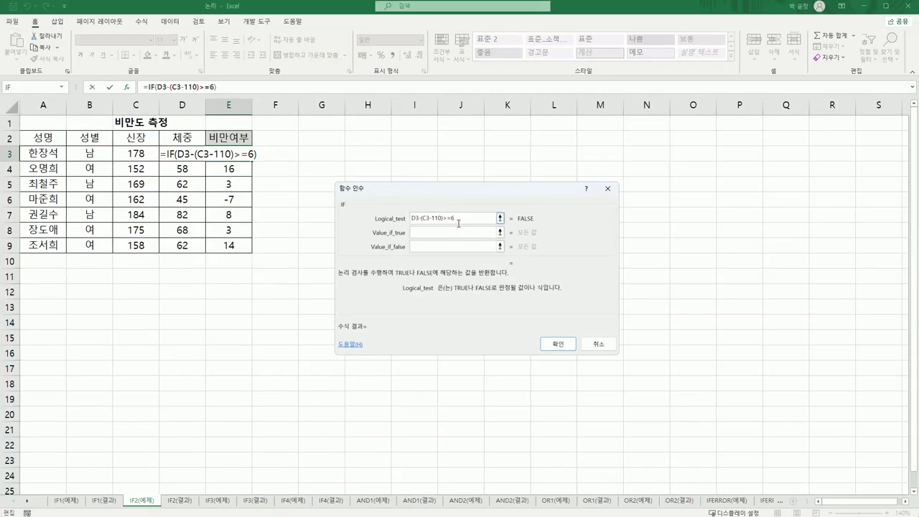
Copy the complete logical test D3-(C3-110)>=6 to the clipboard.
key("Tab")
left_click(444, 218)
left_click_drag(458, 218, 406, 219)
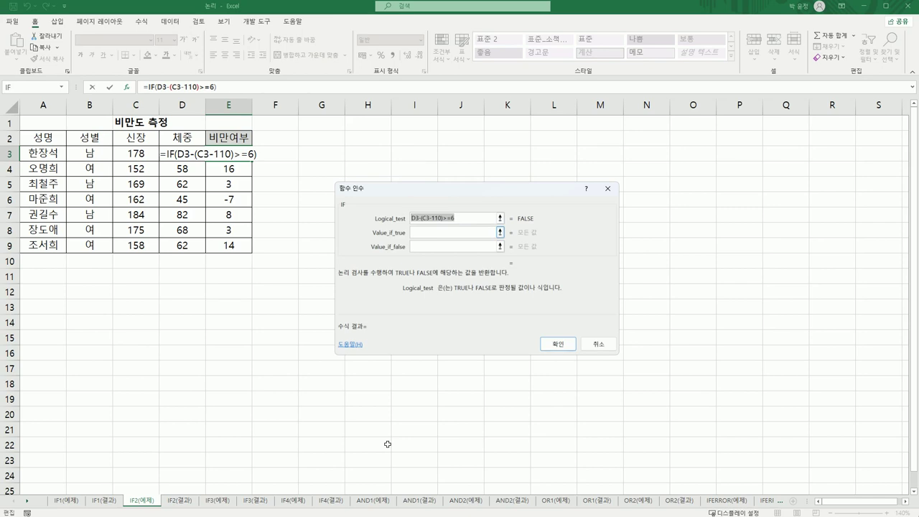
key("ctrl+c")
Set the IF function's value if true to "비만".
left_click(440, 234)
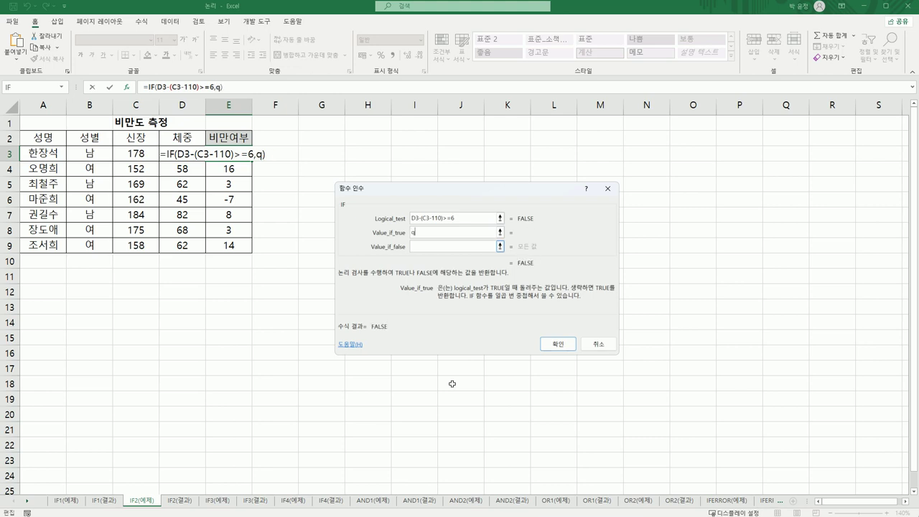
type("비만")
key("Tab")
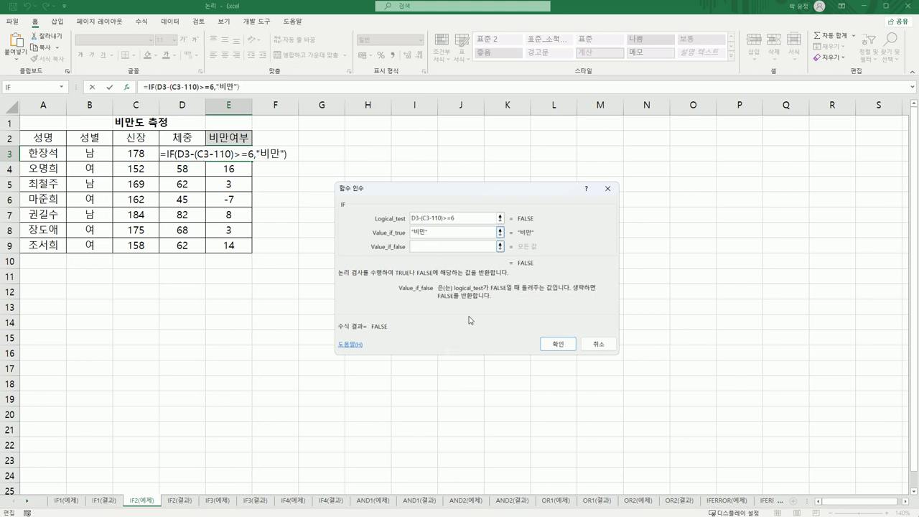
left_click(458, 234)
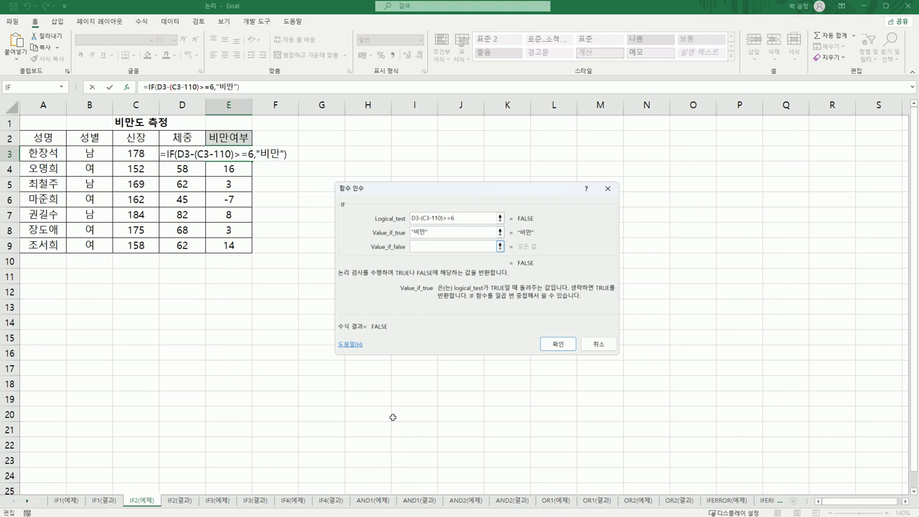
Nest a second IF function as the value if false of the formula in E3.
left_click(437, 245)
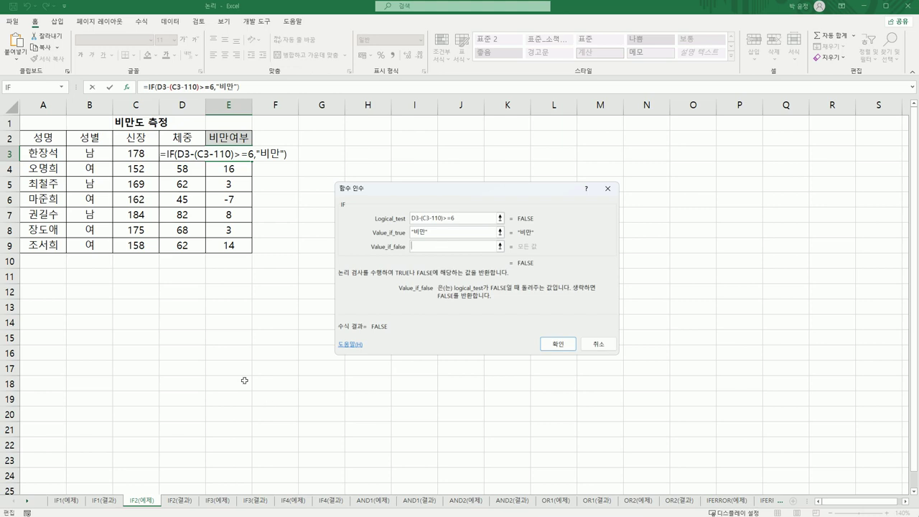
left_click(62, 87)
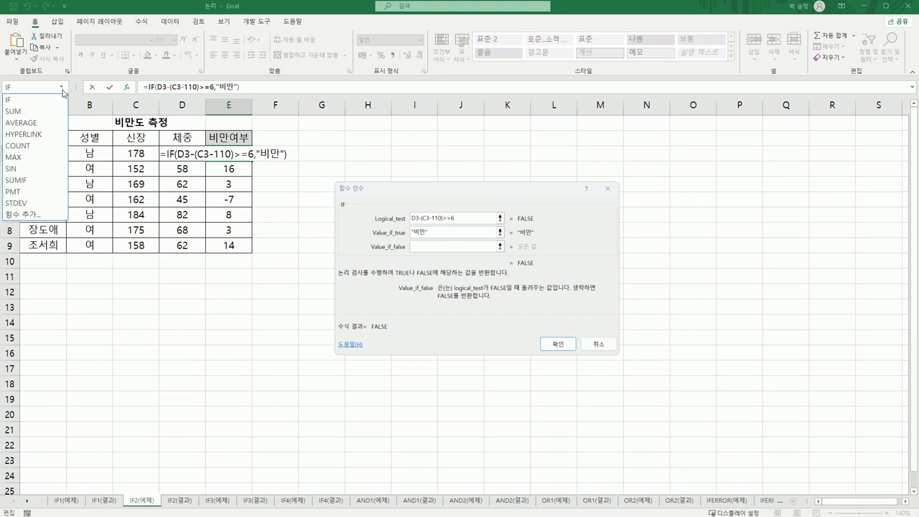
left_click(48, 100)
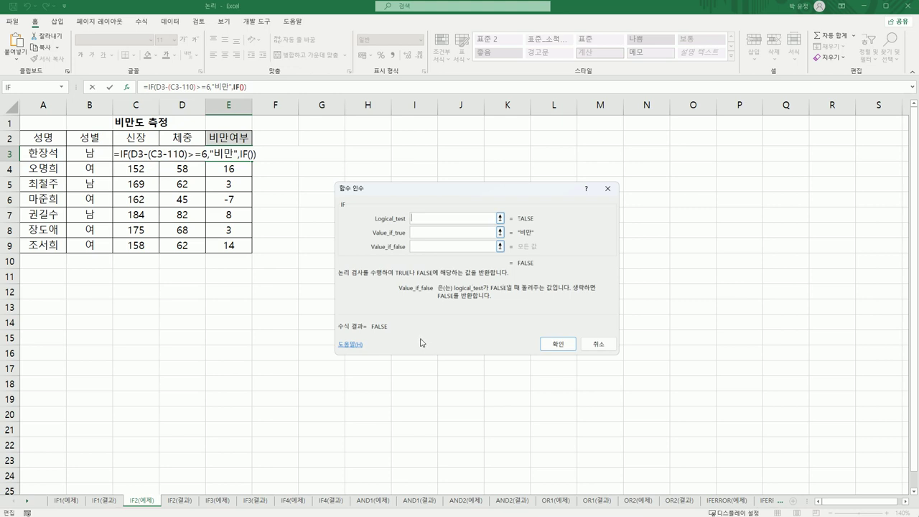
Paste the copied test into the nested IF, change it to D3-(C3-110)>=-5, and set the value if true to "표준".
key("ctrl+v")
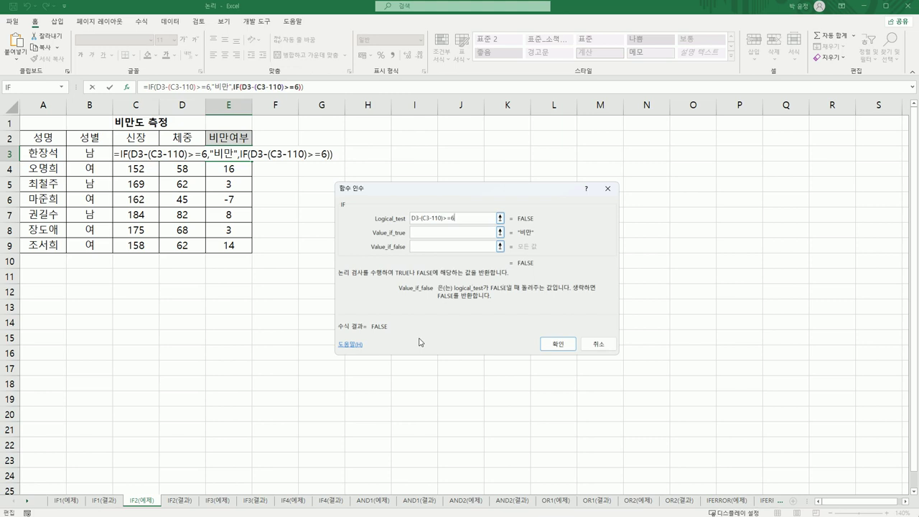
key("BackSpace")
type("-5")
left_click(423, 231)
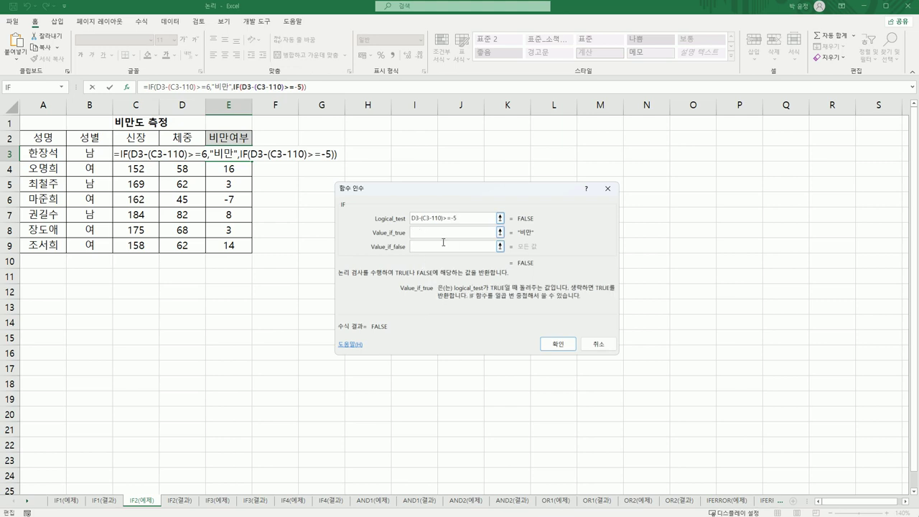
type("\"표준\"")
left_click(443, 245)
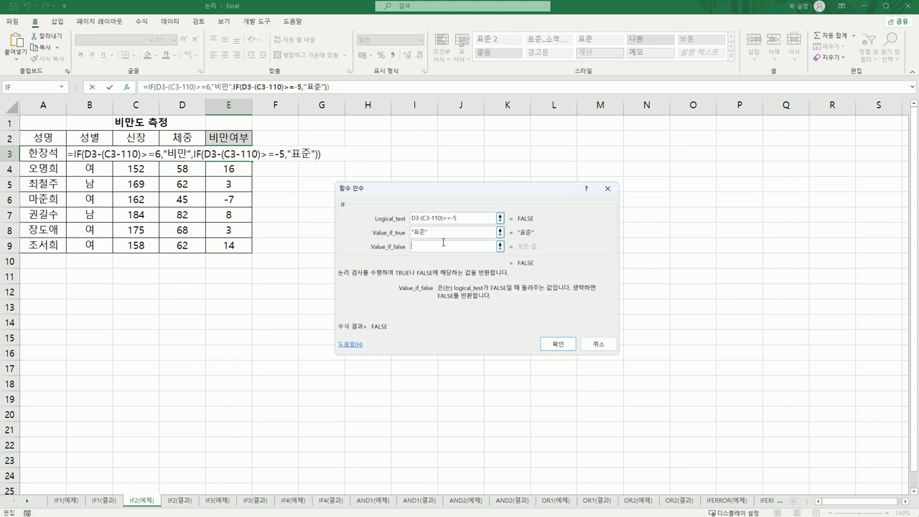
Set the nested IF's value if false to "허약".
type("허야")
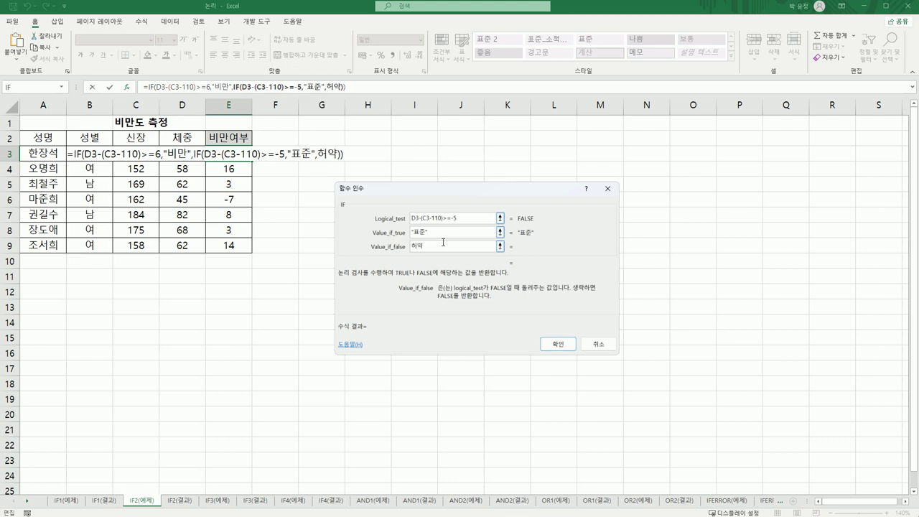
key("Tab")
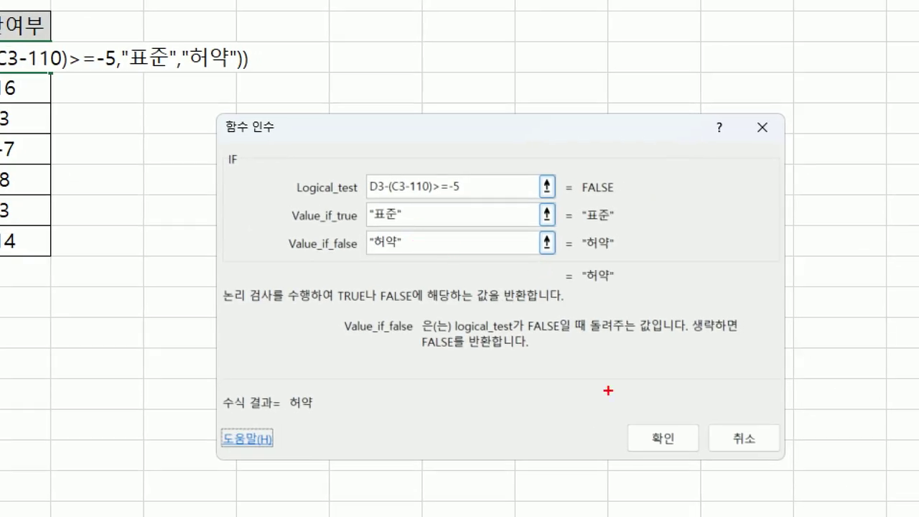
mouse_move(669, 415)
left_mouse_down()
mouse_move(679, 442)
mouse_move(699, 412)
left_mouse_up()
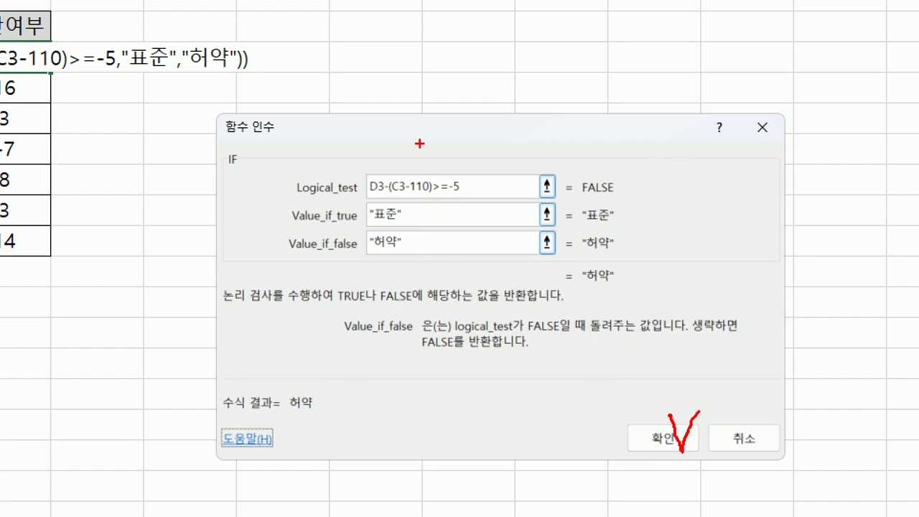
mouse_move(467, 192)
left_mouse_down()
mouse_move(381, 200)
mouse_move(380, 153)
mouse_move(441, 192)
left_mouse_up()
left_click_drag(442, 195, 452, 195)
mouse_move(447, 191)
left_mouse_down()
mouse_move(446, 200)
mouse_move(483, 194)
left_mouse_up()
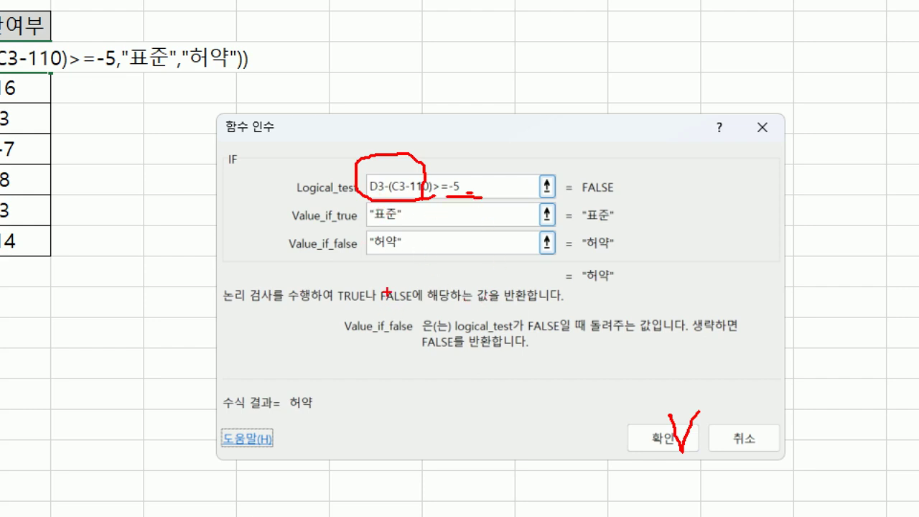
key("Escape")
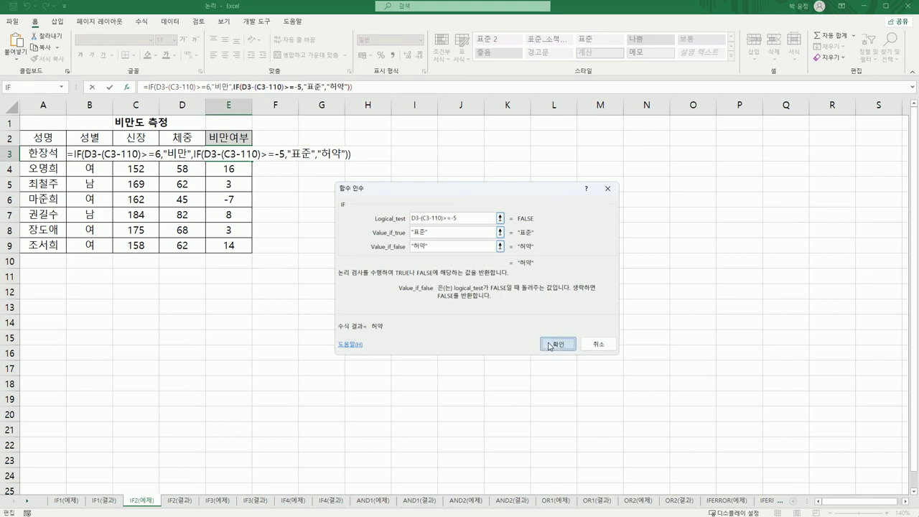
Finish the nested IF formula in E3 and fill it down to E9.
left_click(553, 343)
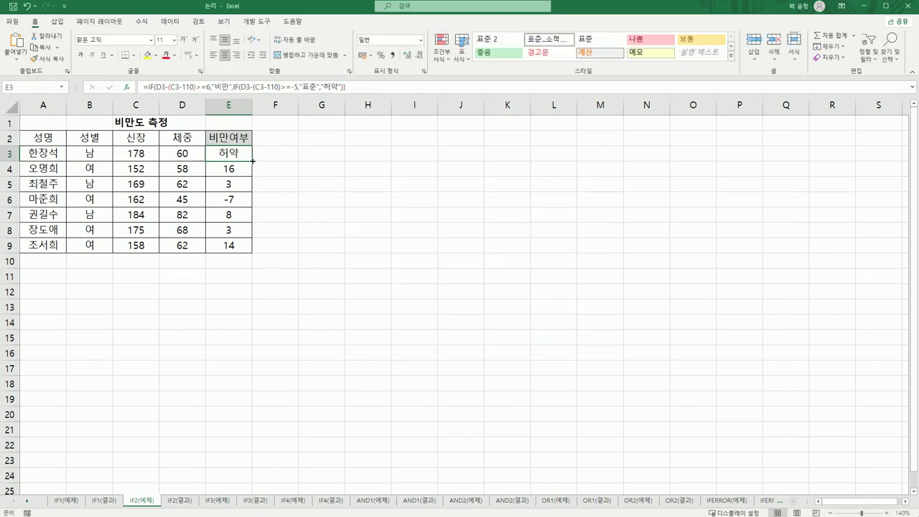
left_click_drag(252, 161, 252, 253)
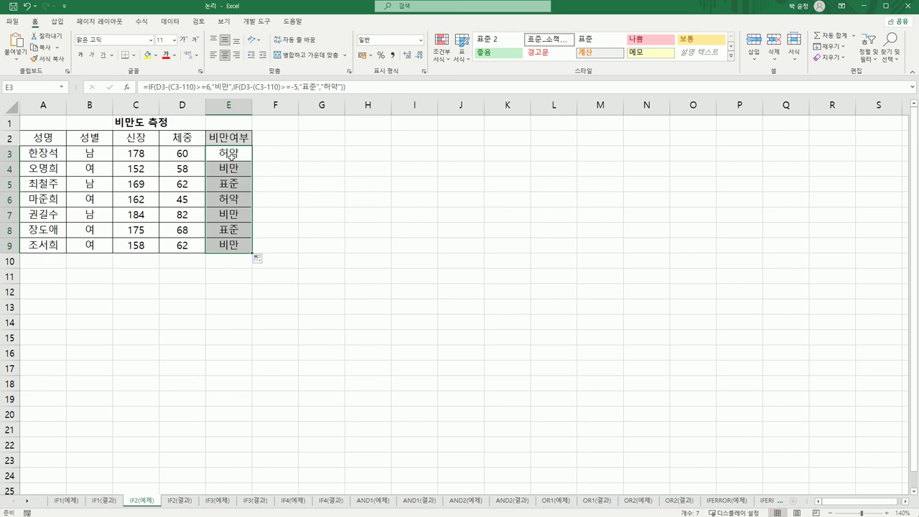
Clear the 비만여부 results in E3:E9 and start a new IF function in E3 with its function arguments open.
left_click_drag(234, 159, 230, 248)
key("Delete")
left_click(240, 152)
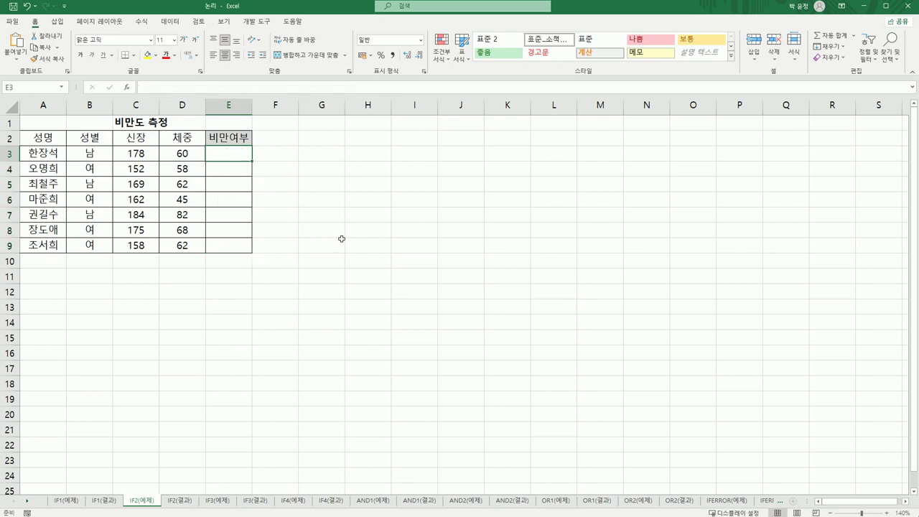
type("=")
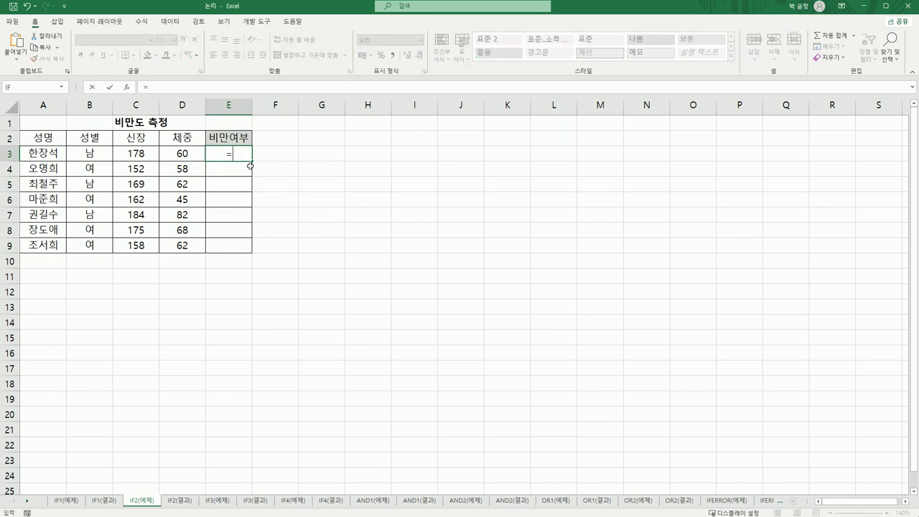
type("if")
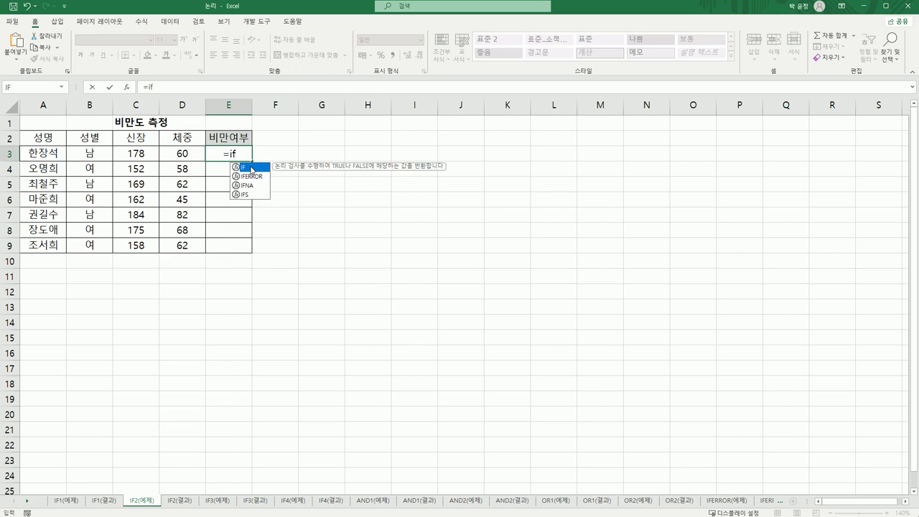
double_click(251, 169)
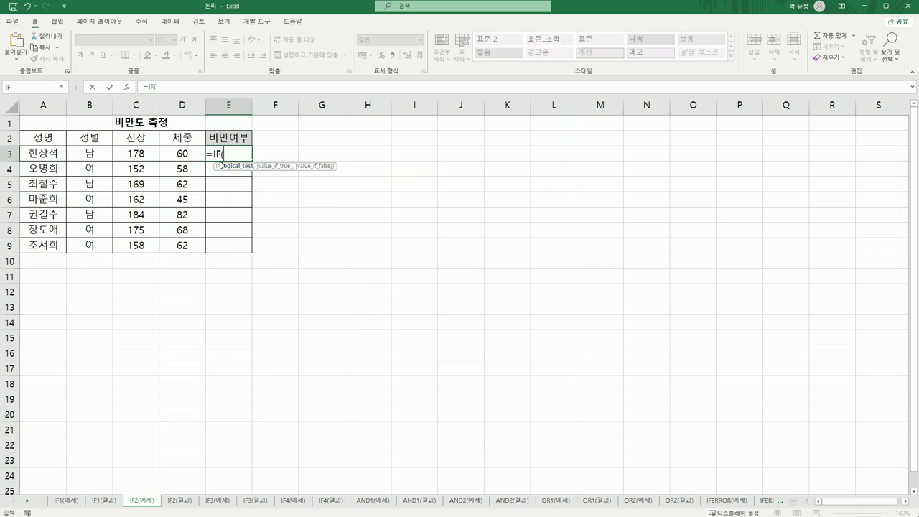
left_click(127, 88)
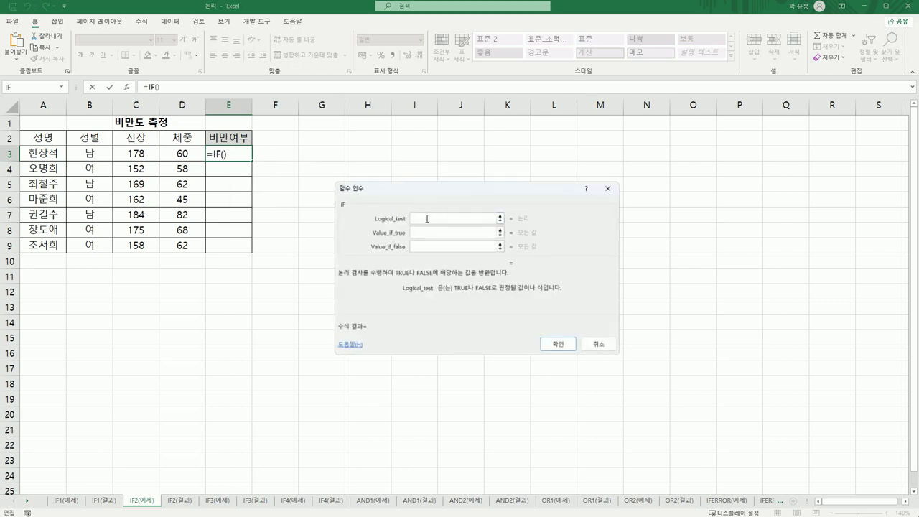
Set the IF function's logical test to D3-(C3-110)>=6 and its value if true to "비만".
type("D3-(C3-110)>=6")
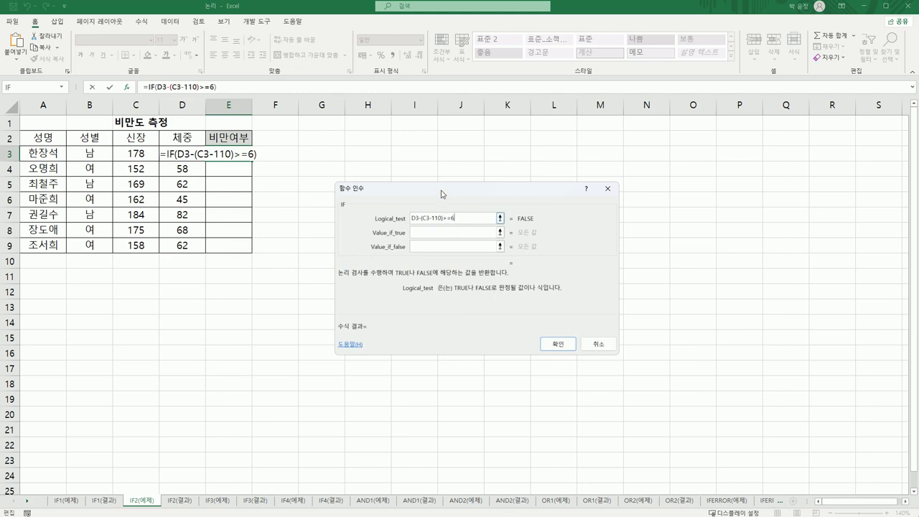
left_click_drag(443, 189, 403, 155)
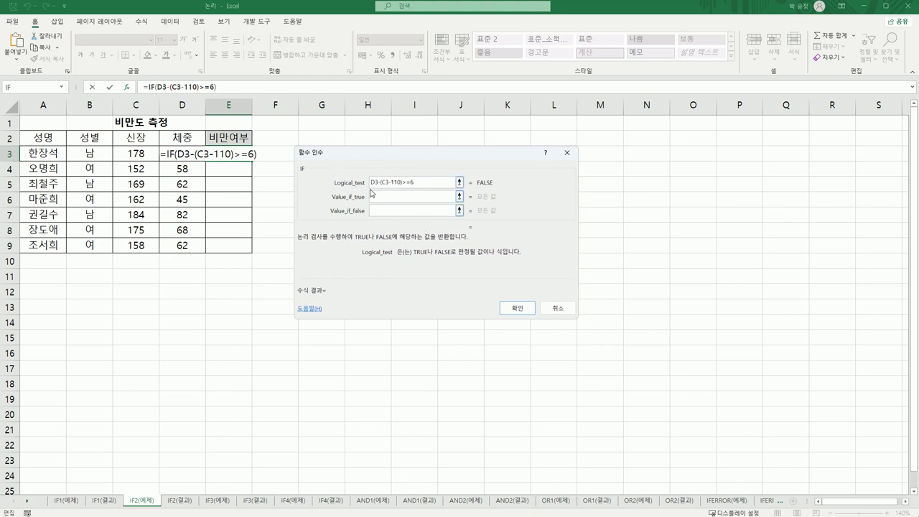
left_click(413, 195)
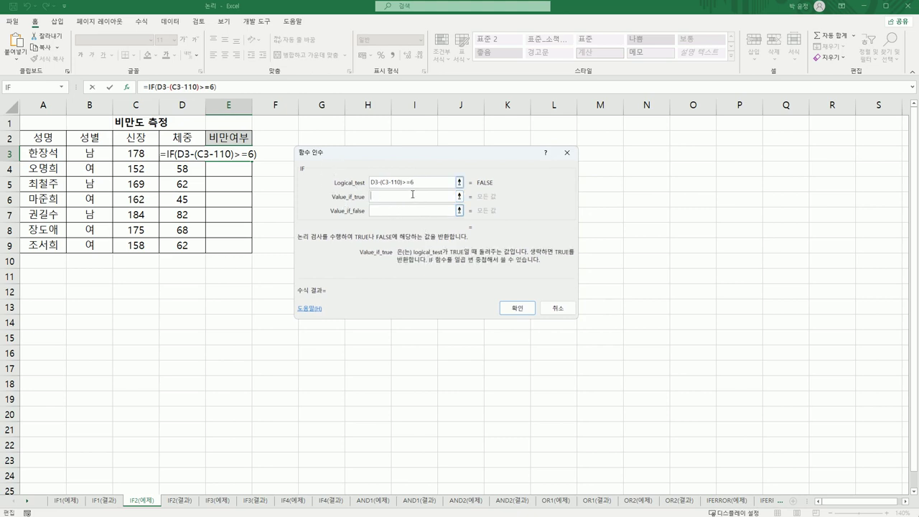
type("비만")
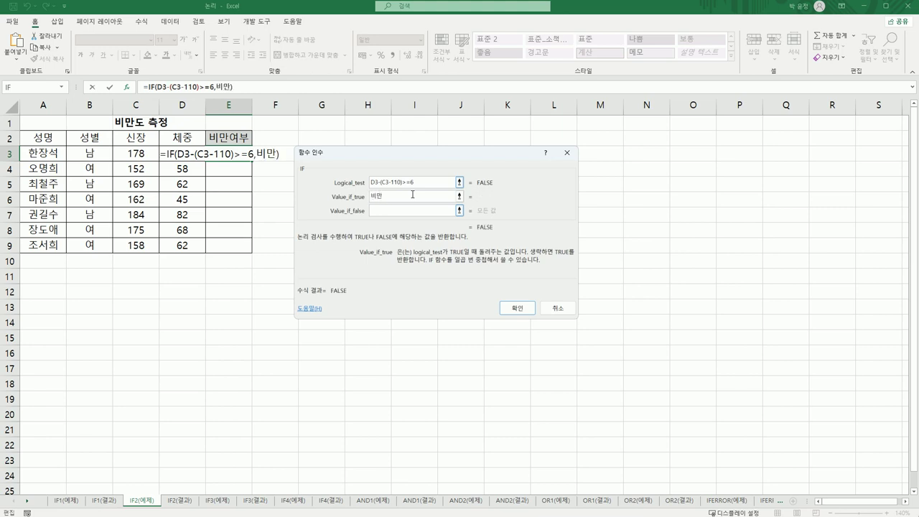
left_click(393, 211)
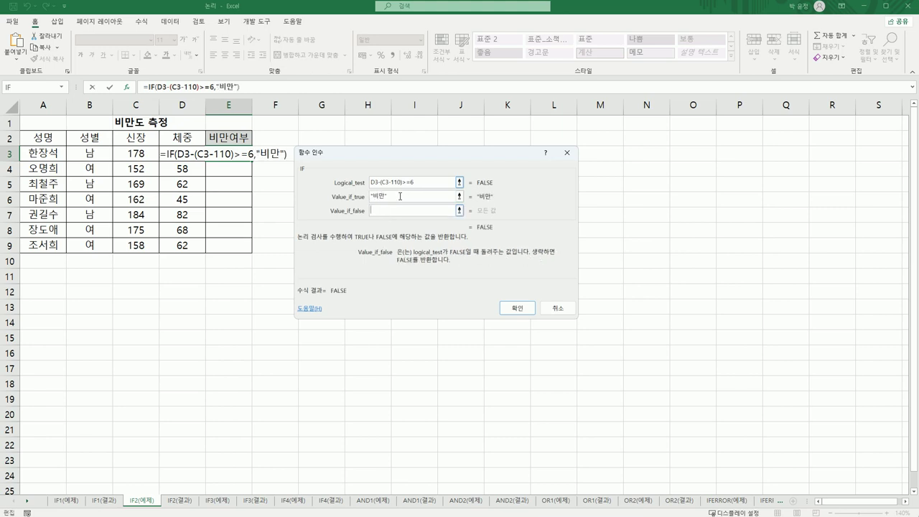
Insert a second IF function into the value if true argument, directly after "비만".
left_click(400, 196)
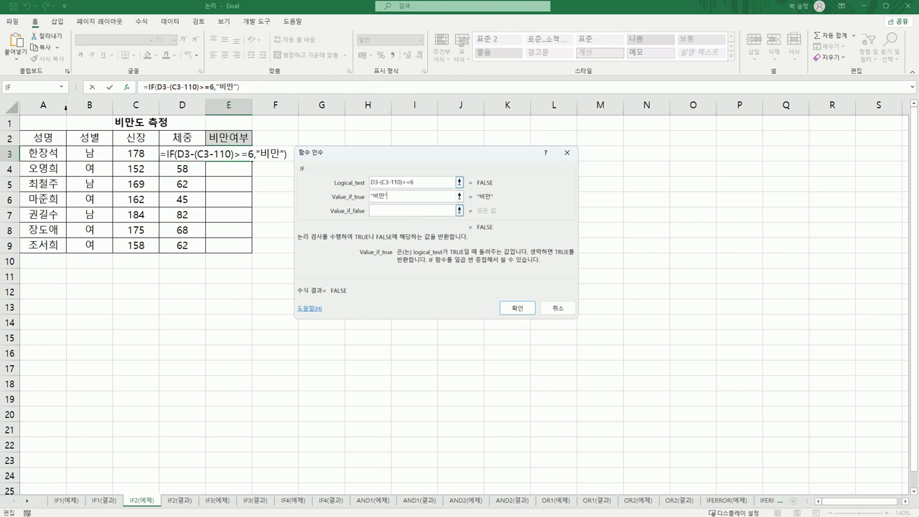
left_click(415, 187)
left_click(61, 88)
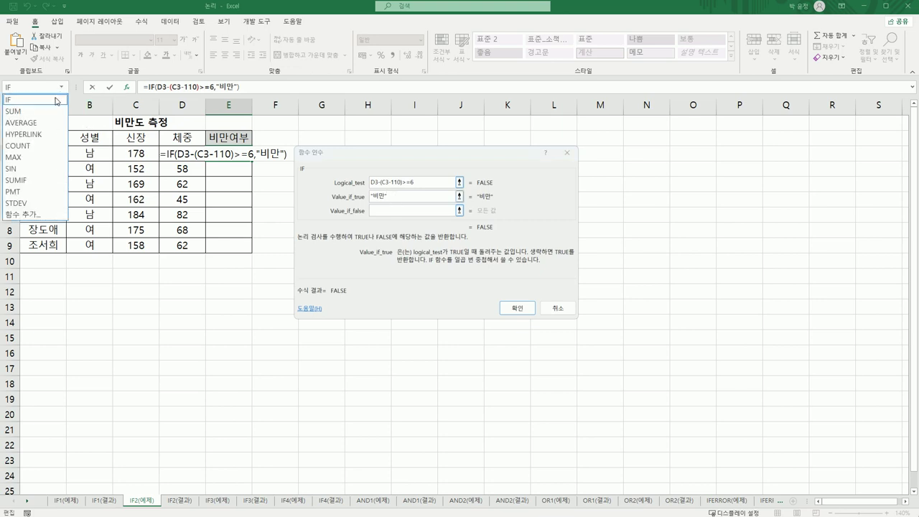
left_click(8, 100)
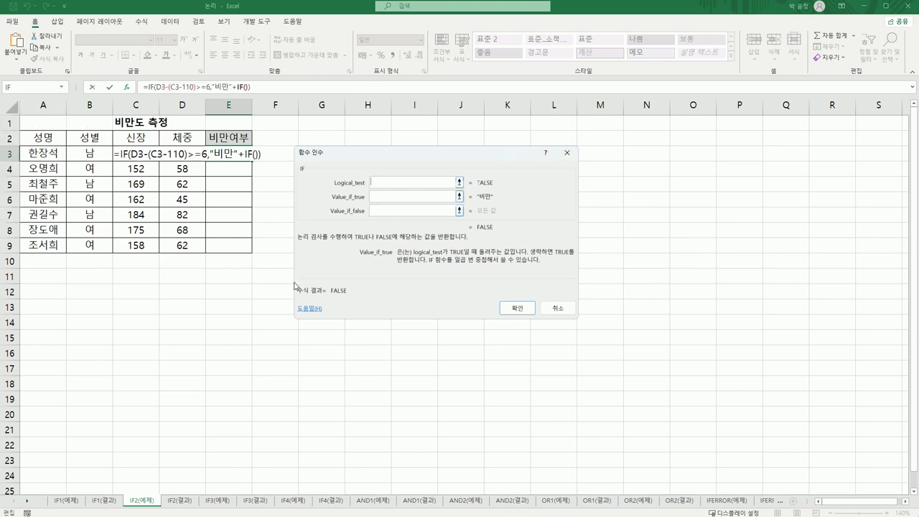
Complete the inner IF with the test D3-(C3-110)>=-5, "표준" if true and "허약" if false.
type("D3-(C3-110)>=6")
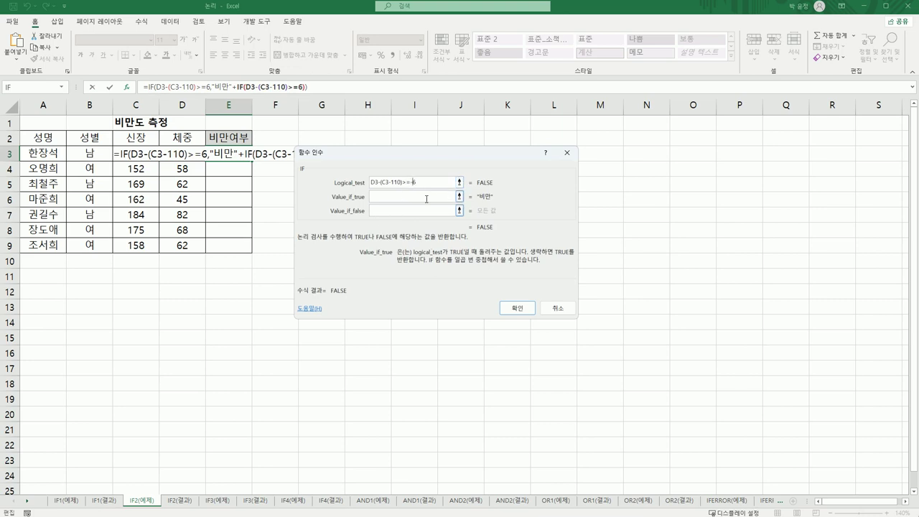
type("-5")
left_click(427, 199)
type("ㅈ")
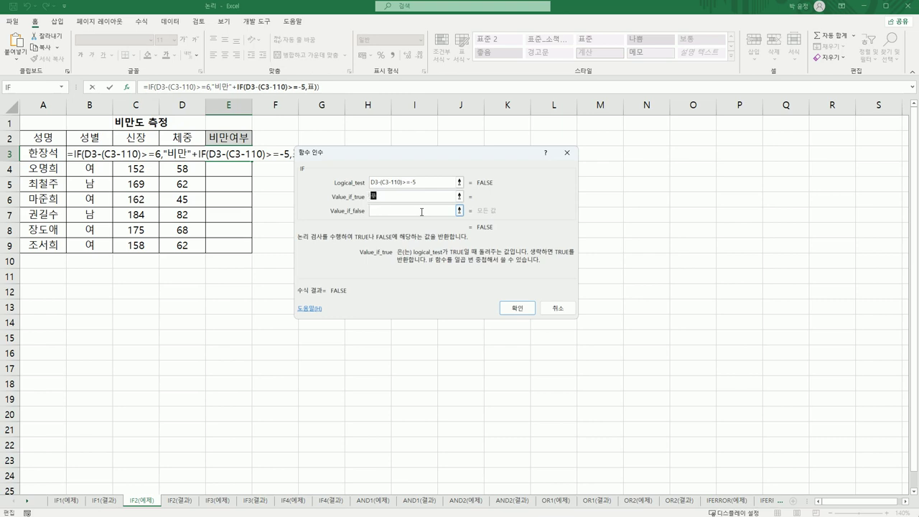
type("준")
left_click(421, 210)
type("허약")
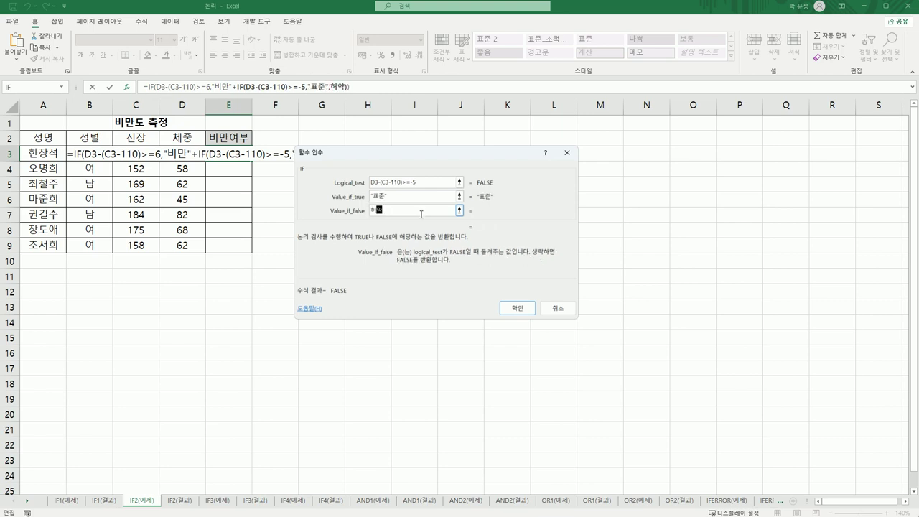
left_click(514, 307)
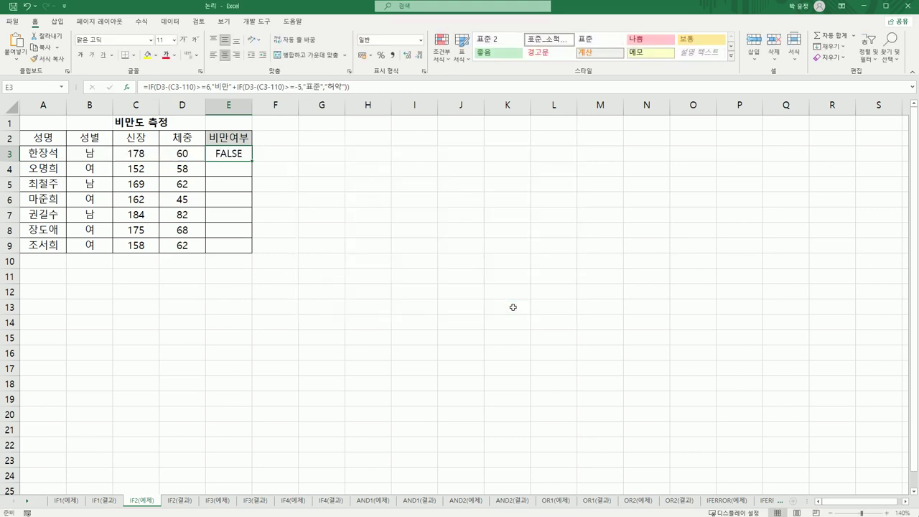
Fill the formula from E3 down to E9 and open the formula in E3 for editing.
left_click_drag(256, 163, 251, 250)
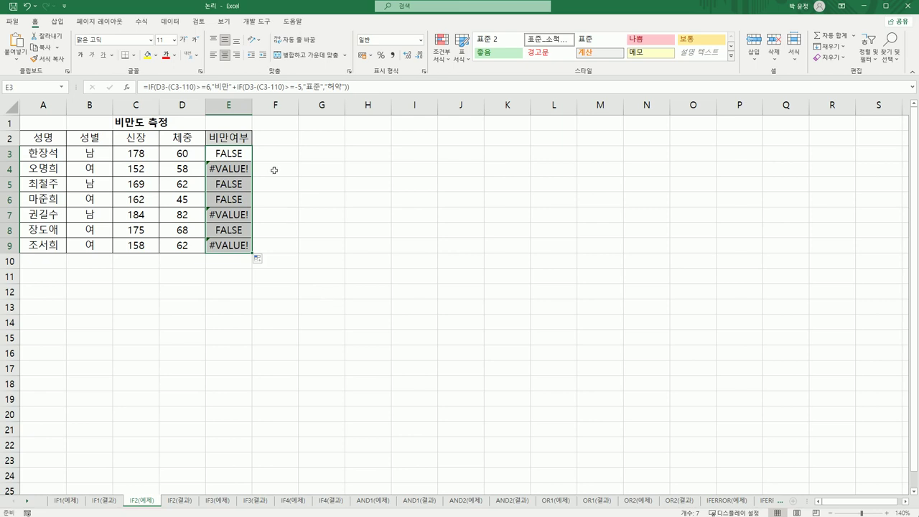
left_click(240, 153)
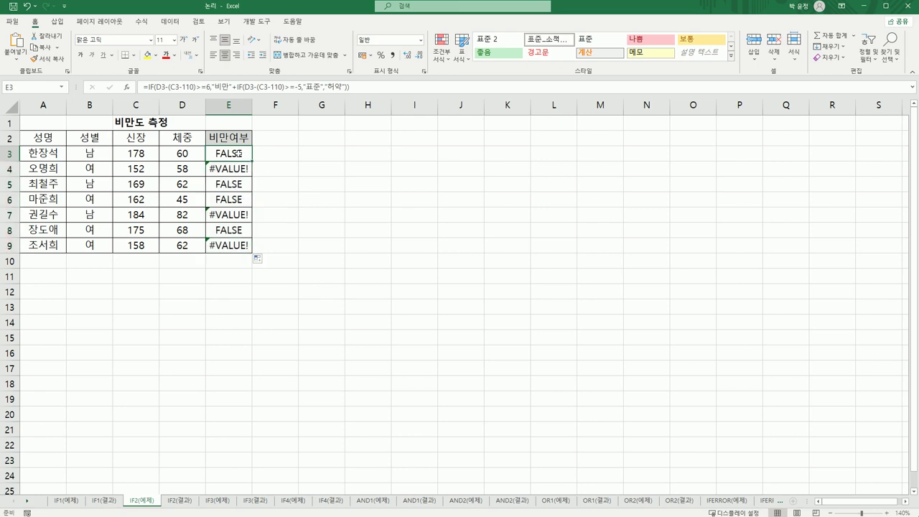
double_click(240, 153)
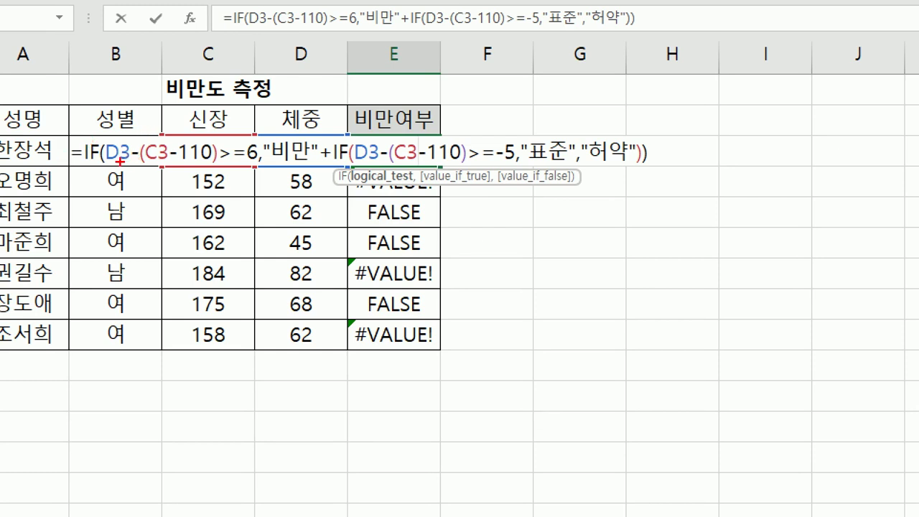
left_click_drag(105, 166, 253, 170)
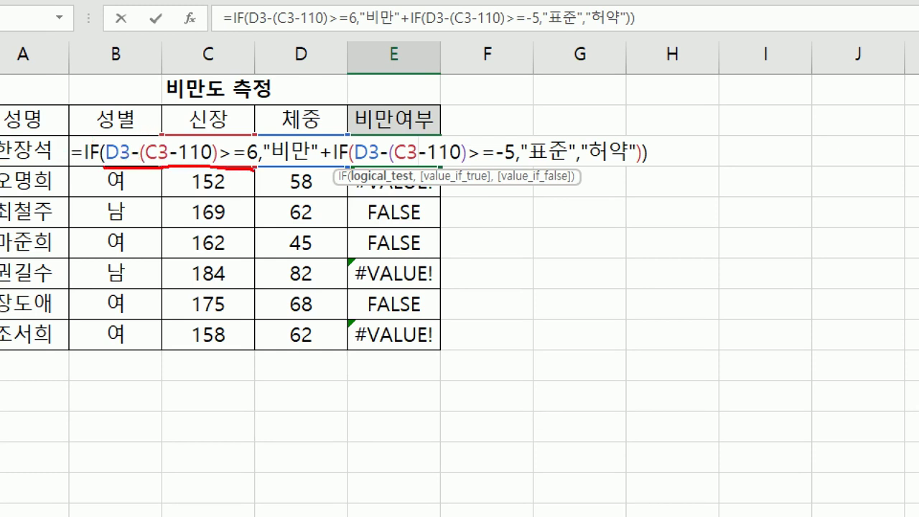
mouse_move(279, 118)
left_mouse_down()
mouse_move(285, 134)
mouse_move(327, 84)
left_mouse_up()
left_click_drag(327, 161, 322, 187)
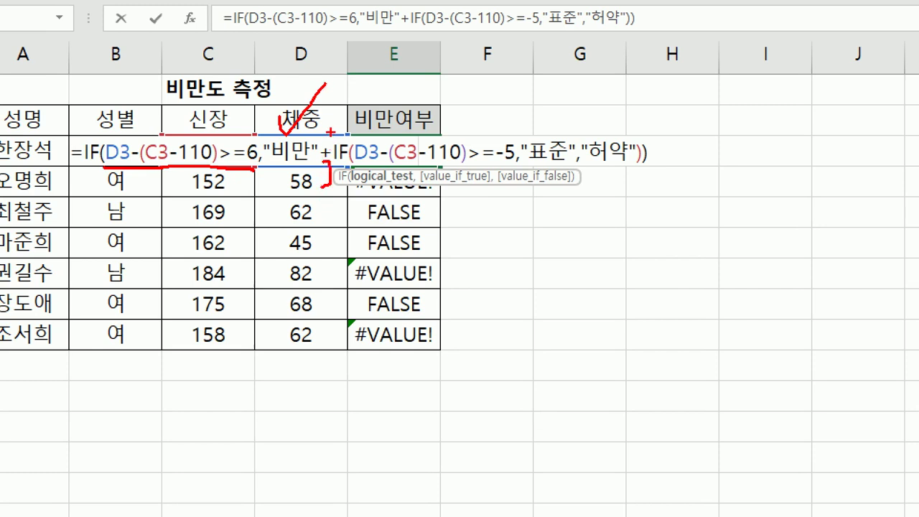
left_click_drag(334, 112, 328, 136)
key("Escape")
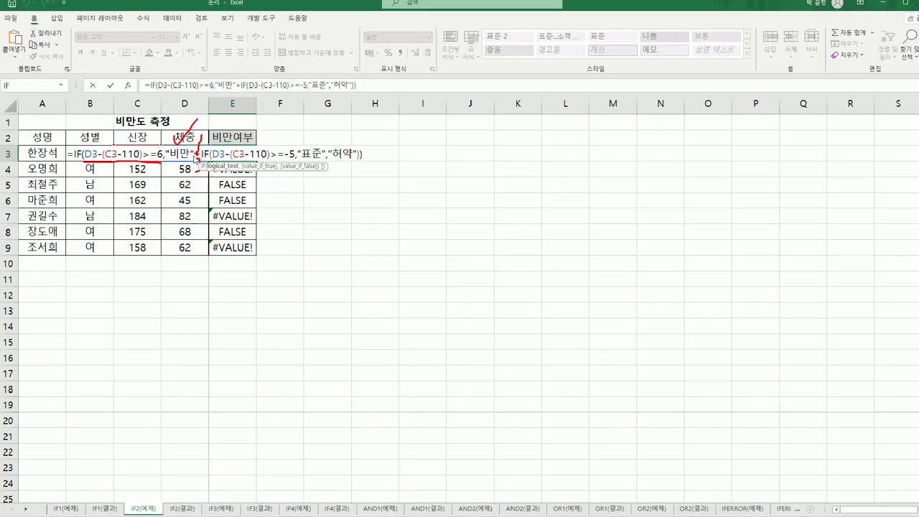
Replace the plus sign before the inner IF in E3's formula with a comma.
double_click(194, 153)
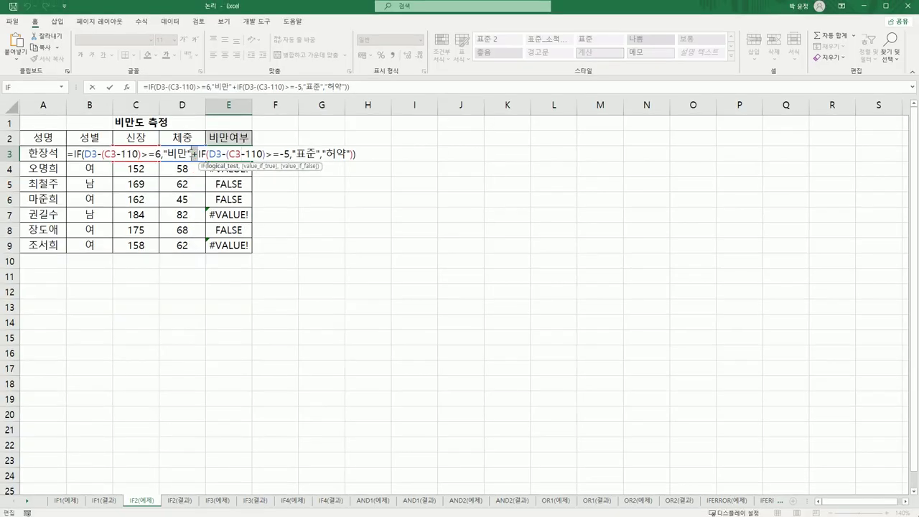
type(",")
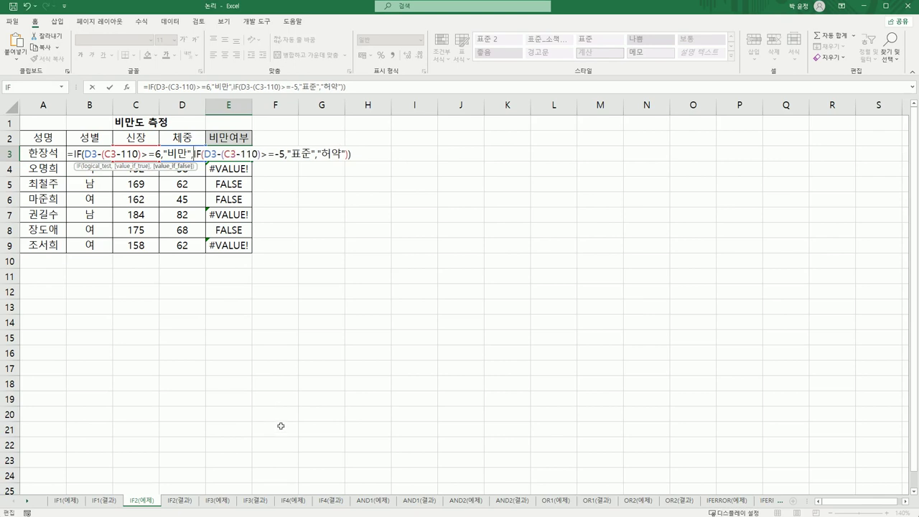
key("Return")
Fill the corrected formula from E3 down to E9 and select E9 to check its copy.
left_click(243, 150)
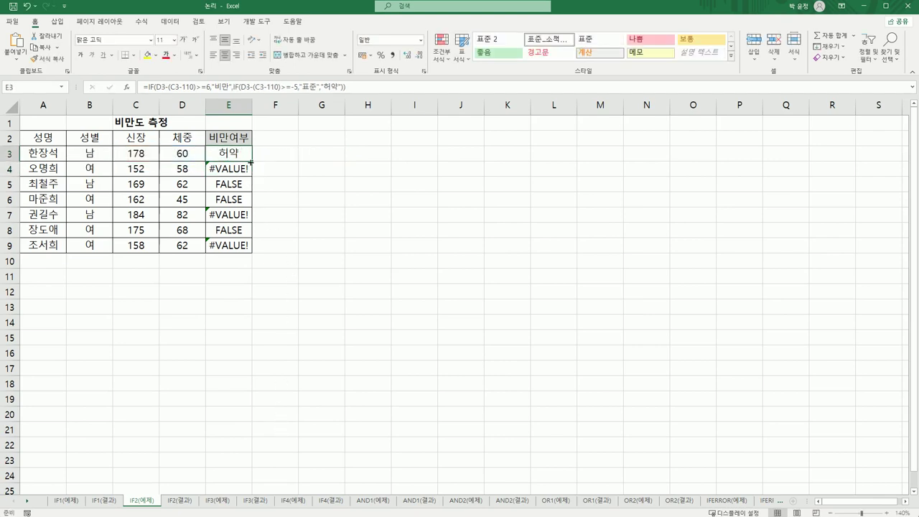
left_click_drag(252, 161, 248, 254)
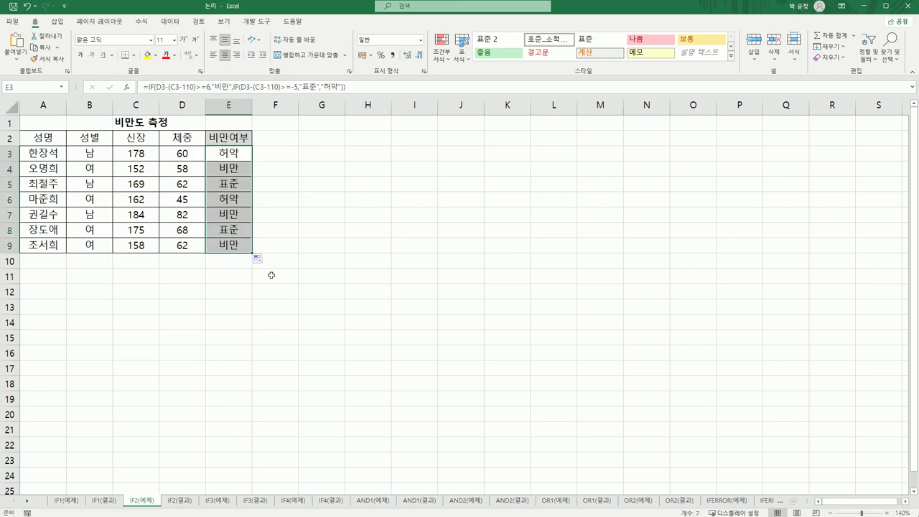
left_click(223, 245)
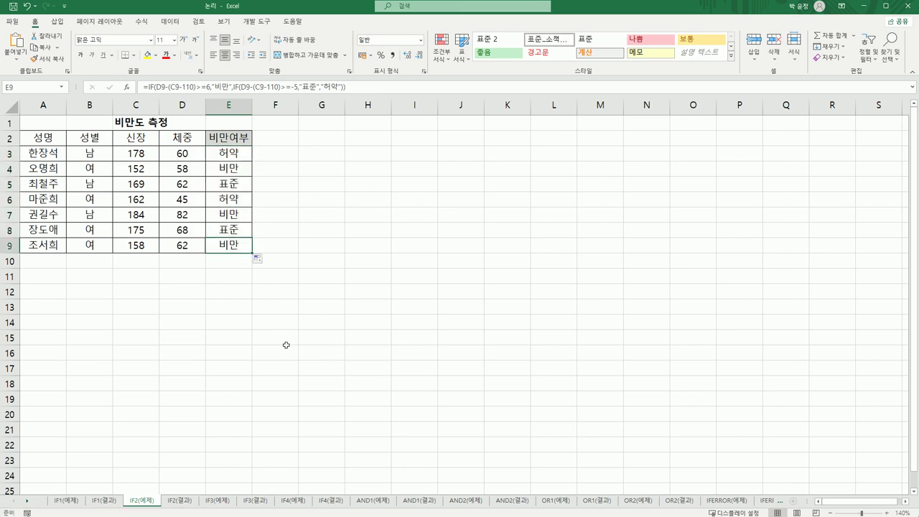
Review the nested IF formula in E3 and compare the classifications with the IF2(결과) sheet.
double_click(231, 153)
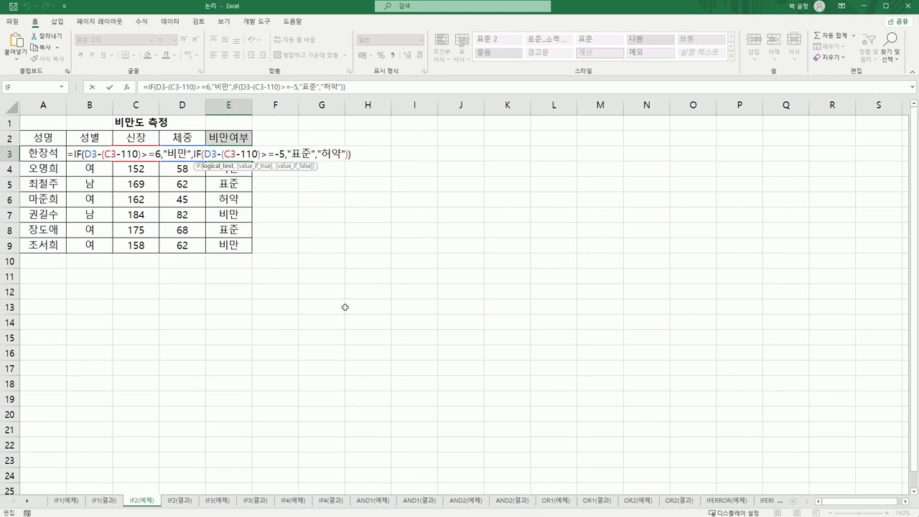
key("ctrl+Return")
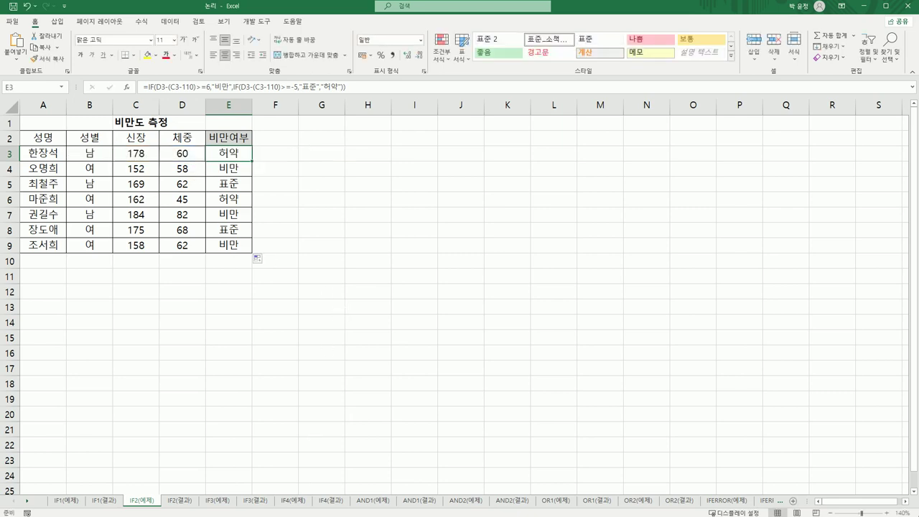
left_click(179, 501)
left_click(143, 500)
left_click(179, 500)
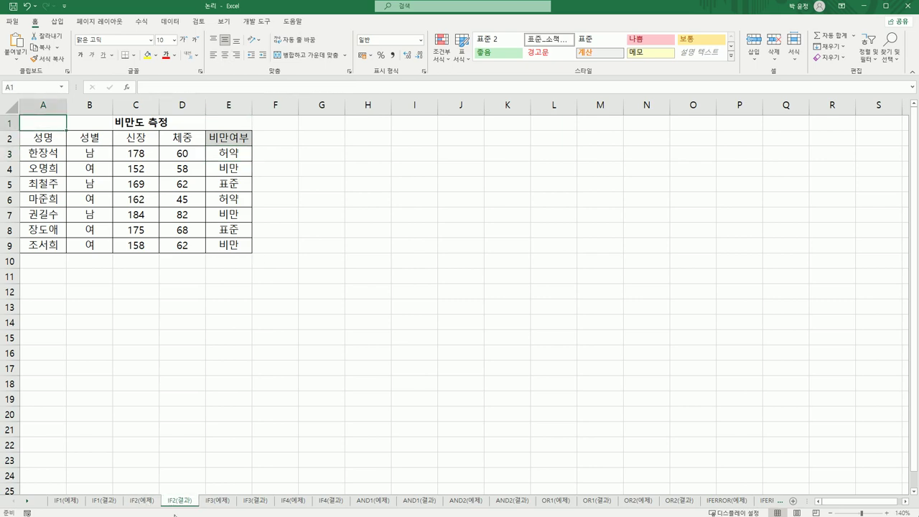
On the IF3(예제) sheet, enter =WEEKDAY(B3,1) in D3 to get the weekday number of the first sale date.
left_click(214, 503)
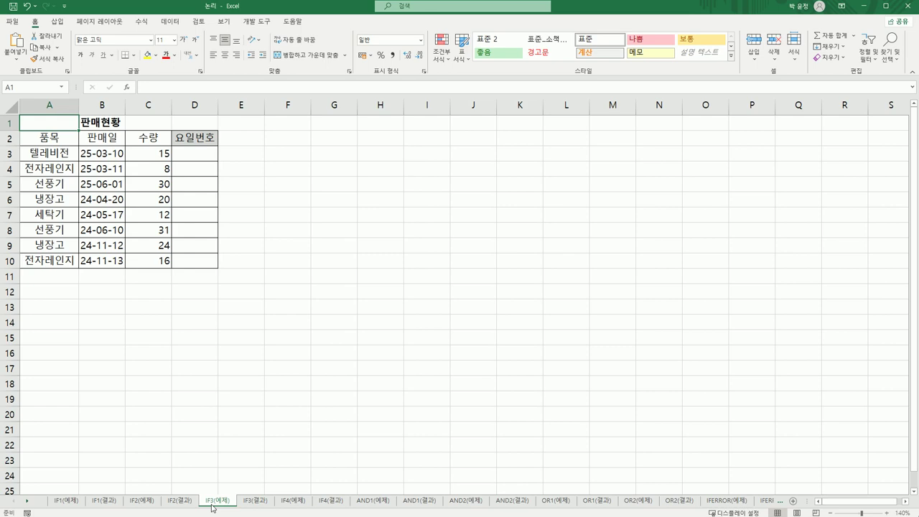
left_click(118, 160)
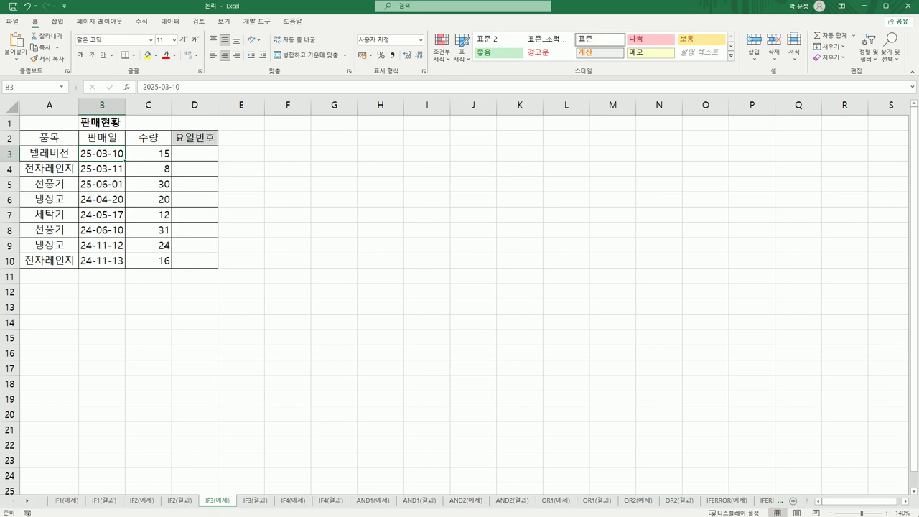
left_click(187, 158)
type("=")
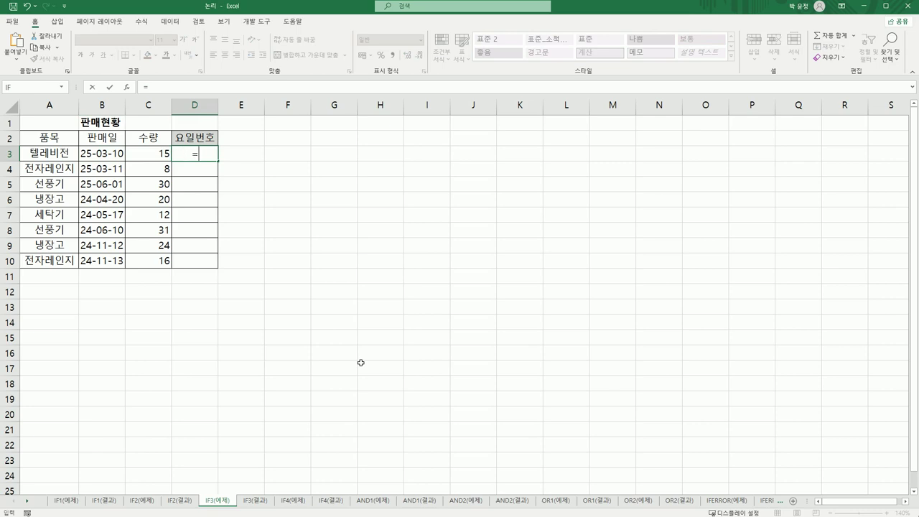
type("w")
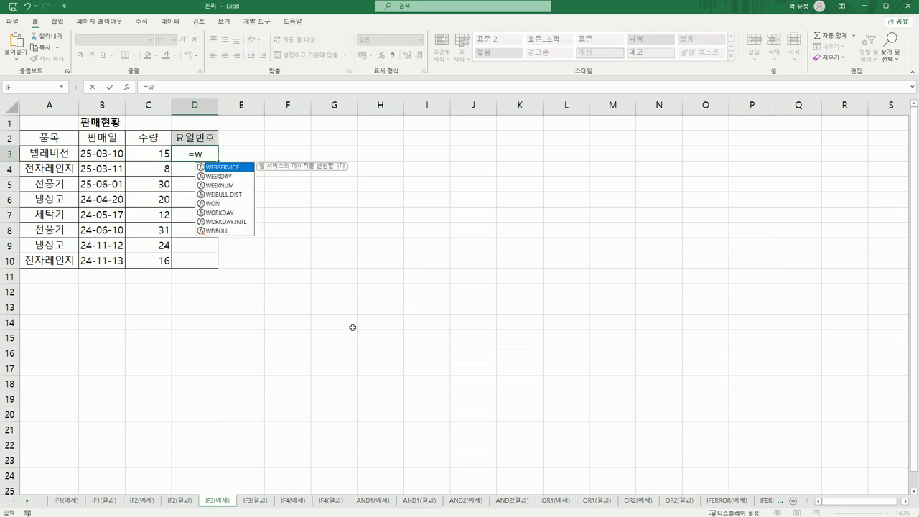
double_click(221, 176)
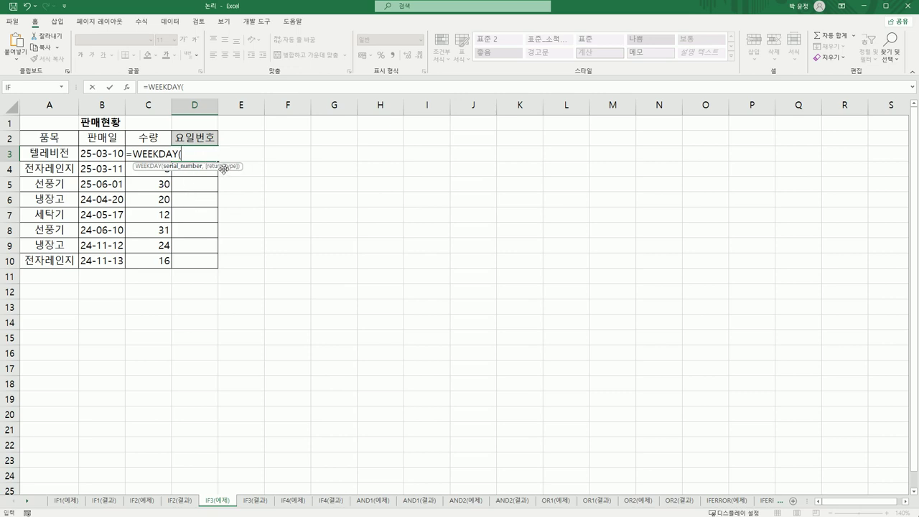
left_click(120, 154)
type(",")
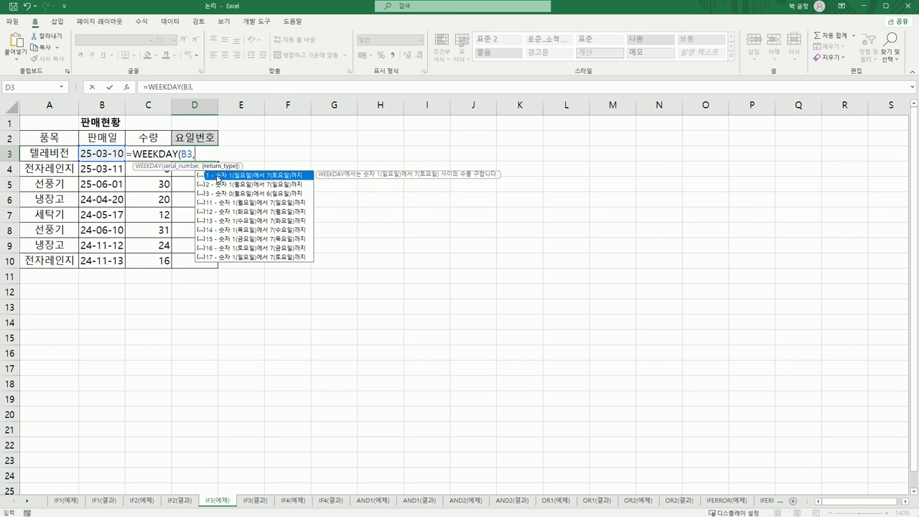
type("1)")
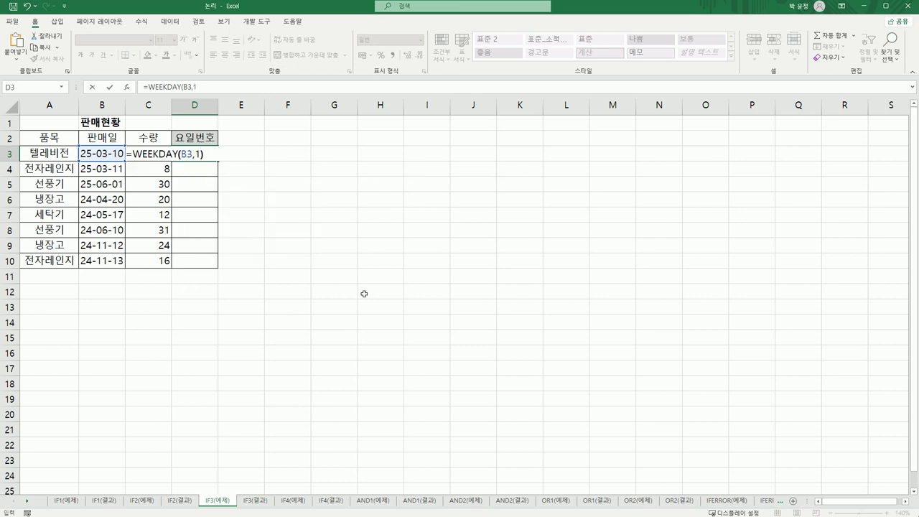
key("Return")
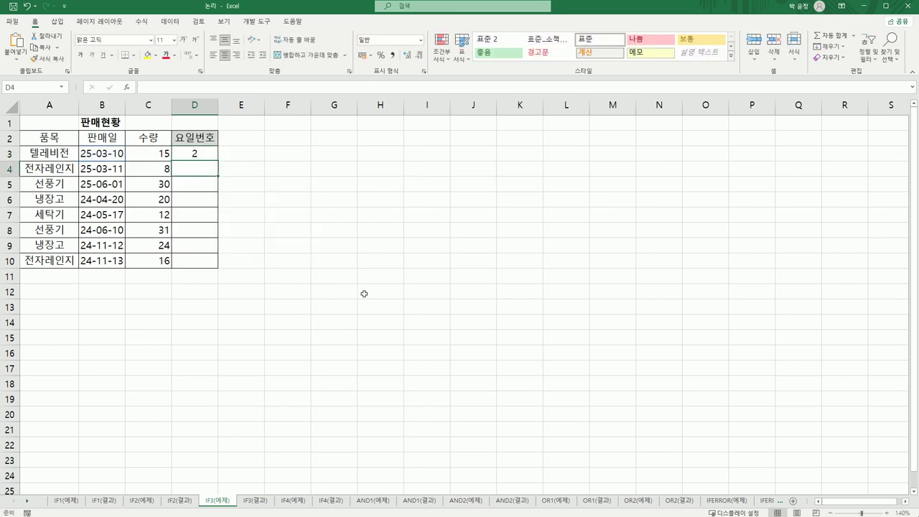
Fill the WEEKDAY formula from D3 down to D10 and check the copy in D5.
left_click(212, 156)
left_click_drag(218, 162, 216, 270)
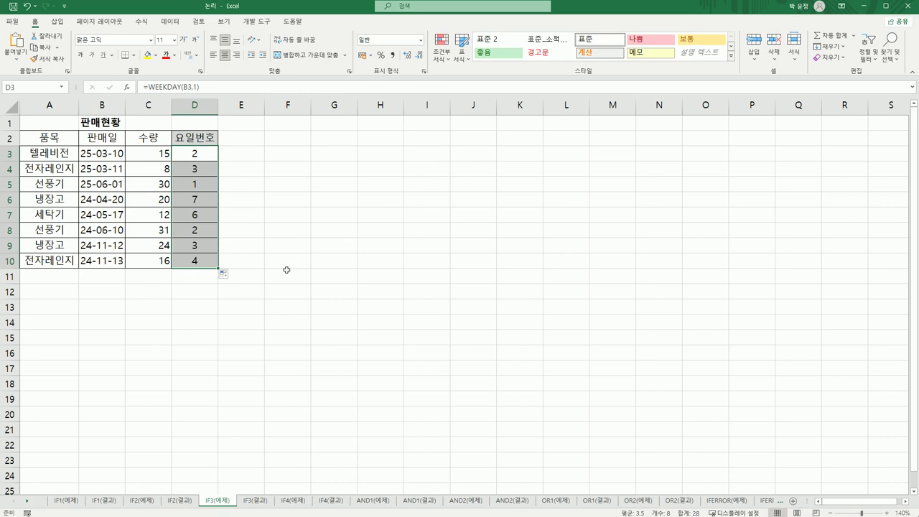
left_click(200, 184)
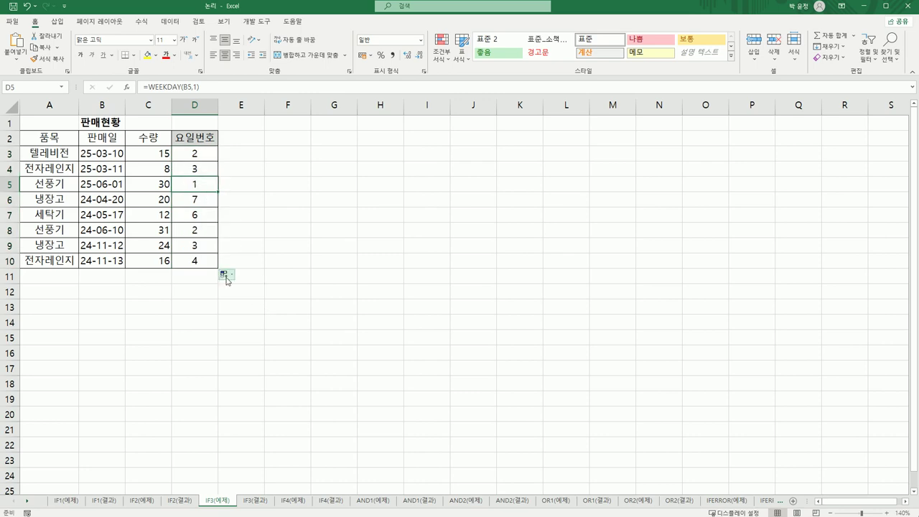
left_click(200, 150)
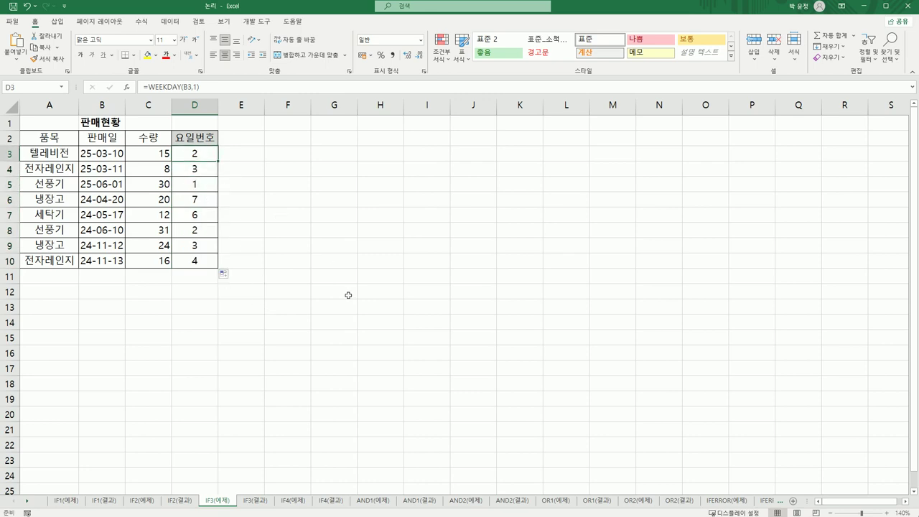
Wrap D3's WEEKDAY formula in an IF function with the logical test WEEKDAY(B3,1)=1.
double_click(184, 154)
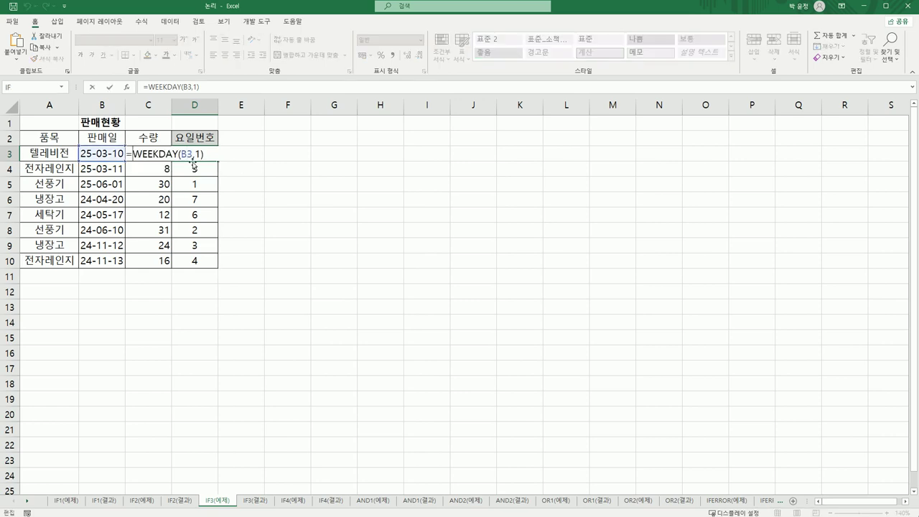
type("if")
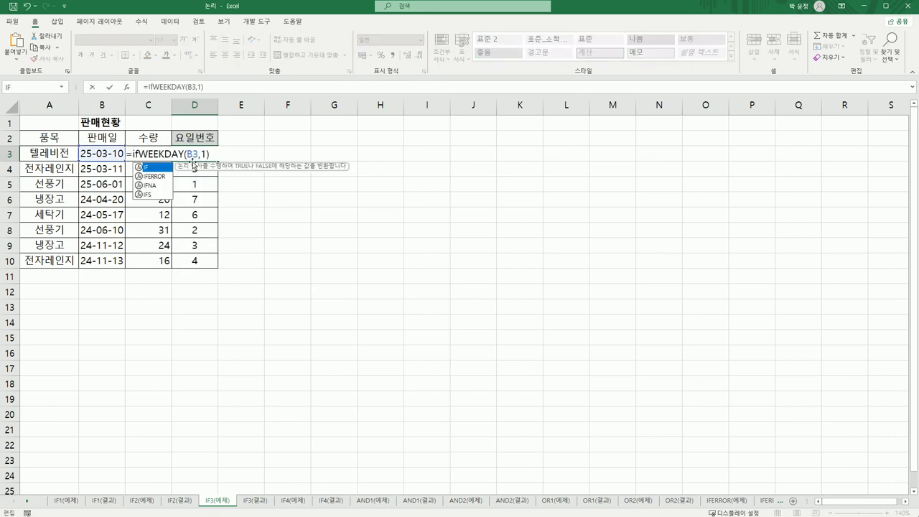
double_click(149, 167)
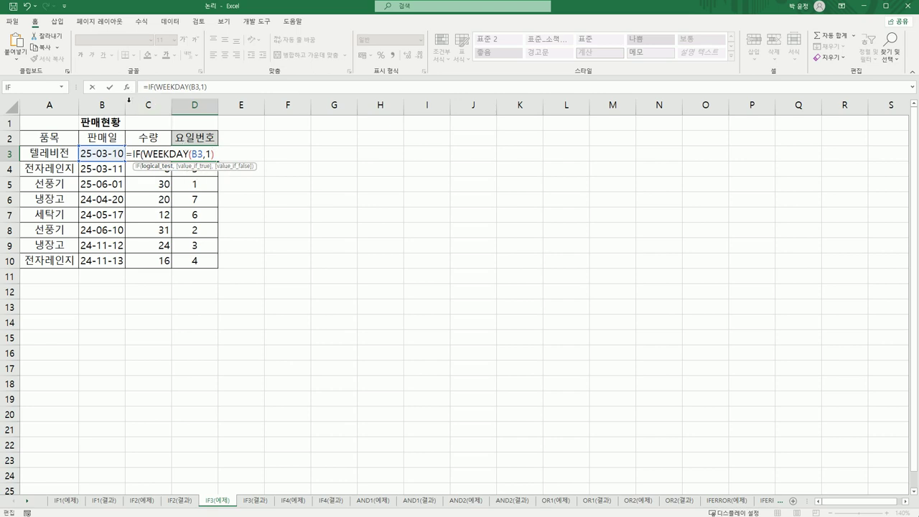
left_click(134, 154)
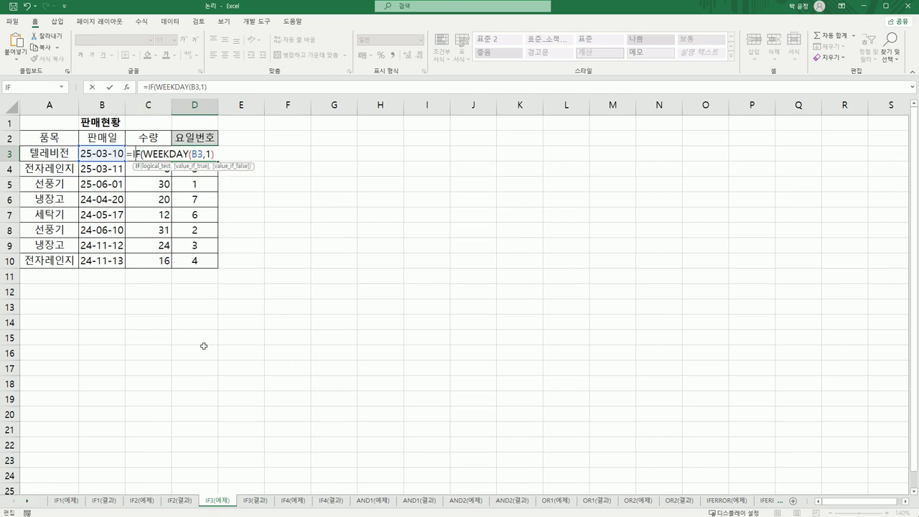
left_click(127, 88)
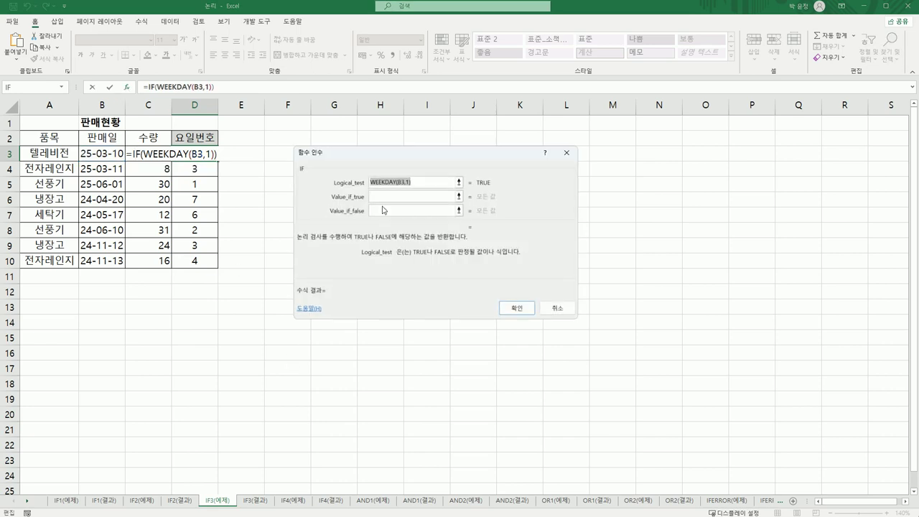
left_click(422, 180)
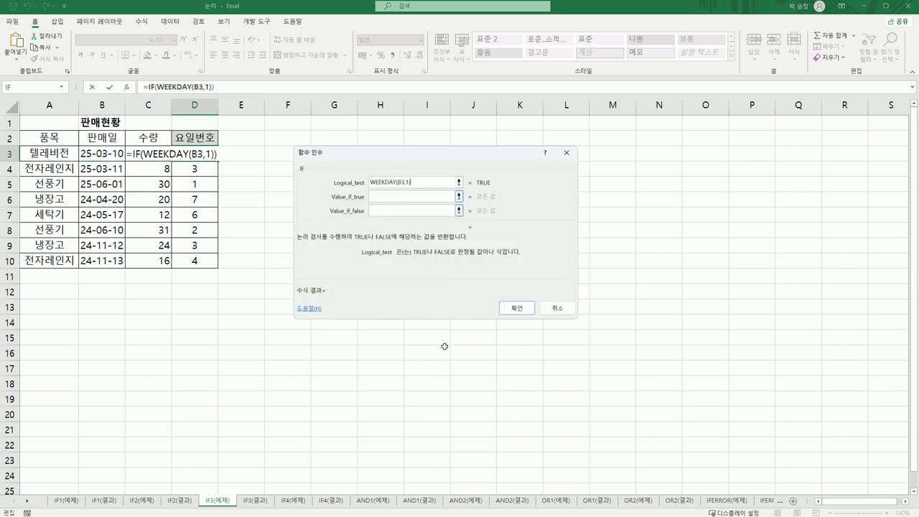
type("=1")
key("Tab")
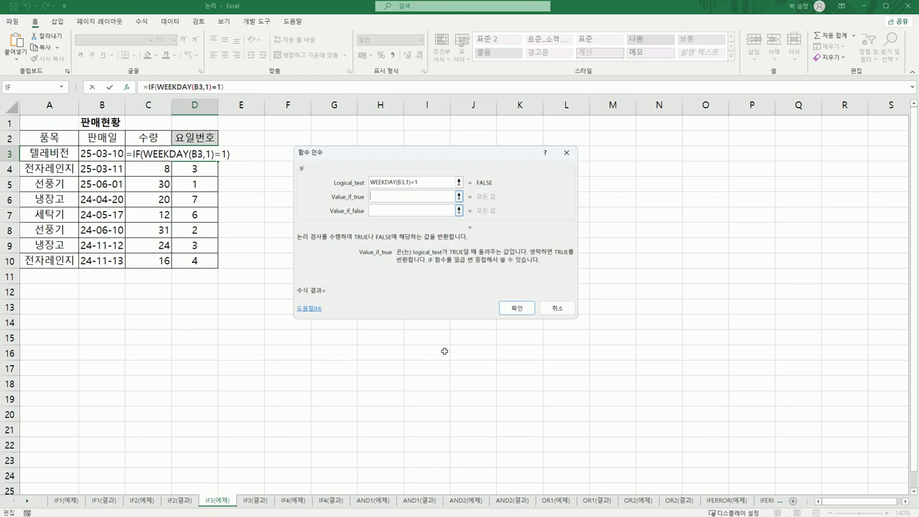
Complete the IF function in D3 with "일요일" as the true value and "" as the false value.
type("일요일")
key("Tab")
type("\"\"")
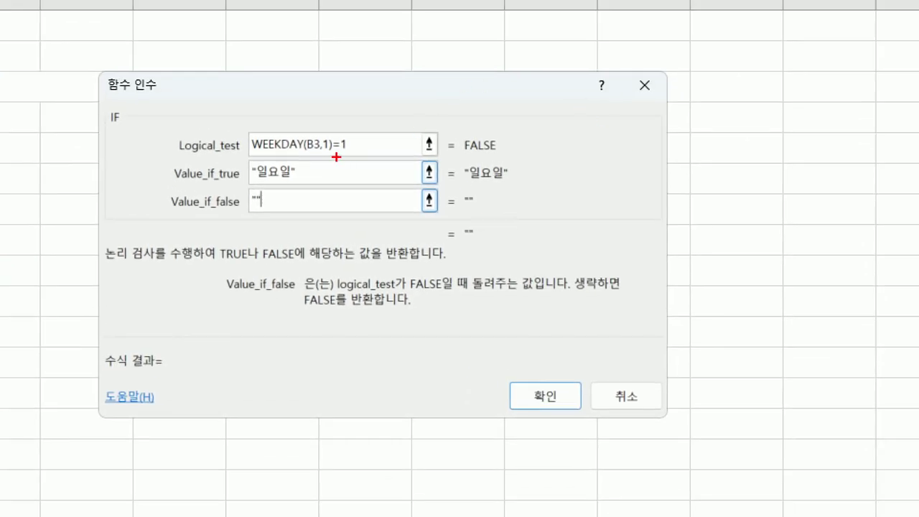
left_click_drag(336, 152, 264, 154)
left_click_drag(353, 153, 316, 168)
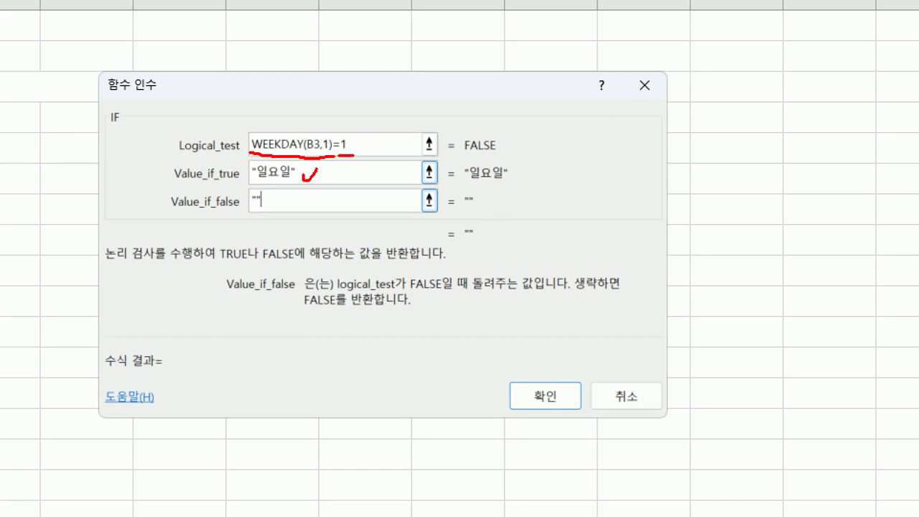
mouse_move(268, 218)
left_mouse_down()
mouse_move(240, 215)
mouse_move(262, 183)
mouse_move(266, 224)
left_mouse_up()
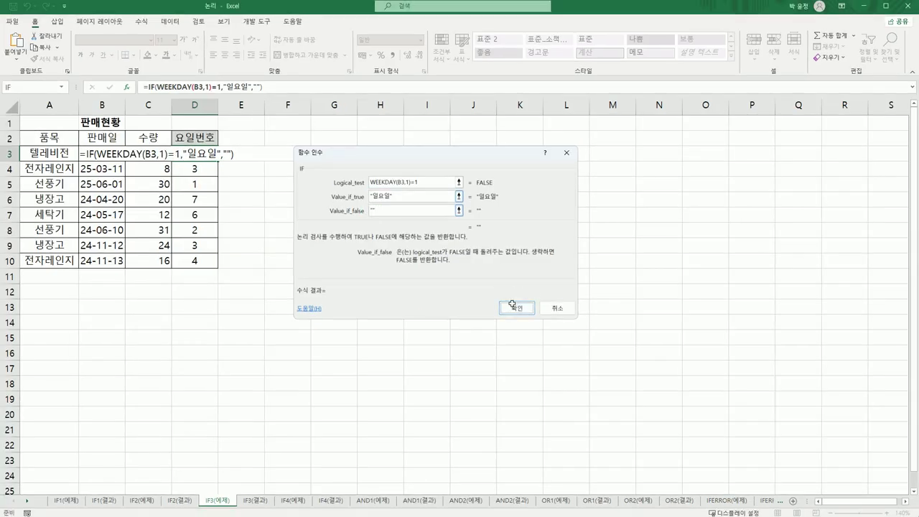
left_click(545, 396)
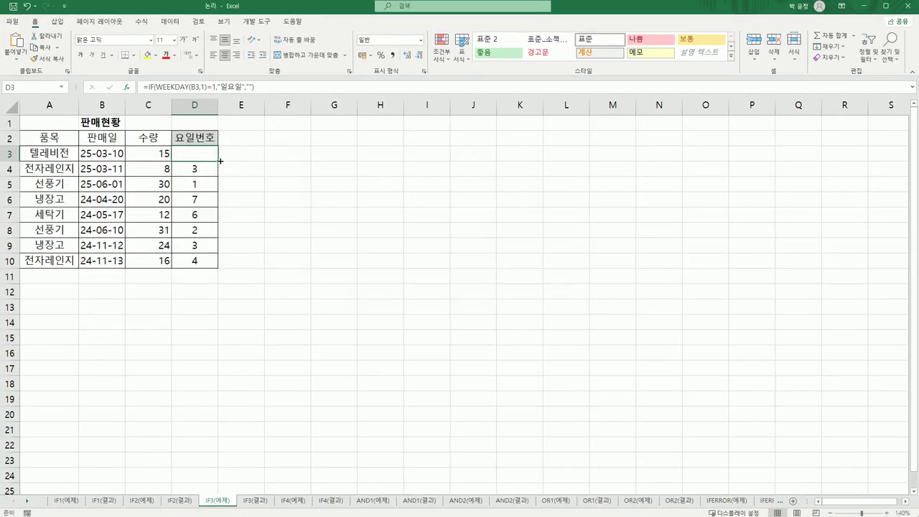
Fill the IF formula from D3 down to D10 and compare the column with the IF3(결과) sheet.
left_click_drag(221, 161, 221, 269)
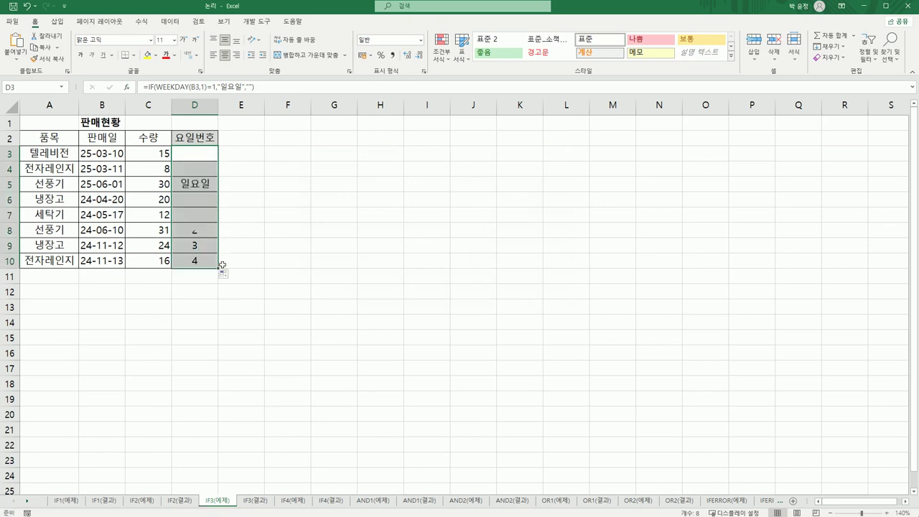
left_click(204, 184)
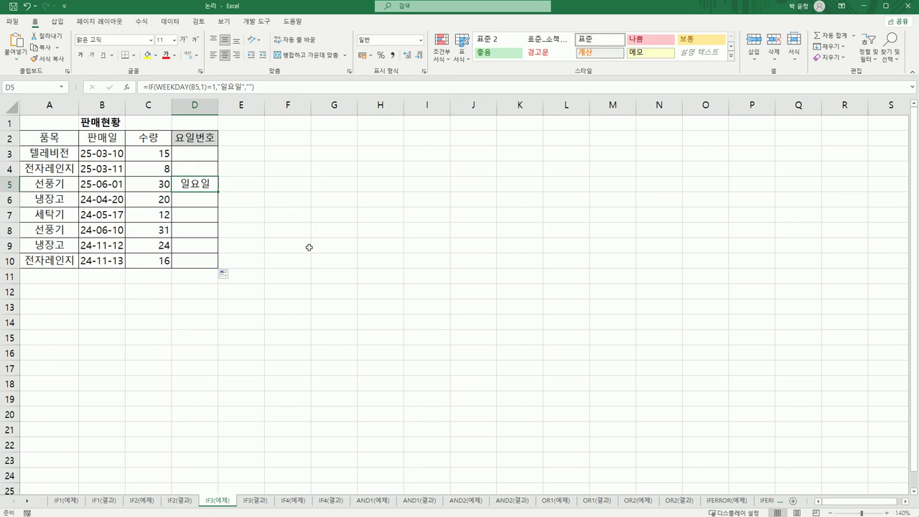
left_click(258, 502)
left_click(227, 501)
left_click(251, 502)
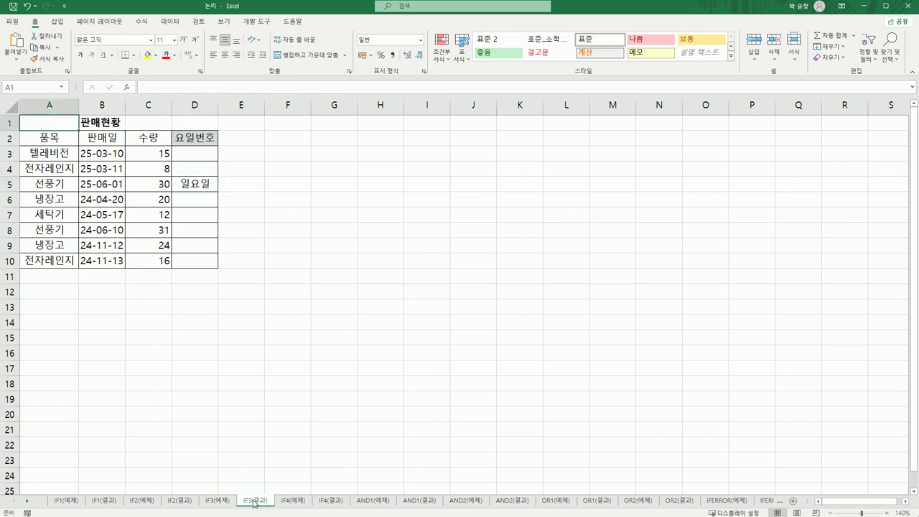
Start an IF function in D3 of the IF4(예제) sheet and bring up its function arguments.
left_click(296, 502)
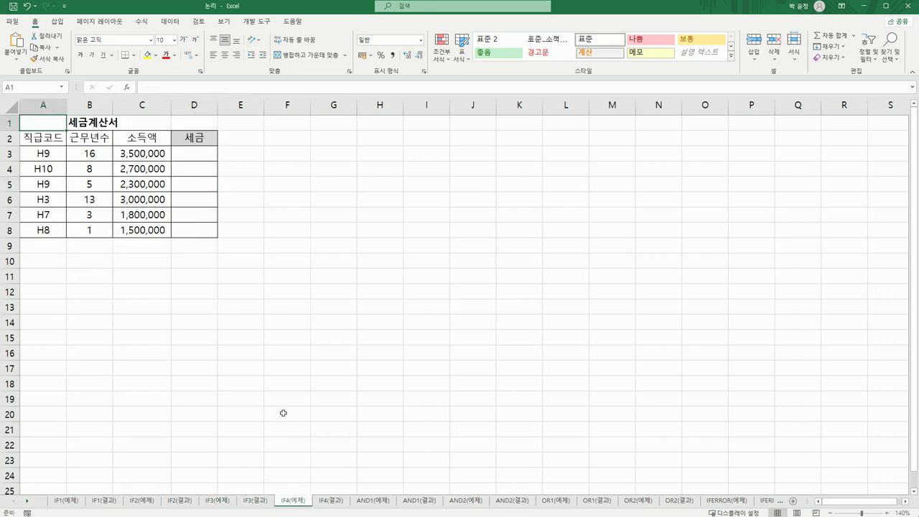
left_click(194, 156)
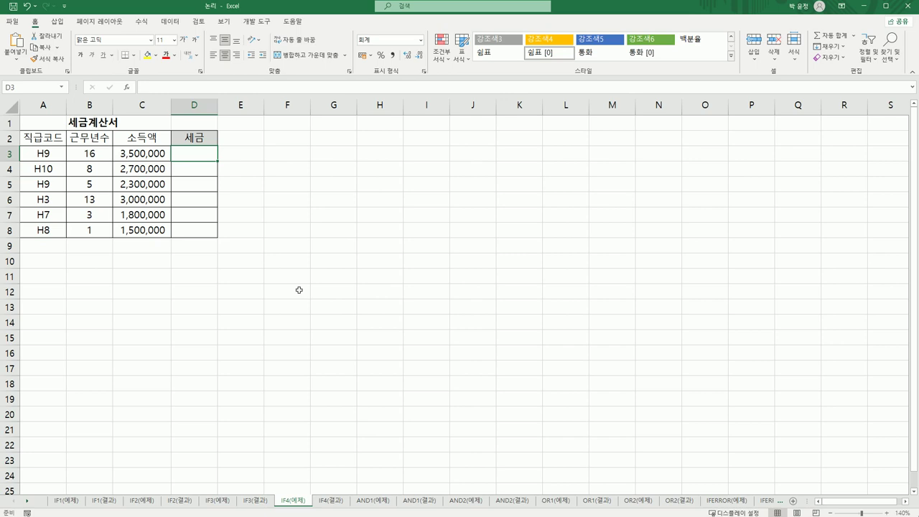
left_click(101, 156)
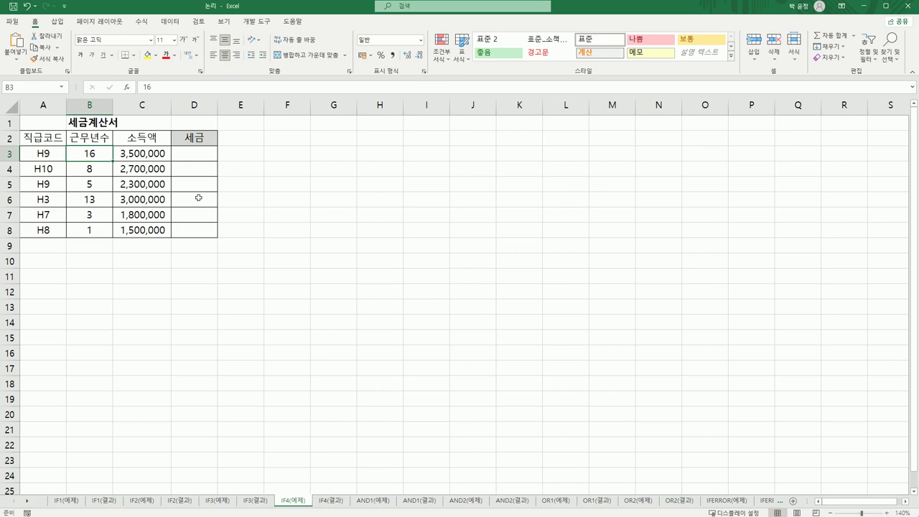
left_click(190, 157)
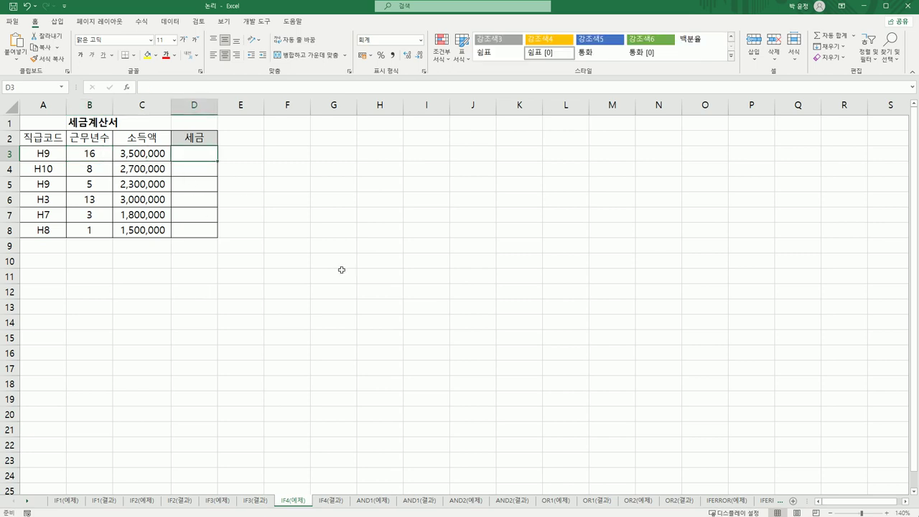
type("=ㅑ")
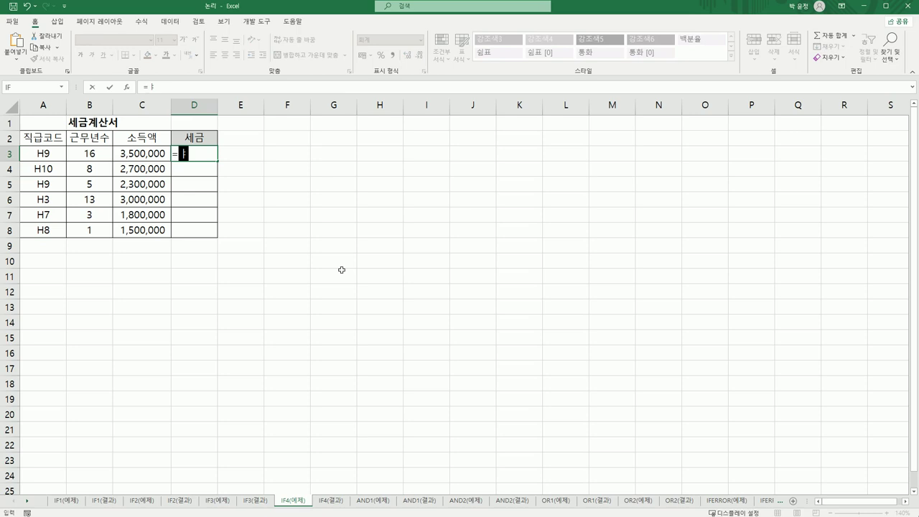
key("BackSpace")
type("i")
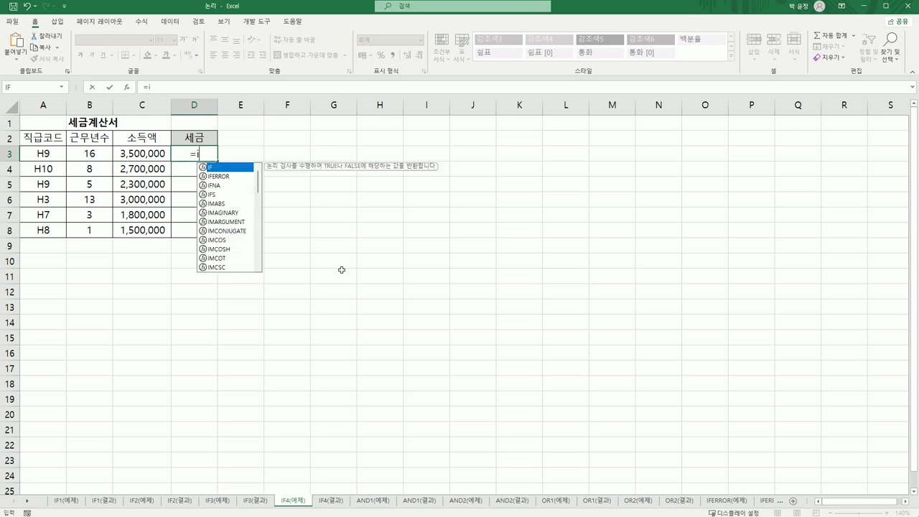
key("Tab")
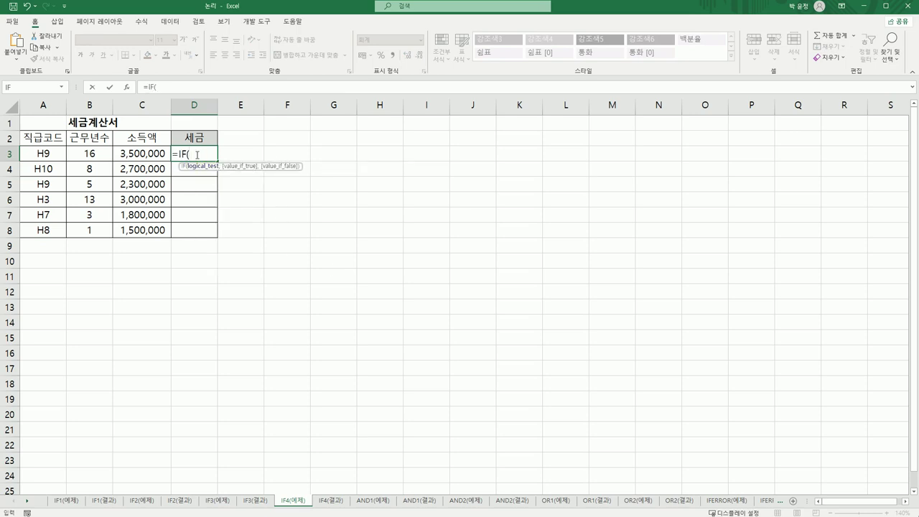
left_click(126, 87)
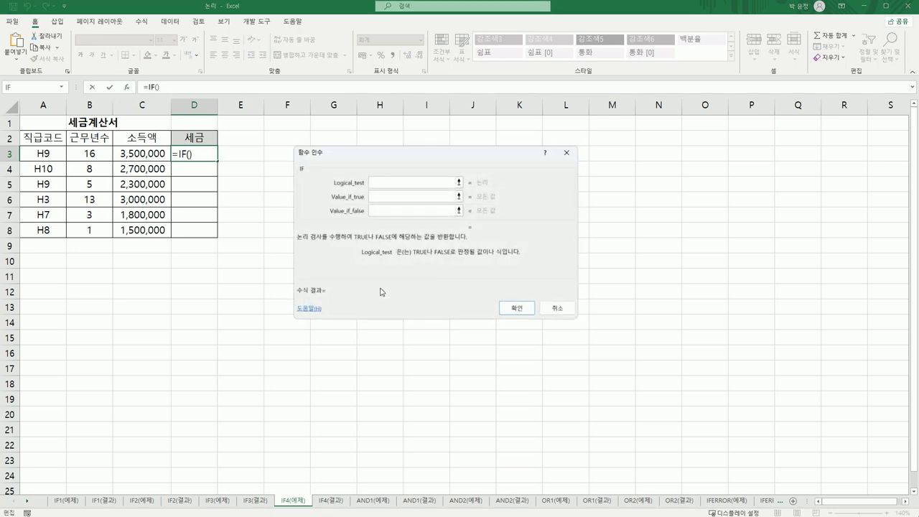
Set the IF function's logical test to B3>=10 and its true value to C3*20%.
left_click(100, 155)
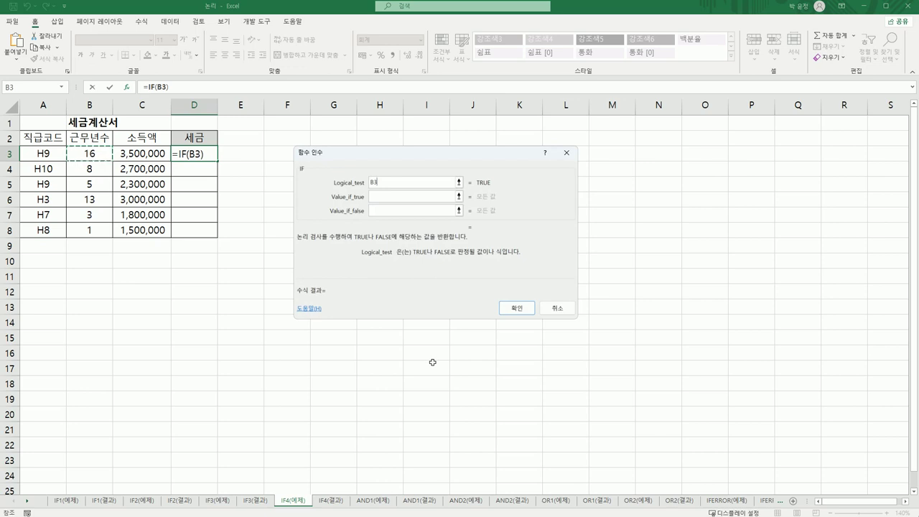
type(">=10")
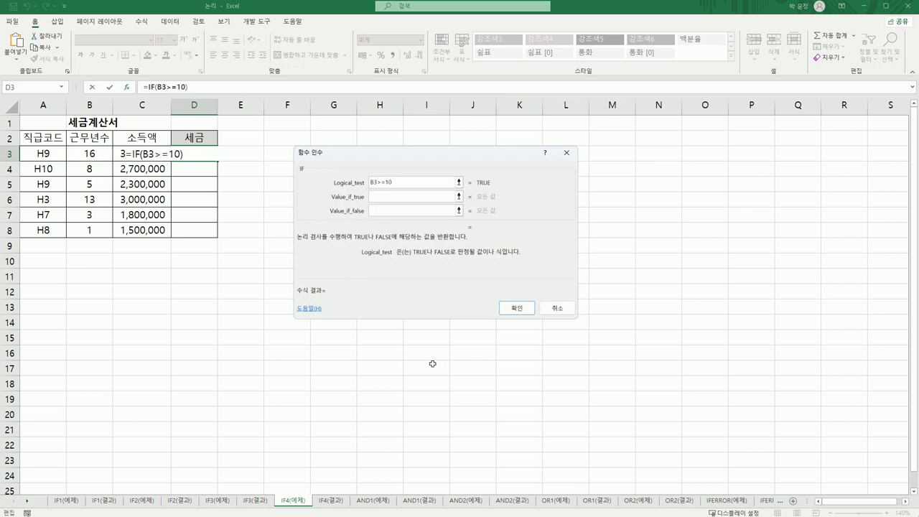
left_click(380, 196)
left_click(122, 154)
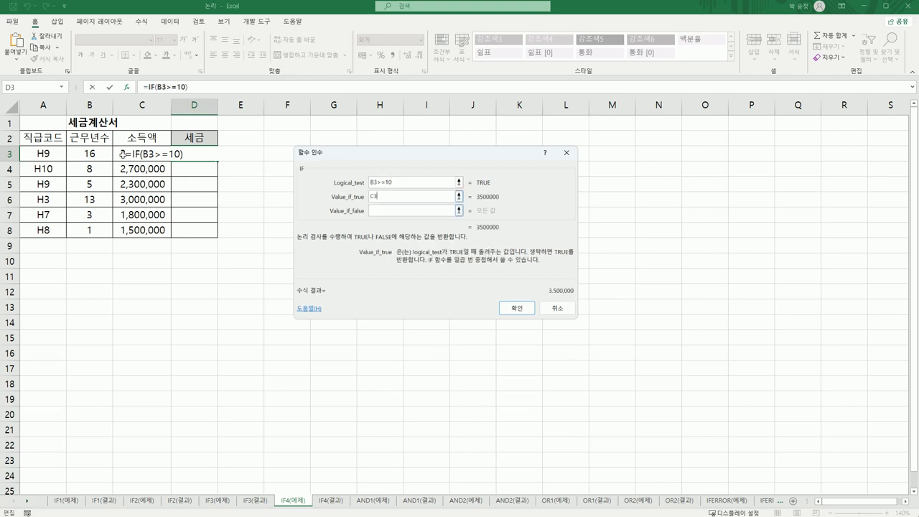
type("*")
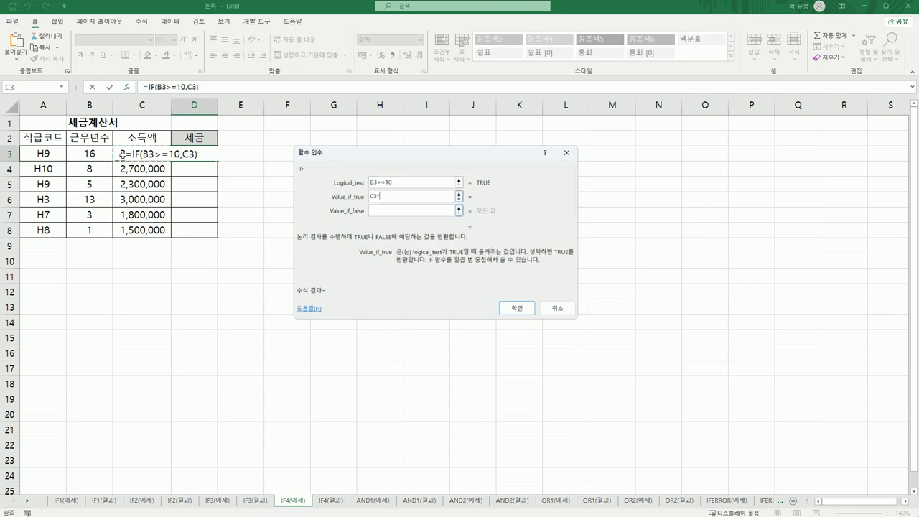
type("20%")
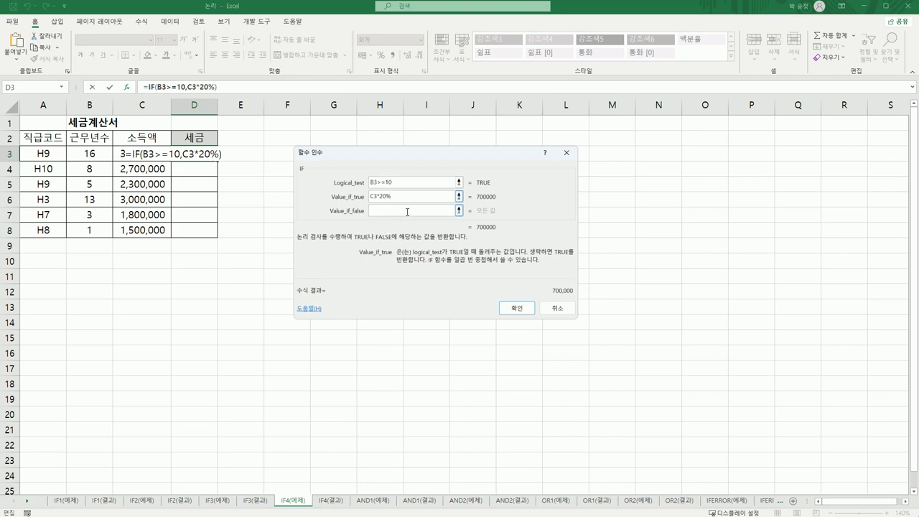
Nest a second IF function as the false value, with the logical test B3>=5.
left_click(382, 211)
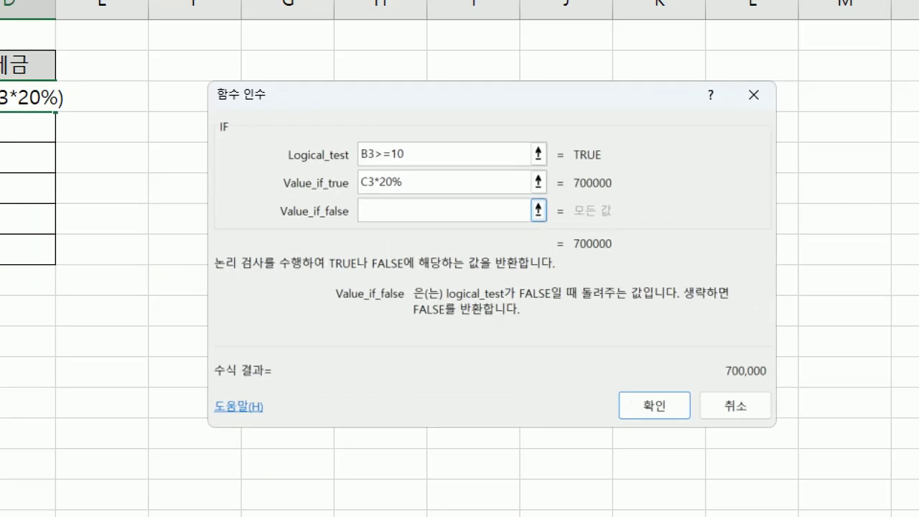
mouse_move(384, 243)
left_mouse_down()
mouse_move(351, 192)
mouse_move(383, 243)
left_mouse_up()
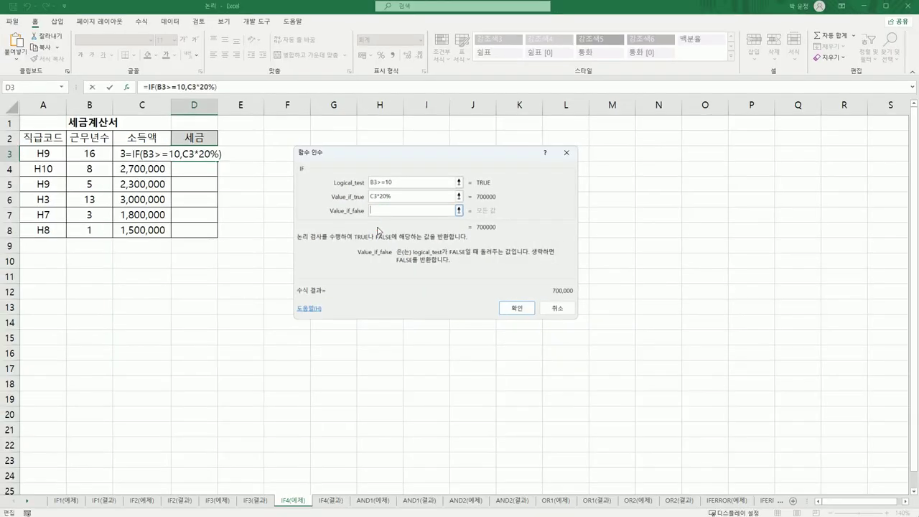
left_click(61, 87)
left_click(62, 87)
left_click(48, 103)
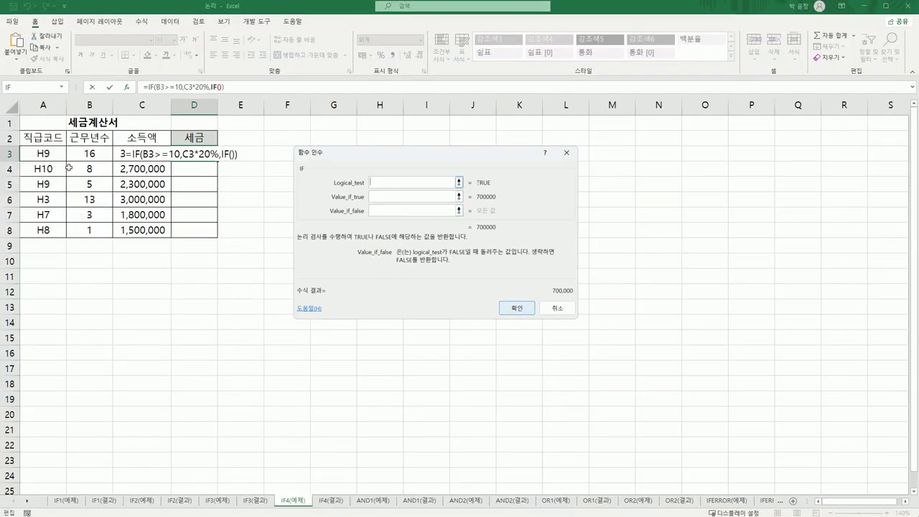
left_click(88, 153)
type(">")
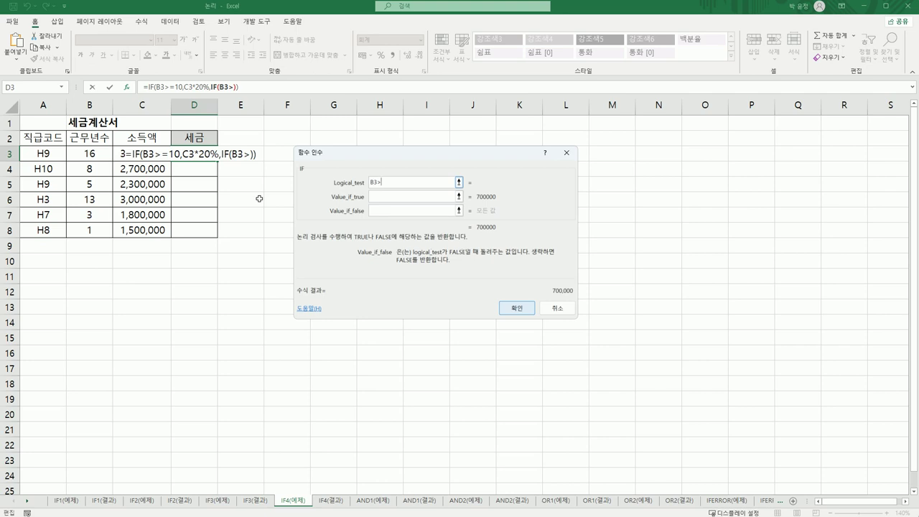
type("=5")
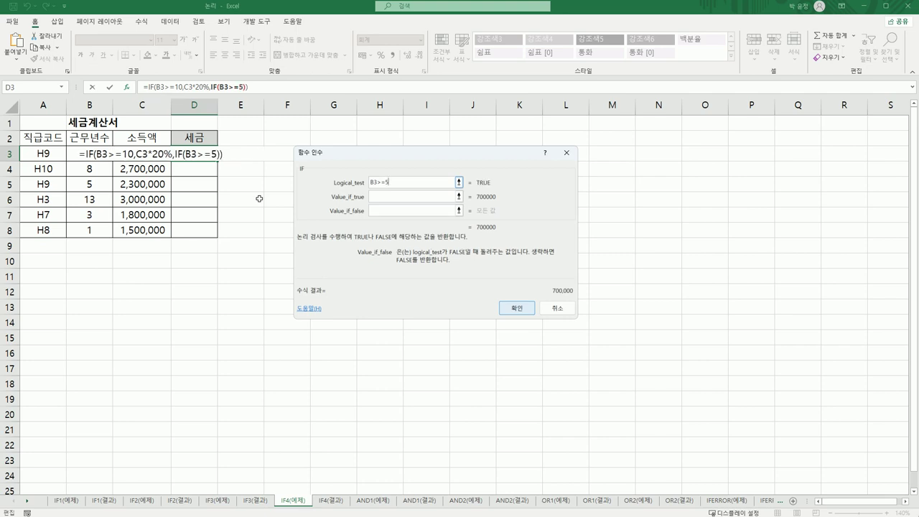
Complete the nested IF with C3*15% as the true value and C3*8% as the false value, and fill the formula from D3 down to D8.
left_click(438, 197)
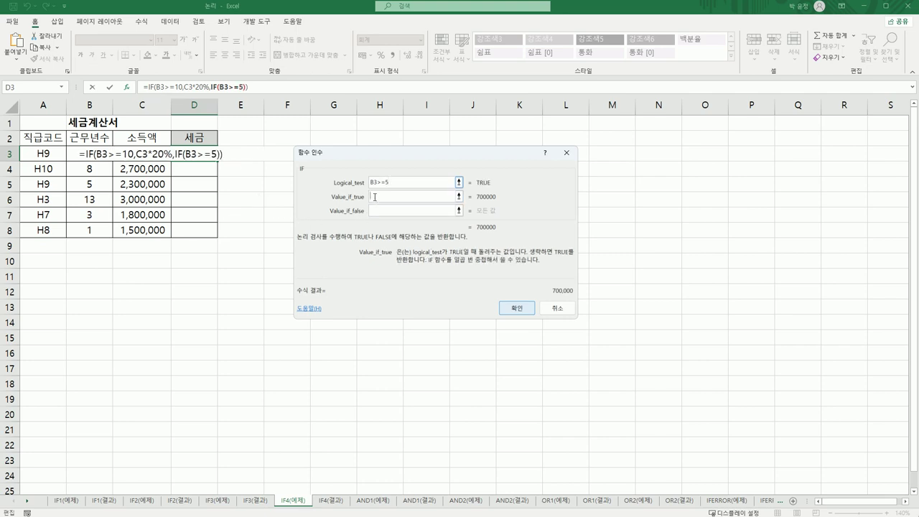
left_click(129, 154)
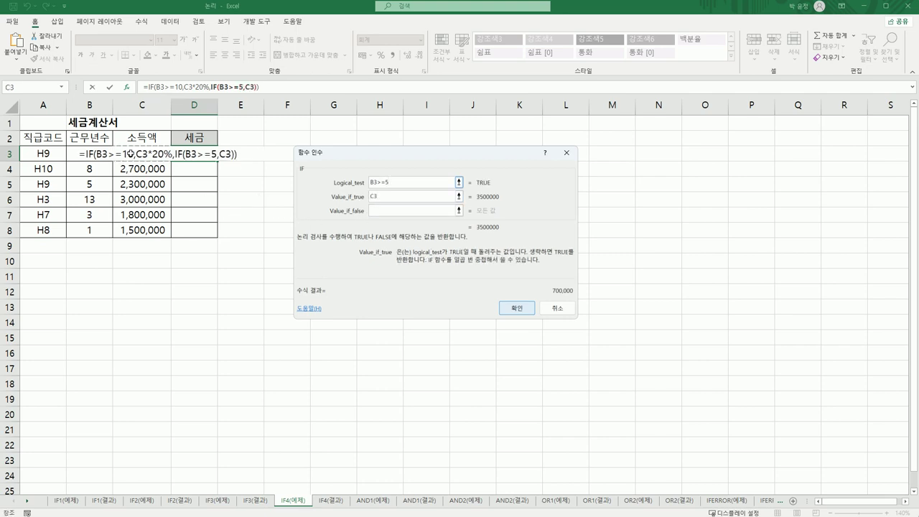
type("*15")
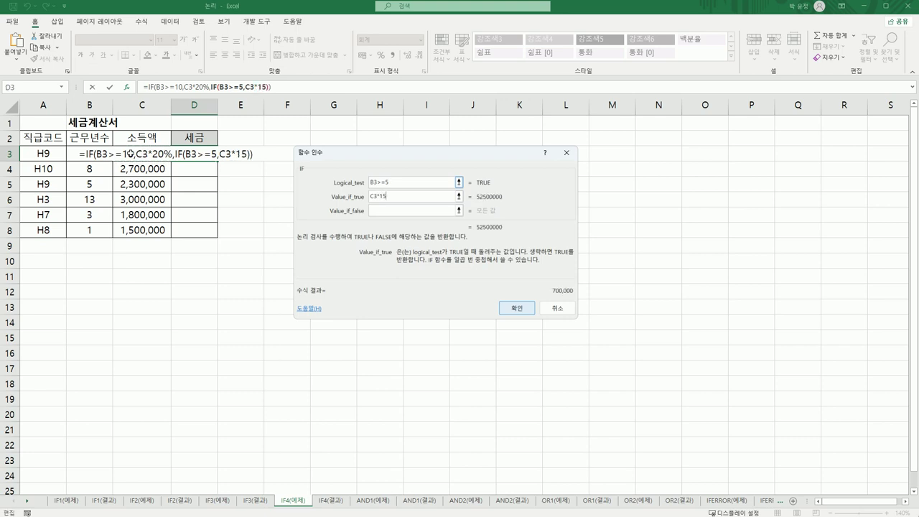
type("%")
left_click(451, 210)
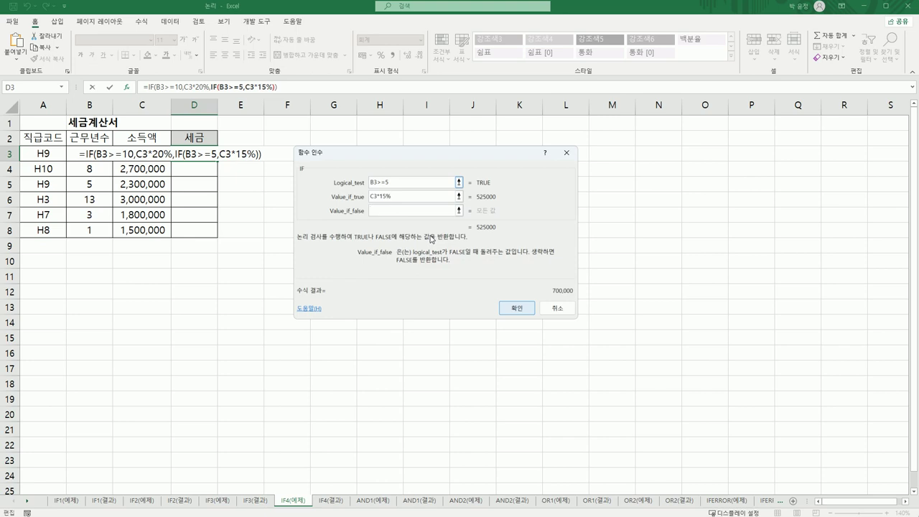
left_click(146, 153)
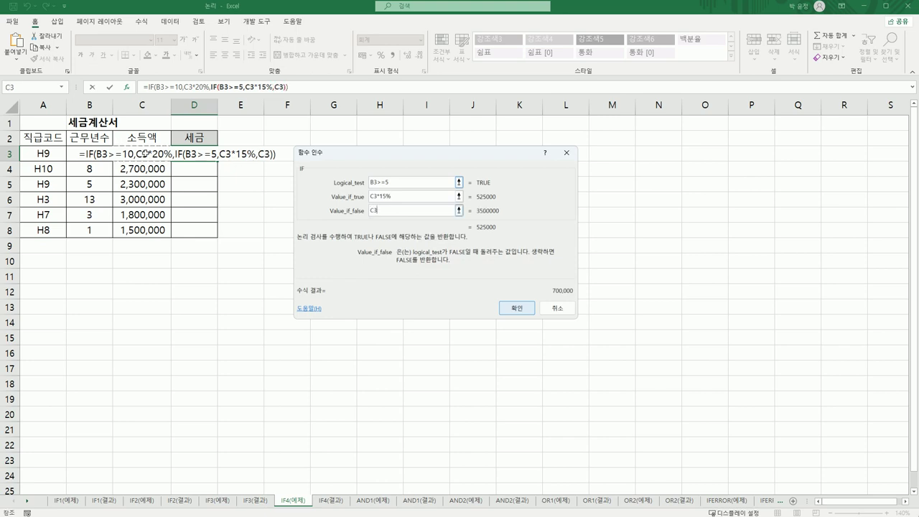
type("*")
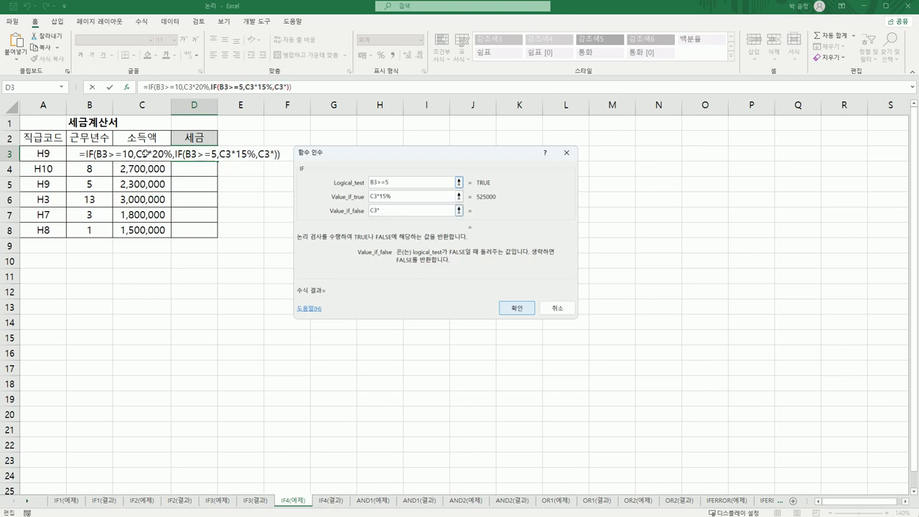
type("8%")
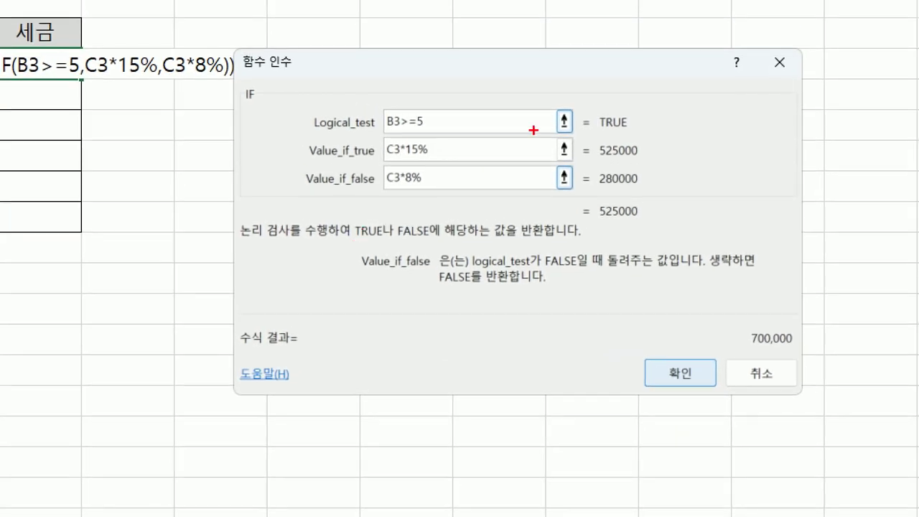
mouse_move(446, 179)
left_mouse_down()
mouse_move(408, 209)
mouse_move(391, 72)
mouse_move(444, 183)
left_mouse_up()
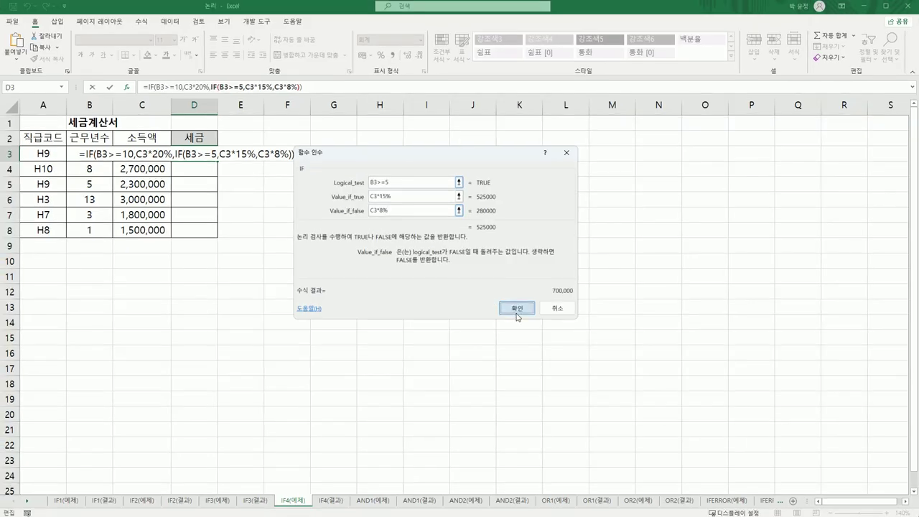
left_click(680, 372)
left_click_drag(224, 161, 251, 241)
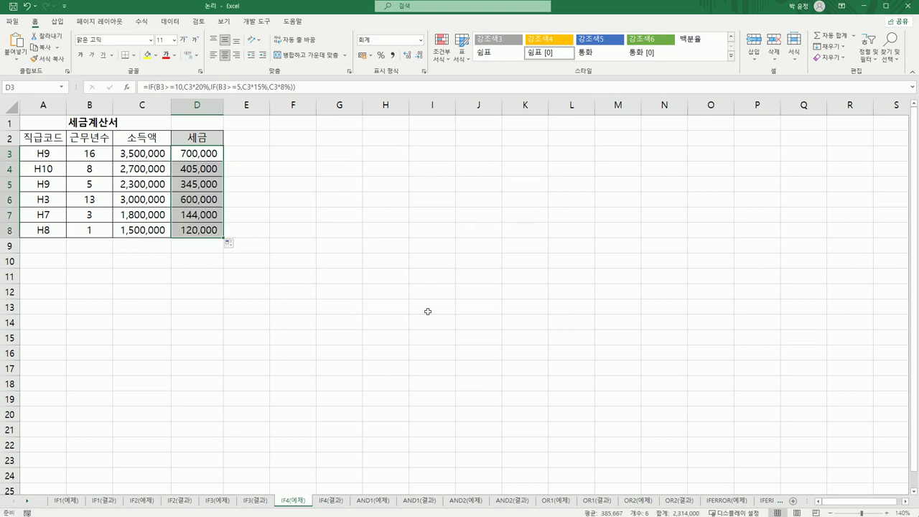
Review the IF formulas on the IF1(예제) and IF2(예제) sheets and the results on IF3(결과).
left_click(75, 502)
left_click(183, 152)
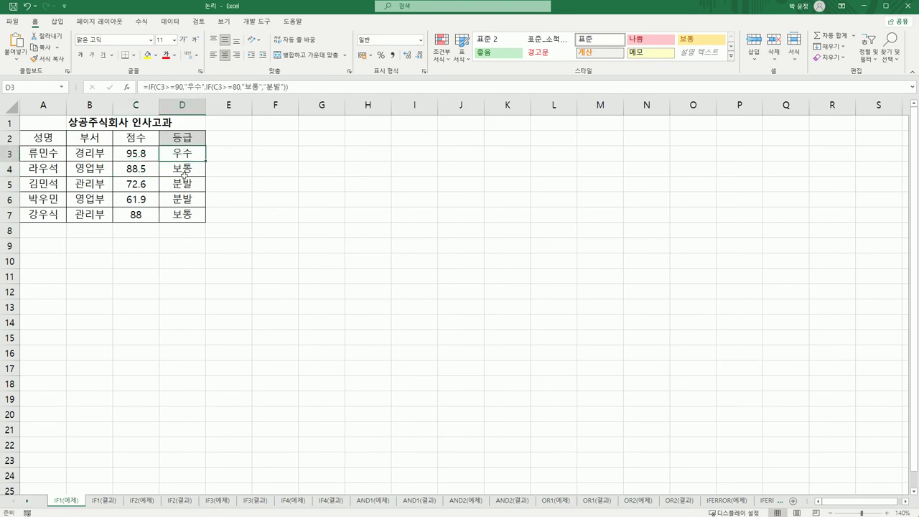
left_click(153, 500)
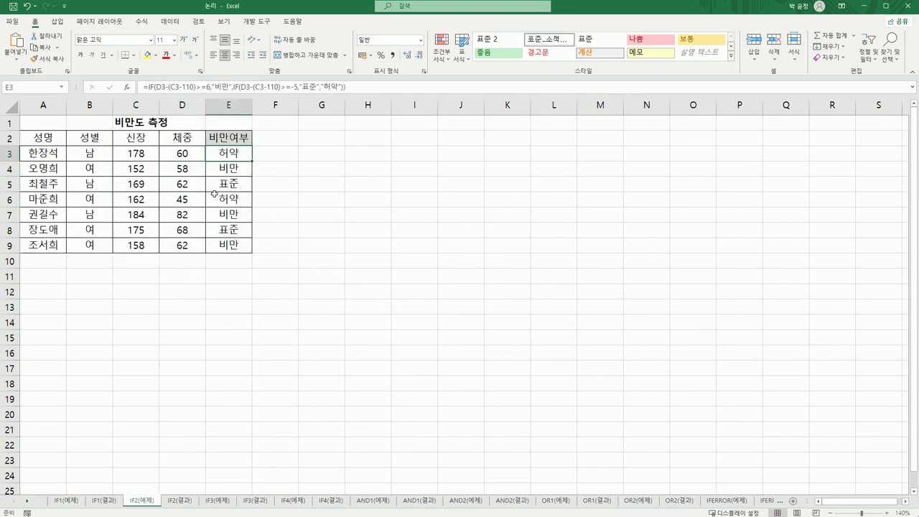
left_click(252, 500)
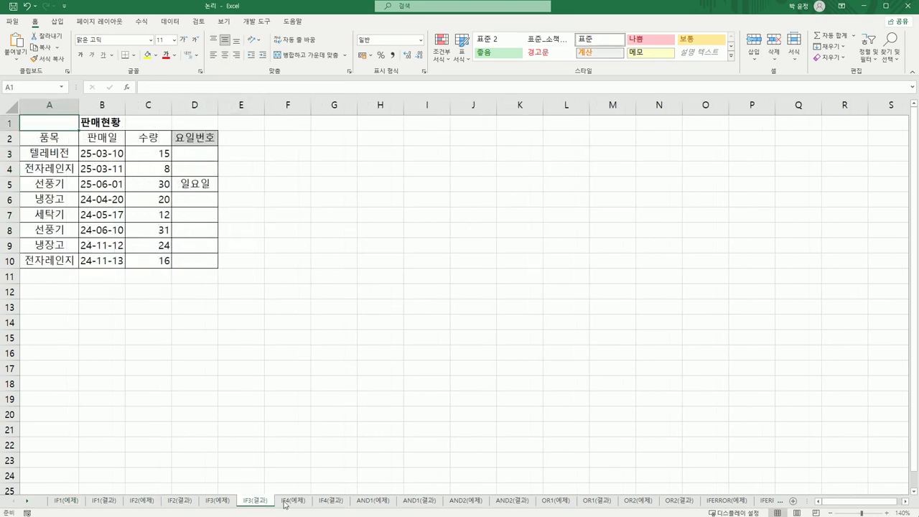
Autofit column D on the IF4(결과) sheet and compare its tax formula in D3 with the one on IF4(예제).
left_click(316, 507)
left_click(207, 154)
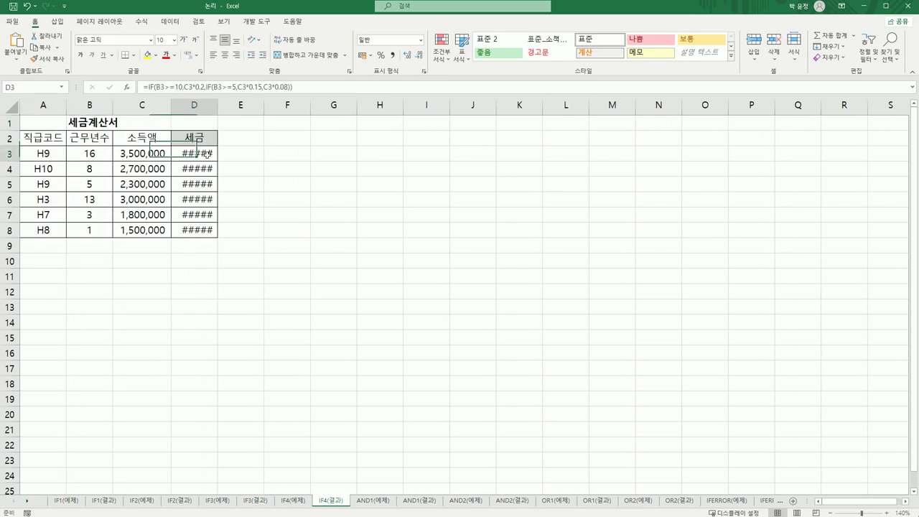
double_click(217, 108)
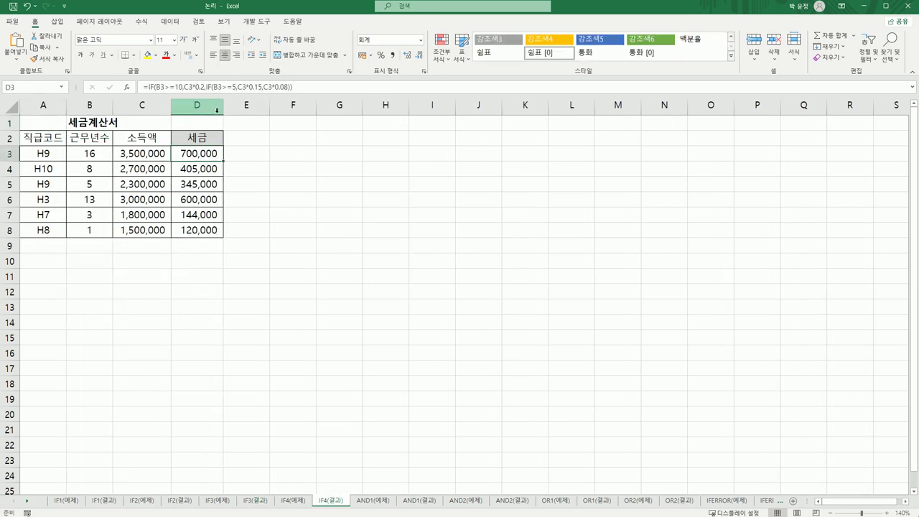
left_click(294, 502)
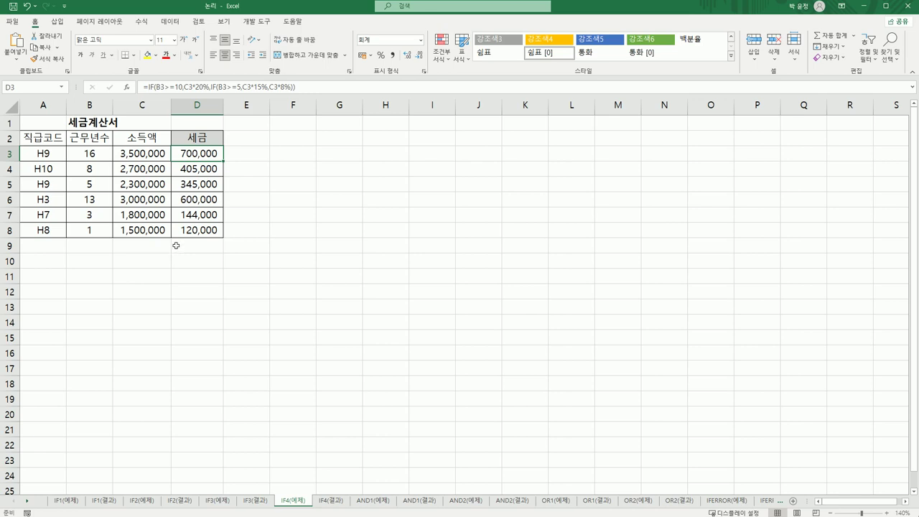
Visit the AND1(예제) sheet and review the logical tests of the nested IF formula in D3 on IF1(예제).
left_click(373, 501)
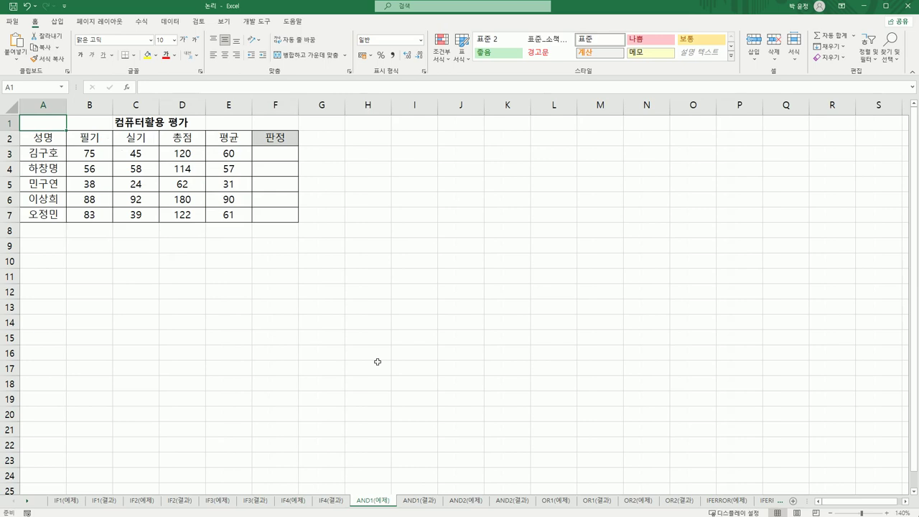
left_click(286, 159)
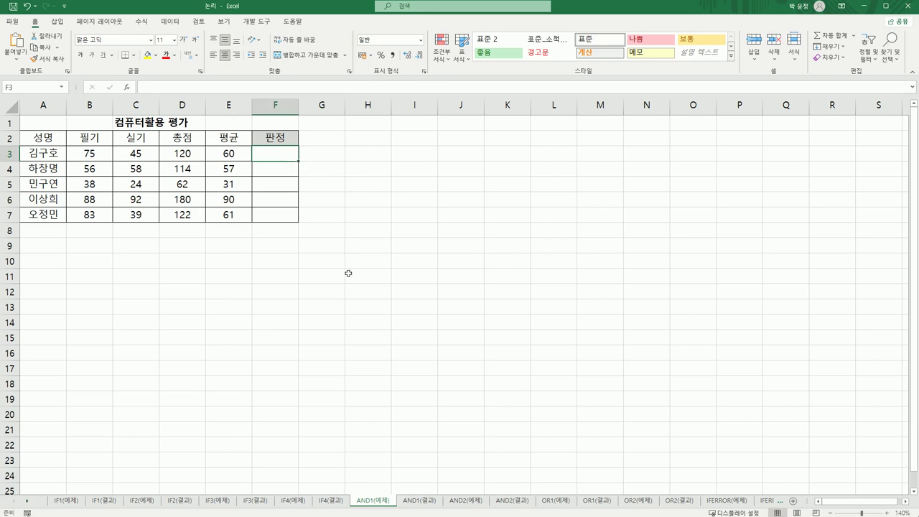
left_click(66, 500)
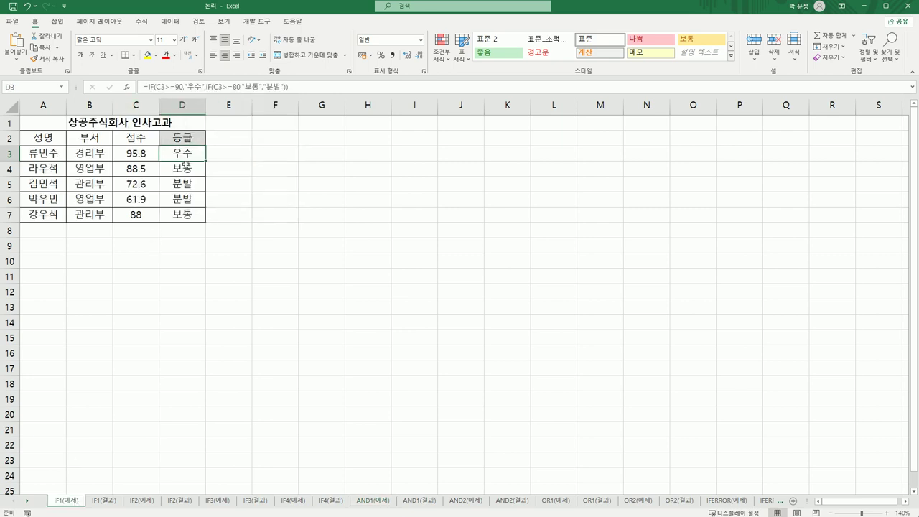
double_click(184, 155)
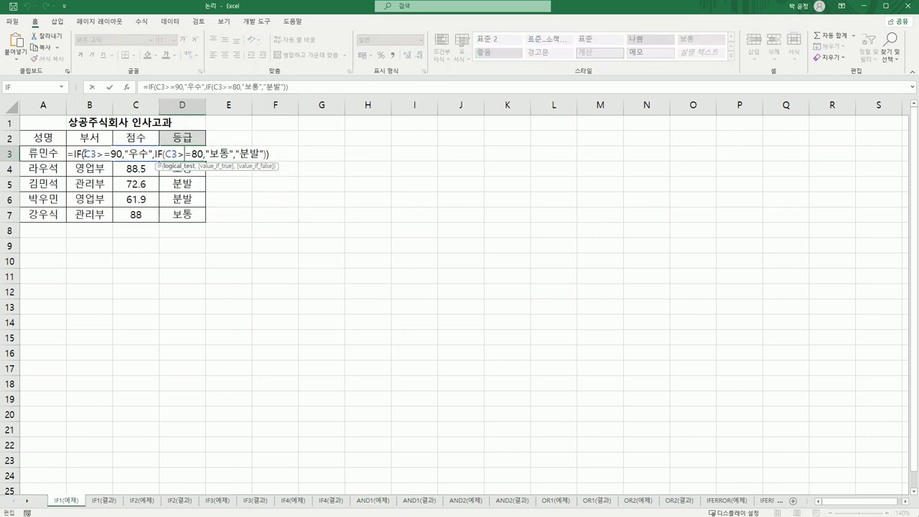
left_click_drag(86, 153, 123, 155)
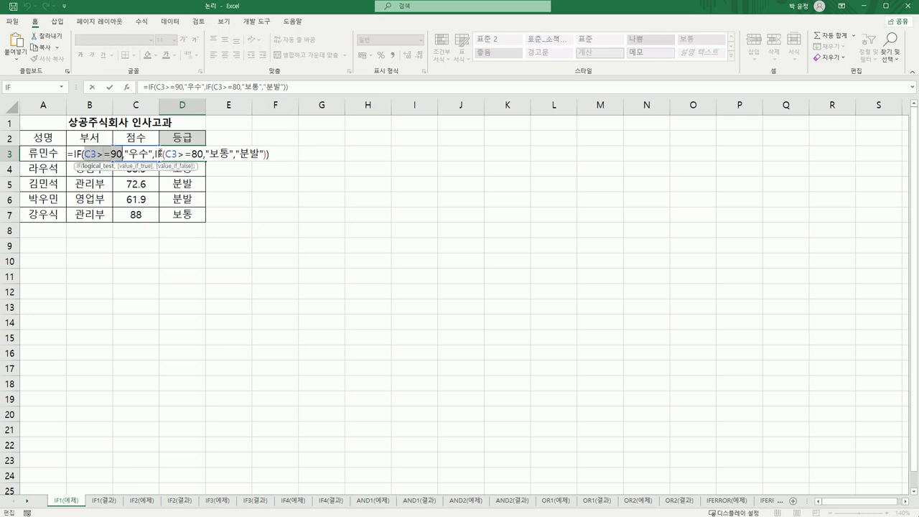
left_click_drag(166, 154, 203, 154)
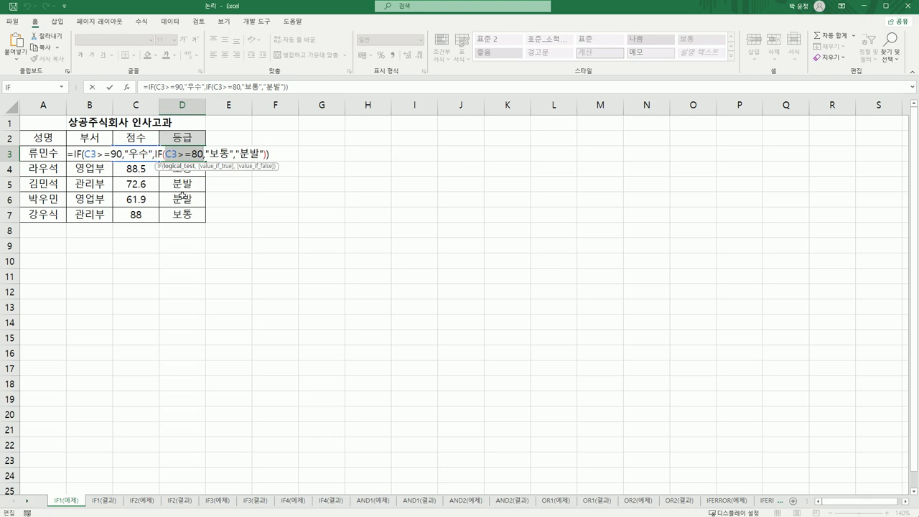
key("Escape")
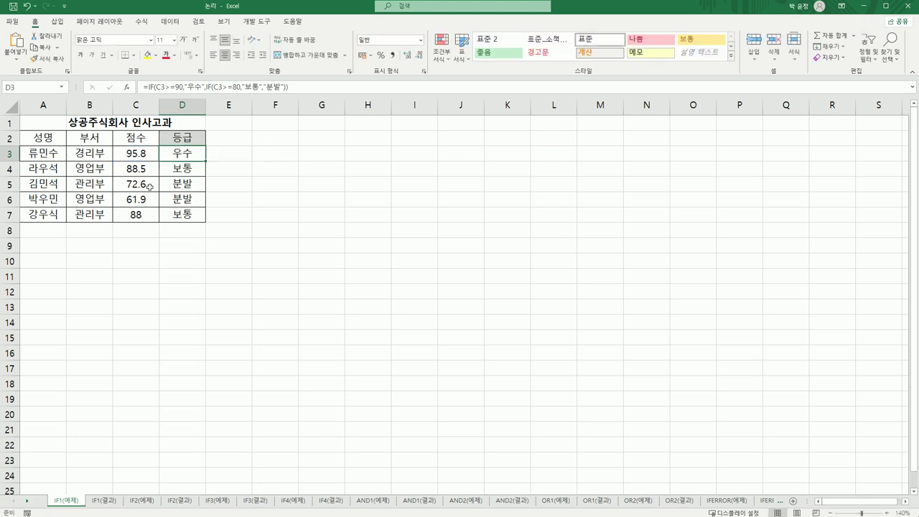
left_click(94, 155)
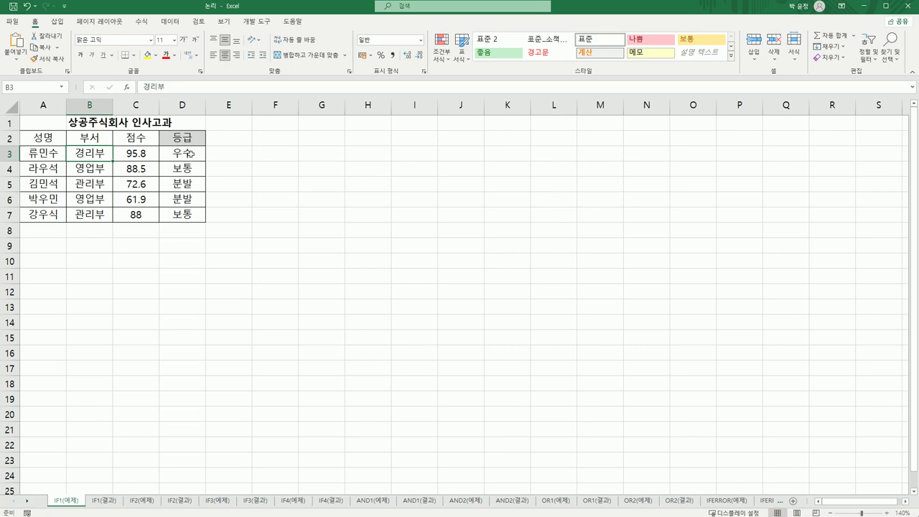
left_click_drag(89, 155, 129, 157)
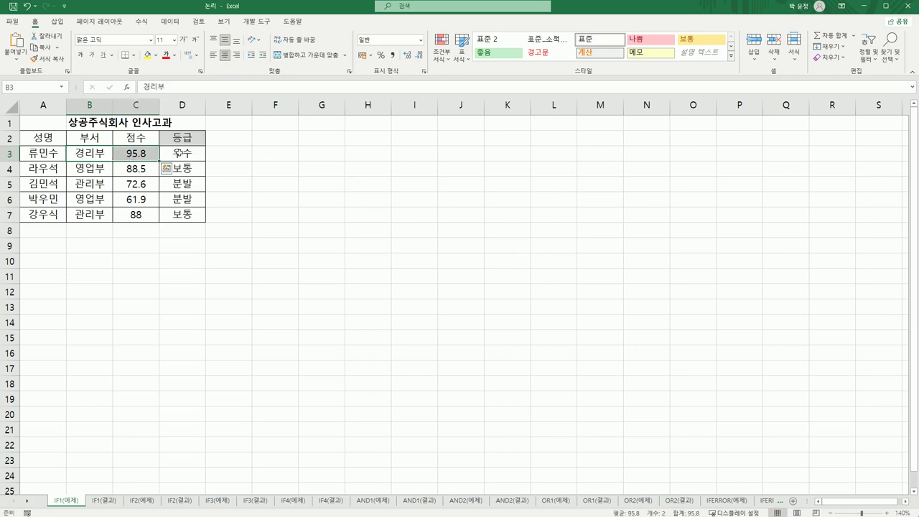
left_click(181, 153)
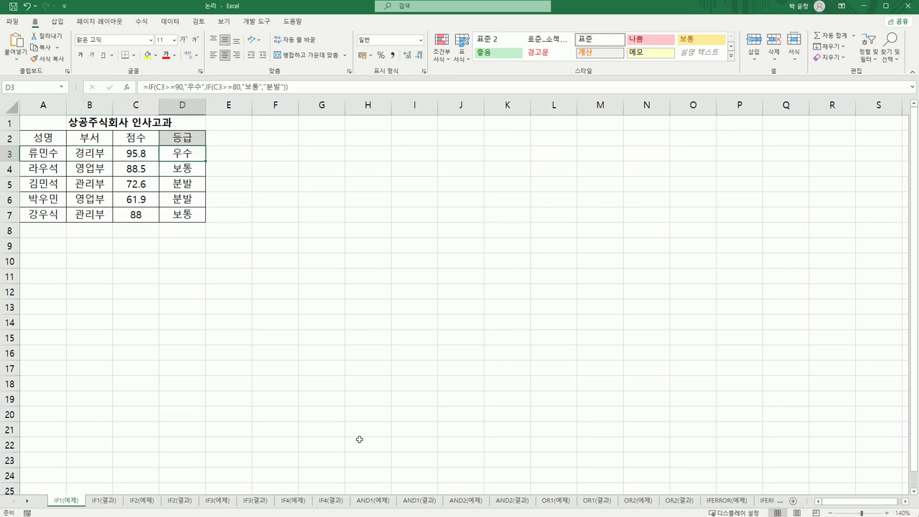
Examine the 필기, 실기 and 평균 scores in row 3 of the AND1(예제) sheet.
left_click(365, 501)
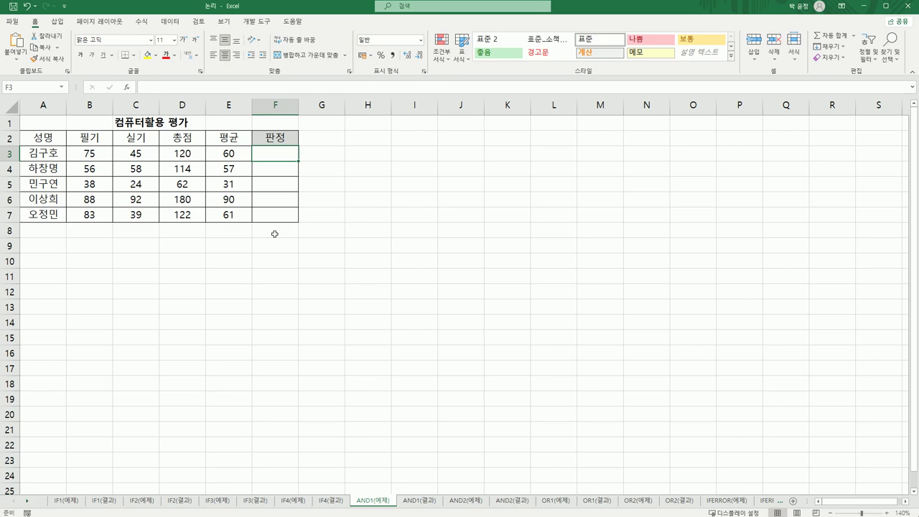
left_click(101, 156)
left_click(132, 153)
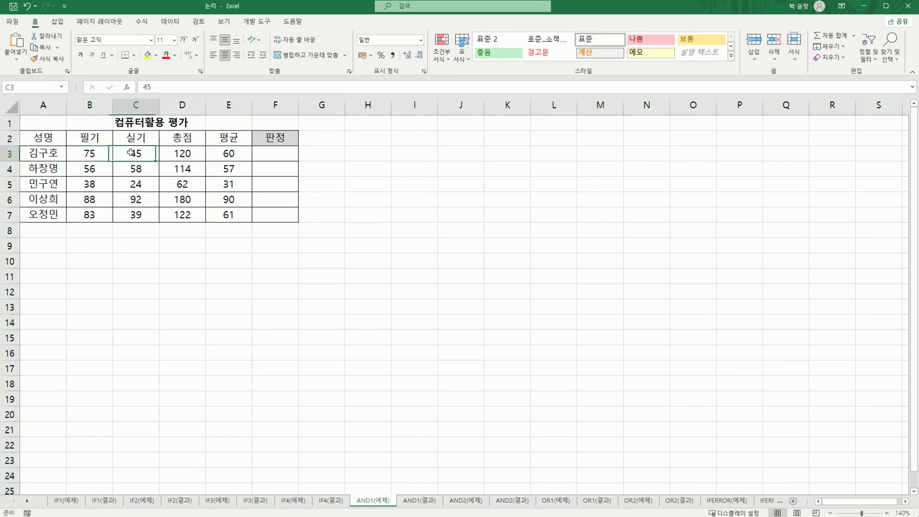
left_click(217, 155)
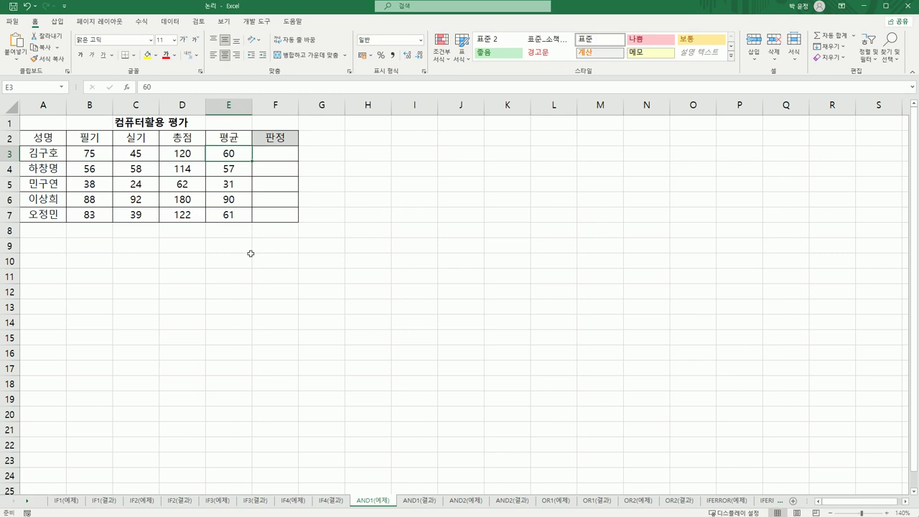
left_click(270, 155)
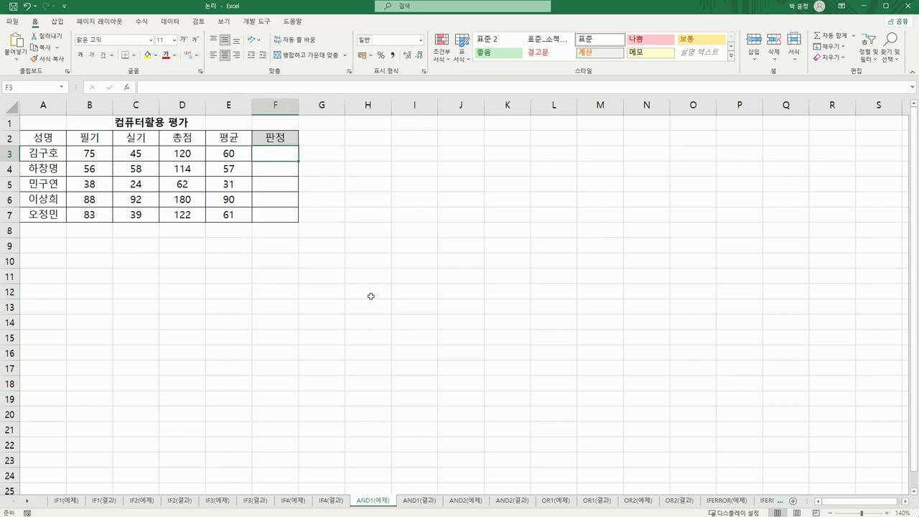
left_click(96, 156)
left_click(131, 154)
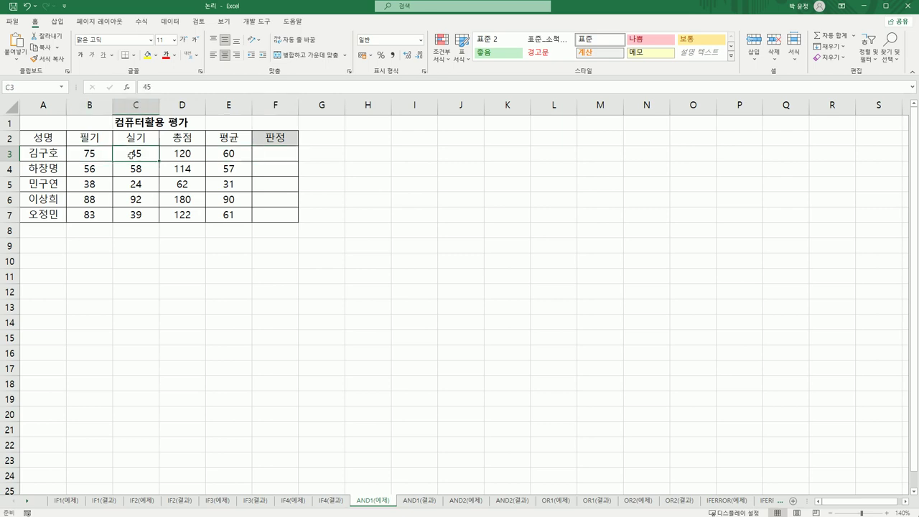
left_click(224, 155)
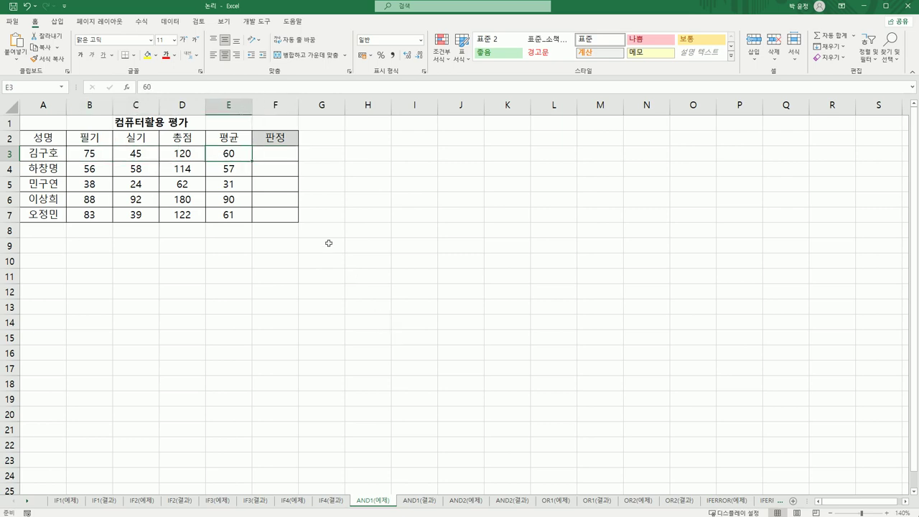
Start an AND function in F3 of the AND1(예제) sheet with B3>=40 as the first condition.
left_click(280, 158)
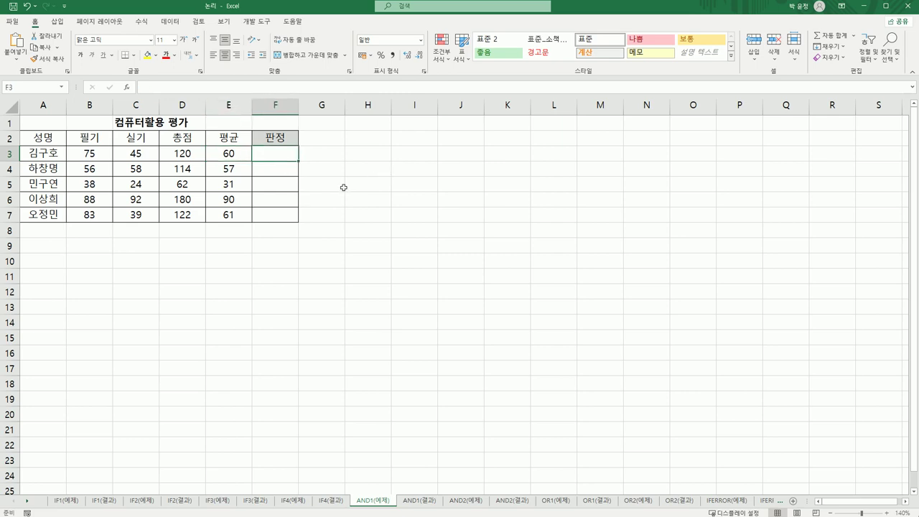
type("=an")
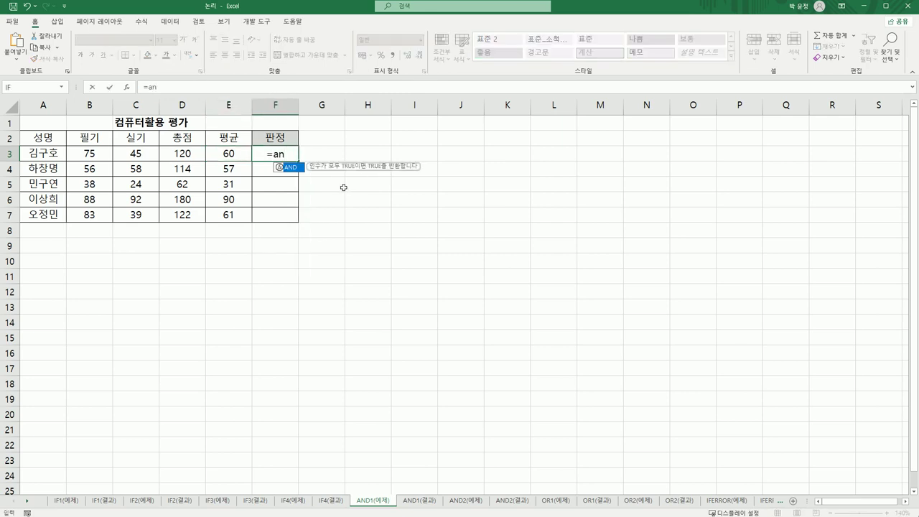
double_click(291, 167)
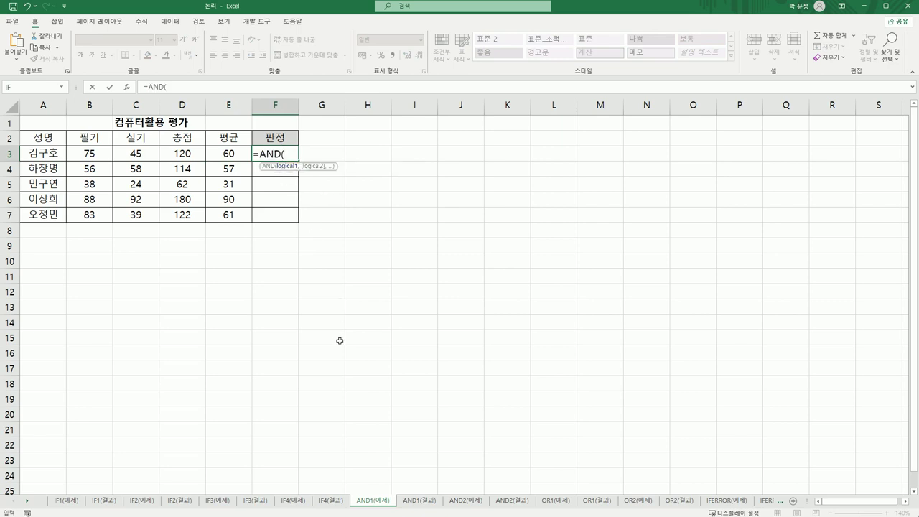
left_click(127, 88)
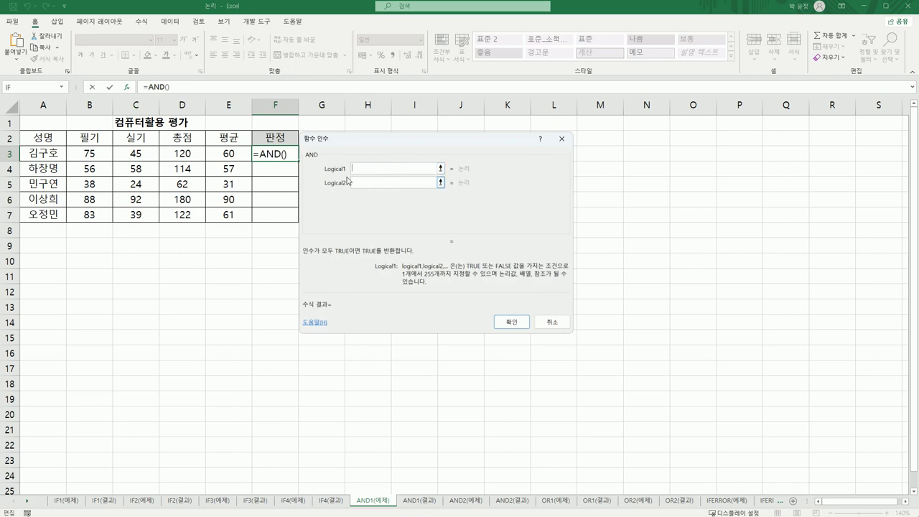
left_click(93, 150)
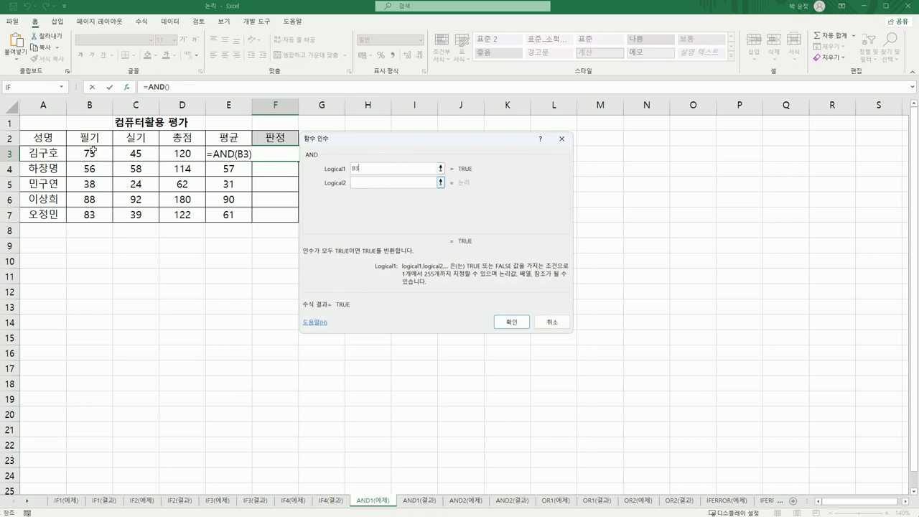
type(">=40")
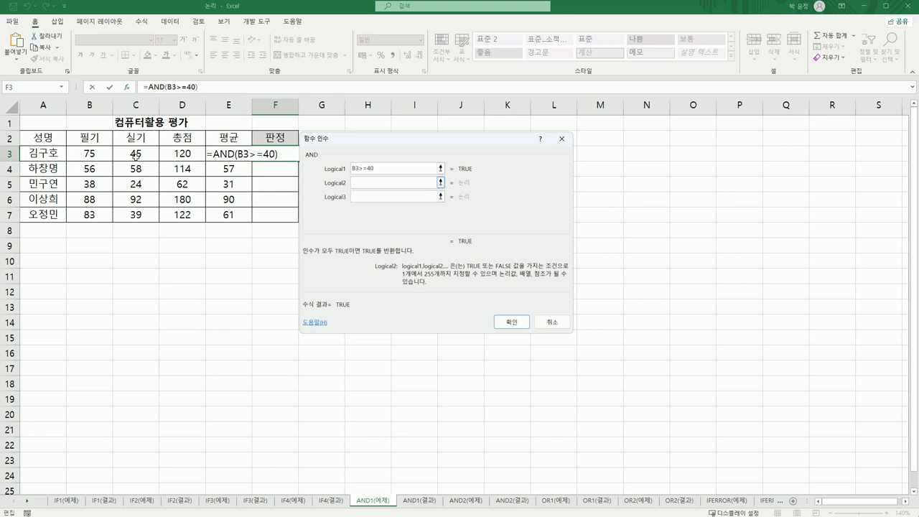
Add C3>=40 as the second and E3>=60 as the third condition of the AND function.
left_click(137, 154)
type(">=40")
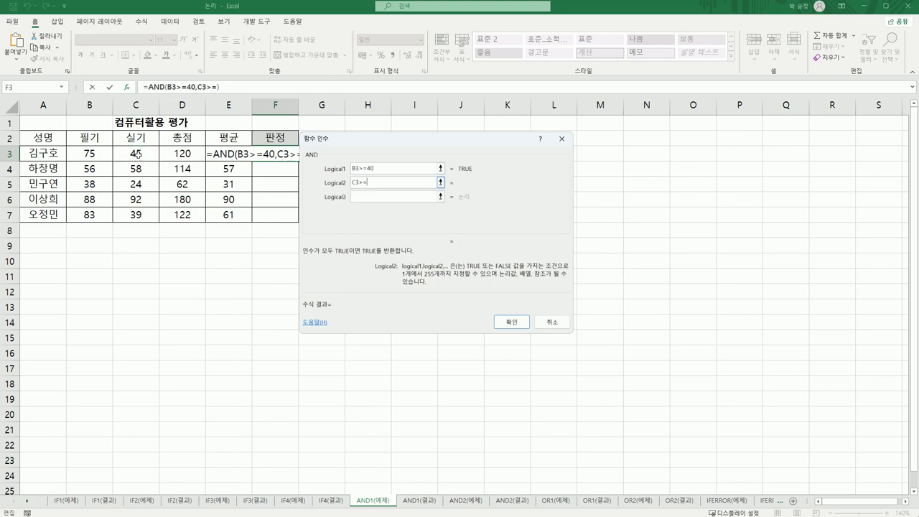
key("Tab")
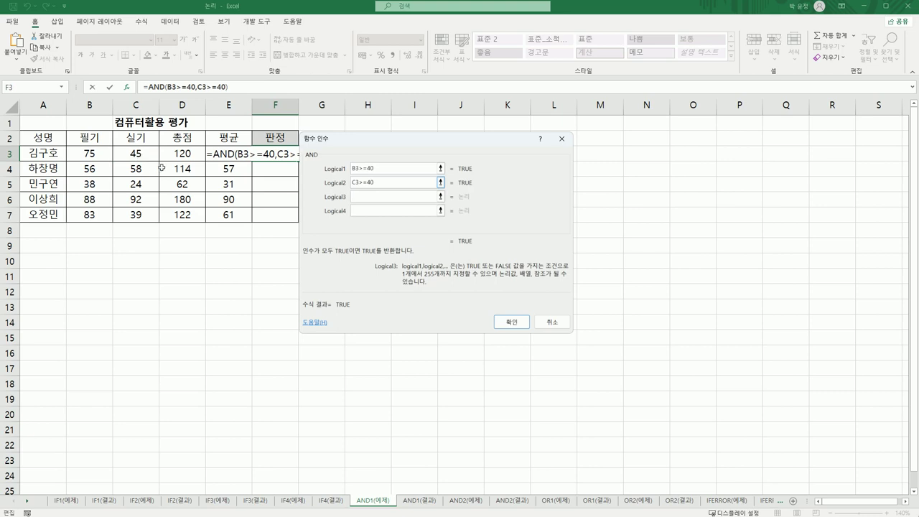
left_click(216, 154)
type(">=")
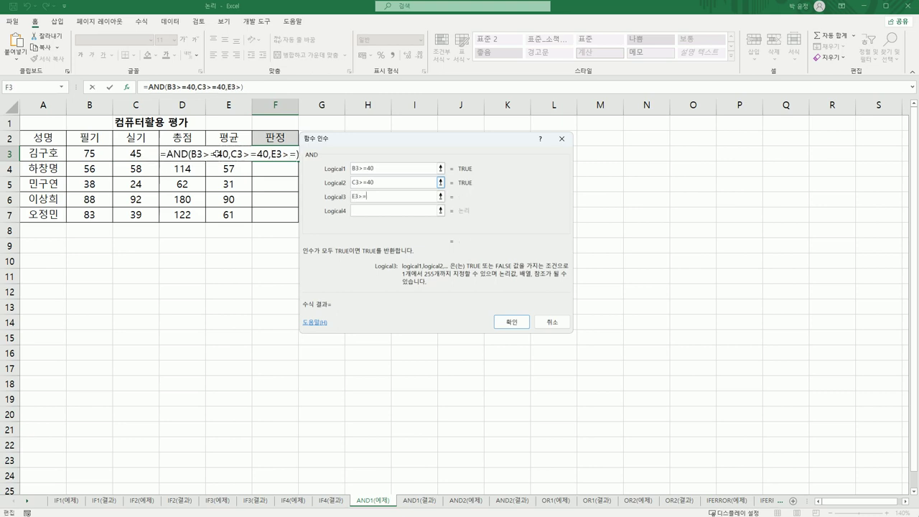
type("60")
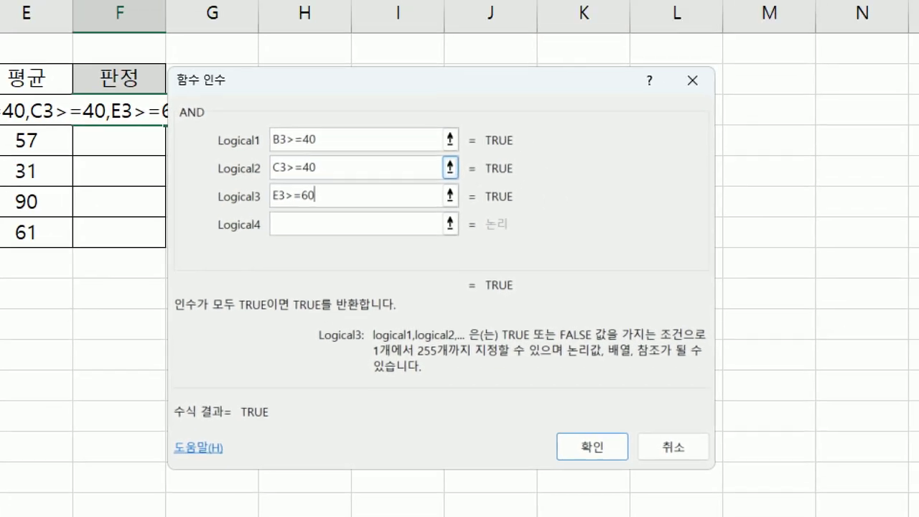
Confirm the AND formula and fill it from F3 down to F7.
mouse_move(350, 202)
left_mouse_down()
mouse_move(309, 238)
mouse_move(289, 99)
mouse_move(347, 189)
mouse_move(331, 234)
left_mouse_up()
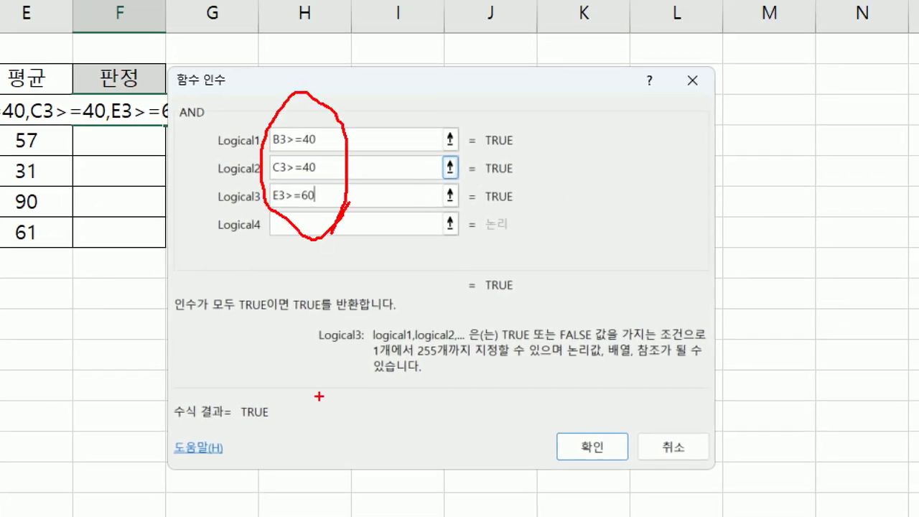
mouse_move(544, 303)
left_mouse_down()
mouse_move(463, 291)
mouse_move(556, 282)
mouse_move(512, 343)
left_mouse_up()
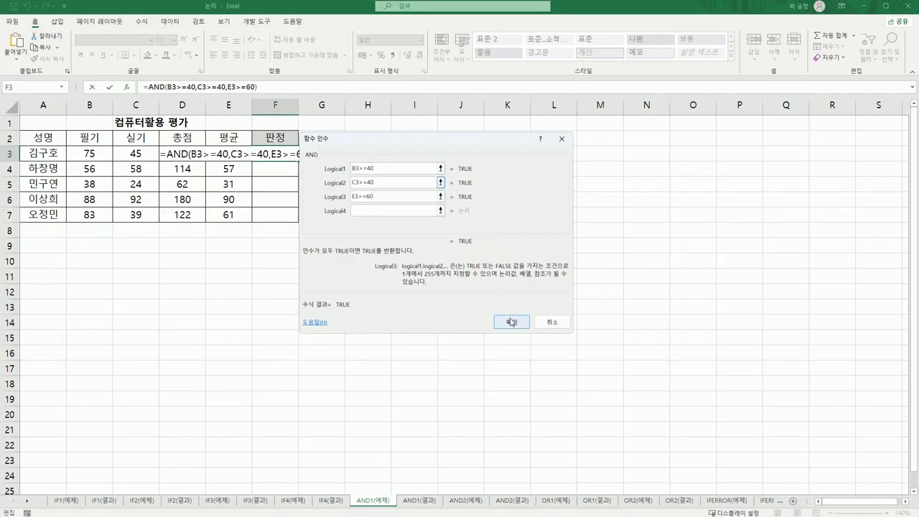
left_click(592, 446)
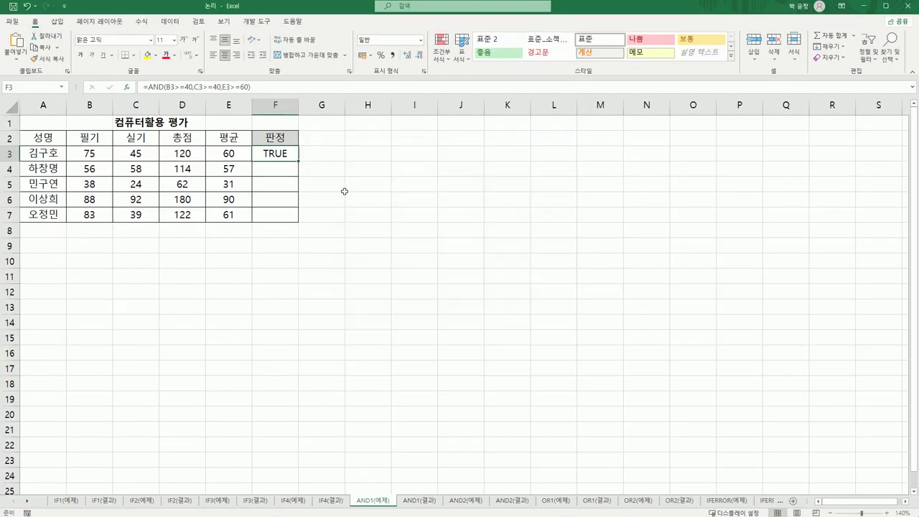
left_click_drag(298, 160, 298, 219)
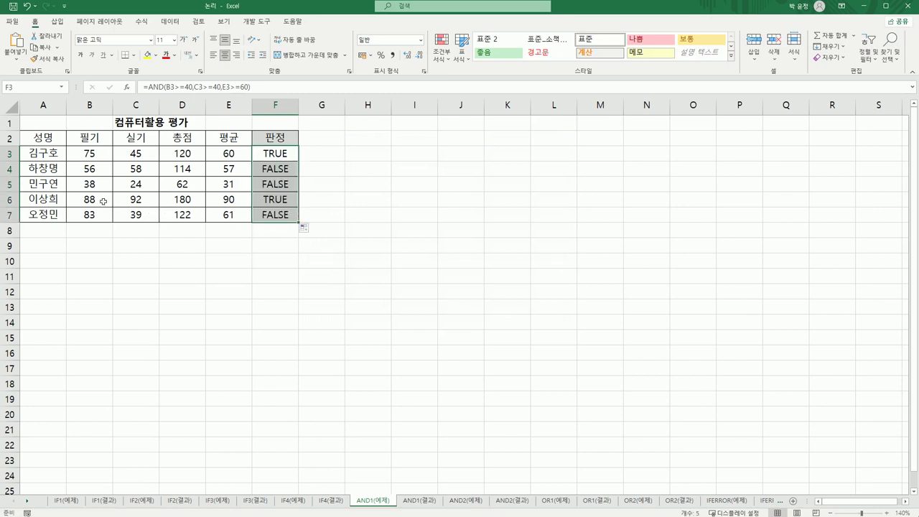
Check the scores in rows 4 to 6 against their 판정 results and review the AND formula in F3.
left_click_drag(103, 201, 217, 200)
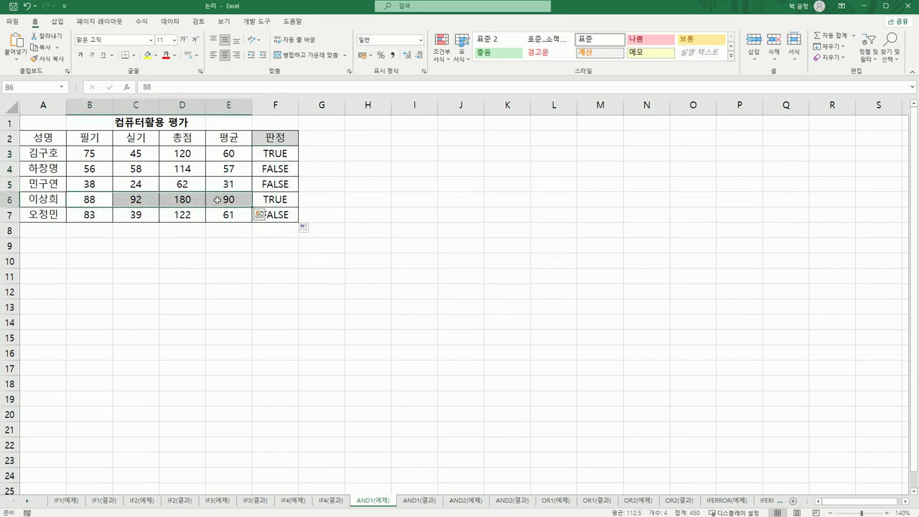
left_click(108, 172)
left_click(122, 171)
left_click(234, 172)
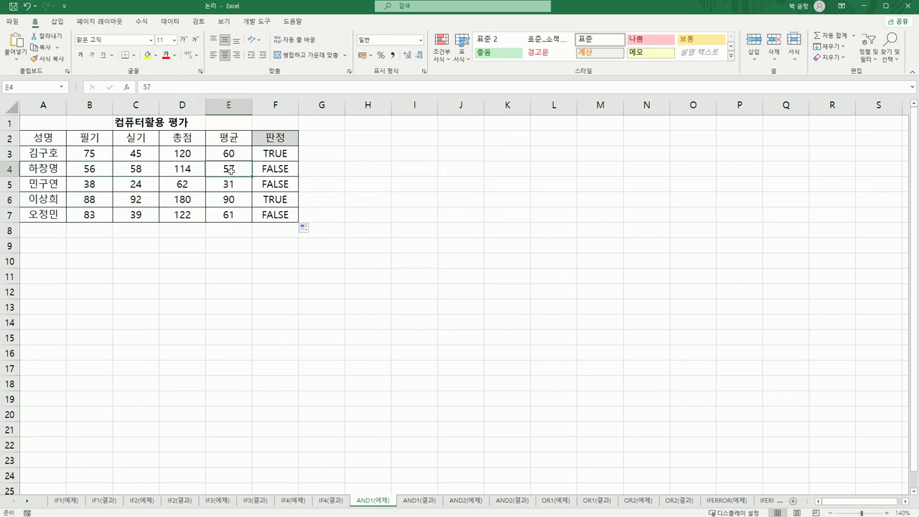
left_click(90, 186)
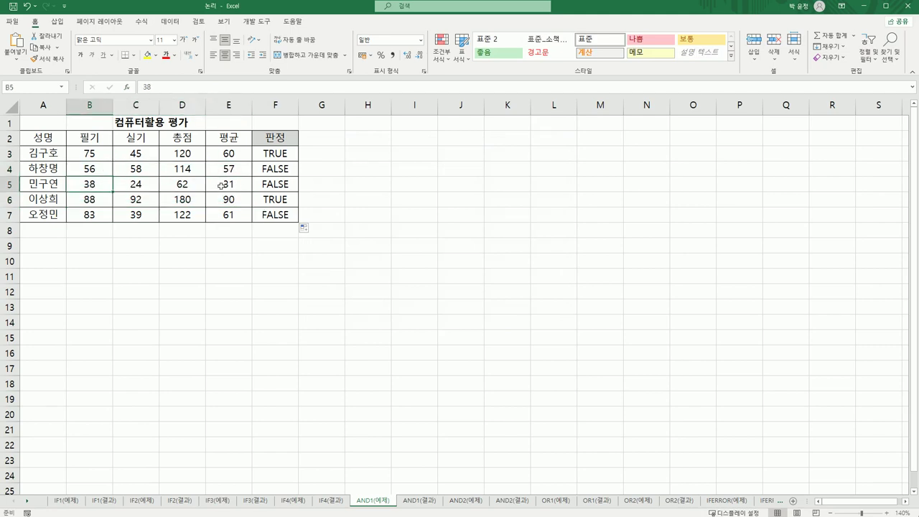
left_click(221, 186)
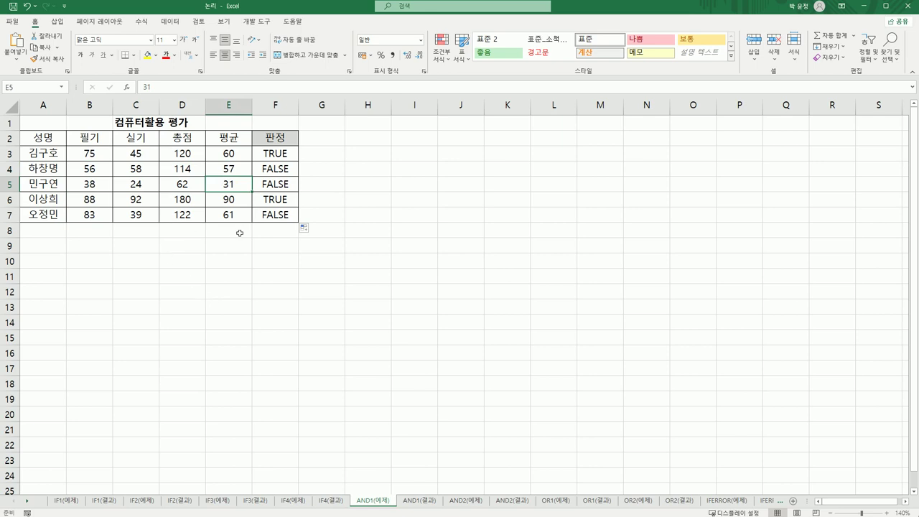
left_click(276, 153)
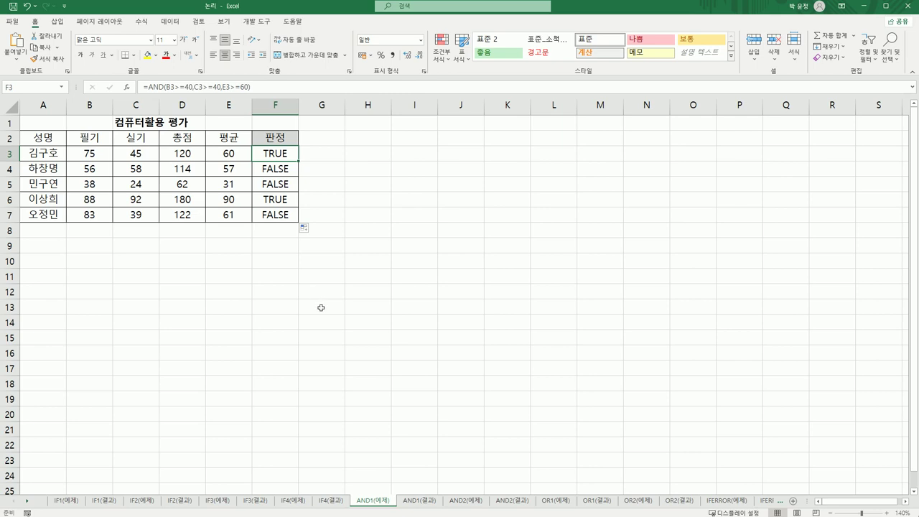
Wrap the AND formula in F3 in an IF function as its logical test and open the IF function's arguments.
double_click(274, 154)
left_click(166, 153)
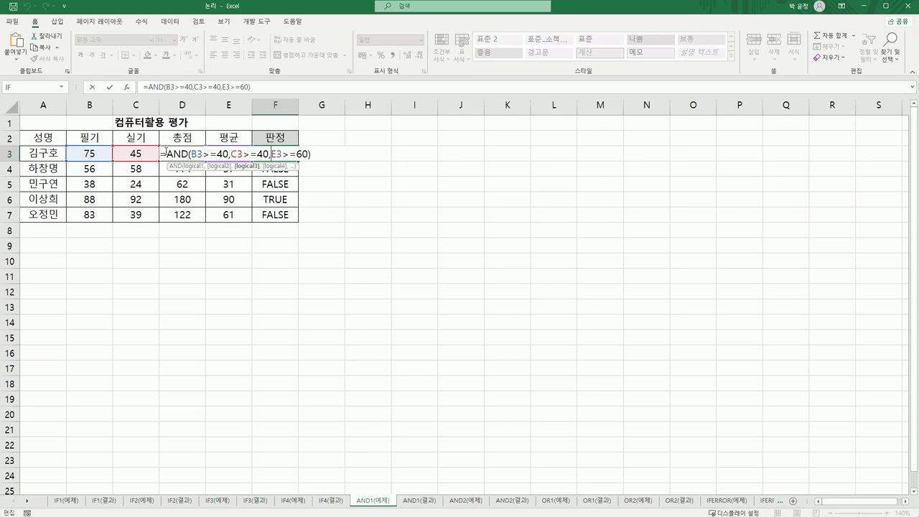
type("i")
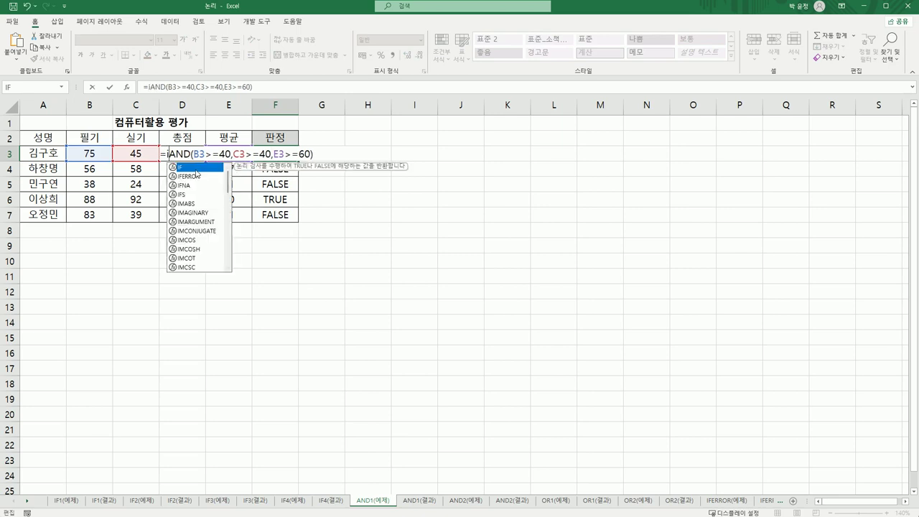
key("Tab")
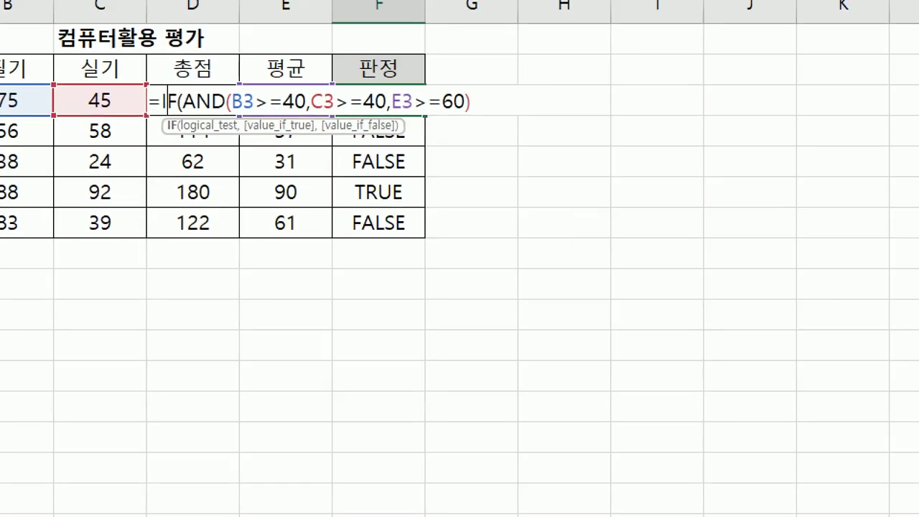
mouse_move(193, 115)
left_mouse_down()
mouse_move(154, 124)
mouse_move(209, 108)
mouse_move(183, 120)
left_mouse_up()
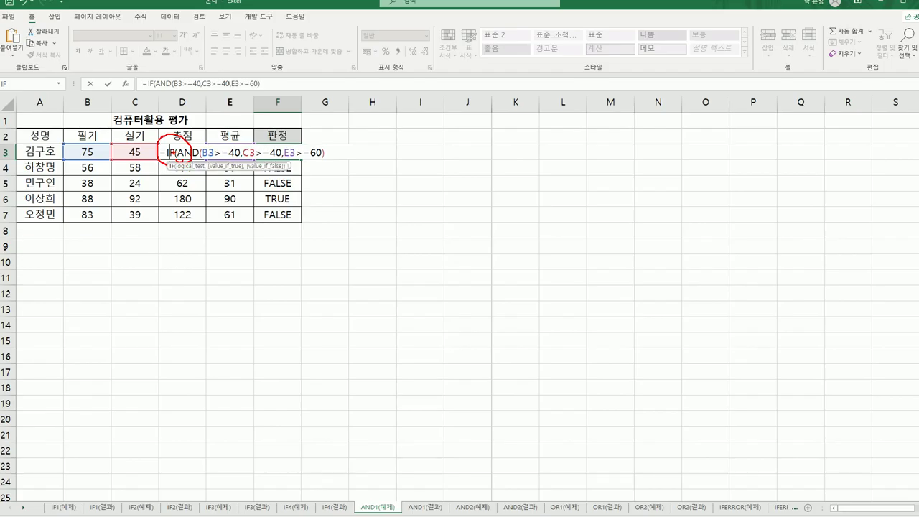
left_click(127, 88)
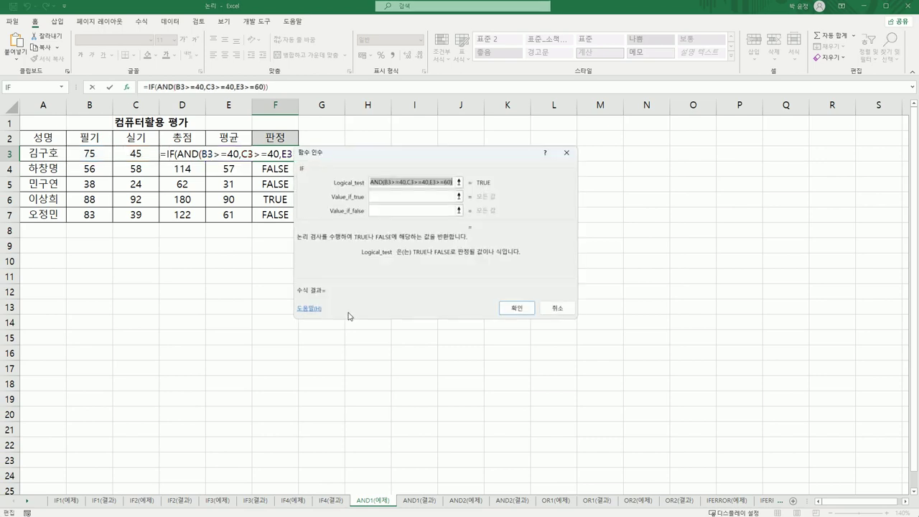
Set the IF function's value for a true result to "합격".
left_click(406, 196)
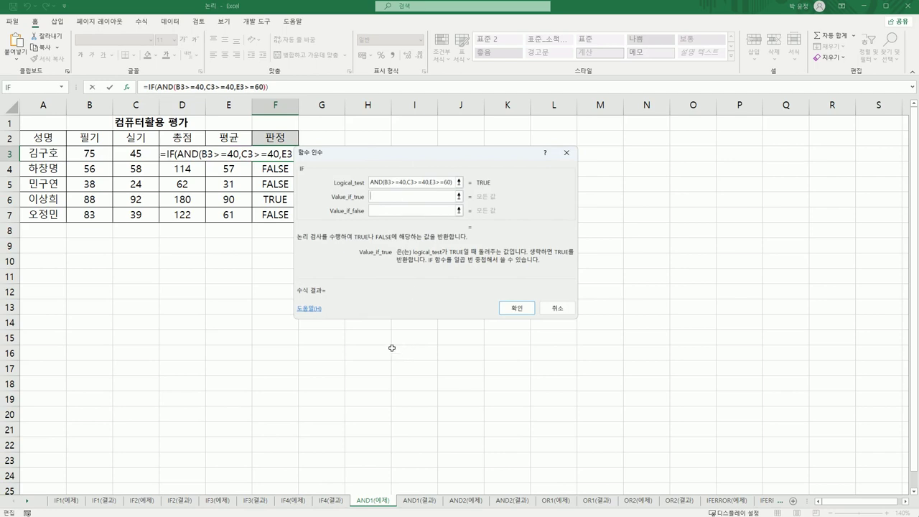
type("gk")
key("BackSpace")
key("BackSpace")
type("하")
type("격")
key("Tab")
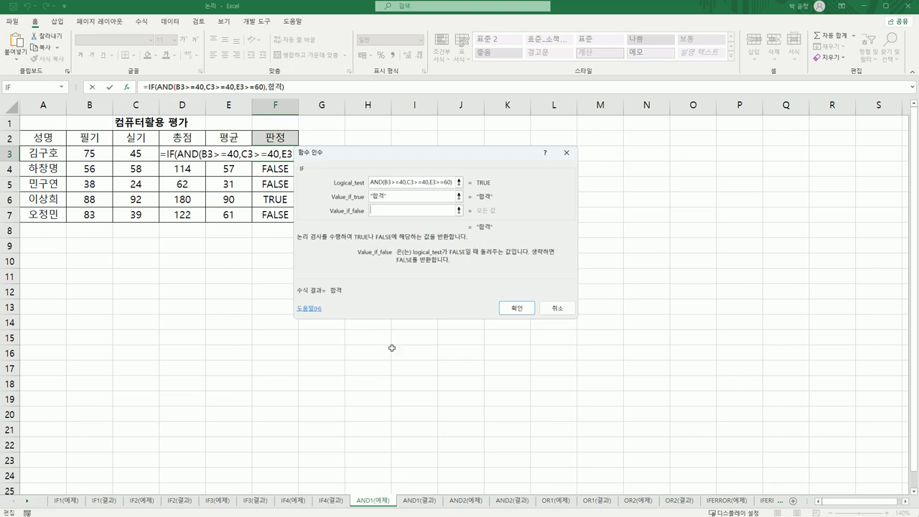
Set the IF function's value for a false result to "불합격".
type("불합격")
key("BackSpace")
key("BackSpace")
key("BackSpace")
type("불합격")
key("Tab")
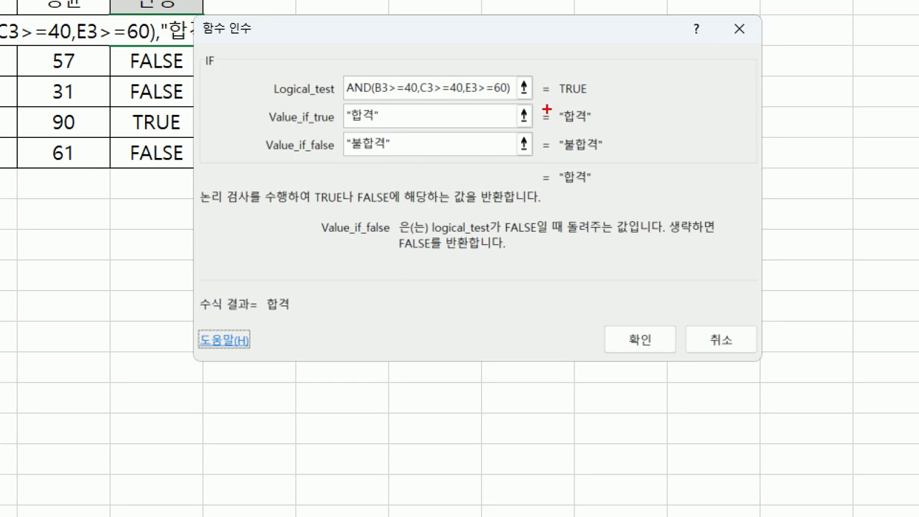
Confirm the IF formula with the nested AND and fill it from F3 down to F7.
left_click_drag(345, 128, 378, 127)
left_click_drag(333, 160, 409, 158)
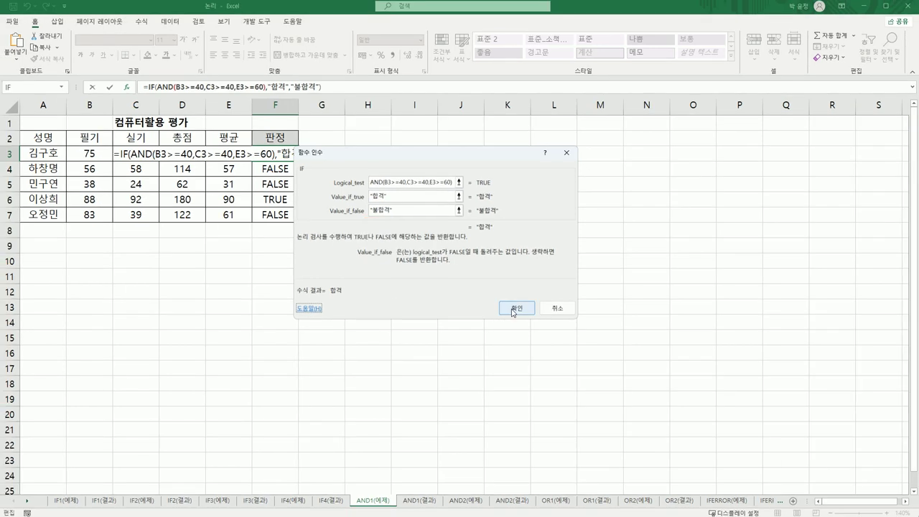
left_click(639, 340)
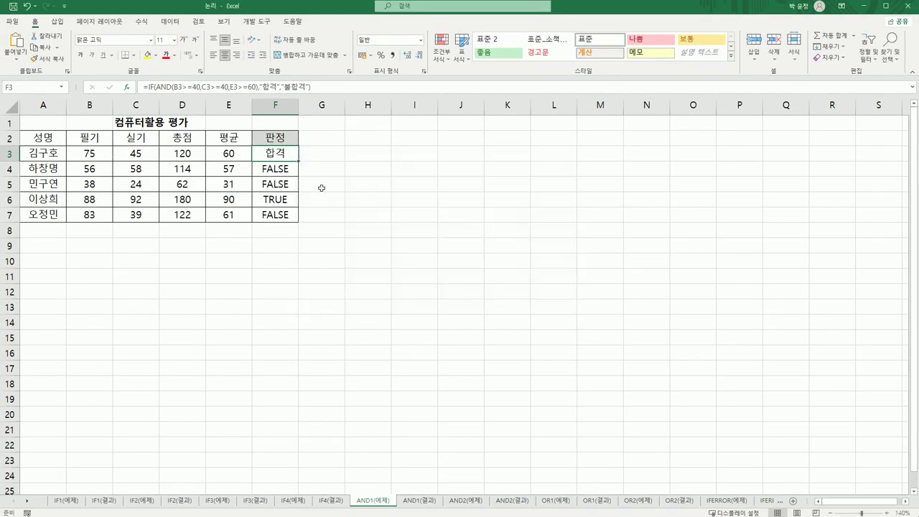
left_click_drag(298, 163, 299, 221)
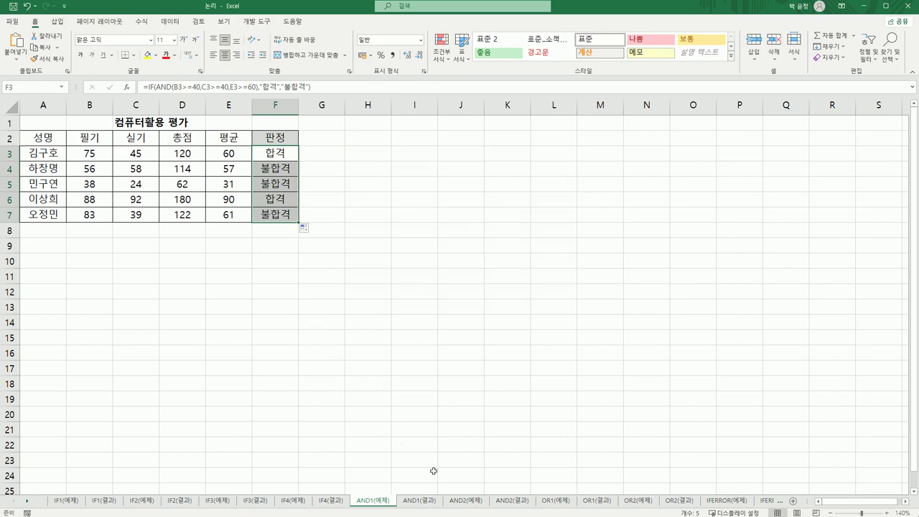
View the AND1(결과) sheet for comparison and examine the 컴퓨터일반 and 워드 scores in row 3 of AND2(예제).
left_click(428, 504)
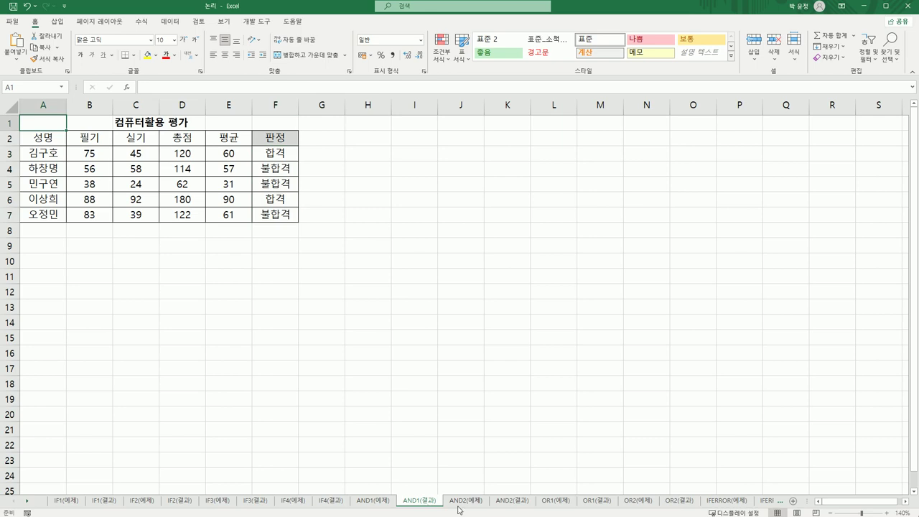
left_click(460, 504)
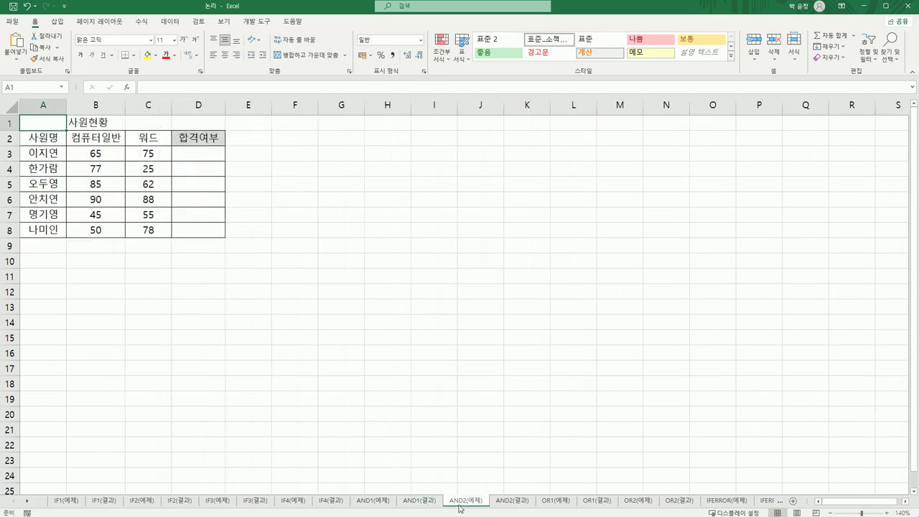
left_click(118, 155)
left_click(149, 158)
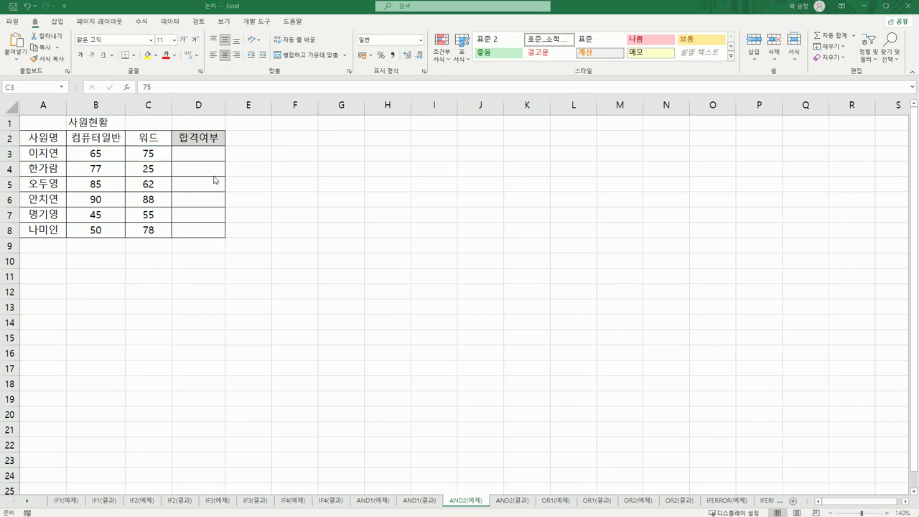
left_click_drag(104, 153, 147, 152)
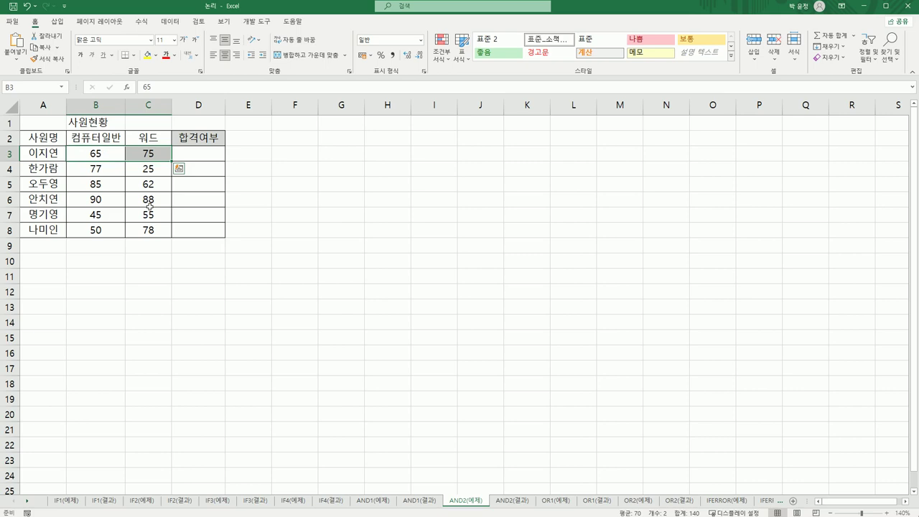
Enter an AVERAGE function in D3 that averages the scores in B3:C3.
left_click(148, 152)
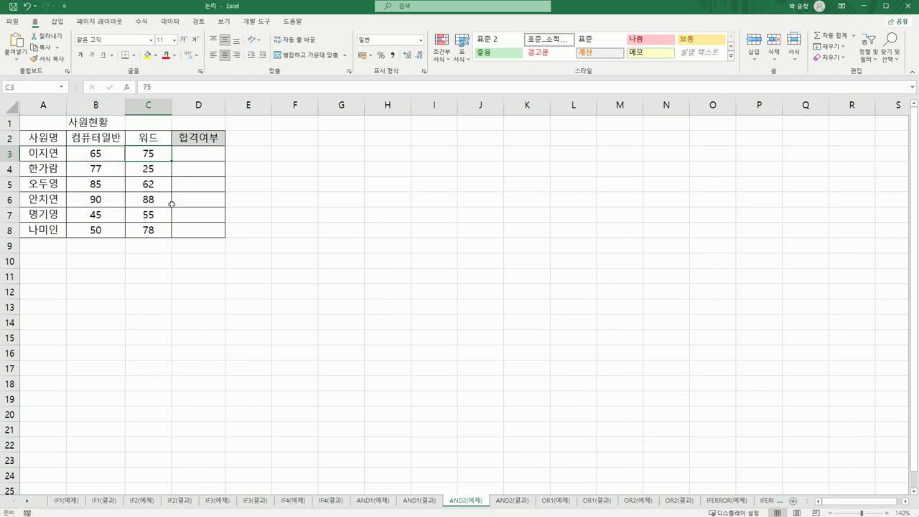
left_click(208, 152)
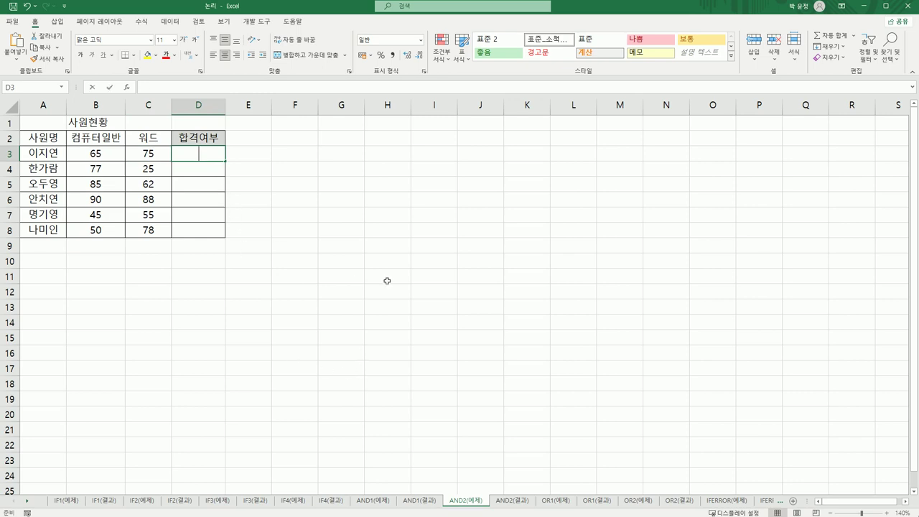
type("=")
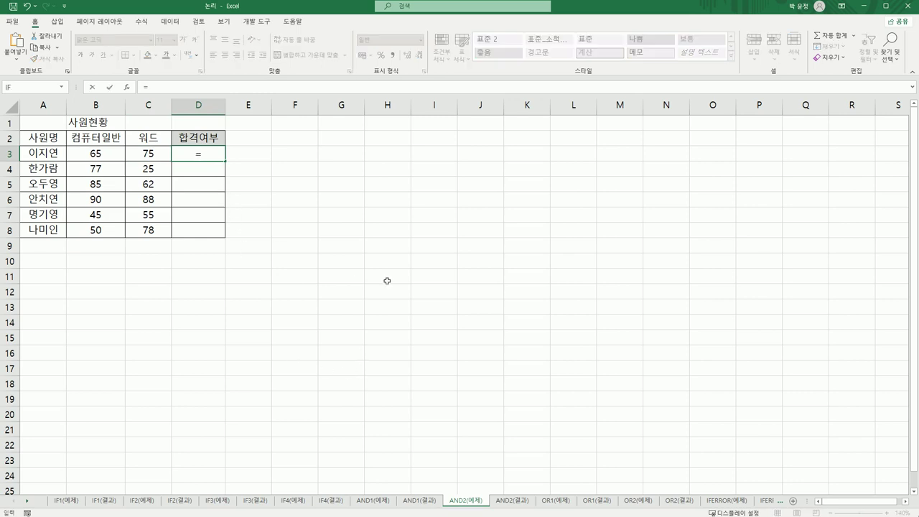
type("av")
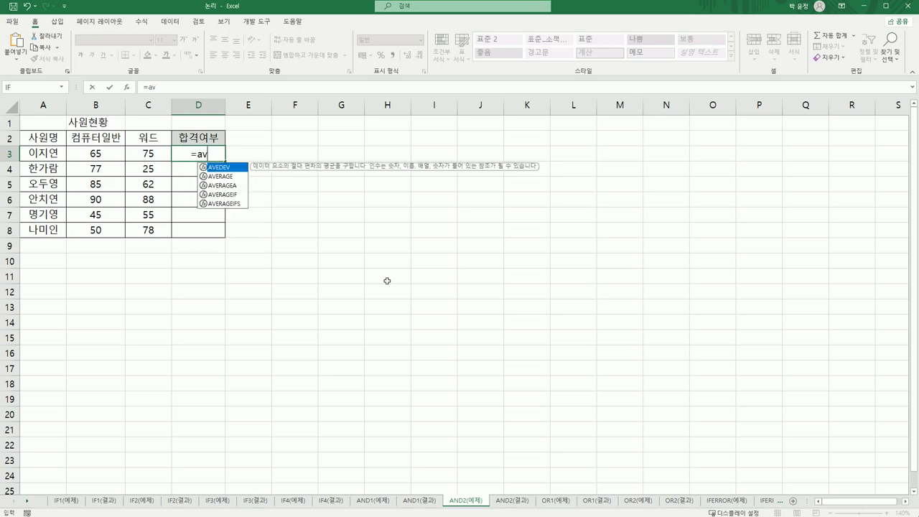
left_click(237, 182)
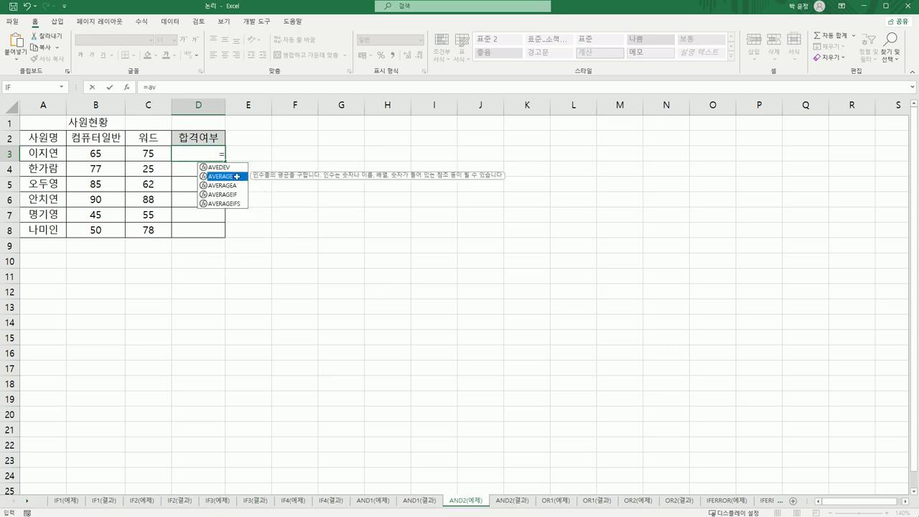
double_click(237, 177)
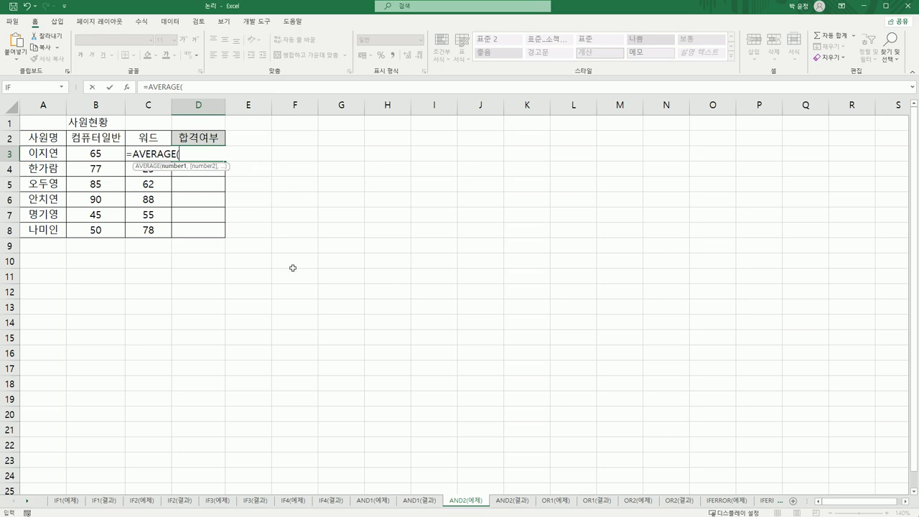
left_click(127, 87)
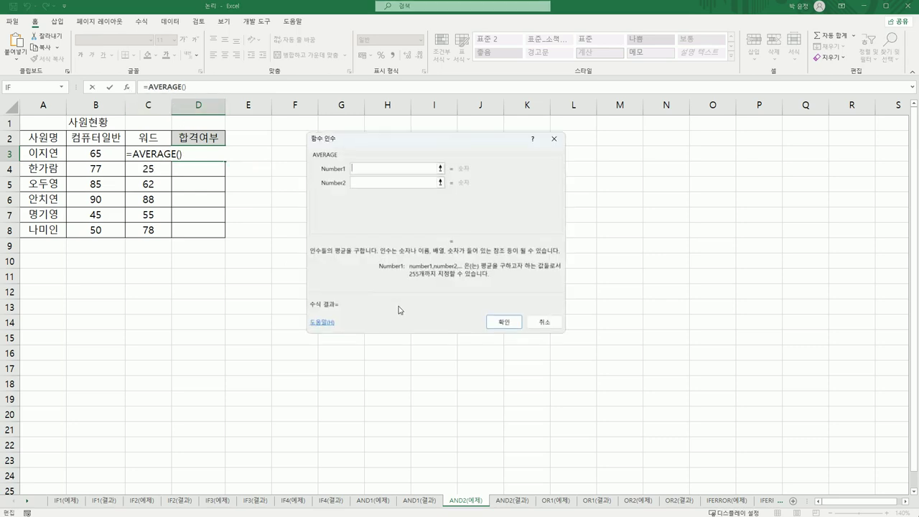
left_click_drag(81, 154, 148, 155)
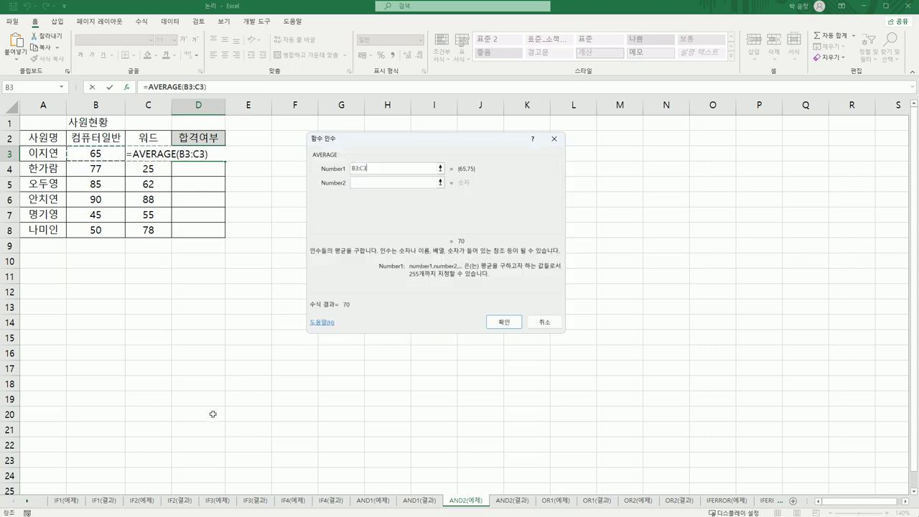
left_click(492, 323)
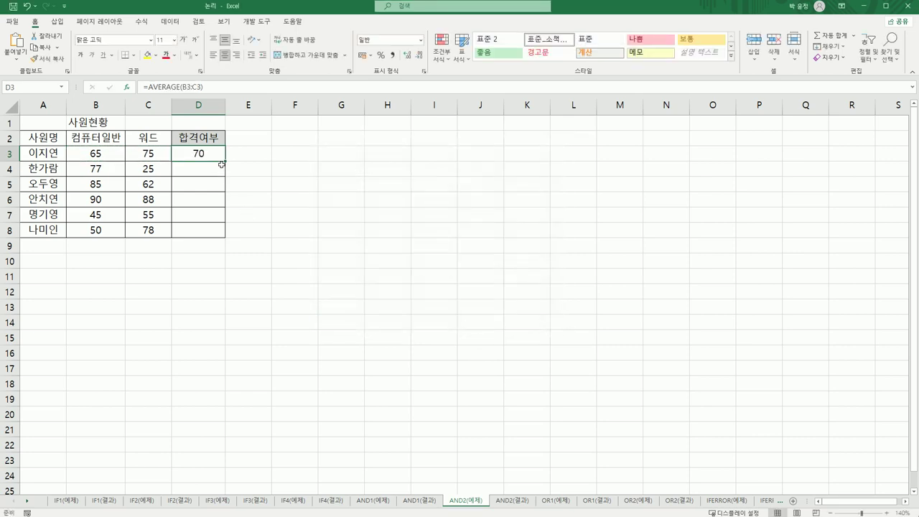
Fill the average formula from D3 down to D8 and check the copied formulas.
left_click_drag(226, 163, 225, 235)
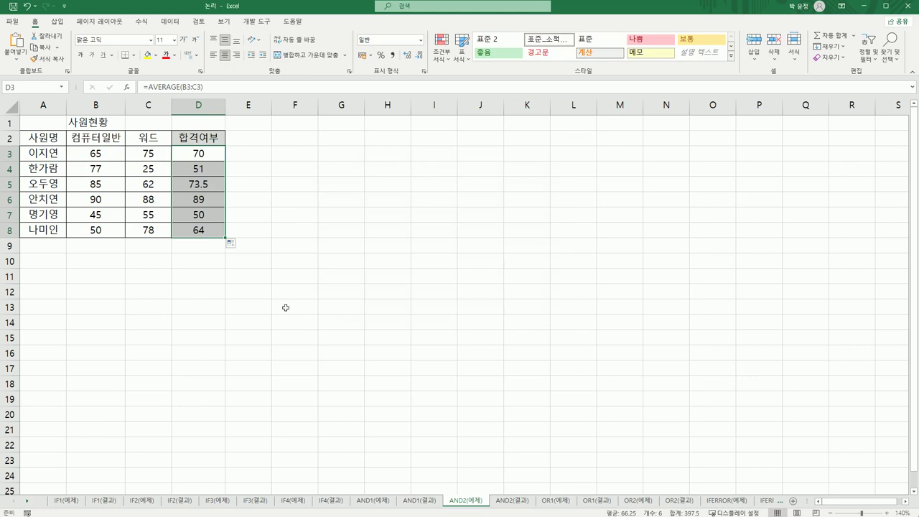
left_click(214, 156)
left_click(214, 184)
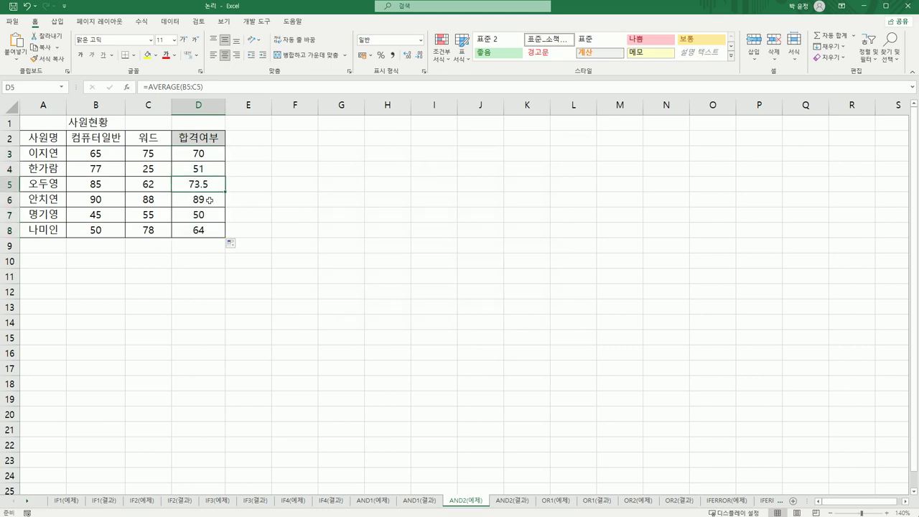
left_click(209, 202)
left_click(209, 230)
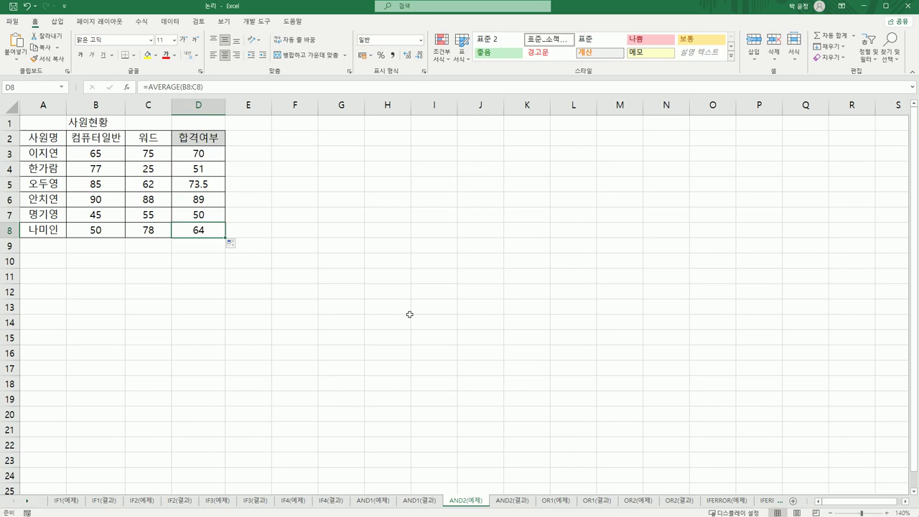
left_click(219, 156)
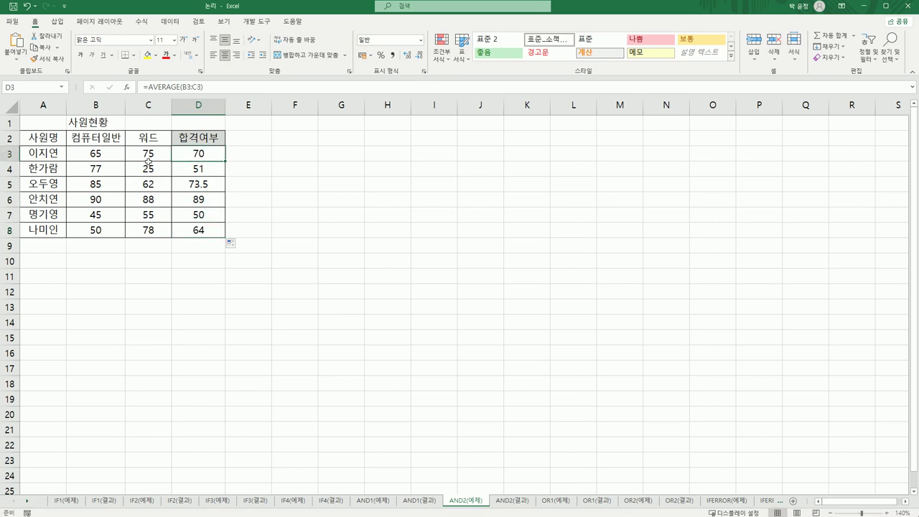
left_click_drag(148, 158, 154, 234)
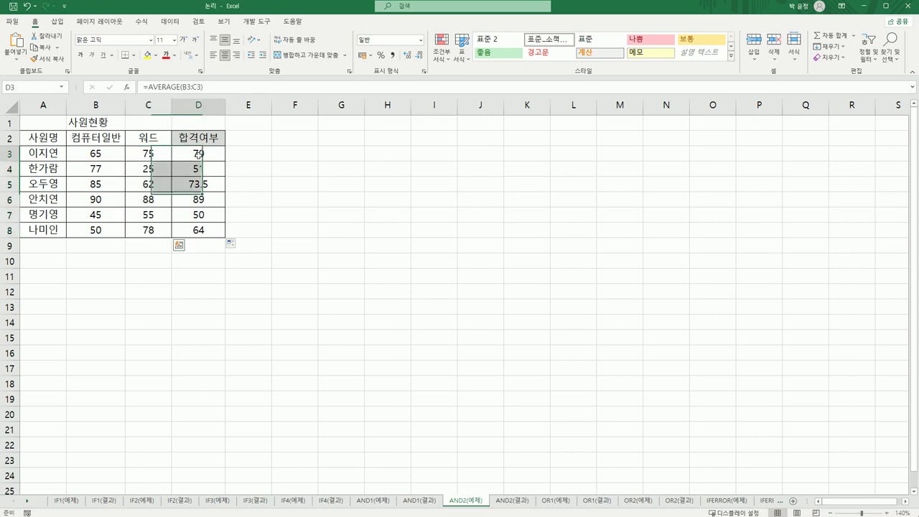
left_click(199, 158)
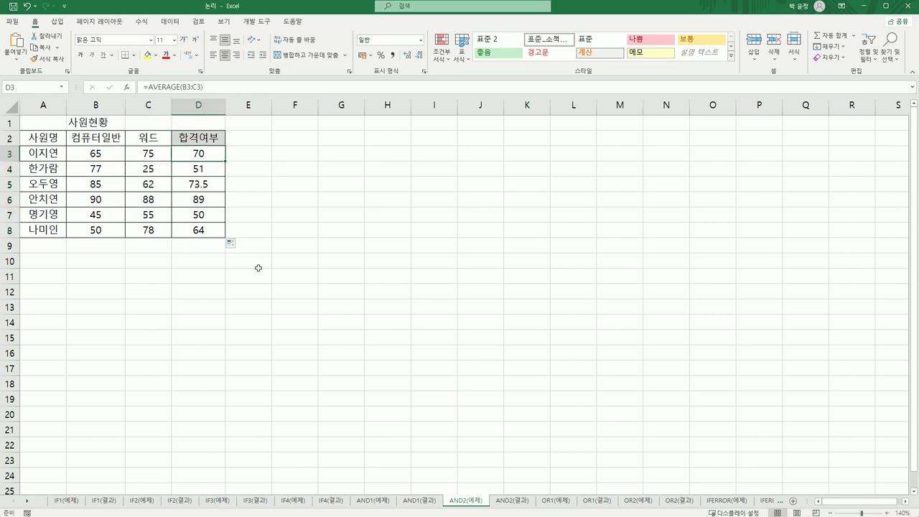
Wrap D3's AVERAGE formula in an AND function with AVERAGE(B3:C3)>=60 as the first condition.
double_click(195, 156)
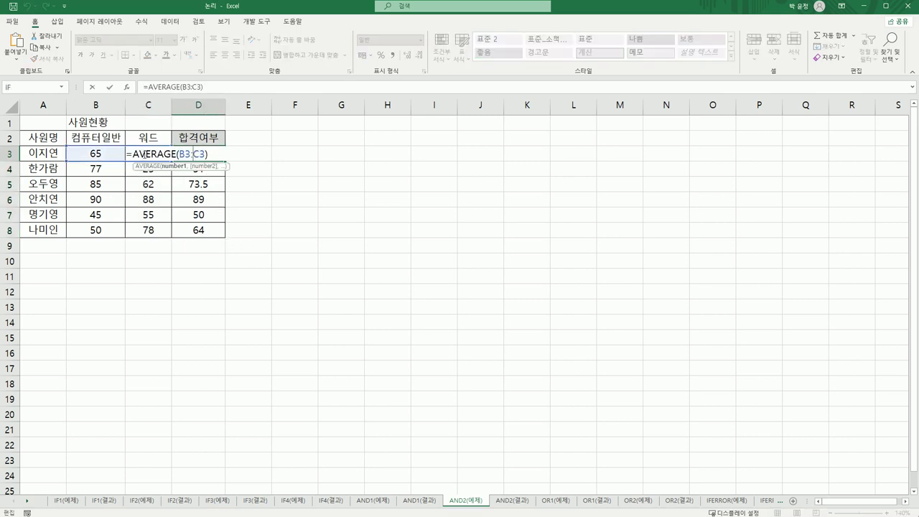
key("End")
type("a")
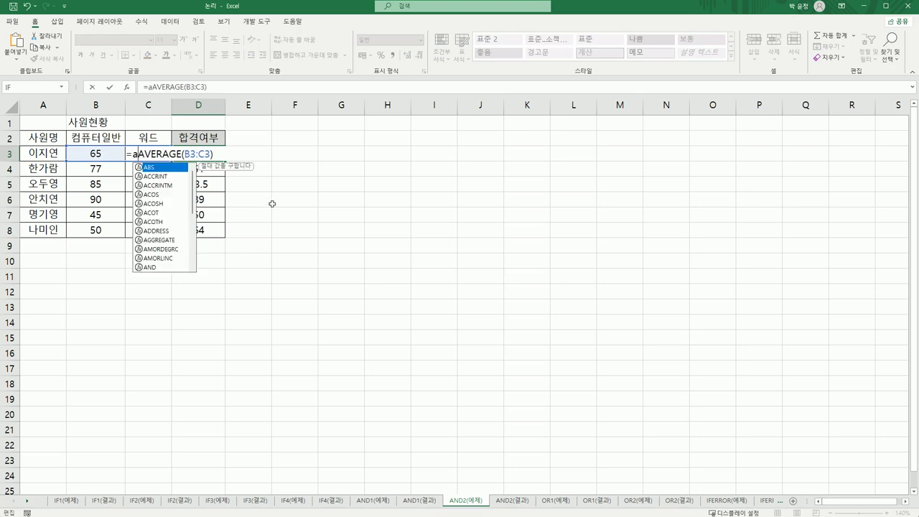
type("n")
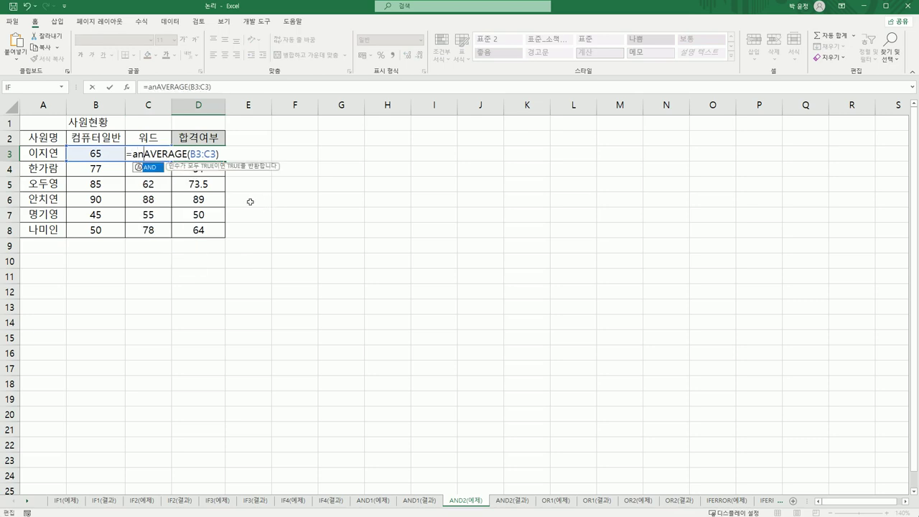
double_click(150, 173)
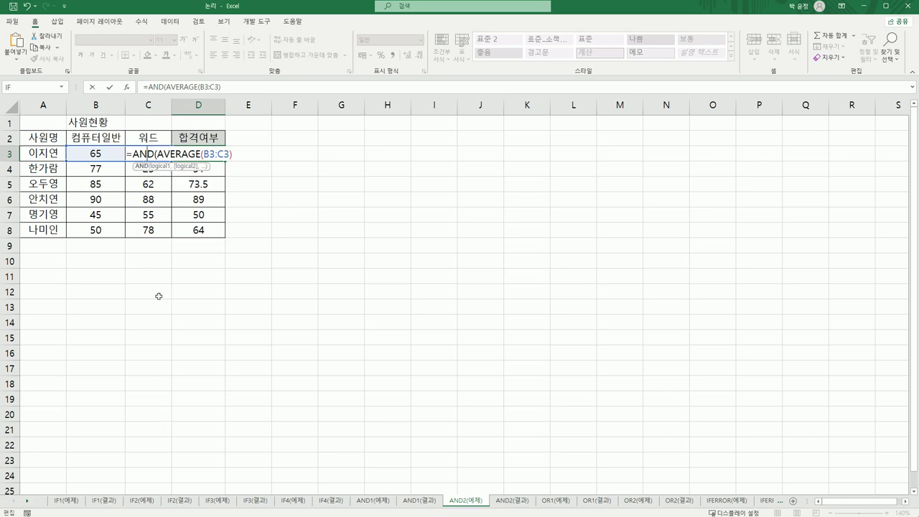
left_click(144, 150)
left_click(126, 86)
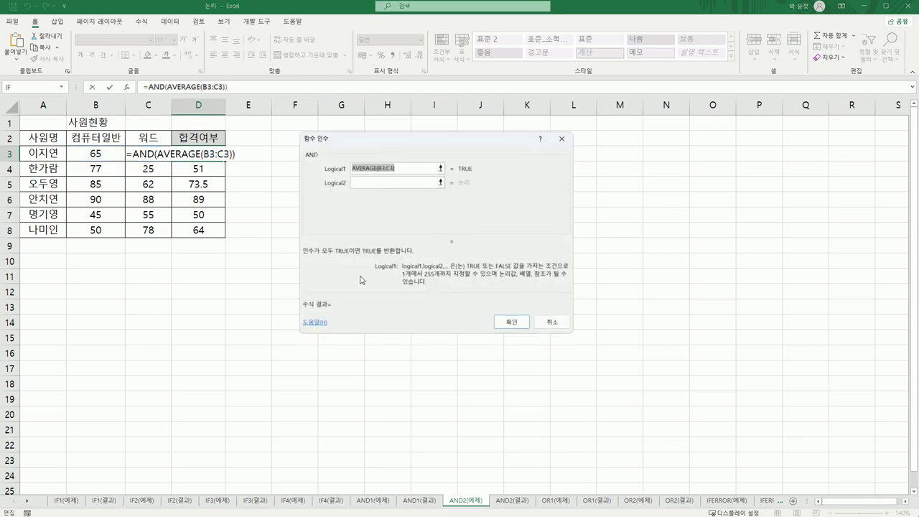
left_click(406, 165)
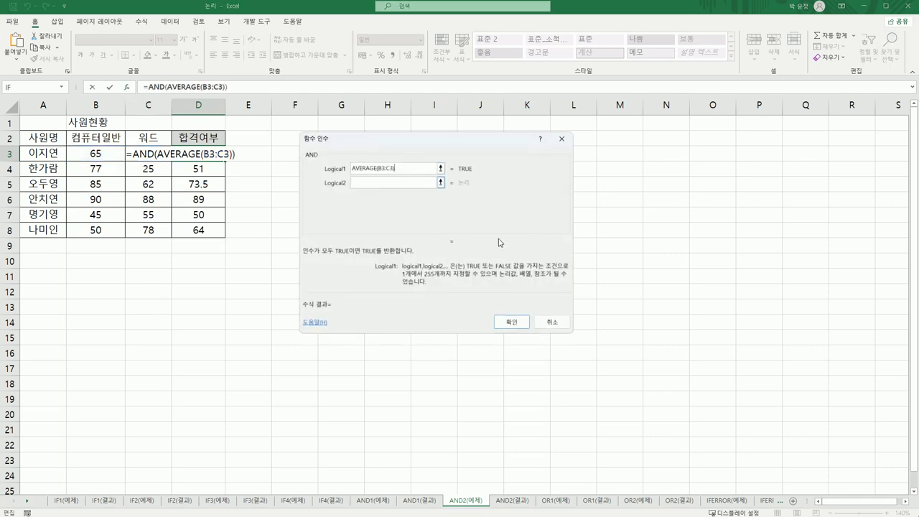
type(">=60")
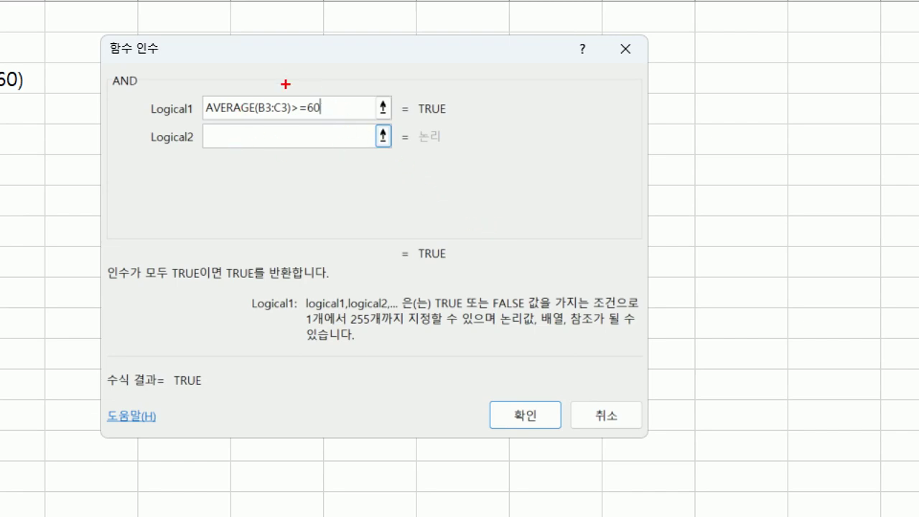
Add C3>=70 as the second condition of D3's AND function and fill the formula down to D8.
left_click_drag(290, 102, 316, 68)
left_click_drag(206, 128, 208, 166)
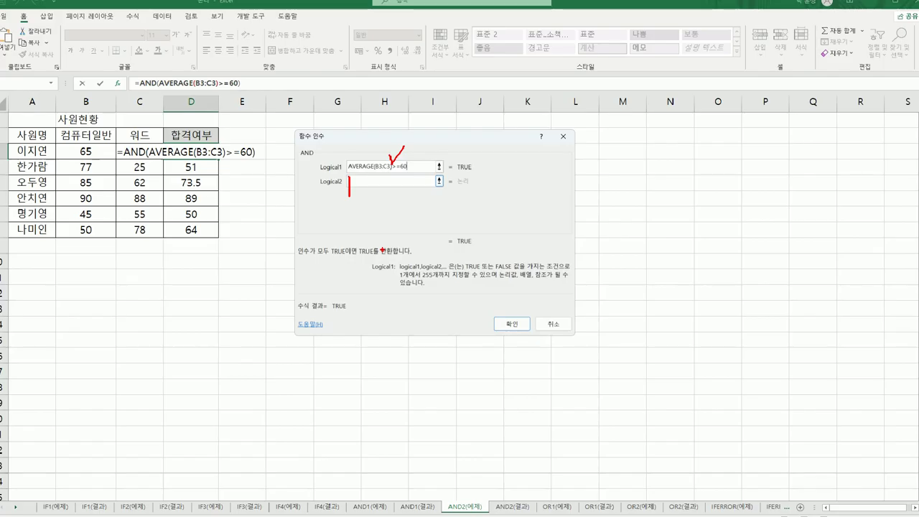
left_click(246, 138)
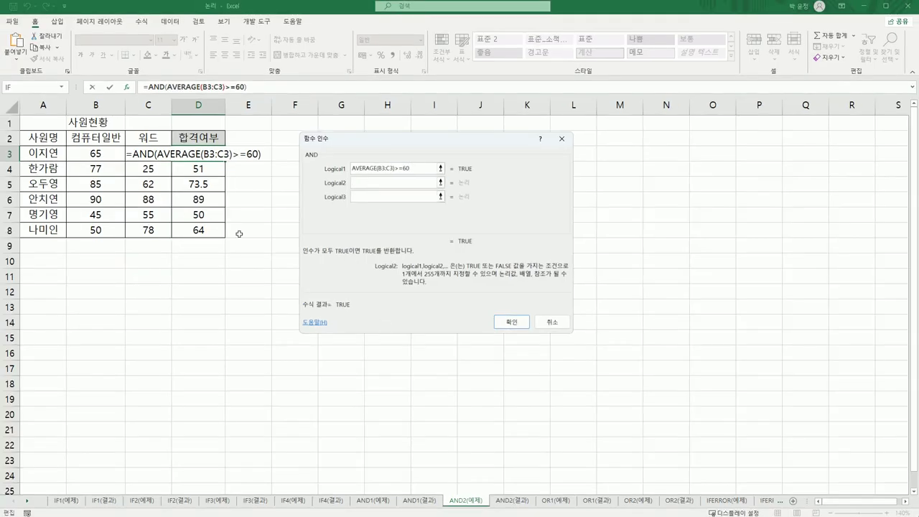
left_click(136, 157)
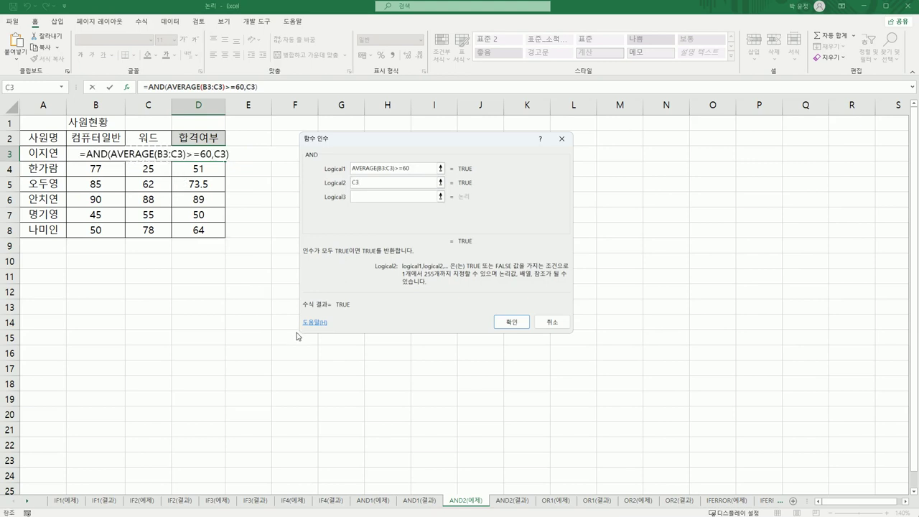
type(">=70")
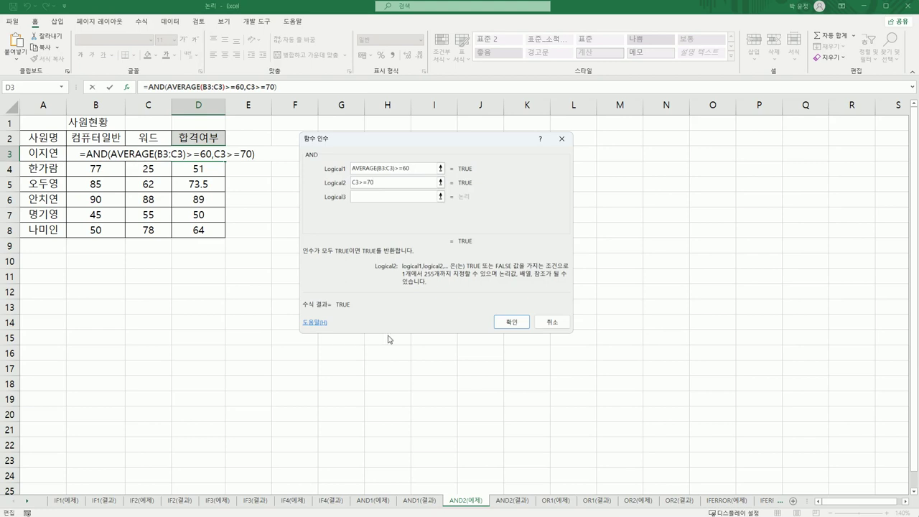
left_click(496, 323)
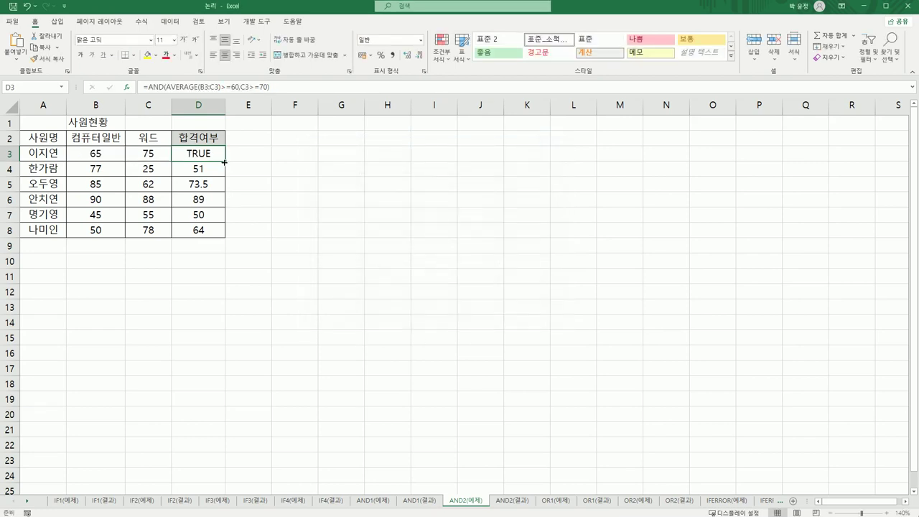
left_click_drag(224, 160, 223, 235)
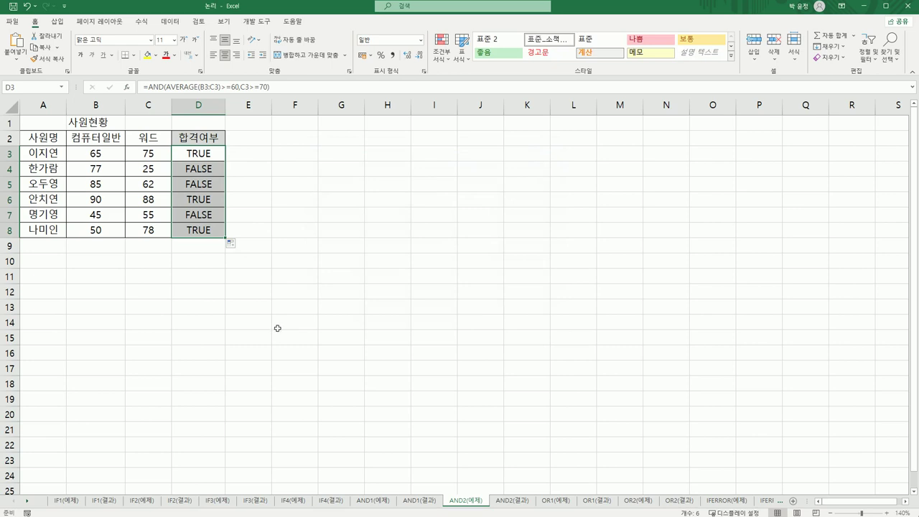
left_click(208, 159)
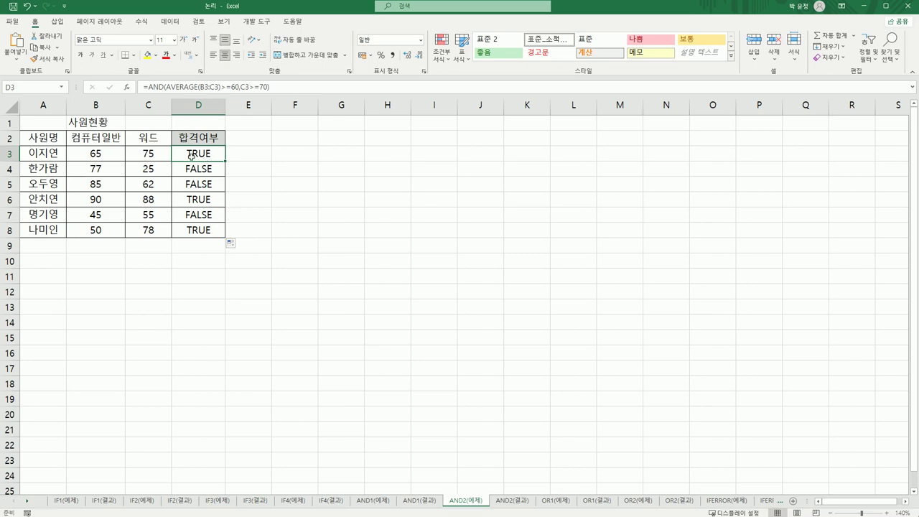
Wrap D3's AND formula in an IF function returning "합격" if true and "불합격" if false, and fill it down to D8.
double_click(191, 155)
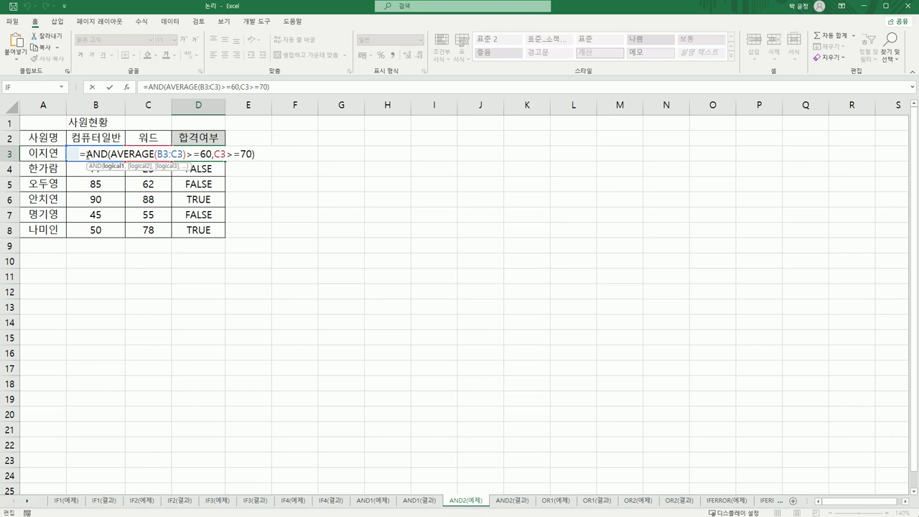
type("I")
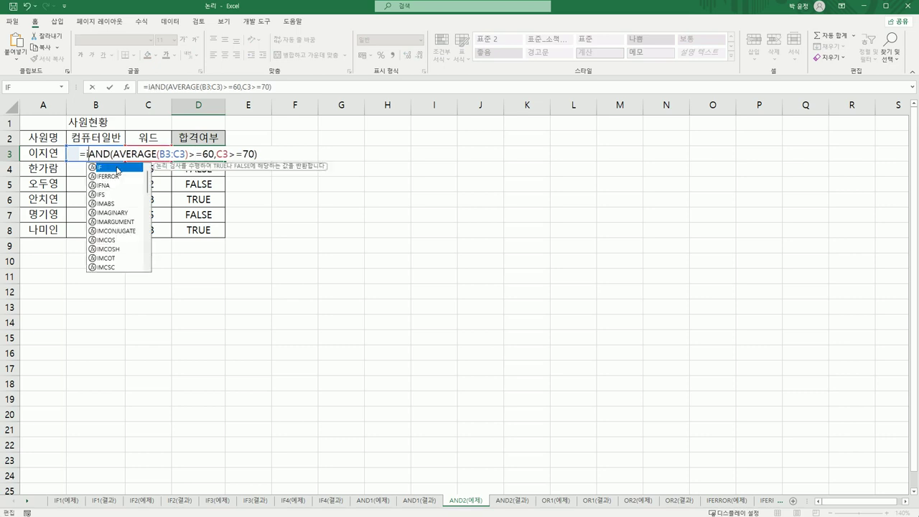
double_click(117, 168)
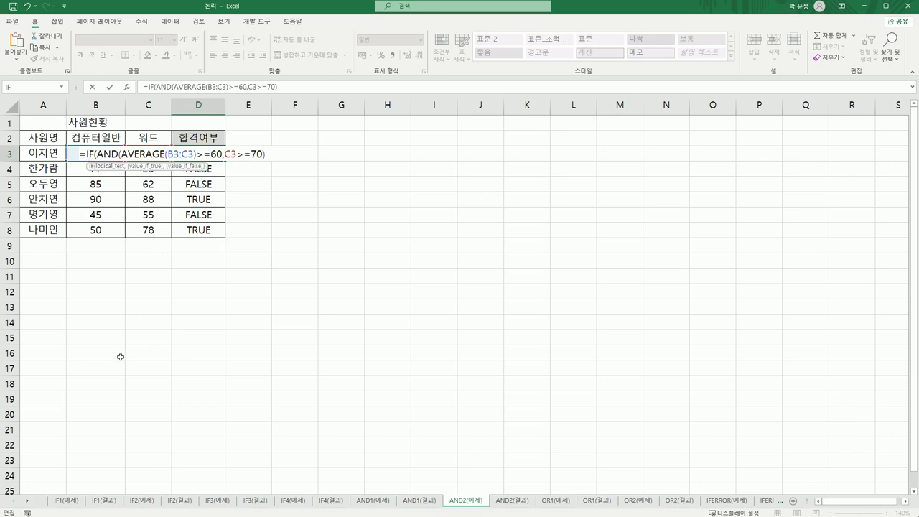
left_click(127, 87)
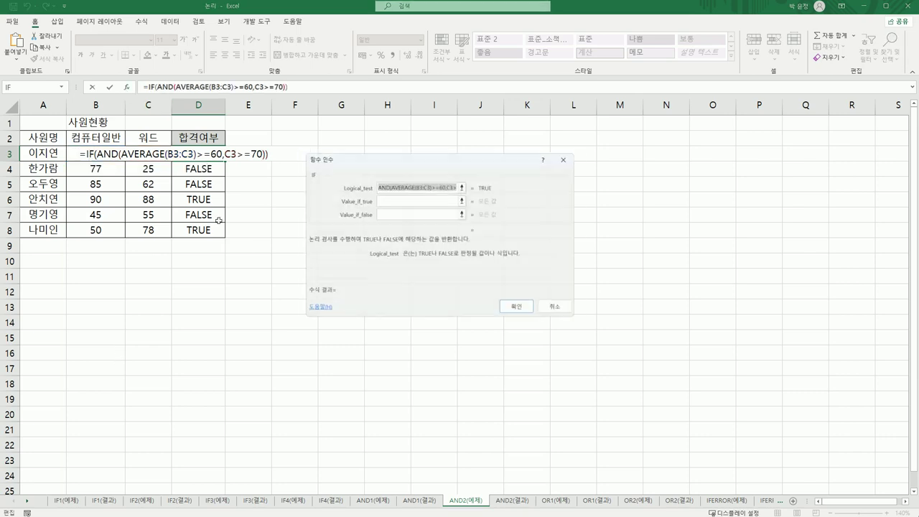
left_click(390, 200)
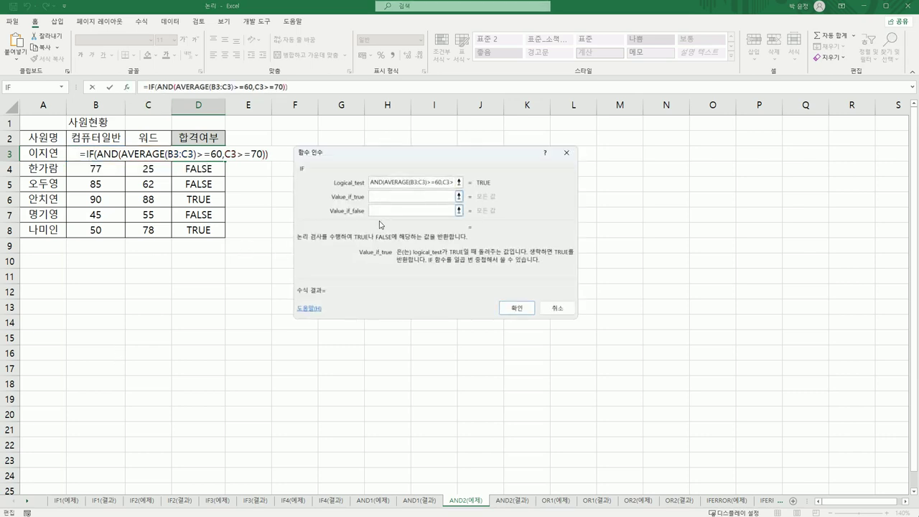
type("합격")
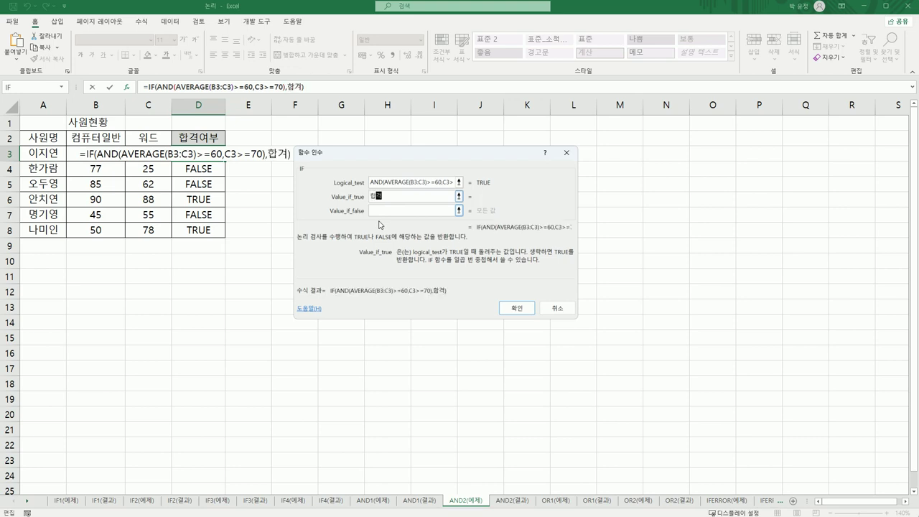
key("Tab")
type("불합격")
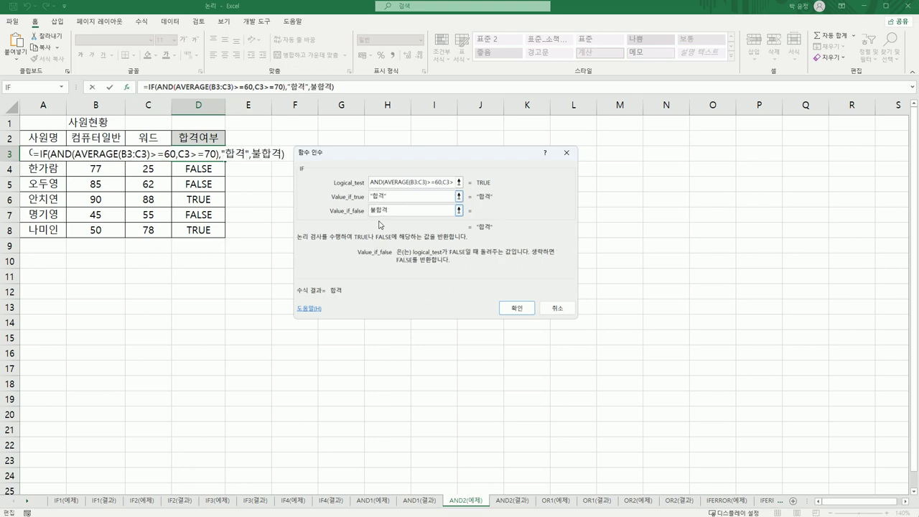
left_click(506, 310)
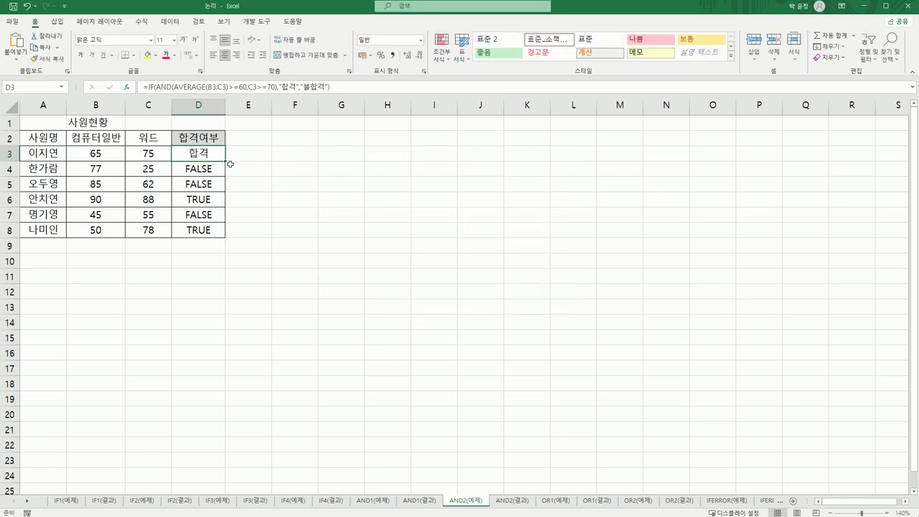
left_click_drag(225, 162, 225, 239)
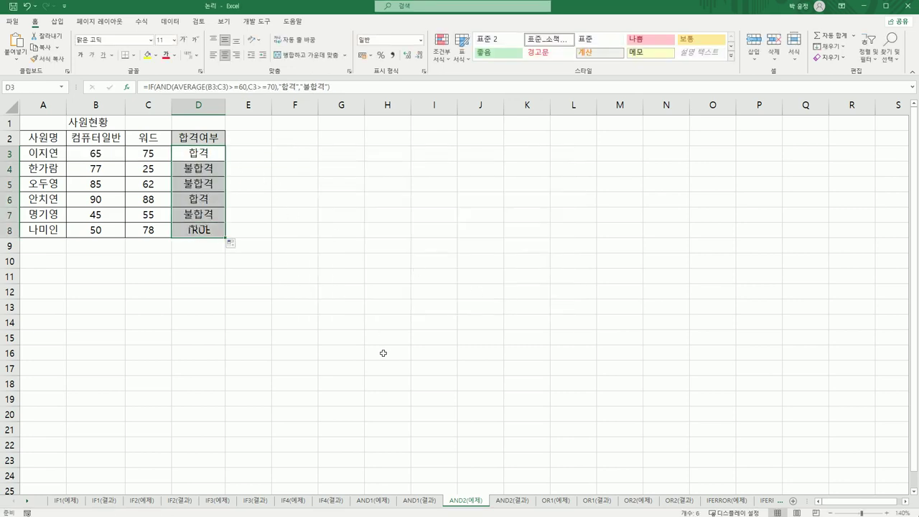
Review the nested formula in D3 and compare the 합격여부 column with the AND2(결과) sheet.
double_click(193, 156)
left_click(195, 155)
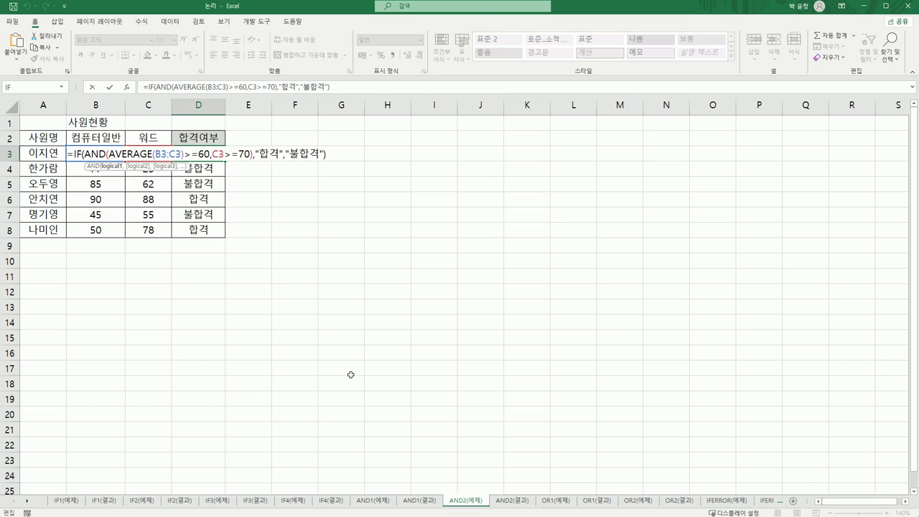
key("ctrl+Return")
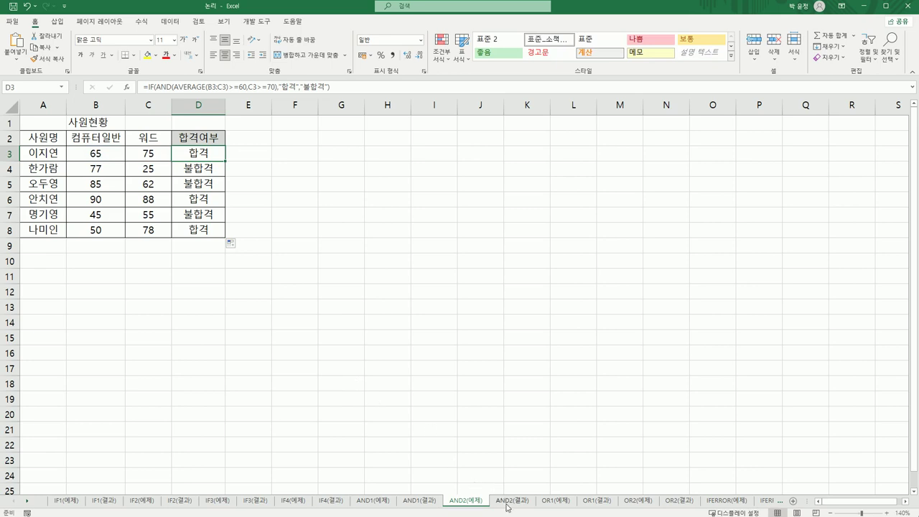
left_click(507, 501)
left_click(473, 501)
left_click(507, 502)
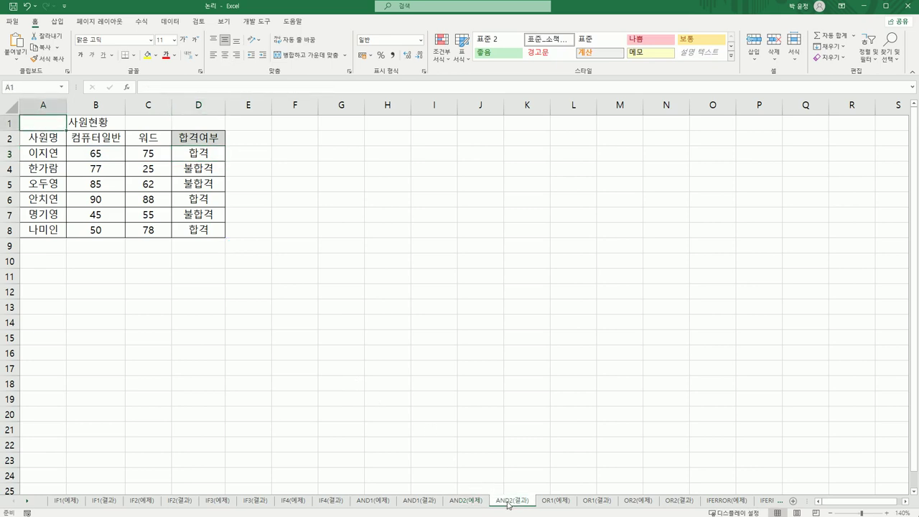
On the OR1(예제) sheet, start an OR function in D3 with B3>=80 as the first condition.
left_click(565, 505)
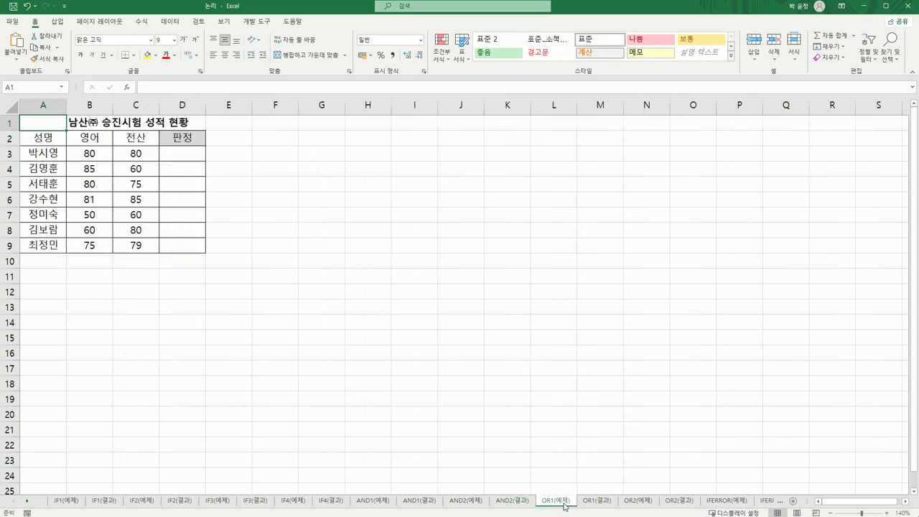
left_click(187, 154)
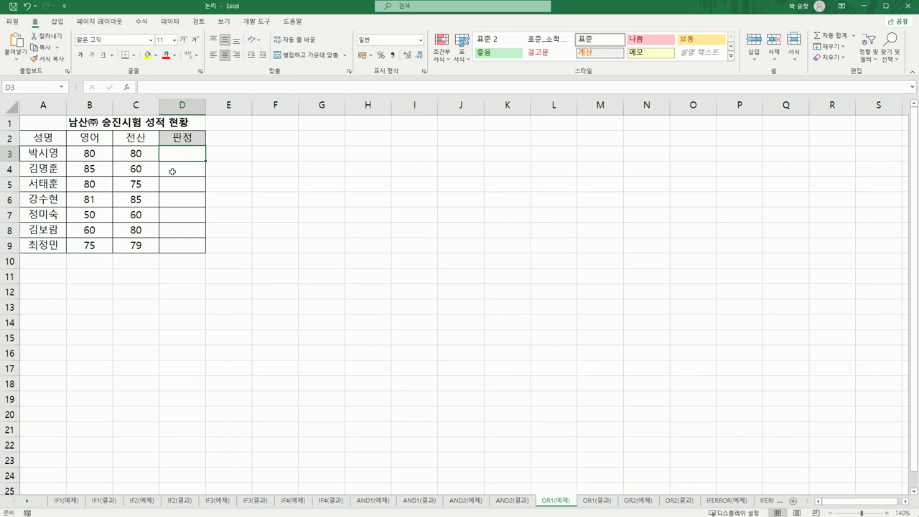
left_click(100, 156)
left_click(126, 154)
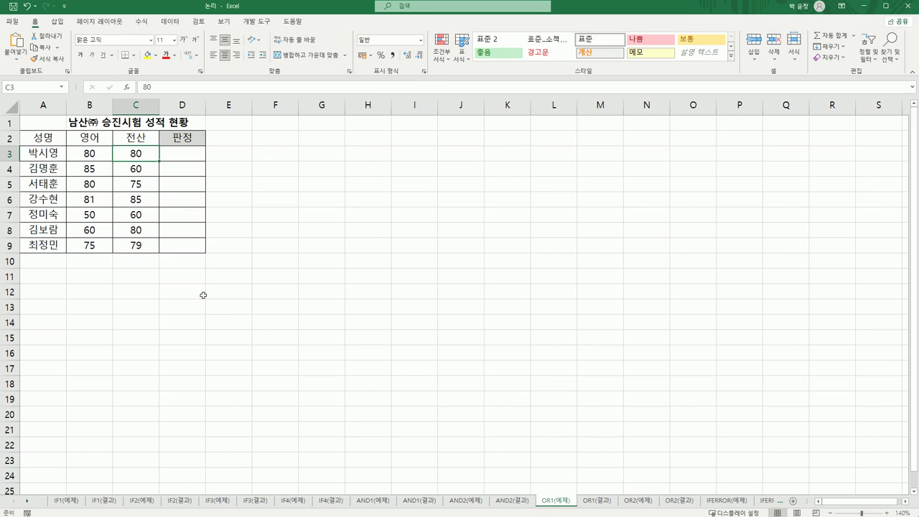
left_click(192, 153)
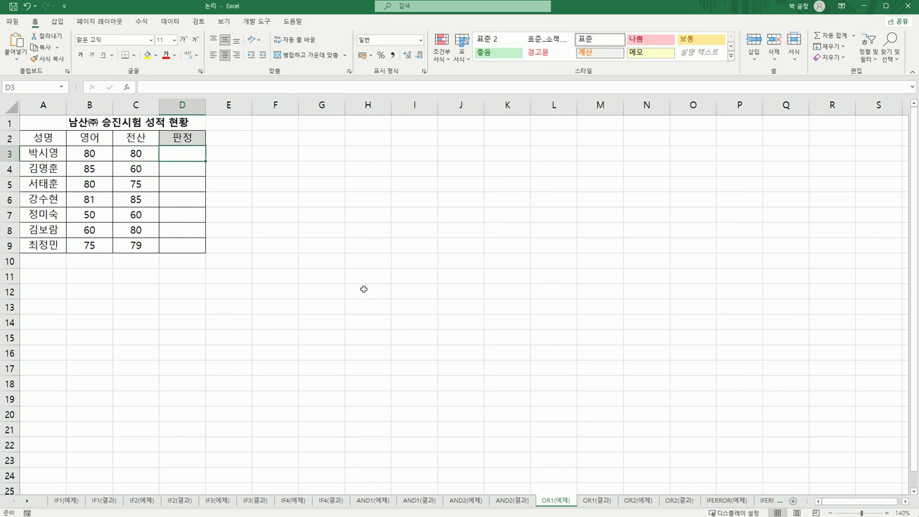
type("=")
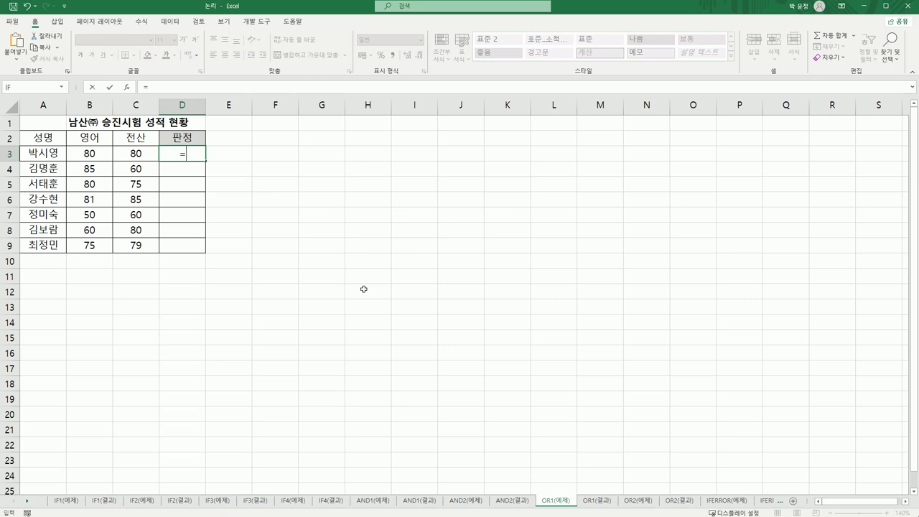
type("o")
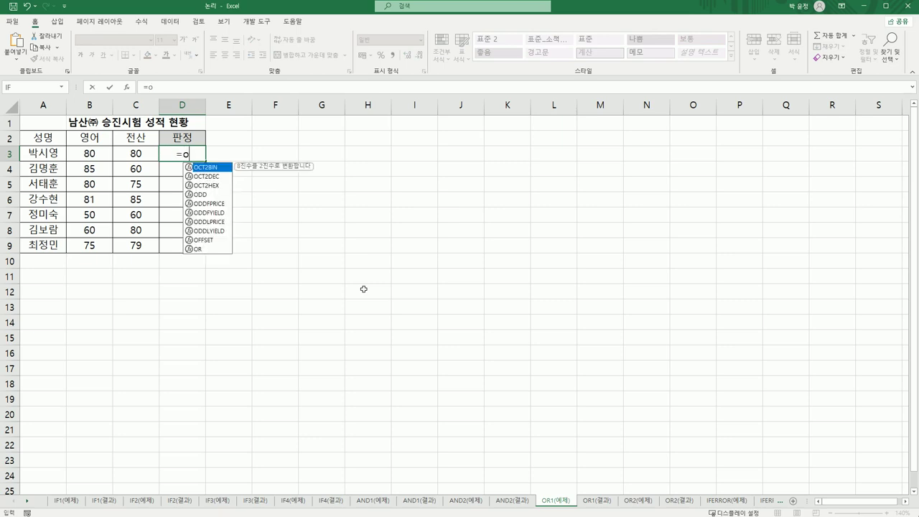
double_click(198, 250)
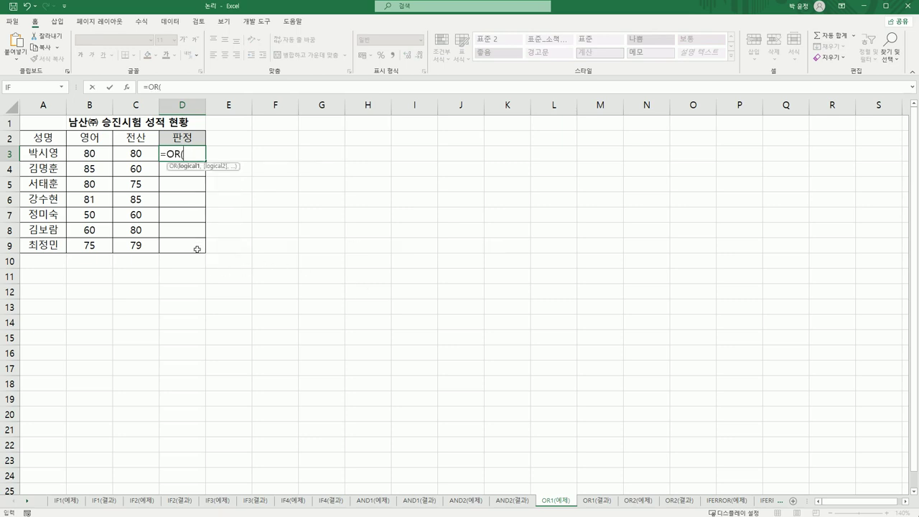
left_click(127, 87)
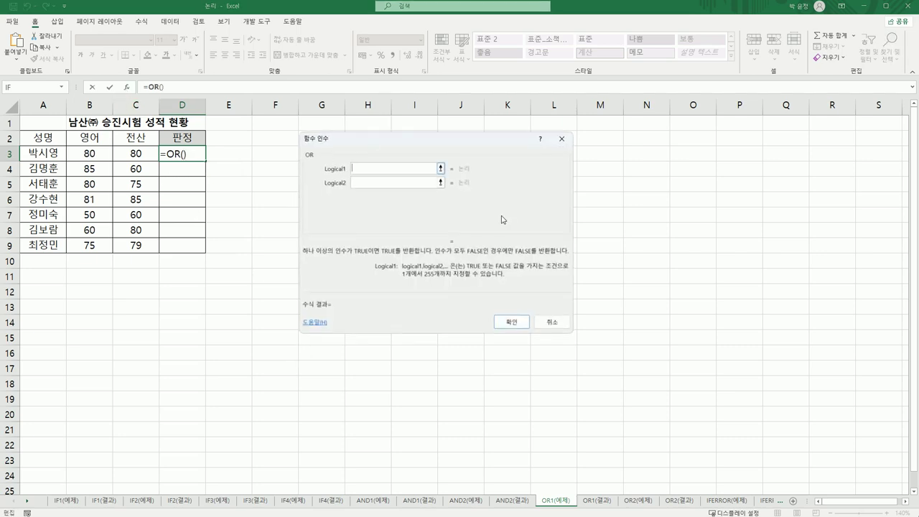
left_click(84, 154)
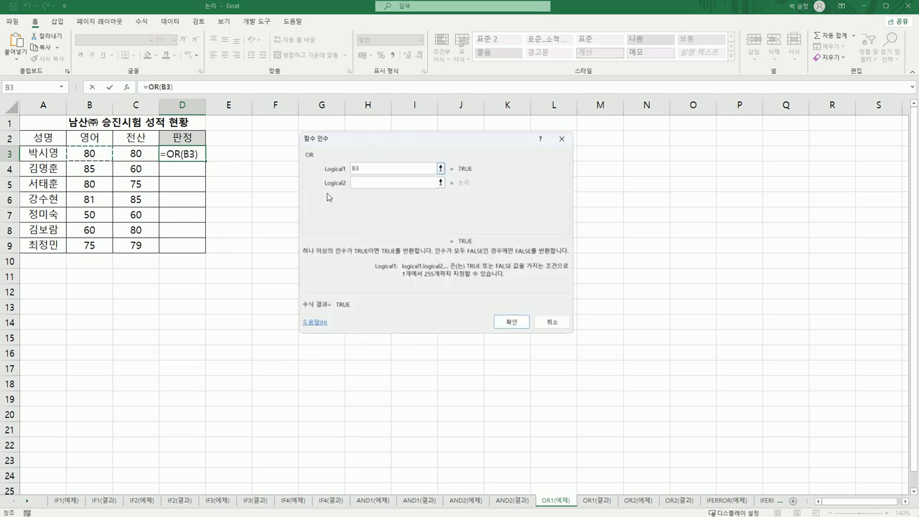
type(">=80")
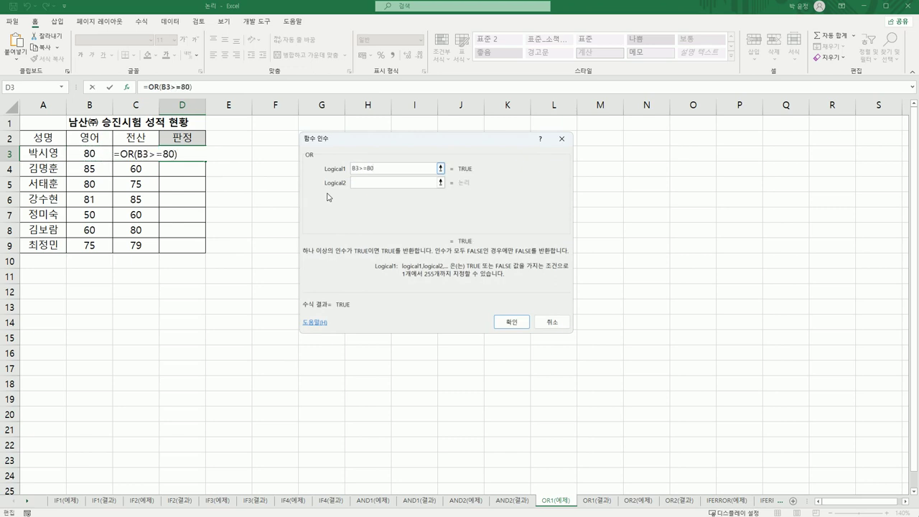
Add C3>=80 as the second condition of D3's OR function and fill the formula down to D9.
left_click(406, 183)
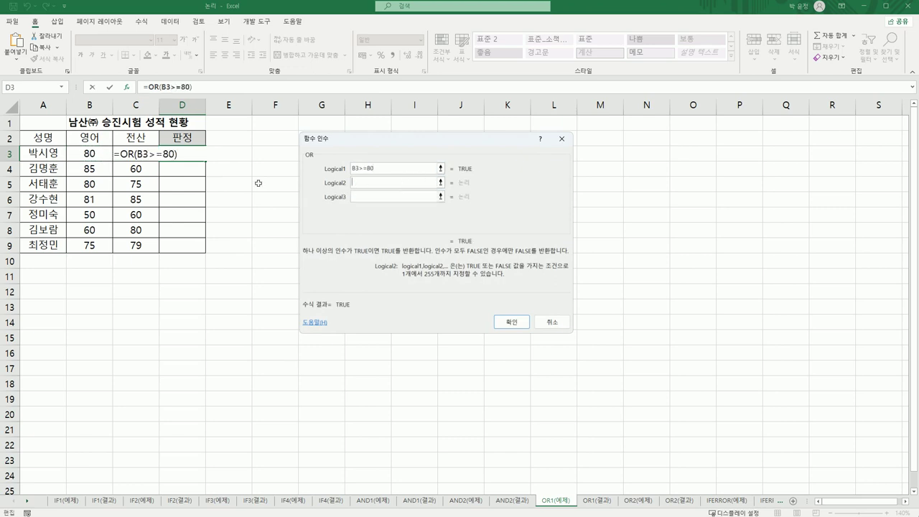
left_click(128, 156)
type(">=")
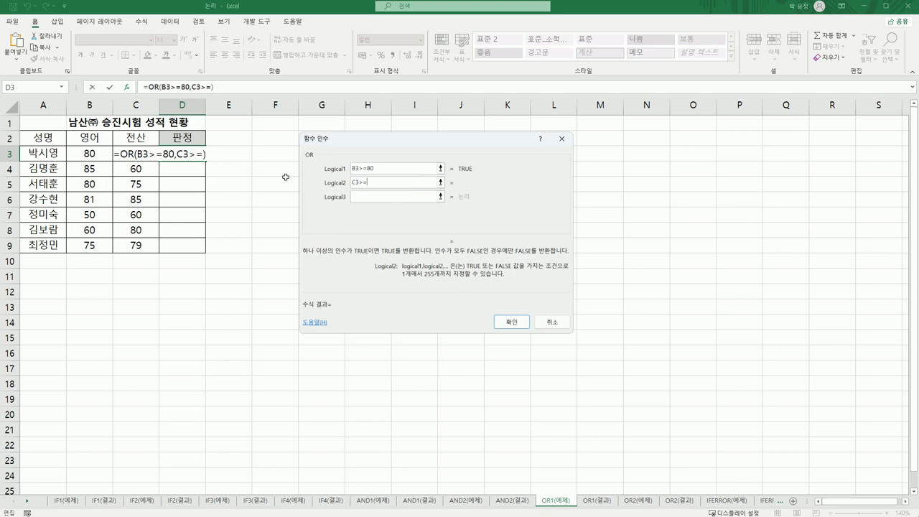
type("80")
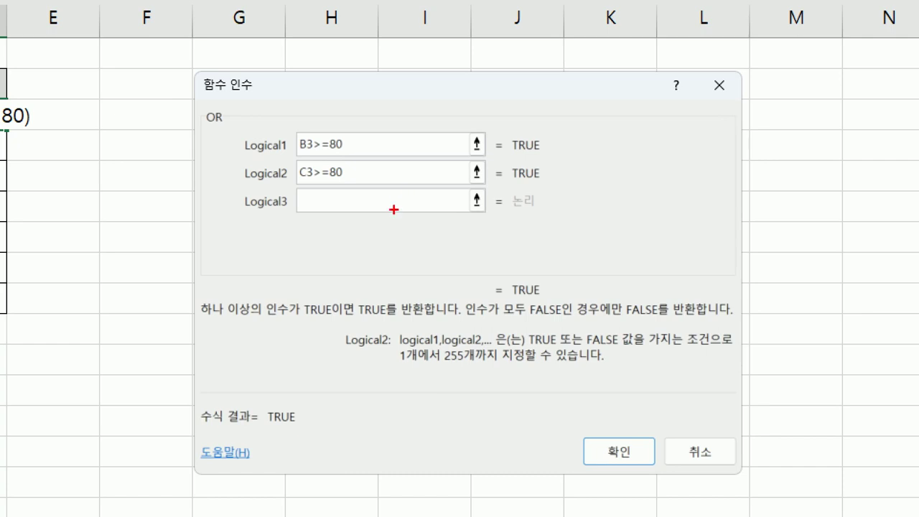
mouse_move(377, 195)
left_mouse_down()
mouse_move(309, 204)
mouse_move(297, 86)
mouse_move(383, 208)
mouse_move(365, 207)
left_mouse_up()
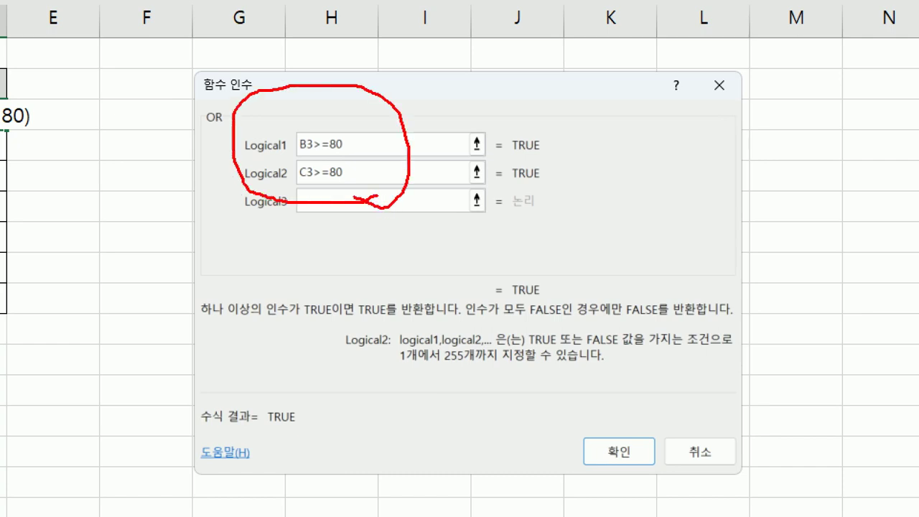
mouse_move(558, 295)
left_mouse_down()
mouse_move(535, 217)
mouse_move(540, 323)
mouse_move(535, 314)
left_mouse_up()
key("Escape")
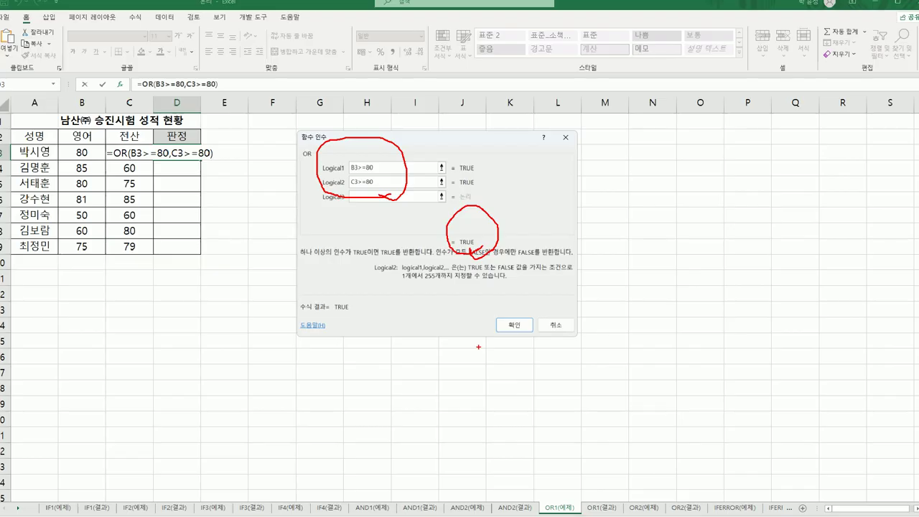
left_click(505, 323)
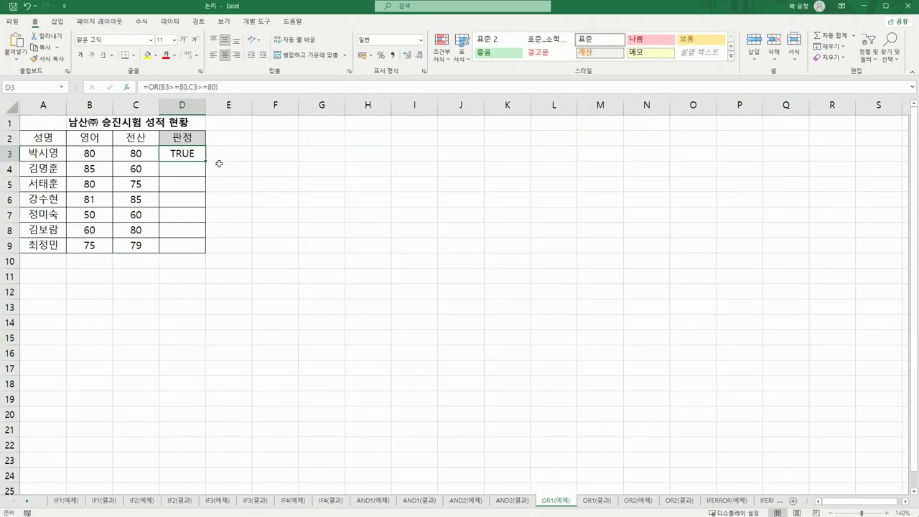
left_click_drag(206, 161, 200, 252)
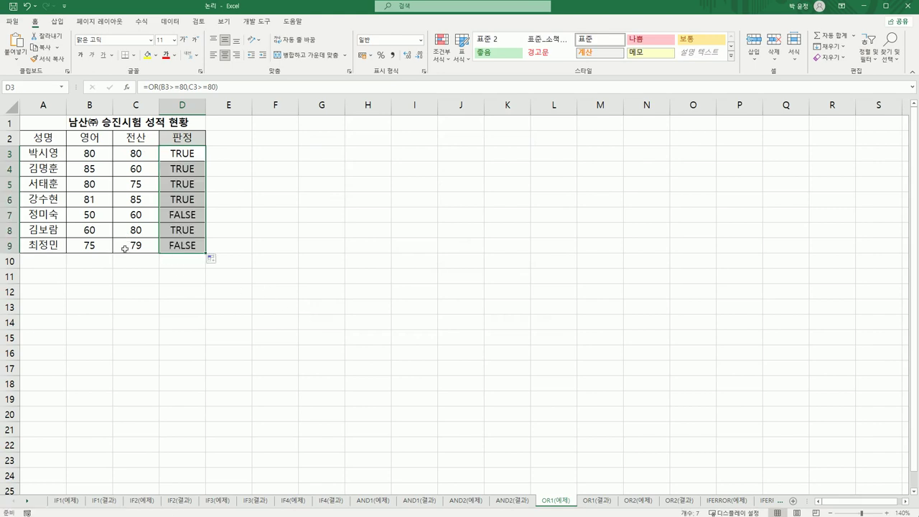
Check the scores in B9 and C9 against the OR result in D9.
left_click(172, 252)
left_click(99, 246)
left_click_drag(99, 246, 180, 246)
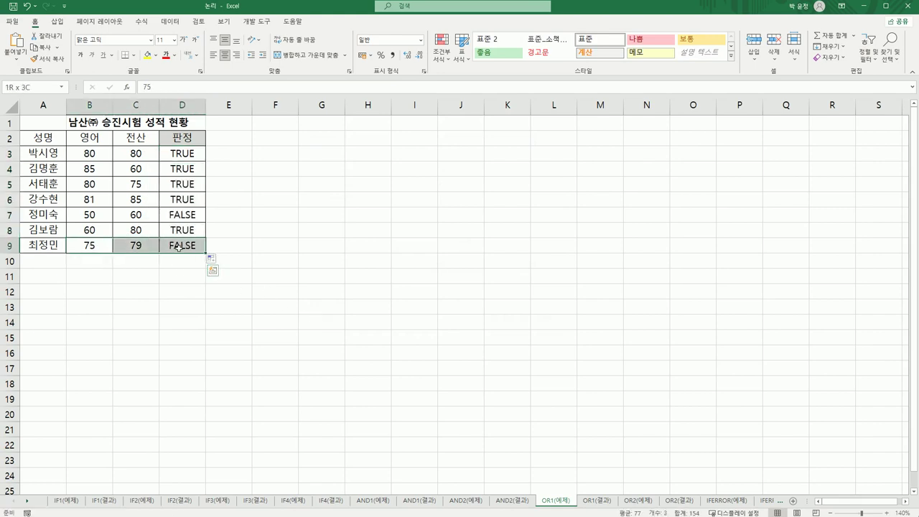
left_click(102, 247)
left_click(129, 245)
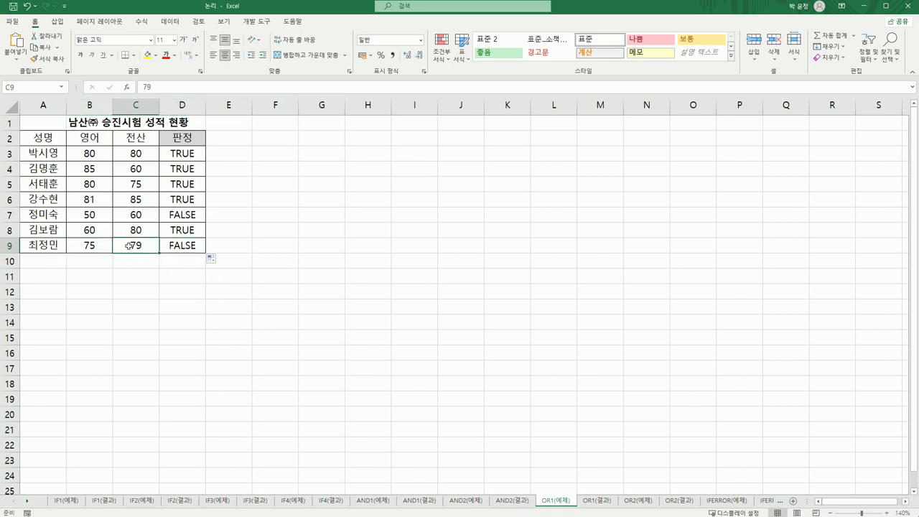
left_click(170, 247)
Wrap the OR formula in D3 in an IF function so the OR becomes its logical test.
left_click(186, 151)
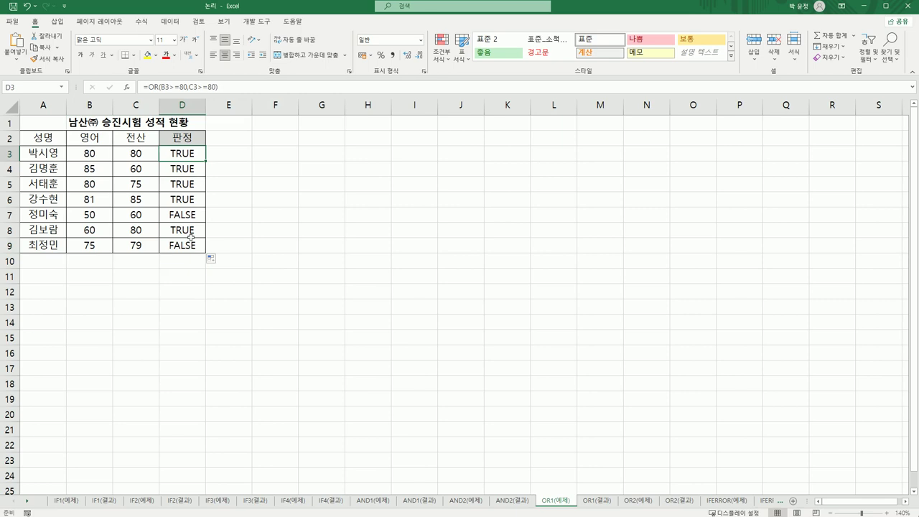
double_click(182, 154)
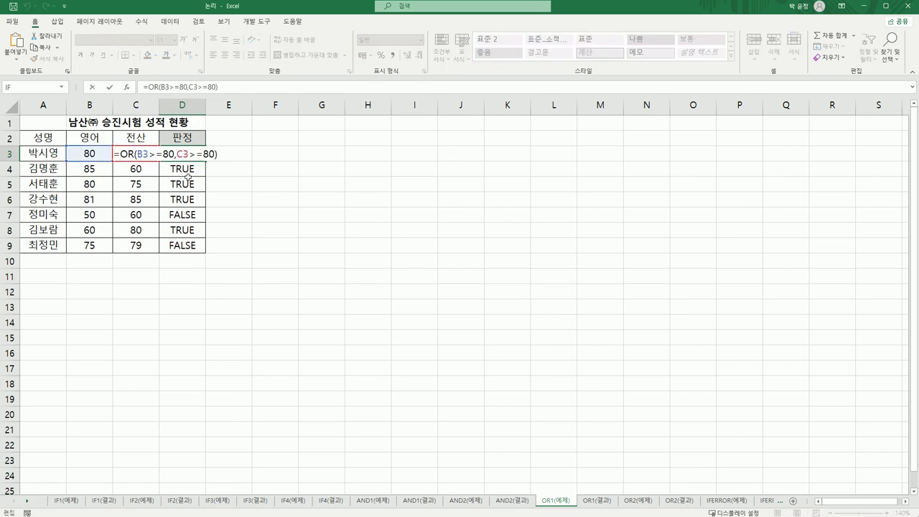
type("I")
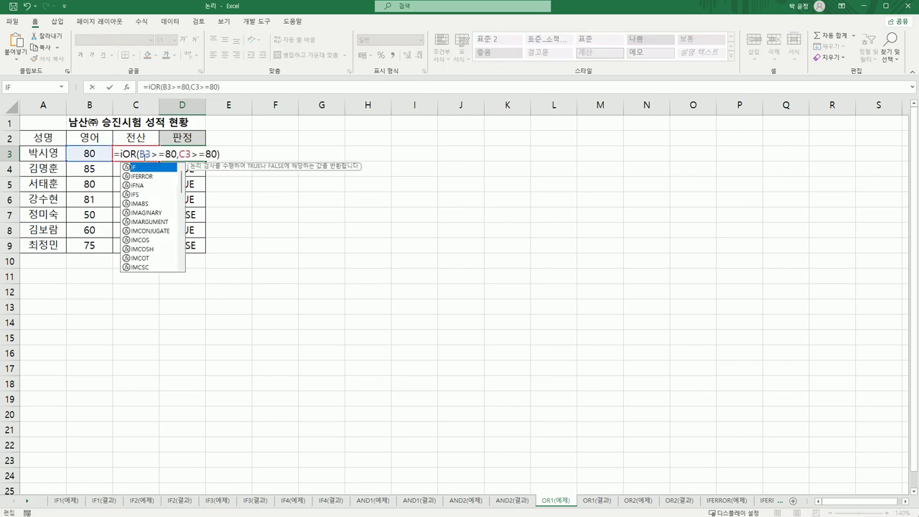
double_click(140, 167)
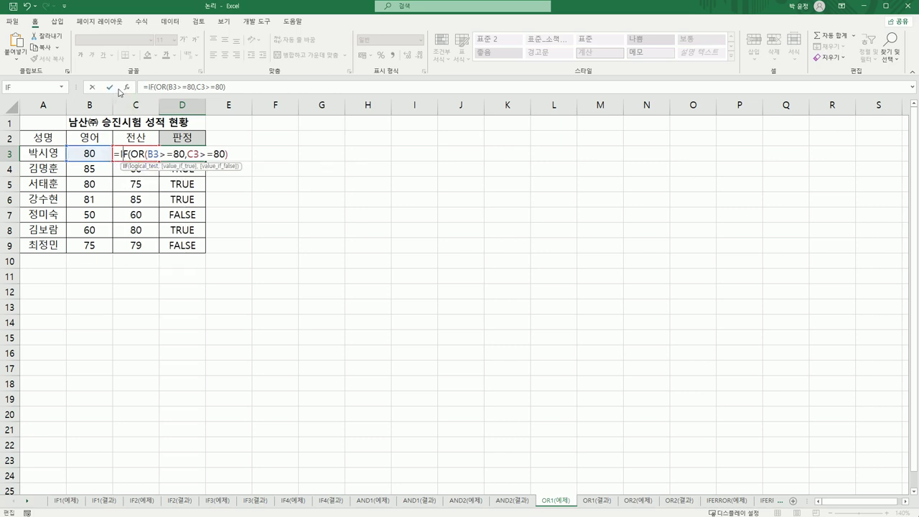
left_click(126, 87)
Have D3's IF return 합격 when true and 불합격 when false, and fill the formula down to D9.
left_click(405, 202)
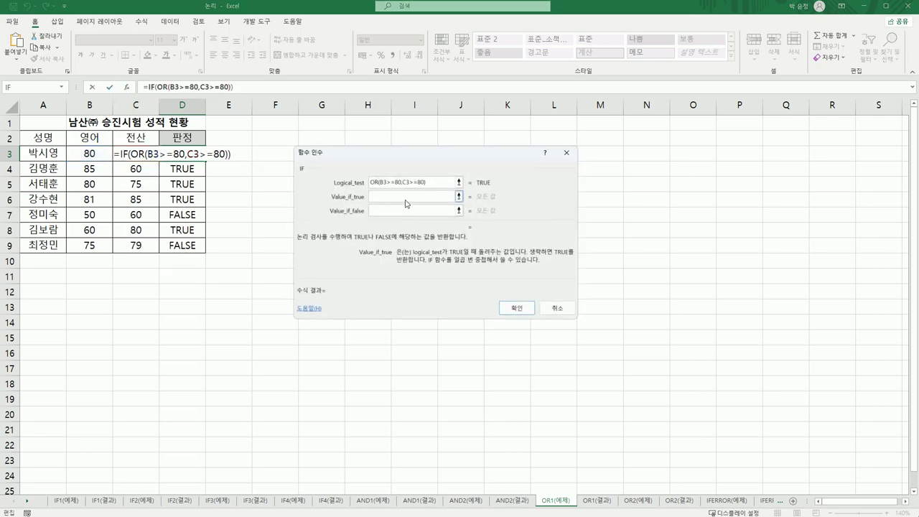
type("합격")
key("Tab")
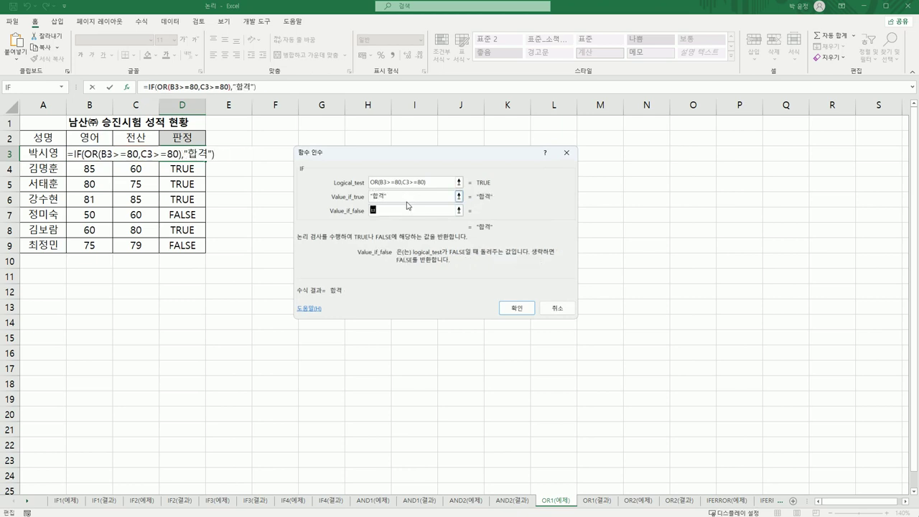
type("불합격")
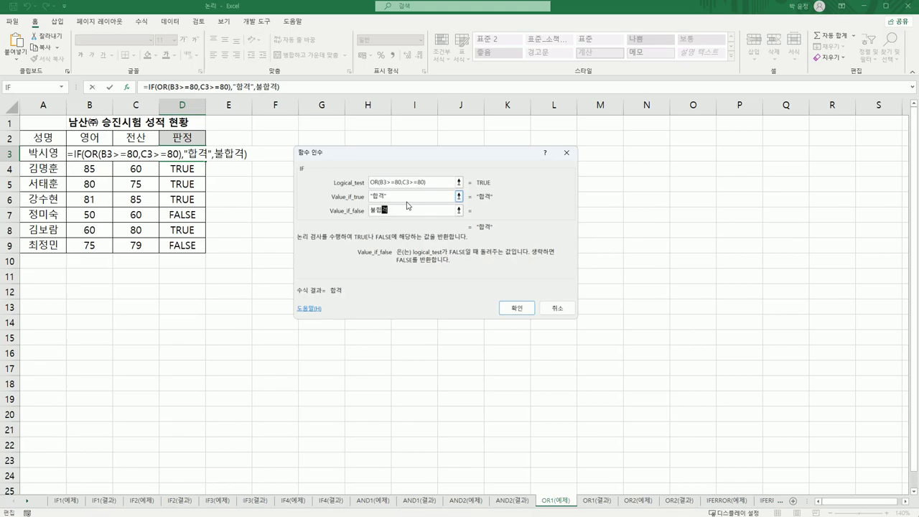
key("Tab")
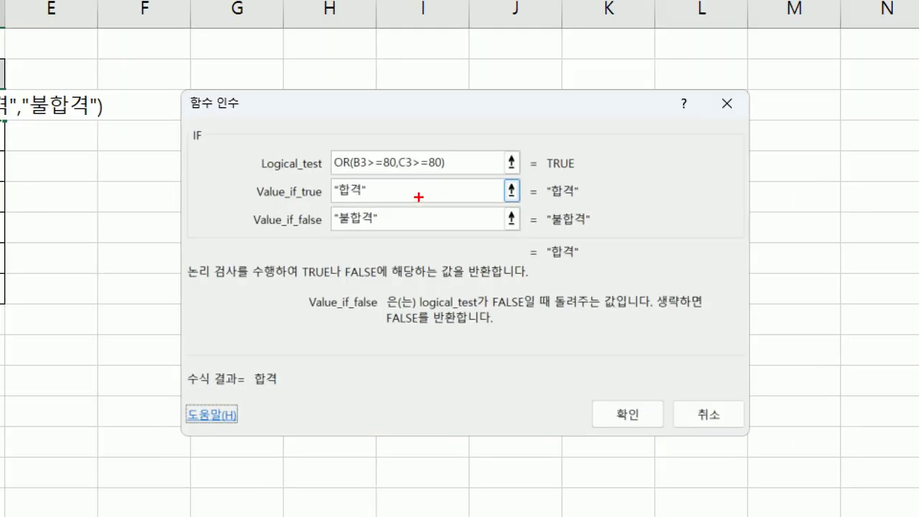
mouse_move(396, 230)
left_mouse_down()
mouse_move(320, 193)
mouse_move(407, 215)
mouse_move(399, 236)
left_mouse_up()
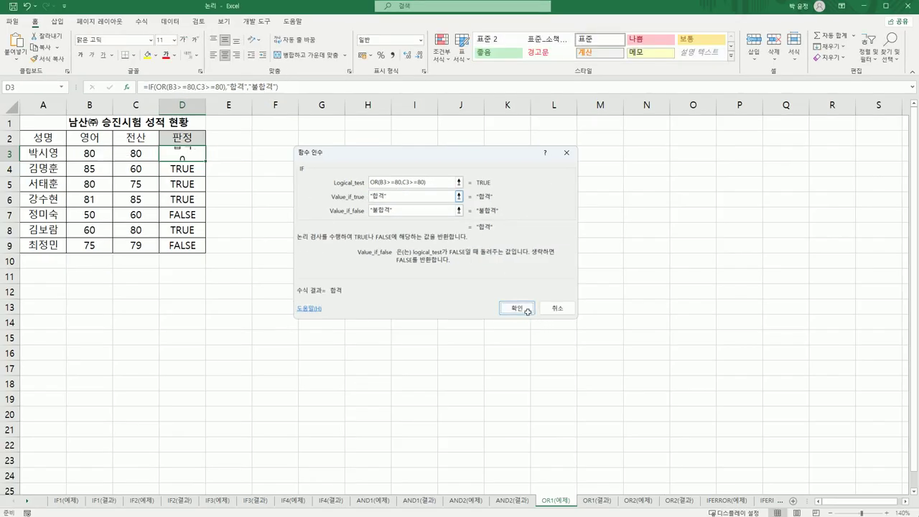
left_click(628, 414)
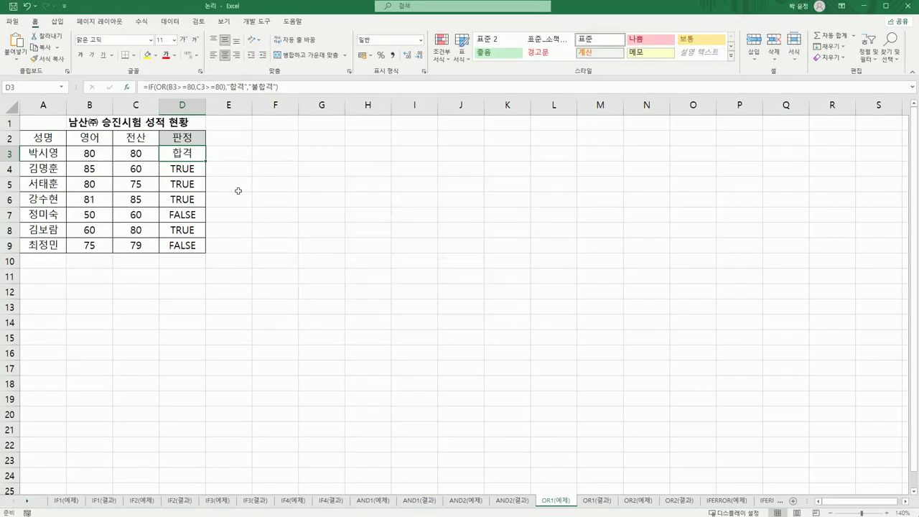
left_click_drag(206, 160, 205, 249)
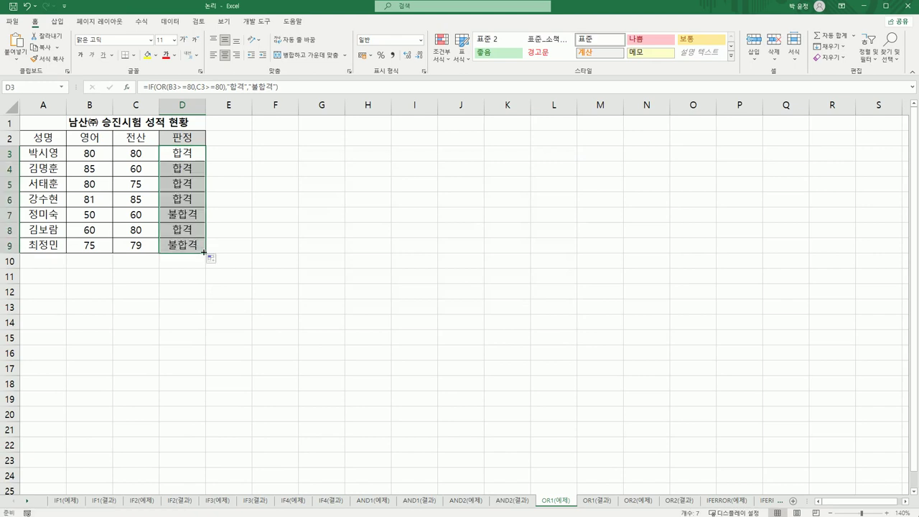
Compare the 판정 column on OR1(예제) with the OR1(결과) sheet.
left_click(593, 501)
left_click(560, 501)
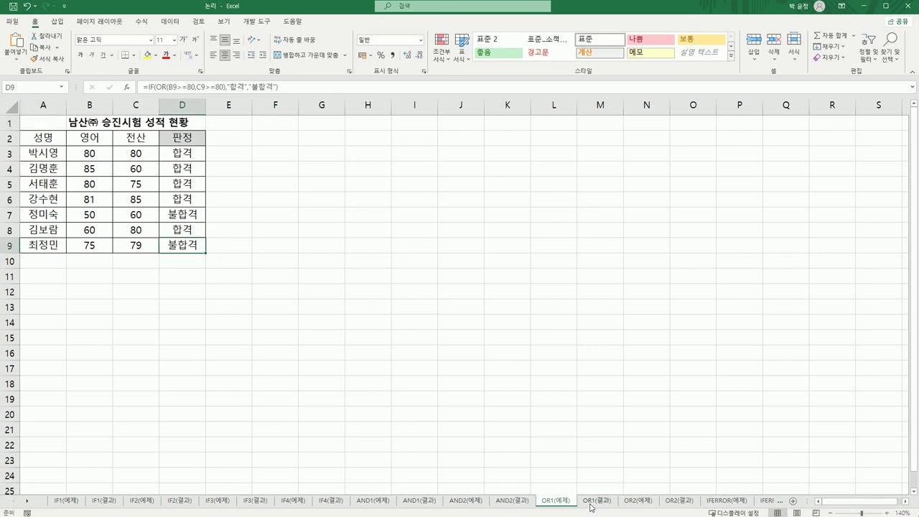
left_click(590, 501)
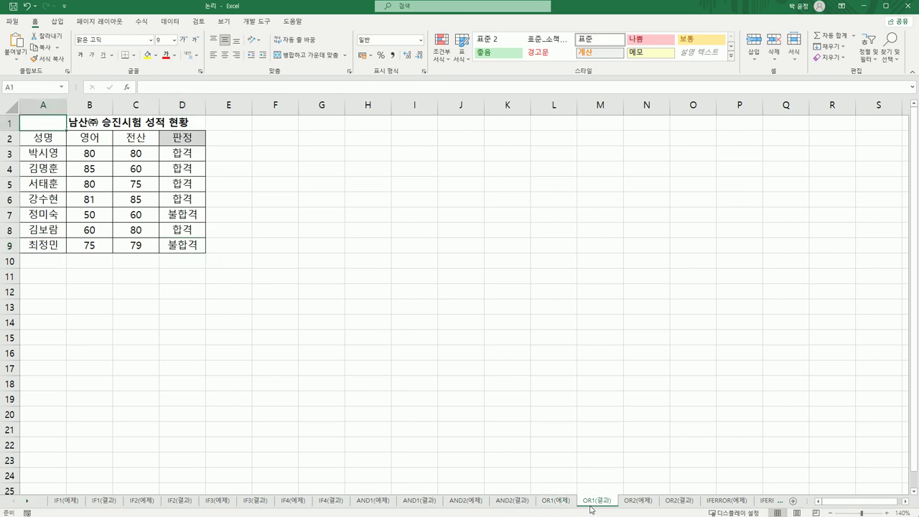
On the OR2(예제) sheet, examine the 주민등록번호 entries in C3 to C8 and the empty 성별 column.
left_click(639, 501)
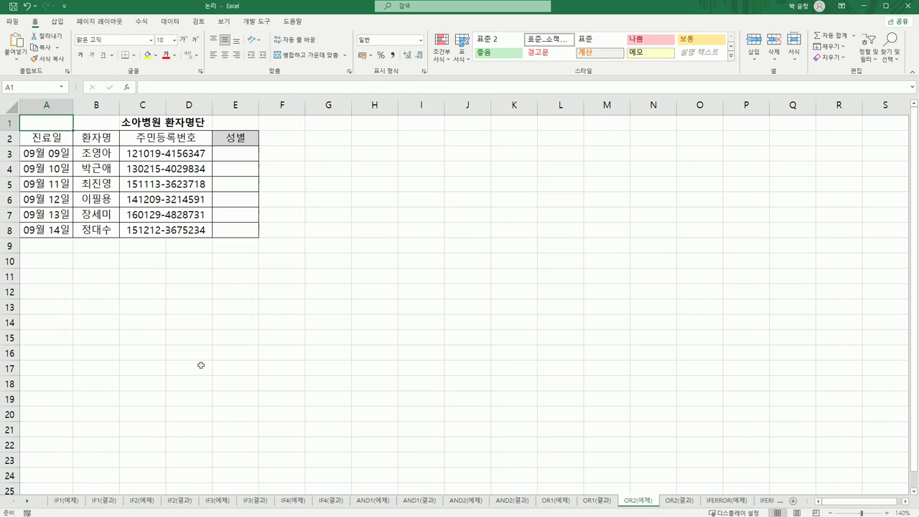
left_click_drag(155, 157, 151, 229)
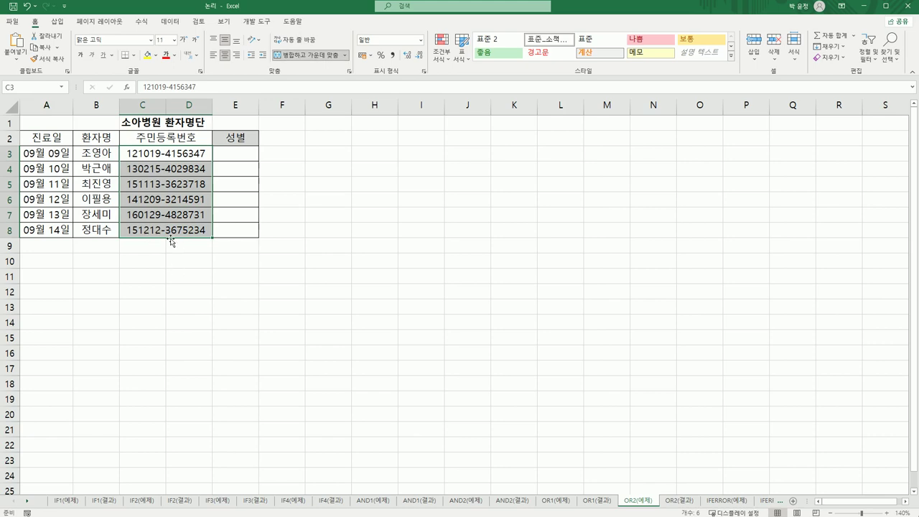
left_click(236, 155)
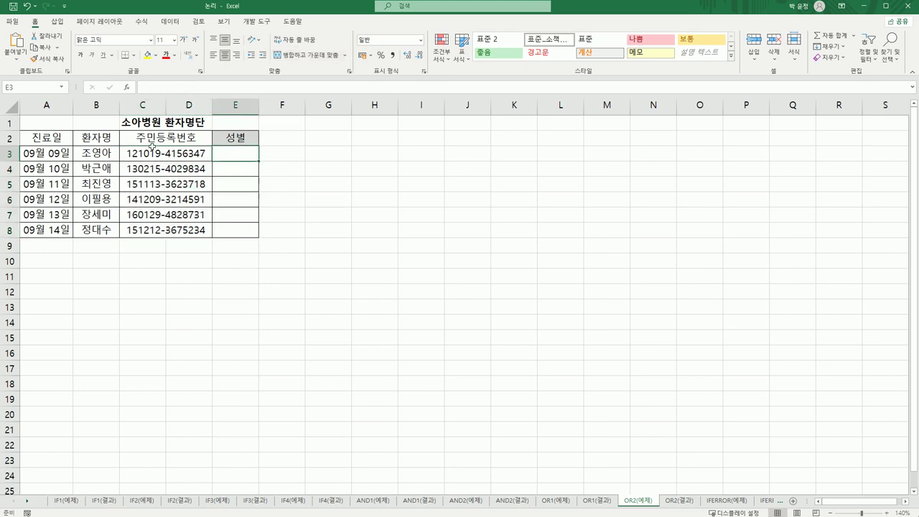
left_click_drag(151, 147, 159, 233)
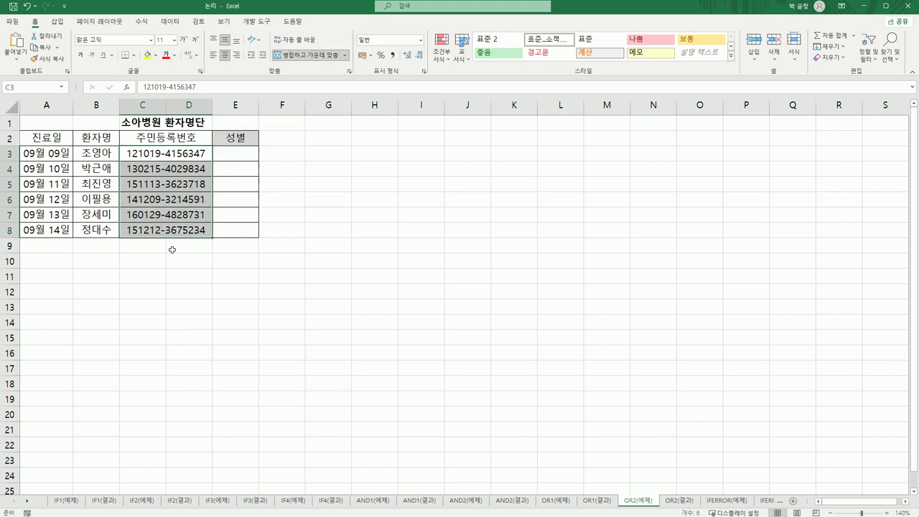
Start a MID function in E3 with C3 as its text argument.
left_click(243, 156)
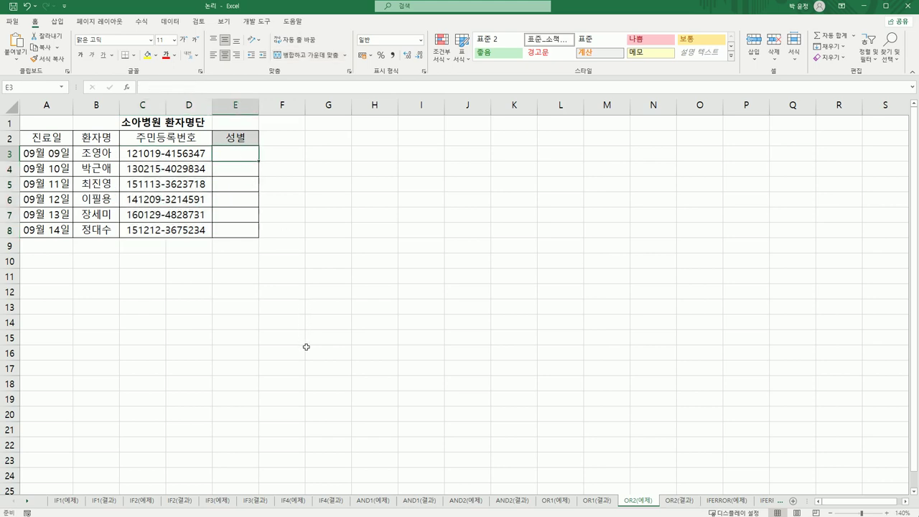
type("=")
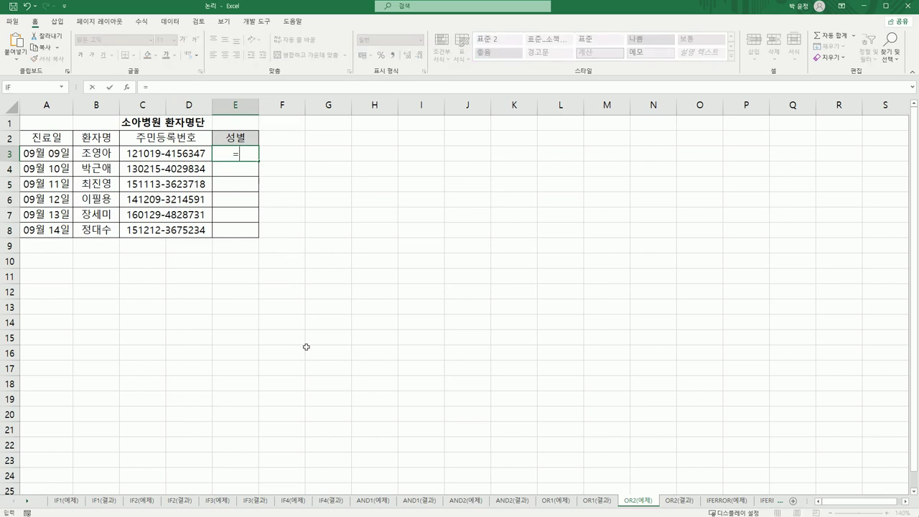
type("mi")
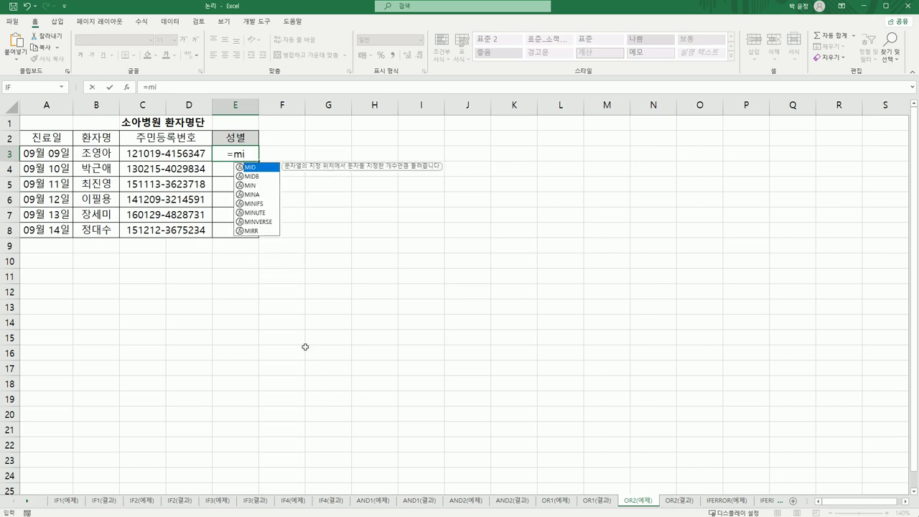
key("Escape")
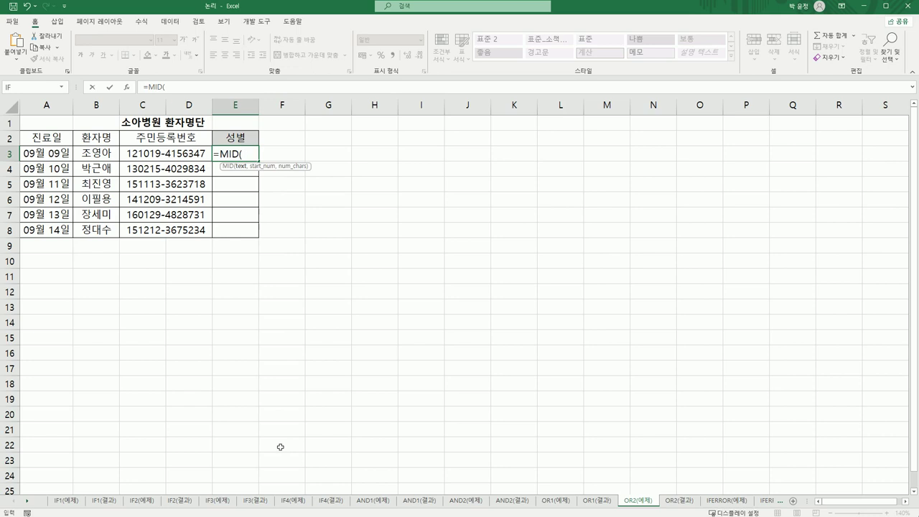
left_click(126, 87)
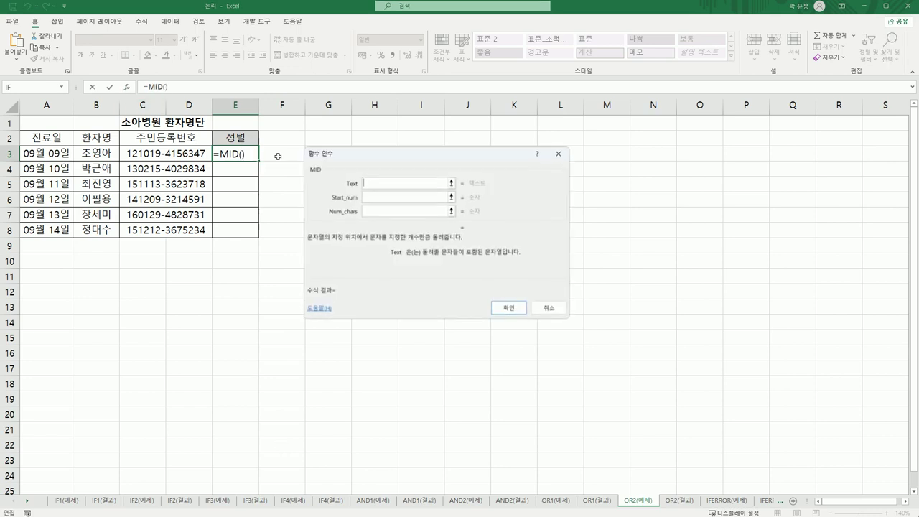
left_click_drag(416, 160, 459, 193)
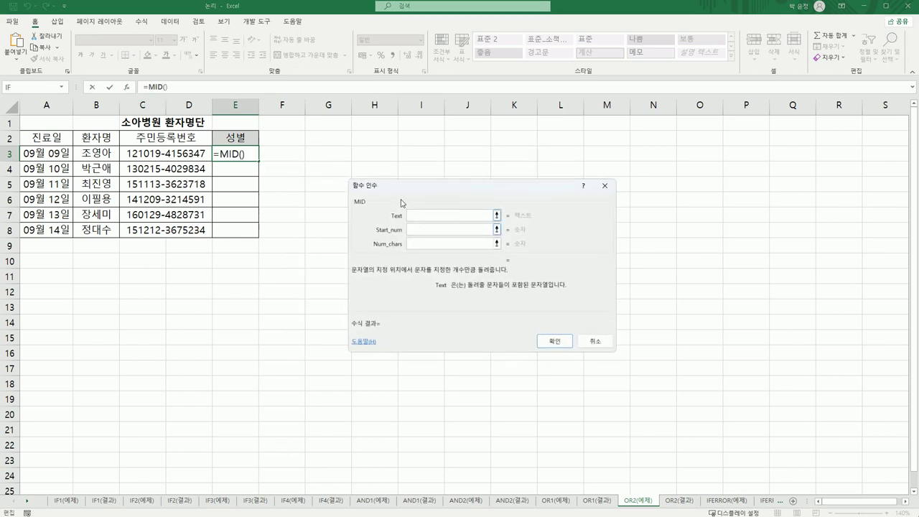
left_click(170, 155)
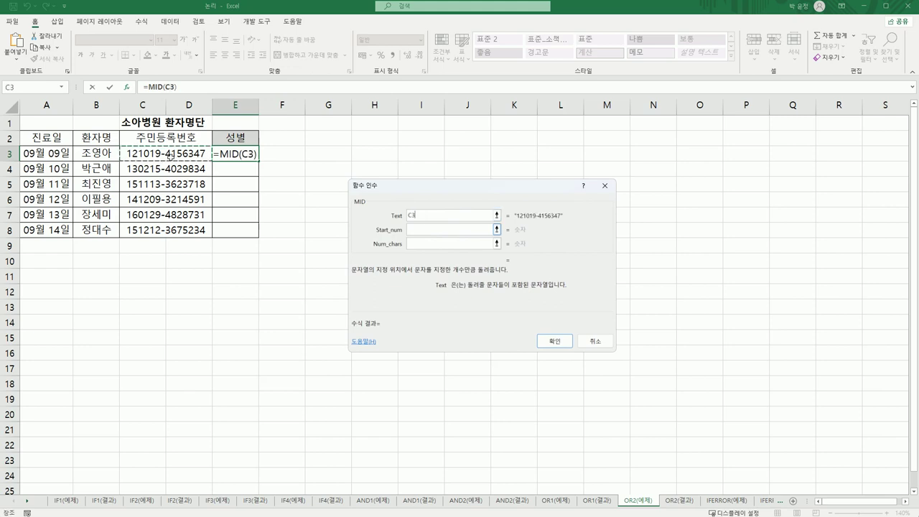
Set the MID start position to 8 and the character count to 1, and fill the formula down to E8.
left_click(419, 230)
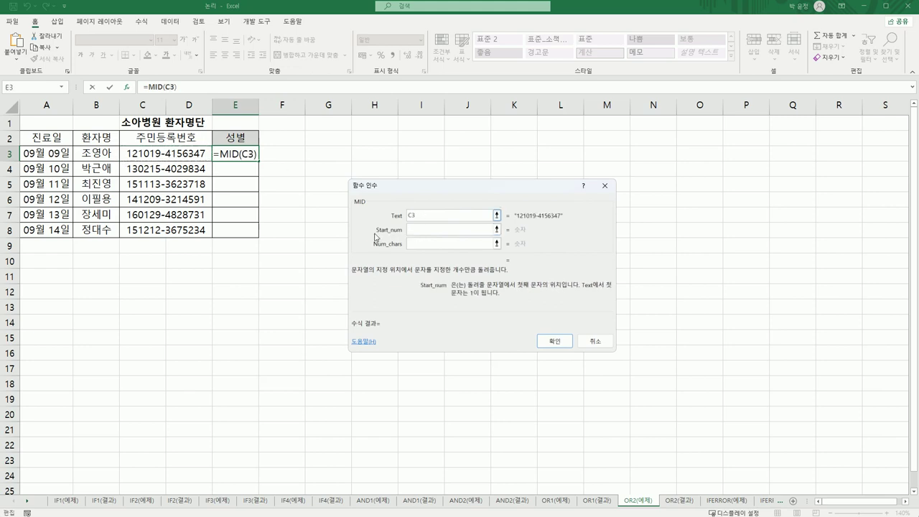
type("8")
left_click(433, 244)
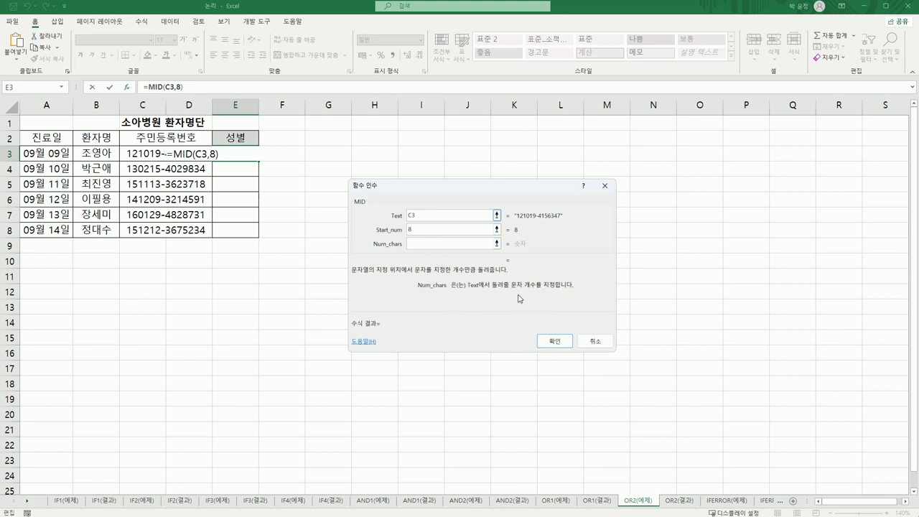
type("1")
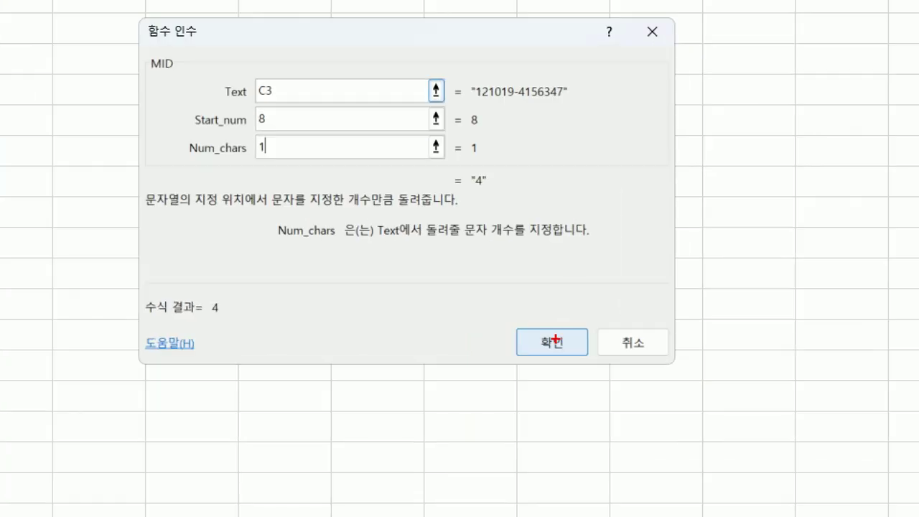
mouse_move(313, 118)
left_mouse_down()
mouse_move(229, 64)
mouse_move(315, 140)
mouse_move(319, 161)
left_mouse_up()
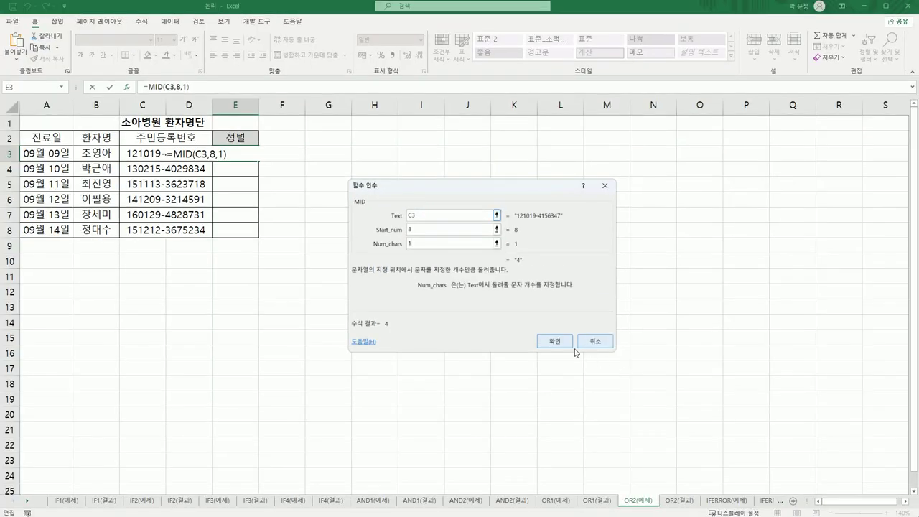
left_click(554, 342)
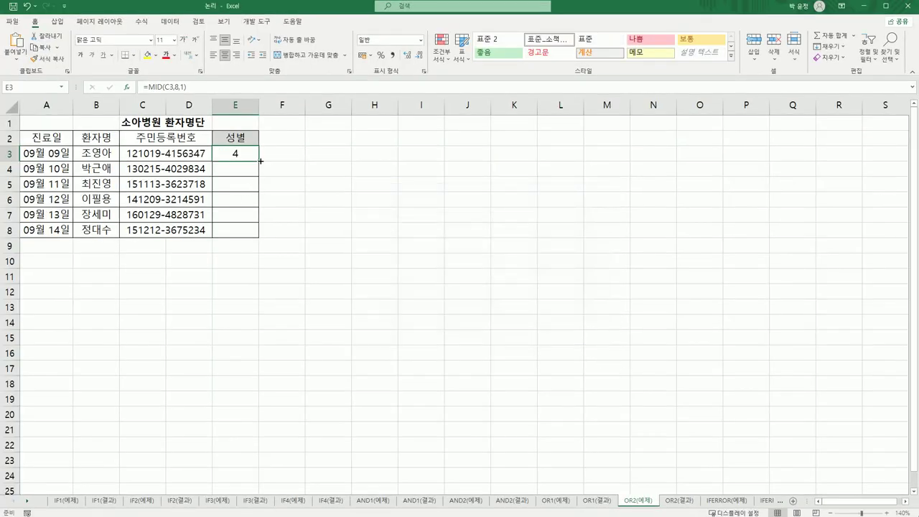
left_click_drag(260, 168, 254, 237)
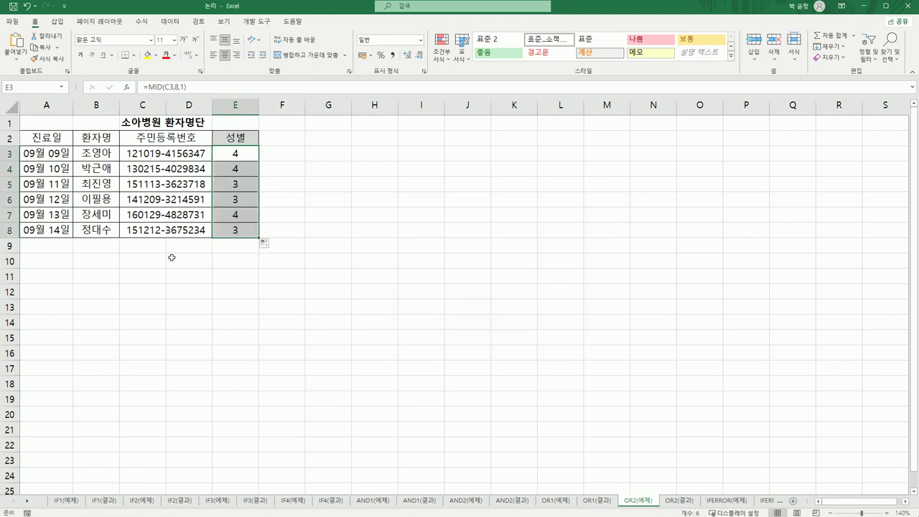
Check the MID result in E3 against the registration number in C3.
left_click(241, 157)
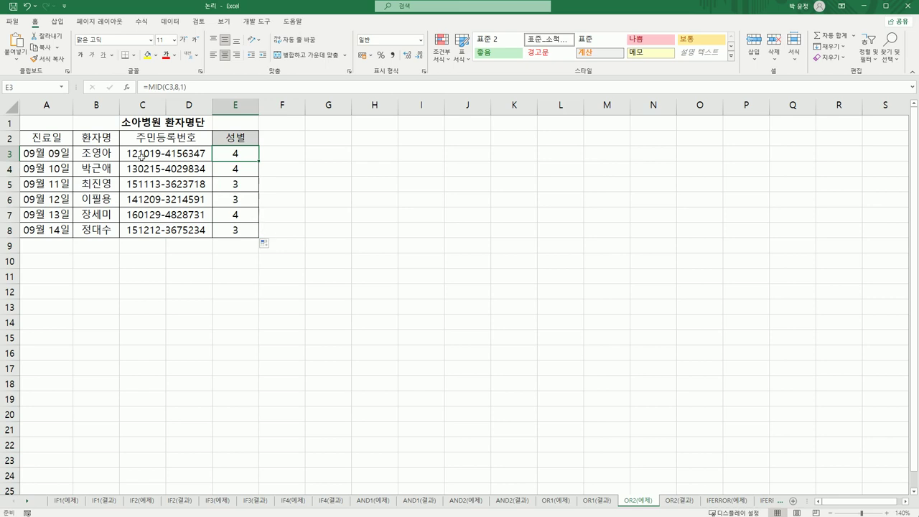
left_click(141, 155)
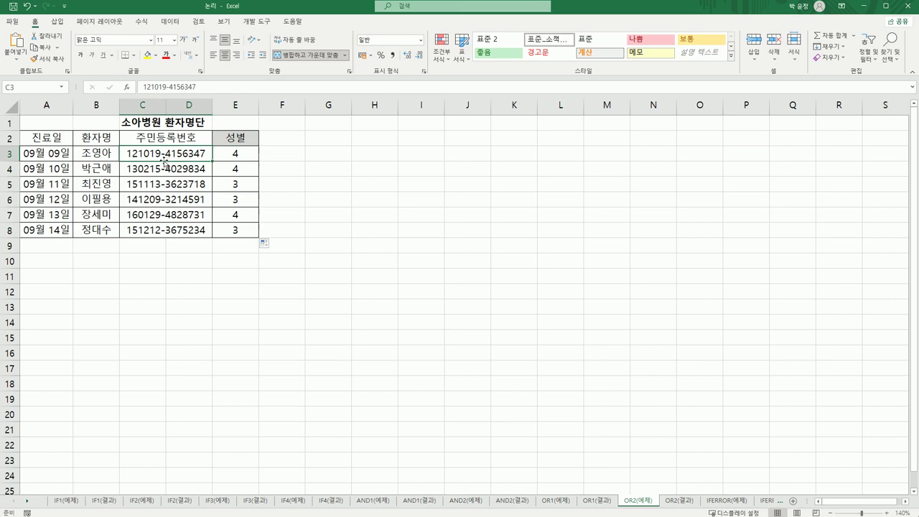
left_click(244, 154)
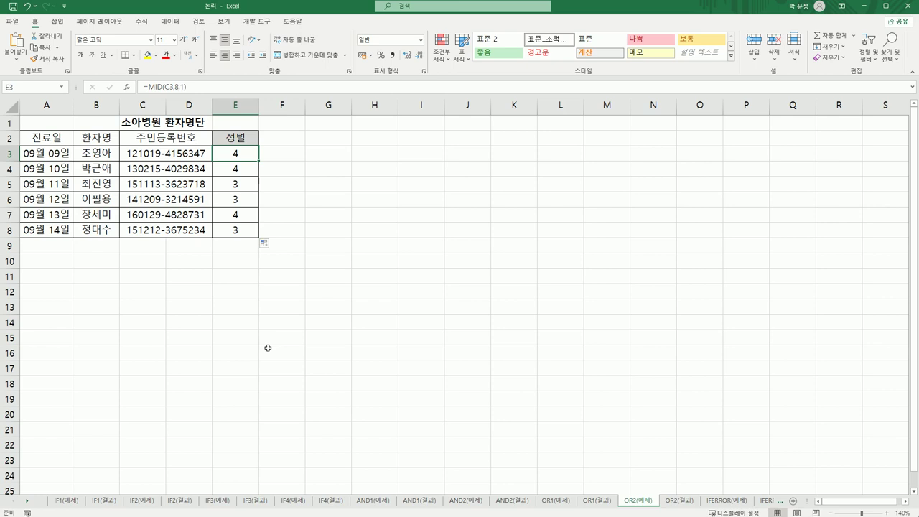
Wrap the MID formula in E3 in an OR function and open the OR function's arguments.
double_click(230, 154)
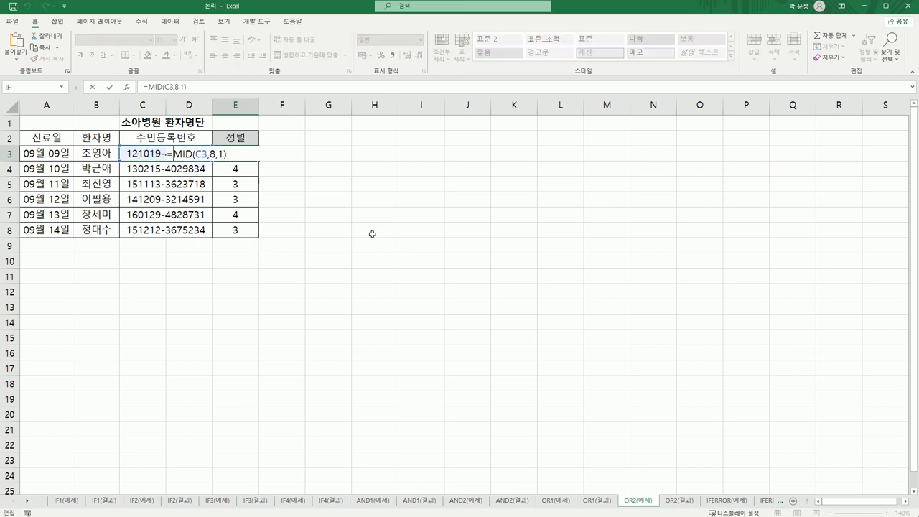
type("or")
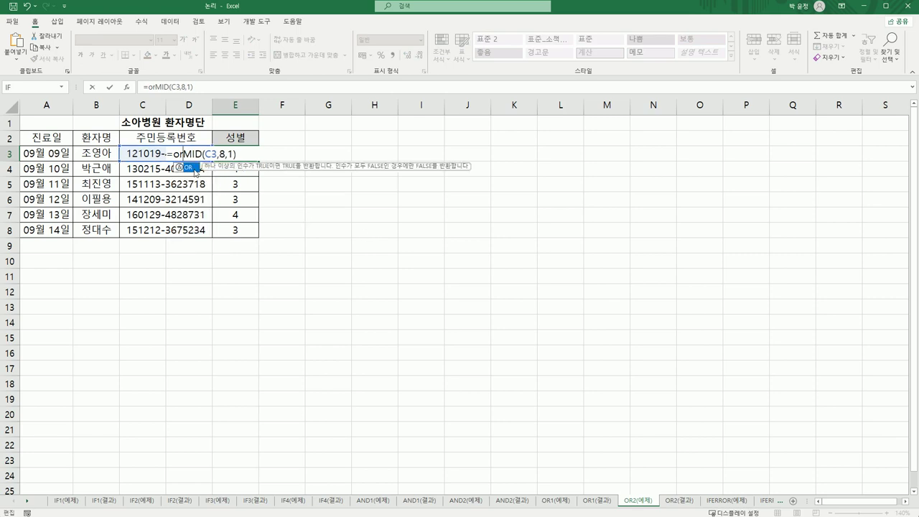
double_click(194, 169)
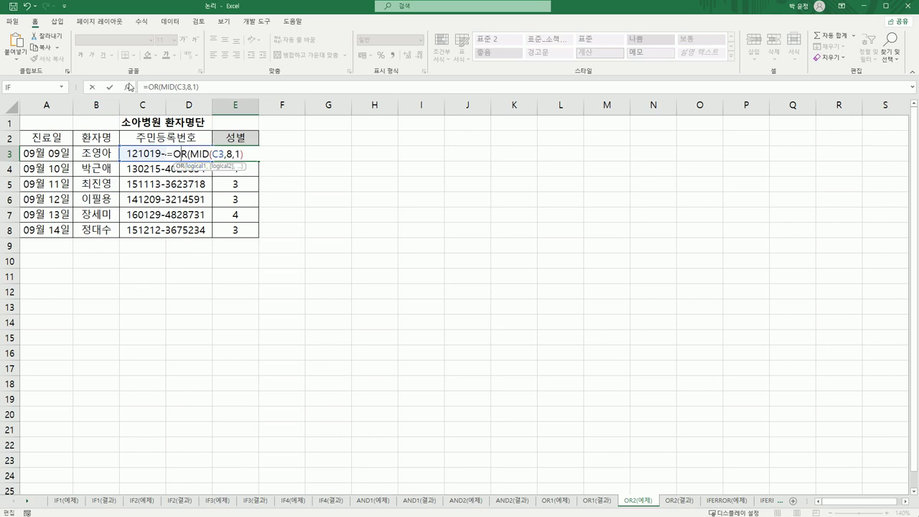
left_click(130, 89)
left_click(439, 201)
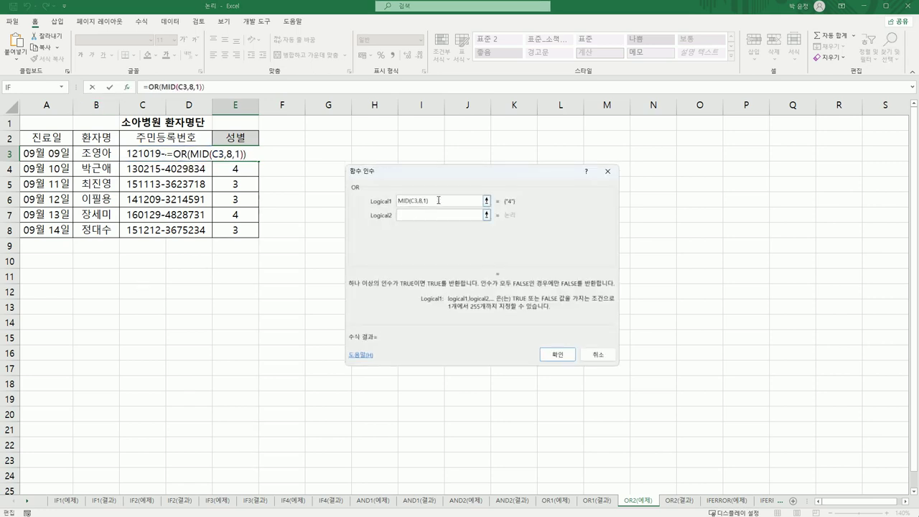
Set the first OR condition to MID(C3,8,1)="1".
left_click(448, 199)
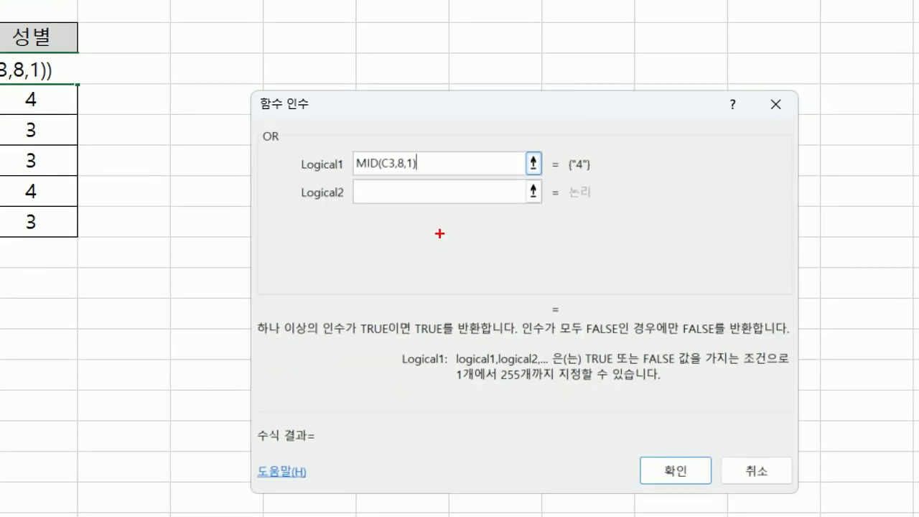
mouse_move(429, 160)
left_mouse_down()
mouse_move(461, 152)
mouse_move(477, 185)
left_mouse_up()
left_click_drag(493, 132, 501, 152)
key("Escape")
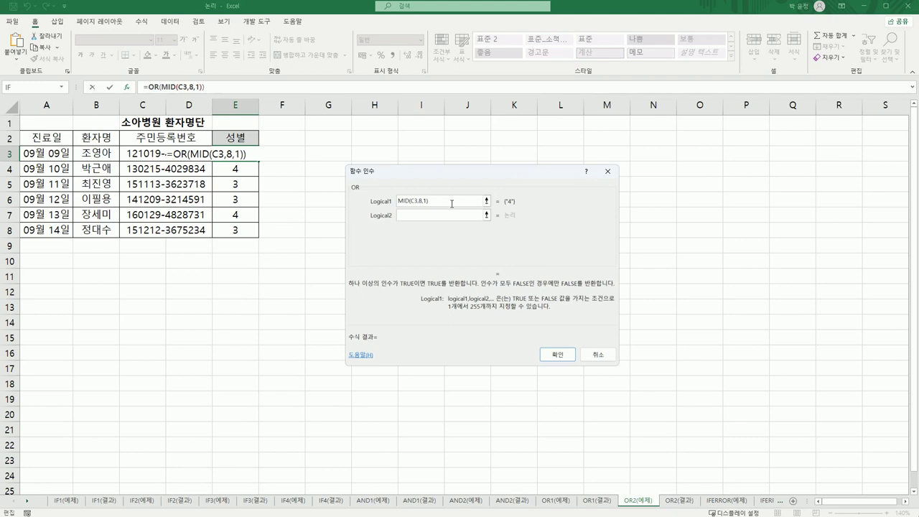
type("=\"1\"")
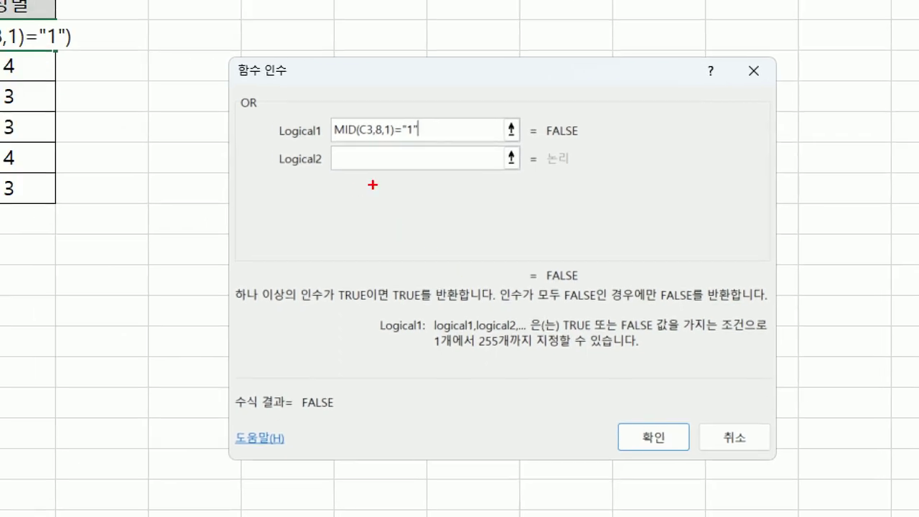
mouse_move(427, 133)
left_mouse_down()
mouse_move(406, 150)
mouse_move(422, 109)
mouse_move(423, 149)
left_mouse_up()
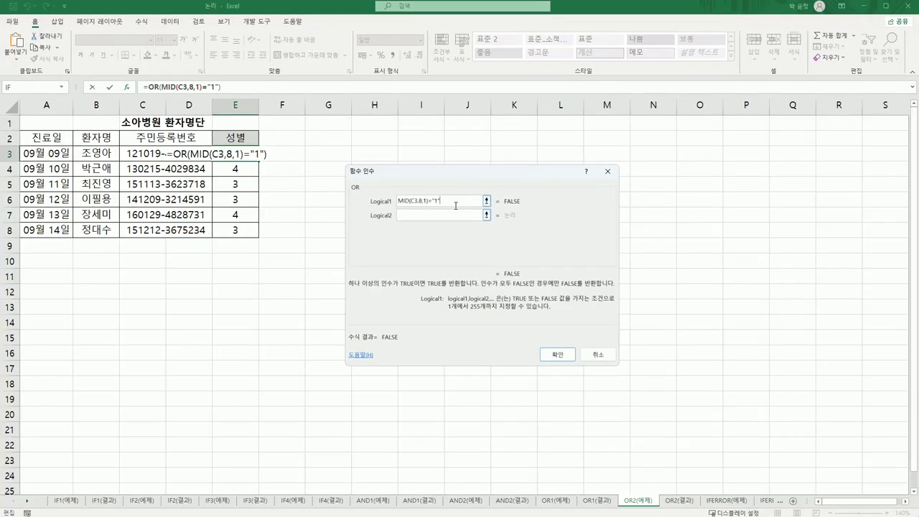
Copy the first OR condition into the second one and change its comparison value so it reads MID(C3,8,1)="3".
left_click_drag(453, 204, 372, 201)
key("ctrl+c")
left_click(403, 215)
key("ctrl+v")
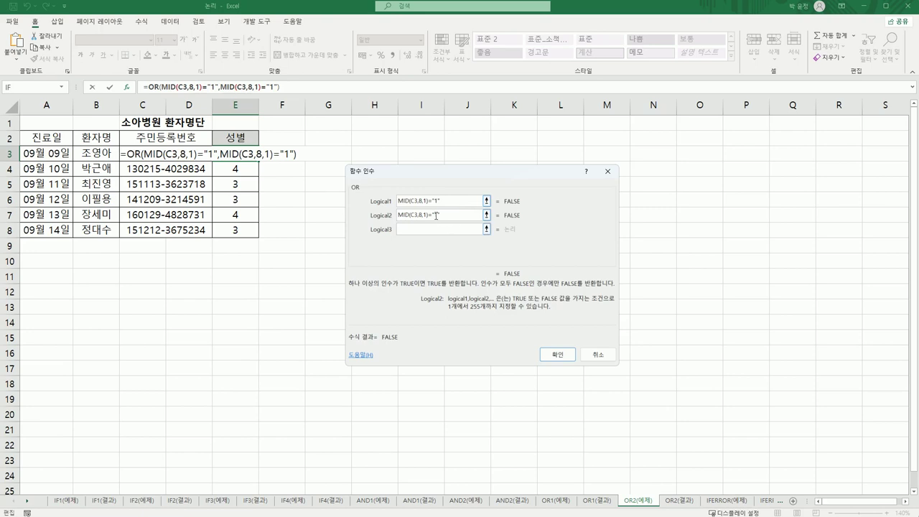
double_click(438, 215)
type("3")
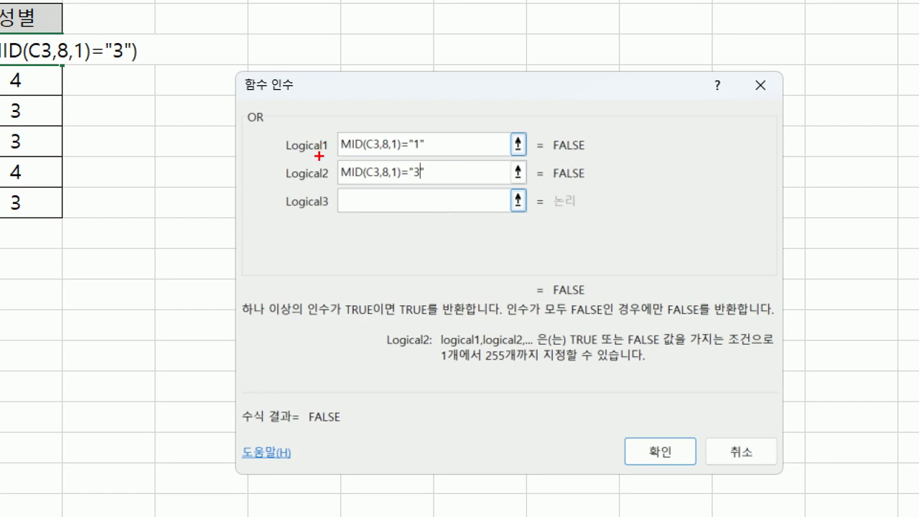
left_click_drag(327, 158, 441, 155)
mouse_move(416, 113)
left_mouse_down()
mouse_move(420, 129)
mouse_move(440, 98)
left_mouse_up()
mouse_move(415, 220)
left_mouse_down()
mouse_move(420, 194)
mouse_move(452, 211)
left_mouse_up()
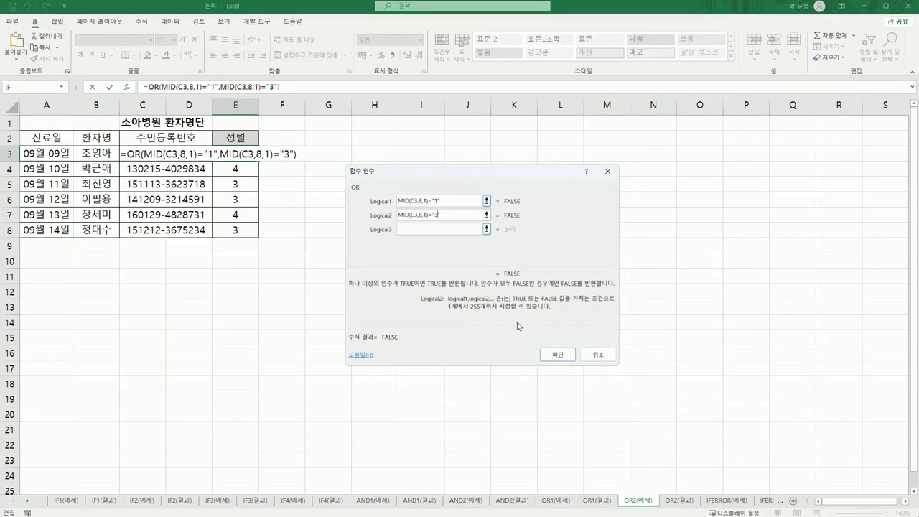
Confirm the OR formula in E3 and fill it down to E8.
left_click(660, 451)
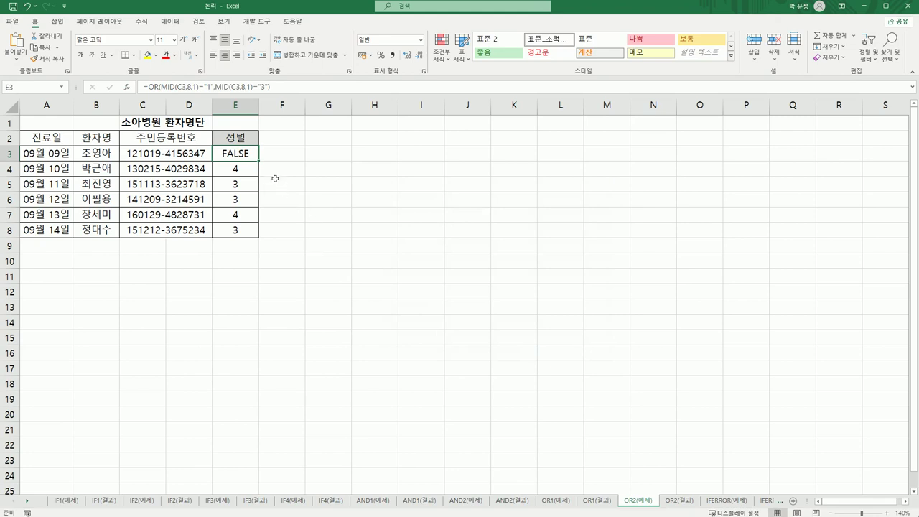
left_click_drag(259, 163, 260, 240)
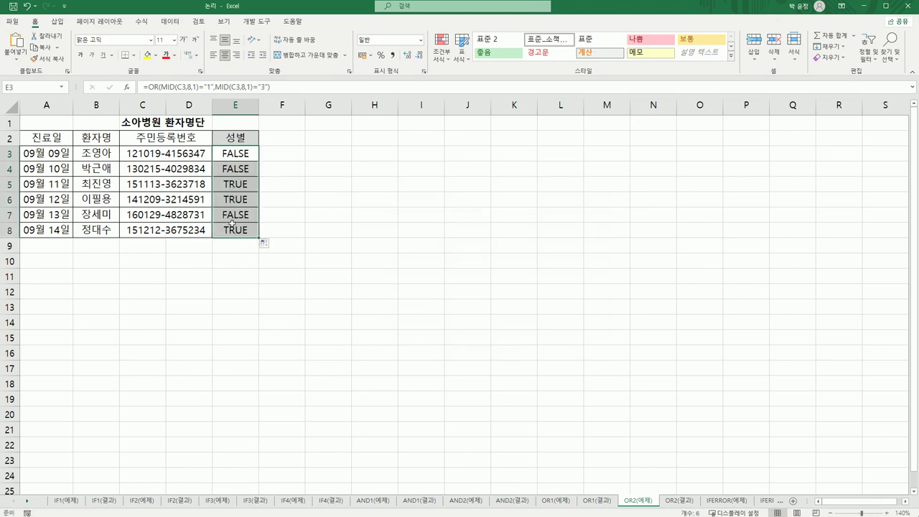
left_click(237, 154)
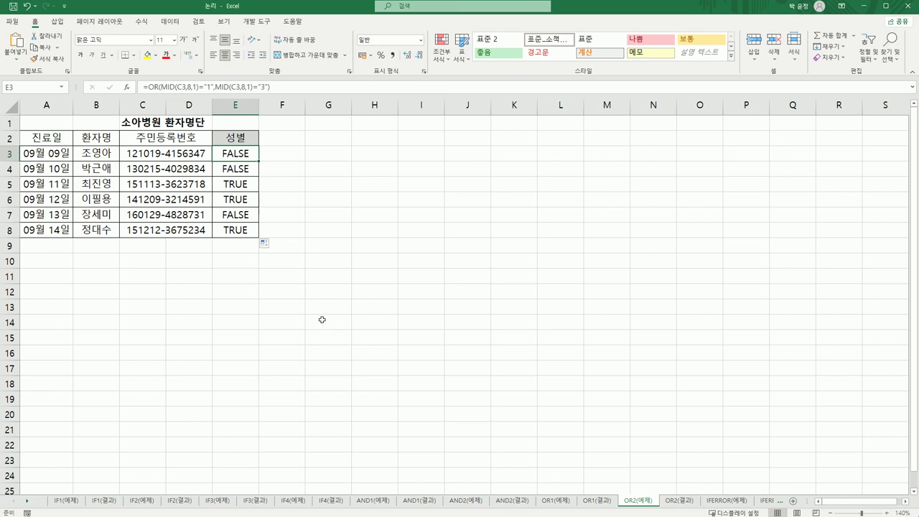
Wrap the OR formula in E3 in an IF function as its logical test and open the IF arguments.
double_click(228, 153)
key("Home")
key("Right")
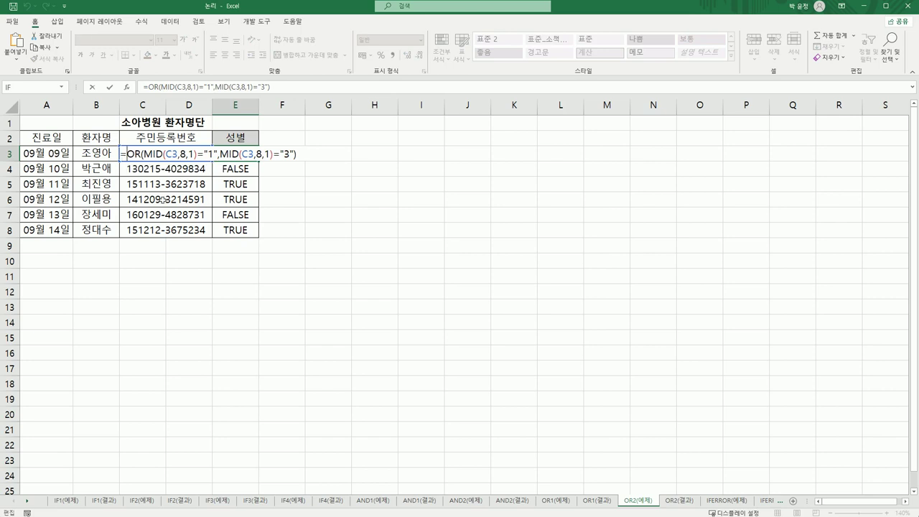
type("i")
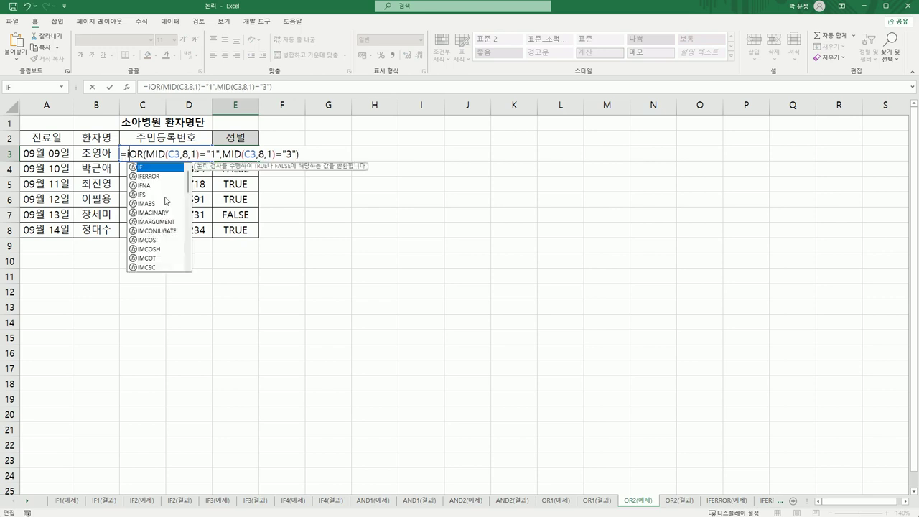
type("f")
left_click(130, 153)
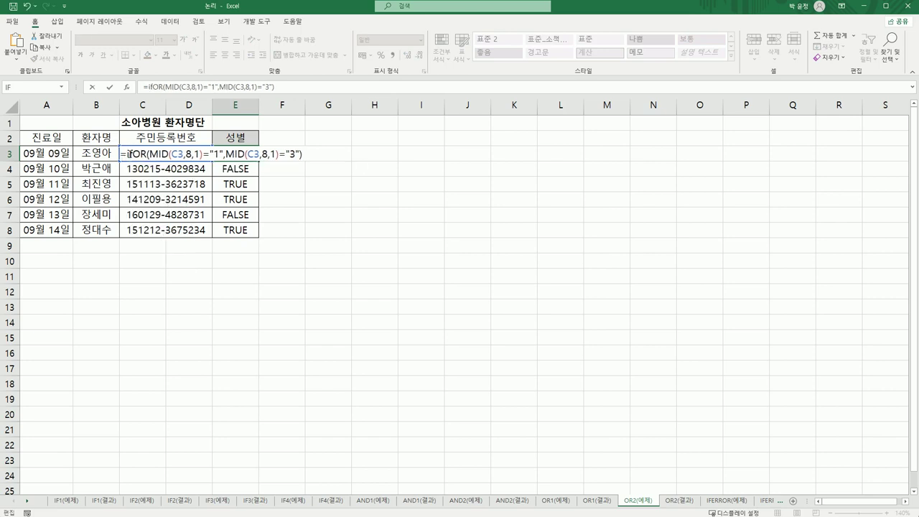
key("Delete")
key("Delete")
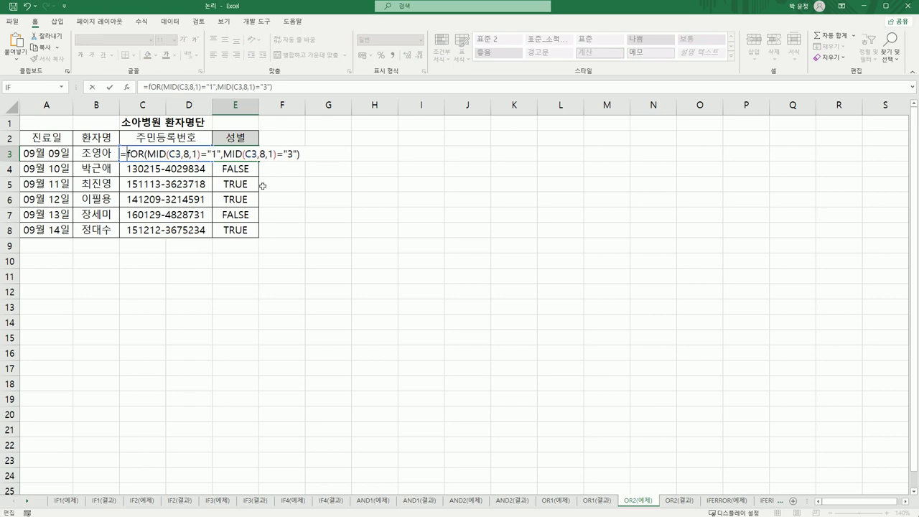
type("i")
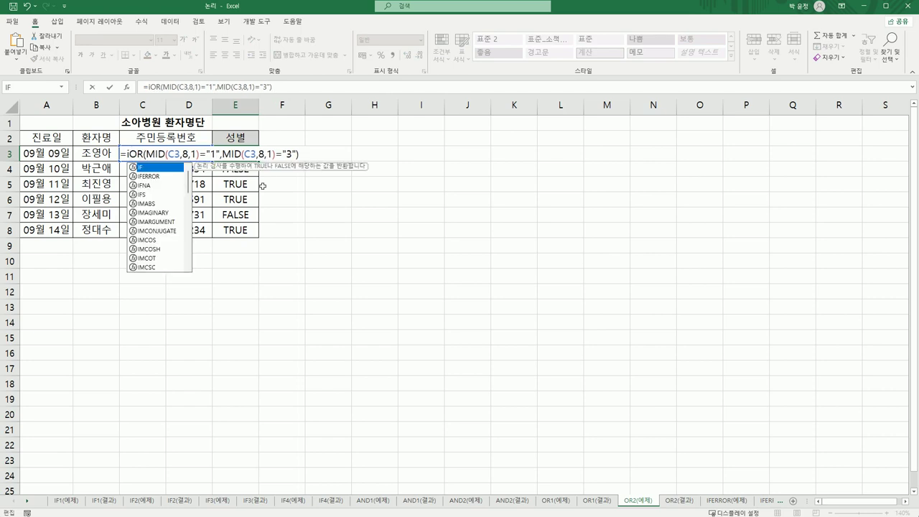
key("Tab")
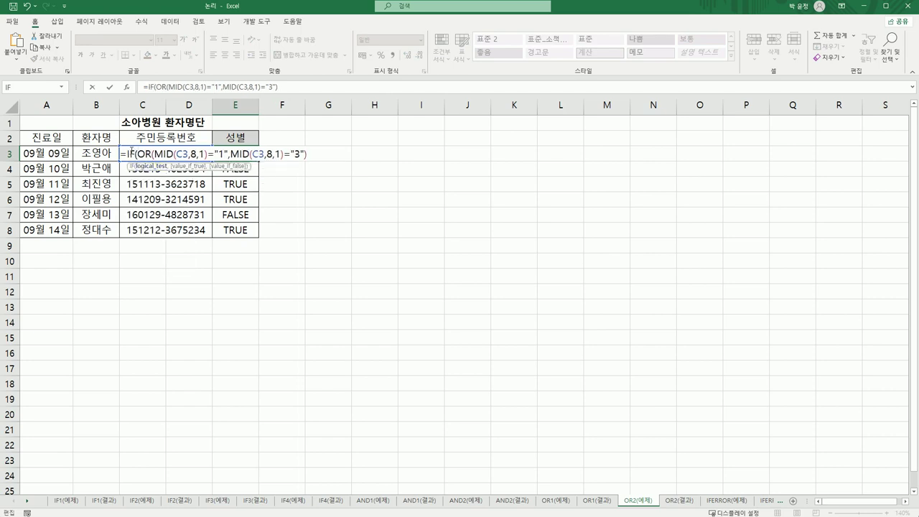
left_click(126, 87)
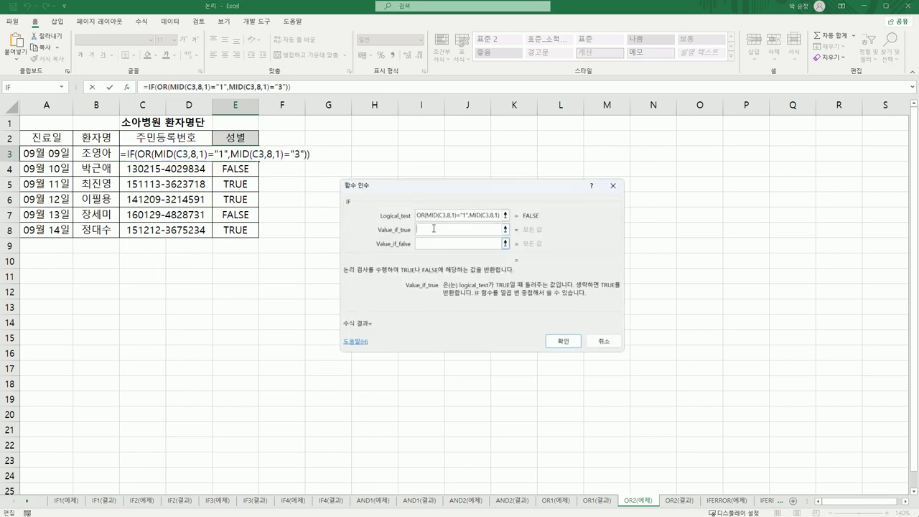
Make the IF formula in E3 return "남" when true and "여" when false, and fill it down to E8.
left_click(498, 228)
type("나ㅁ")
key("Tab")
type("여")
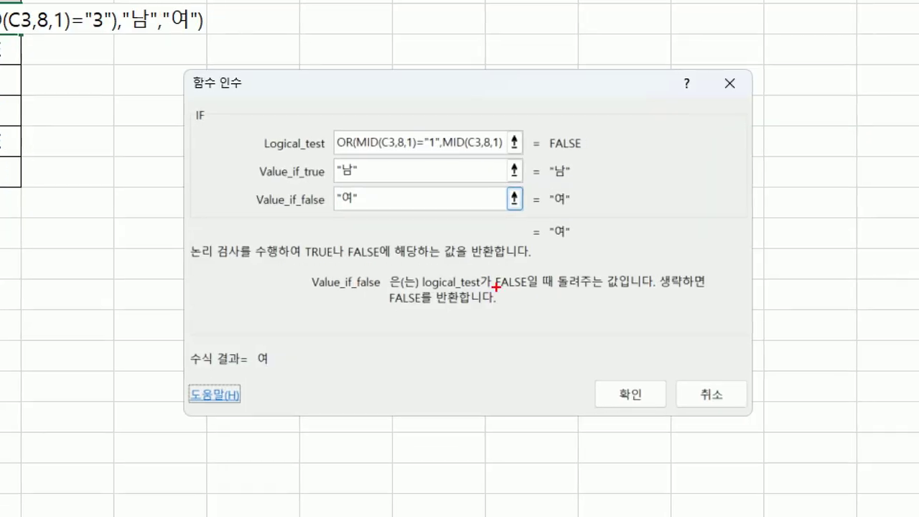
mouse_move(380, 210)
left_mouse_down()
mouse_move(318, 204)
mouse_move(363, 154)
mouse_move(362, 232)
left_mouse_up()
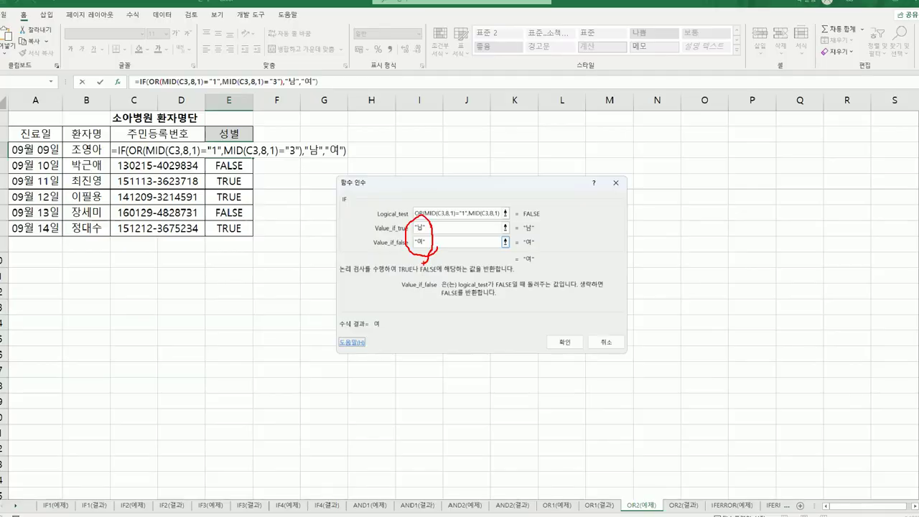
key("Escape")
key("Return")
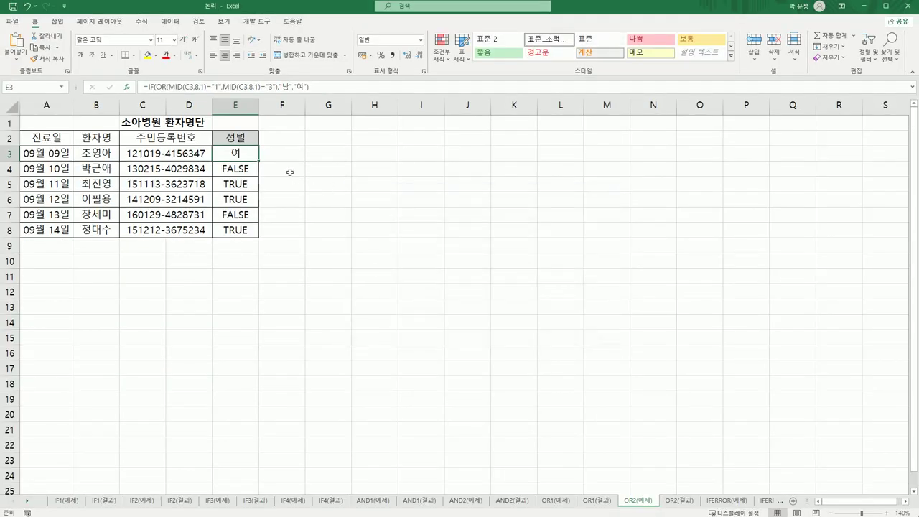
left_click_drag(259, 163, 255, 241)
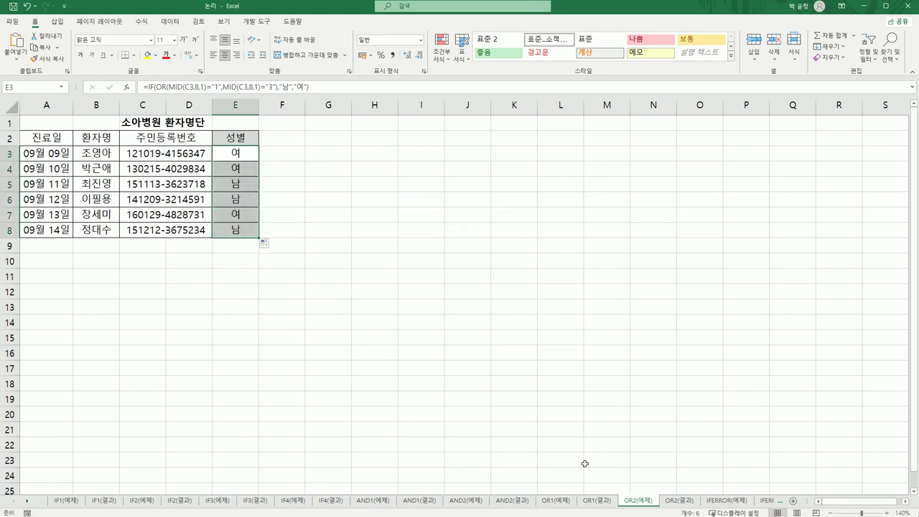
Compare the 성별 column on OR2(예제) with the one on the OR2(결과) sheet.
left_click(639, 506)
left_click(678, 508)
left_click(626, 506)
left_click(662, 508)
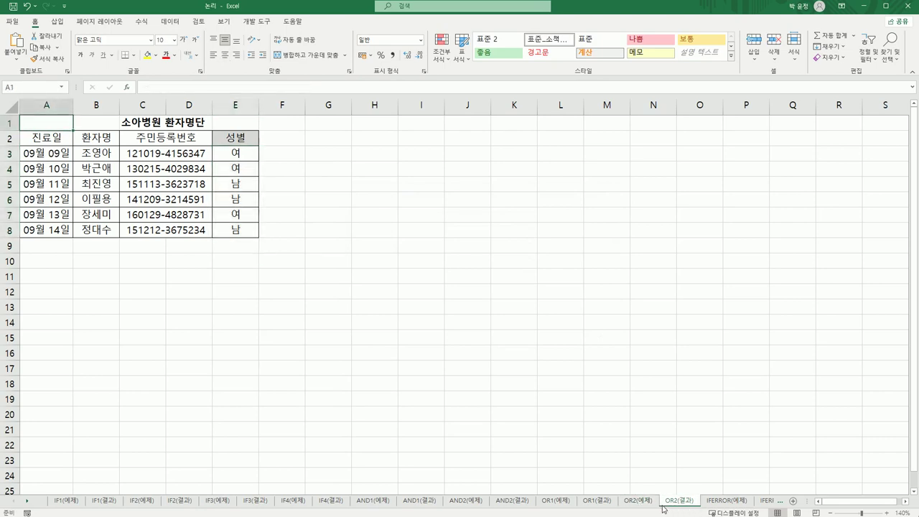
On the IFERROR(예제) sheet, enter =A3/B3 in C3 under 결과 값.
left_click(714, 508)
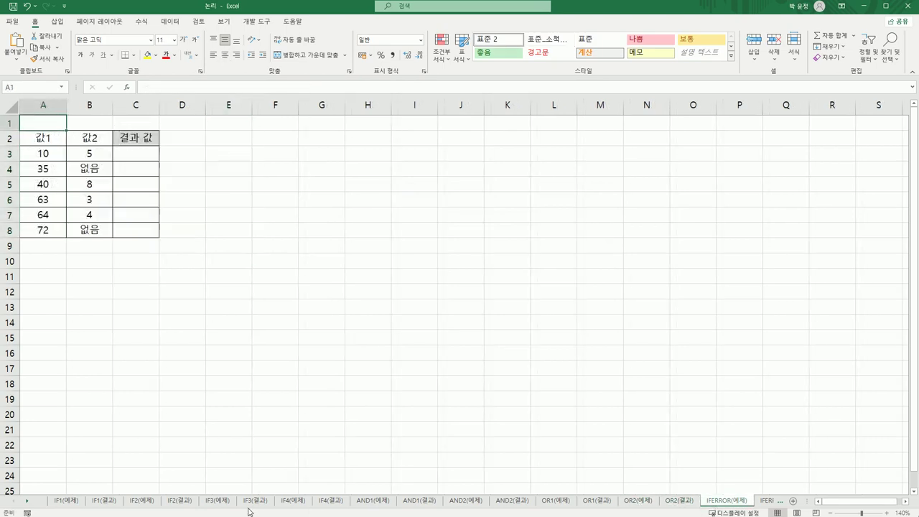
left_click(30, 504)
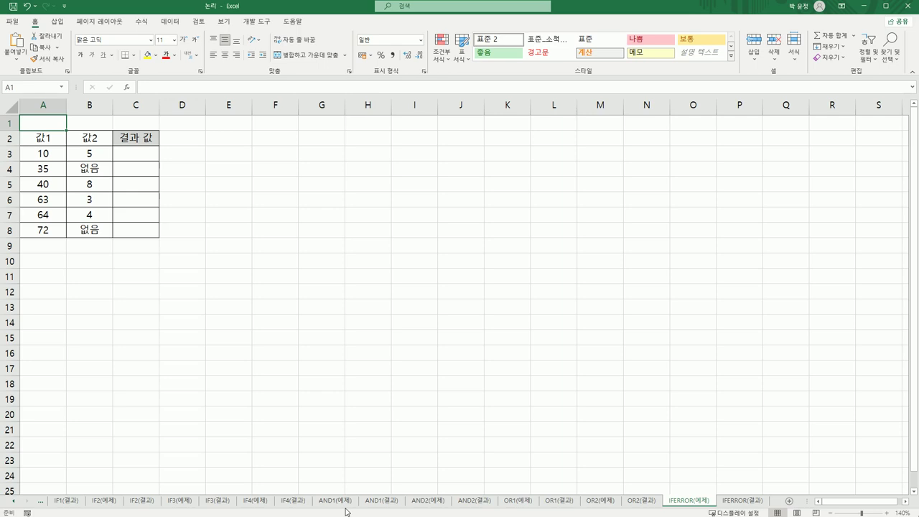
left_click(143, 154)
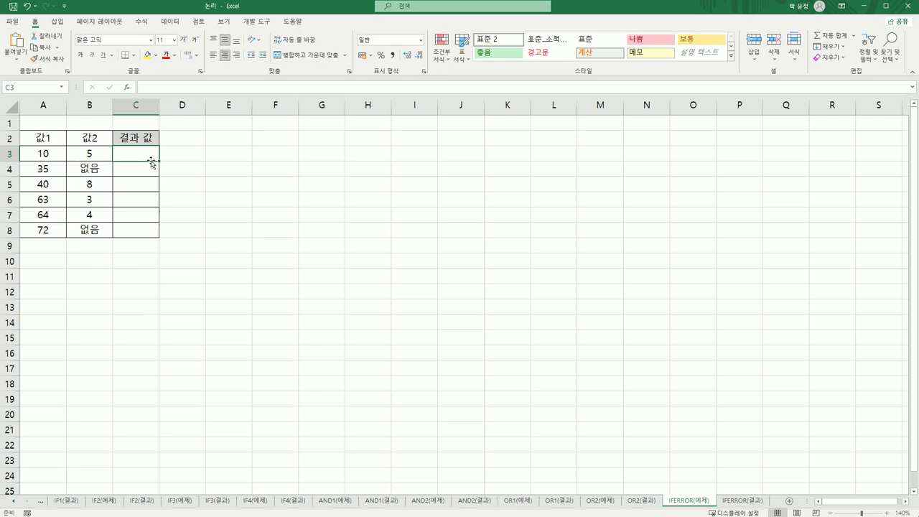
type("=")
left_click(53, 153)
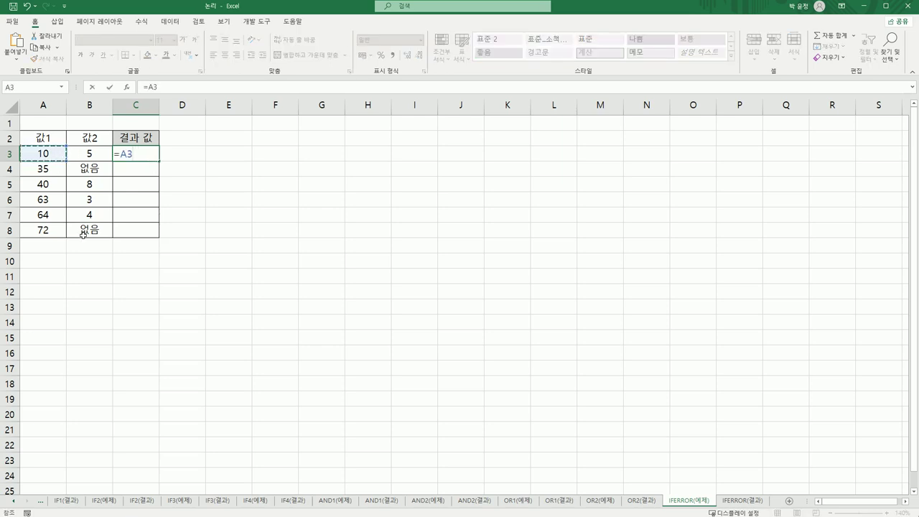
type("/")
left_click(91, 157)
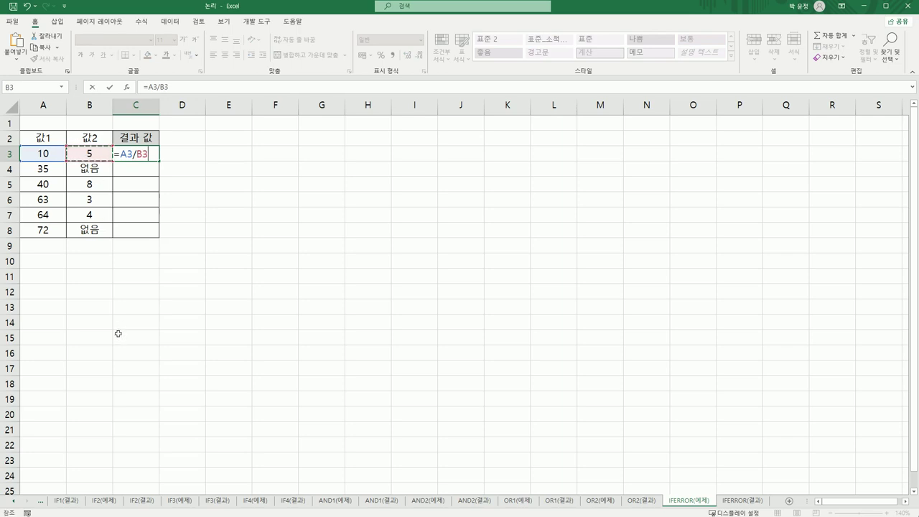
key("Return")
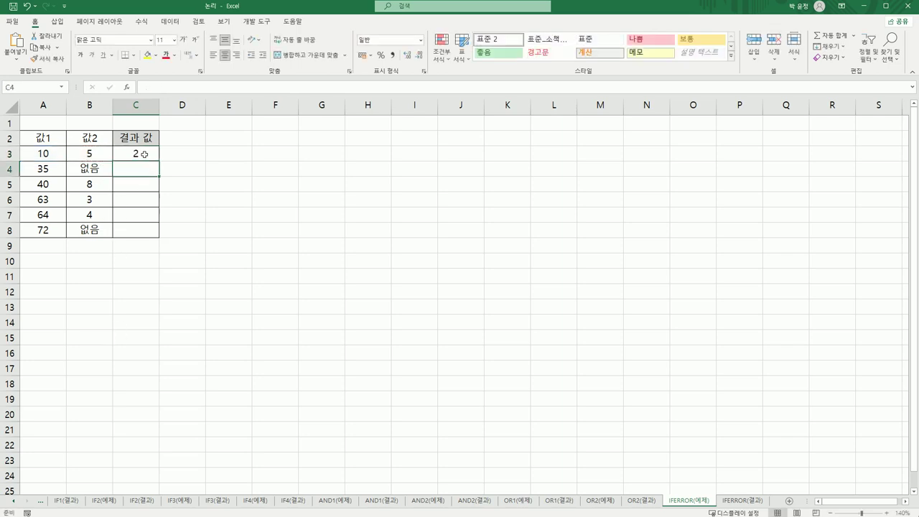
Fill the division formula from C3 down to C8 and check the divisor entries in B4 and B8.
left_click(144, 154)
left_click_drag(157, 161, 159, 242)
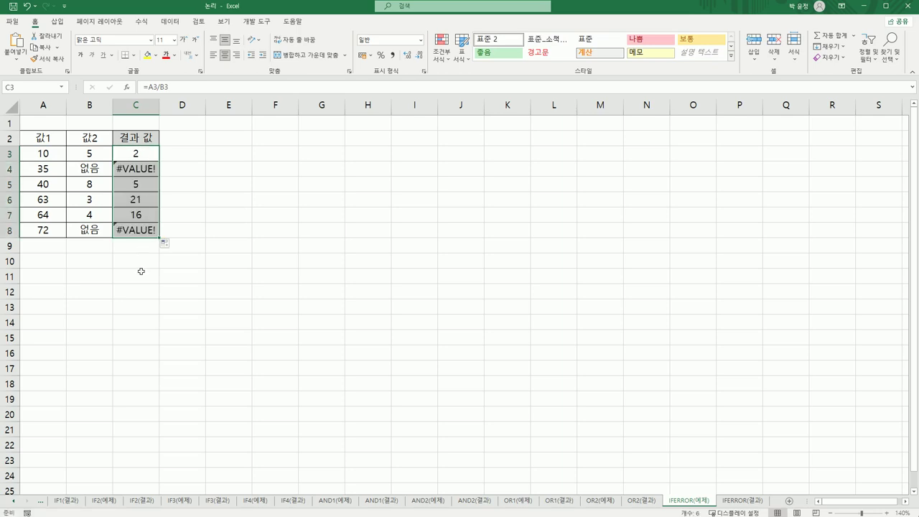
left_click(95, 171)
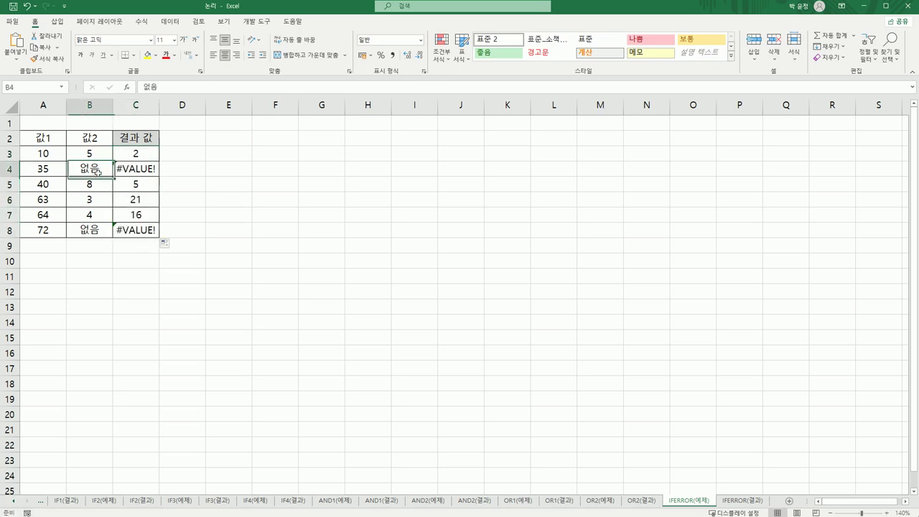
left_click(95, 229)
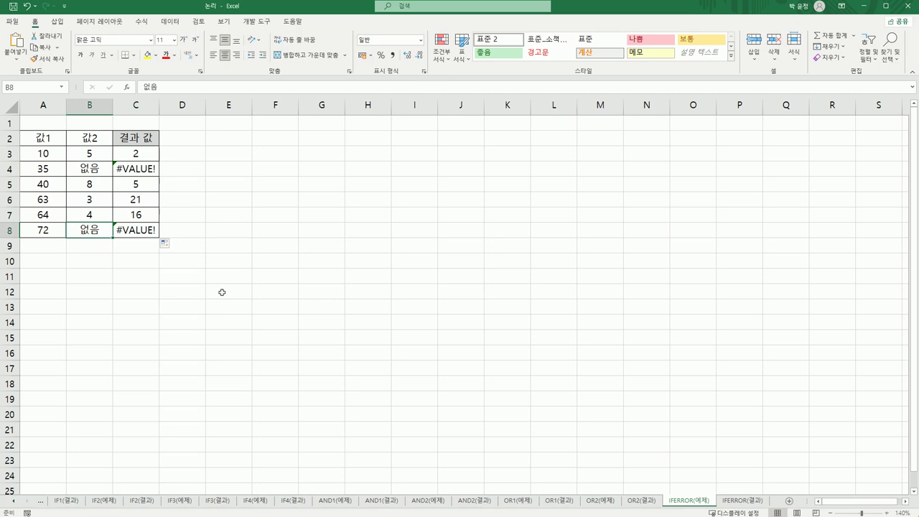
Wrap the A3/B3 division in C3 in the IFERROR function and open its function arguments.
left_click(153, 180)
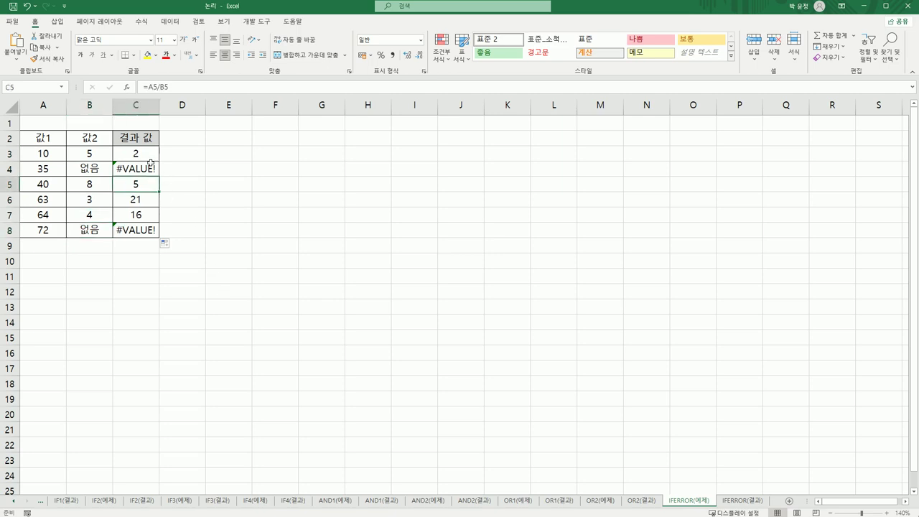
left_click(150, 160)
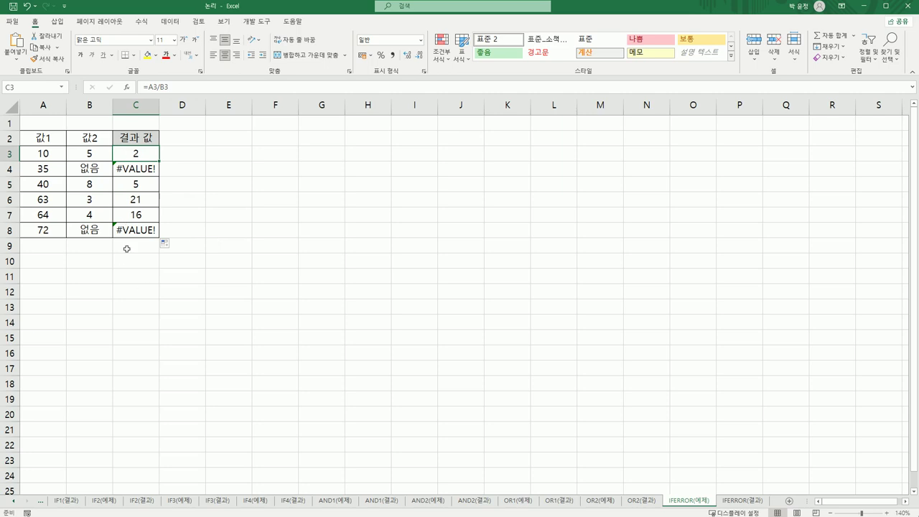
double_click(125, 154)
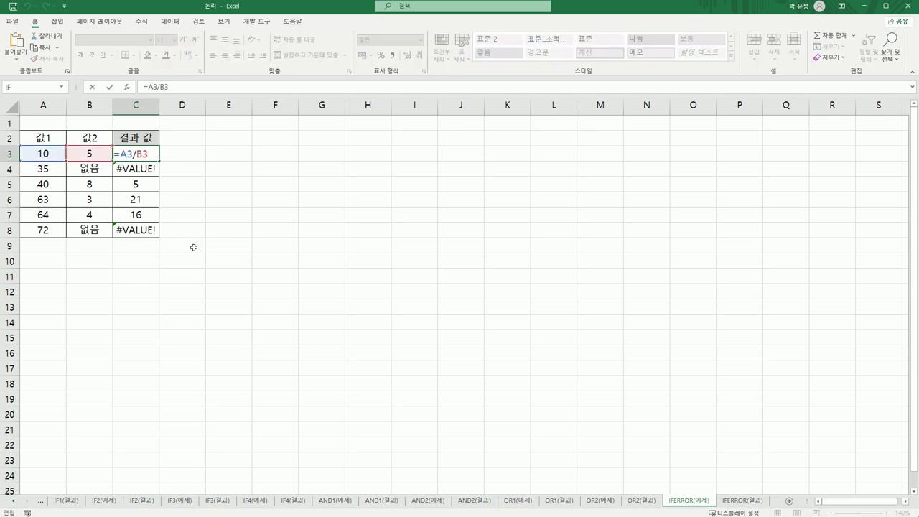
left_click(117, 155)
type("ㅏ")
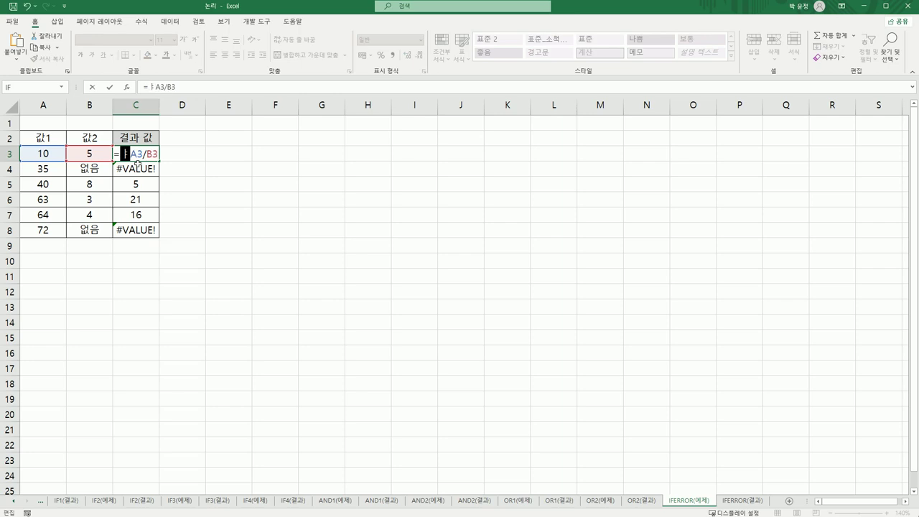
key("BackSpace")
type("if")
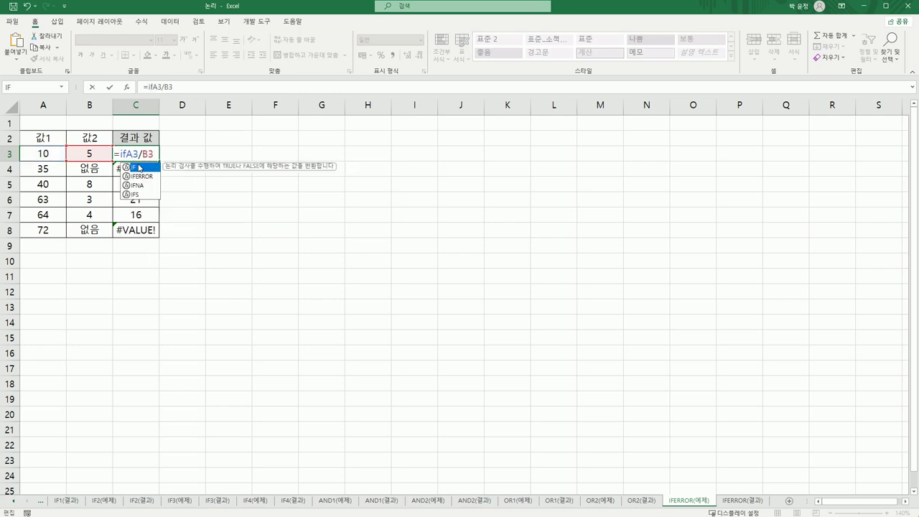
double_click(141, 175)
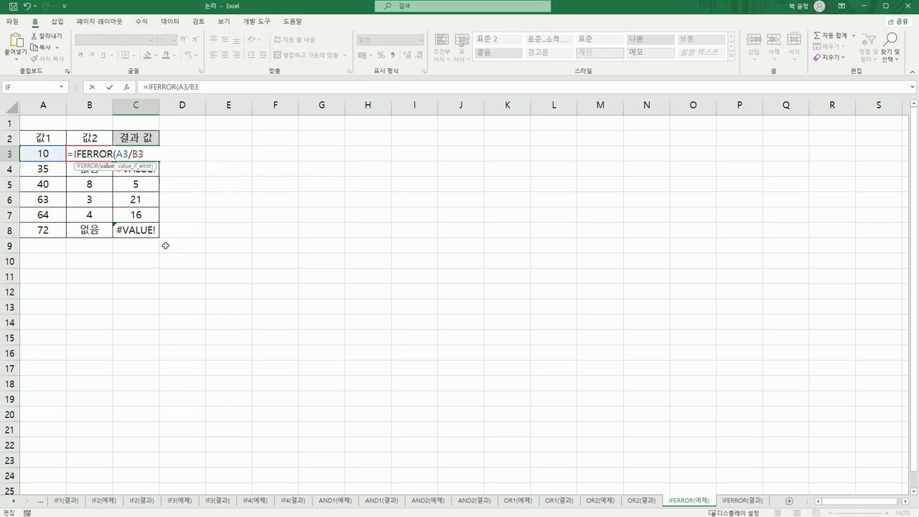
left_click(127, 87)
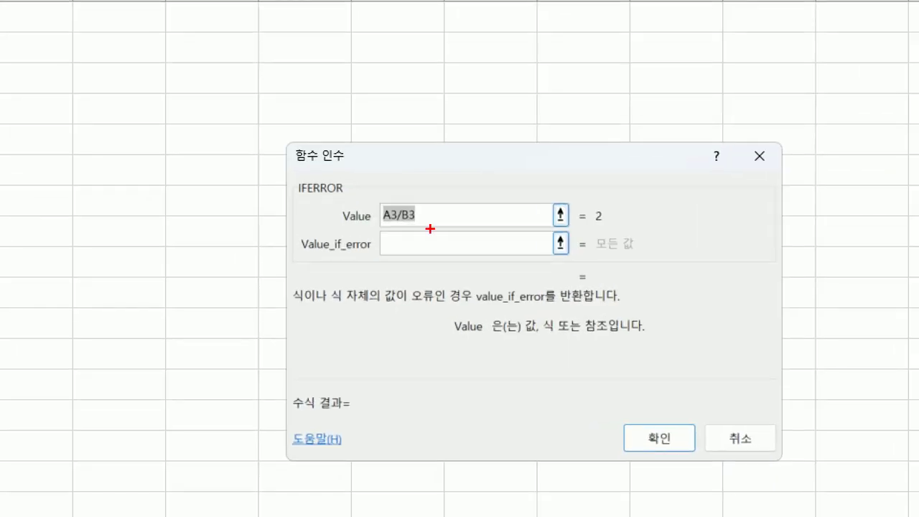
left_click_drag(396, 217, 431, 230)
left_click_drag(360, 204, 416, 230)
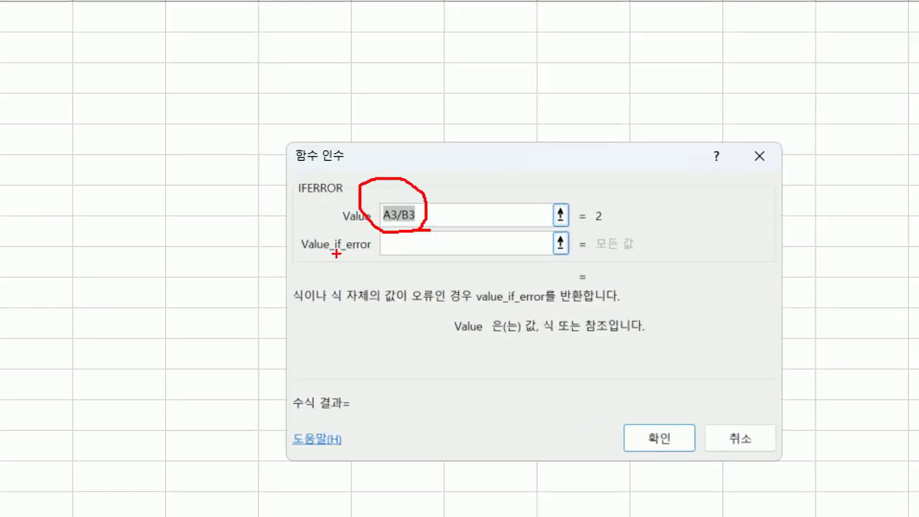
left_click_drag(337, 253, 374, 251)
left_click_drag(296, 221, 321, 199)
left_click_drag(399, 241, 399, 262)
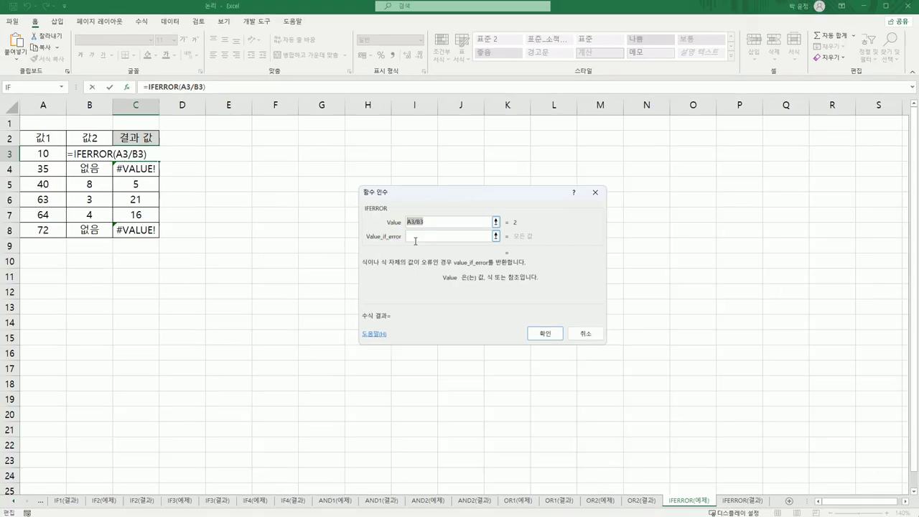
Enter 계산오류 as the Value_if_error argument of the IFERROR function.
key("Tab")
type("r")
key("BackSpace")
type("계산오")
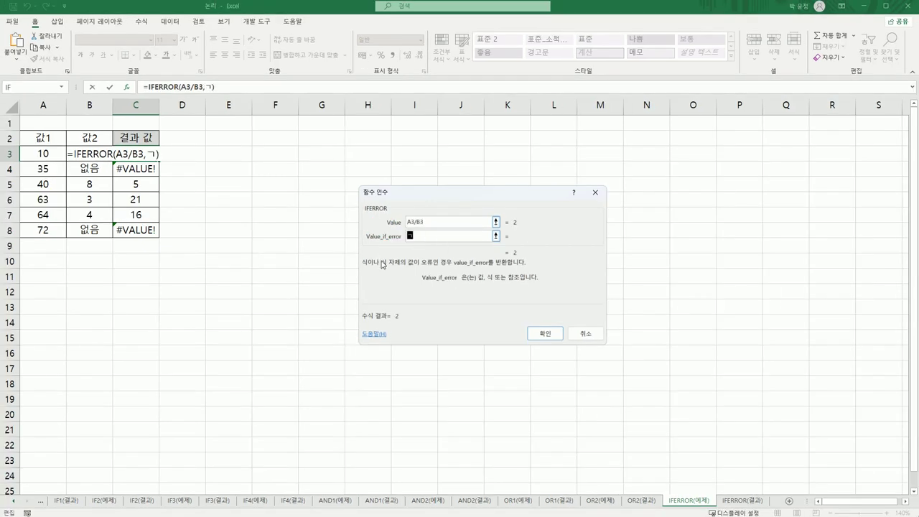
type("류")
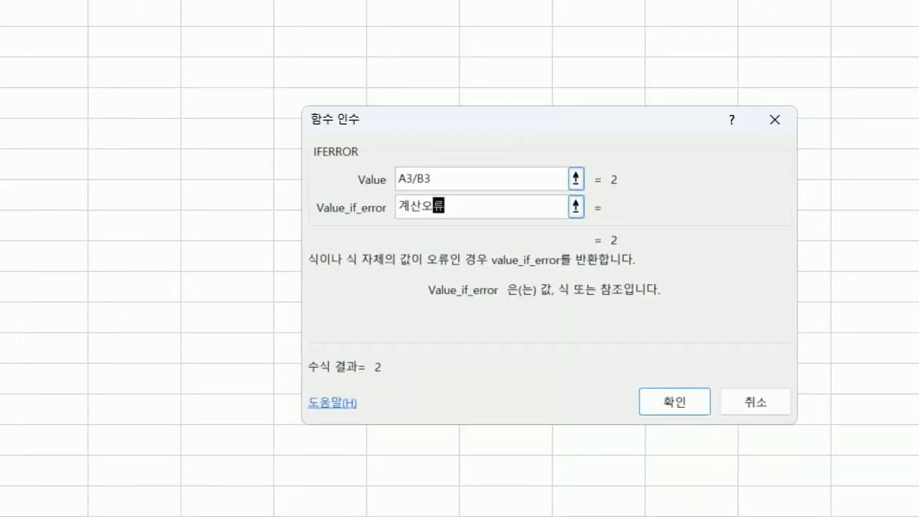
left_click_drag(460, 174, 395, 185)
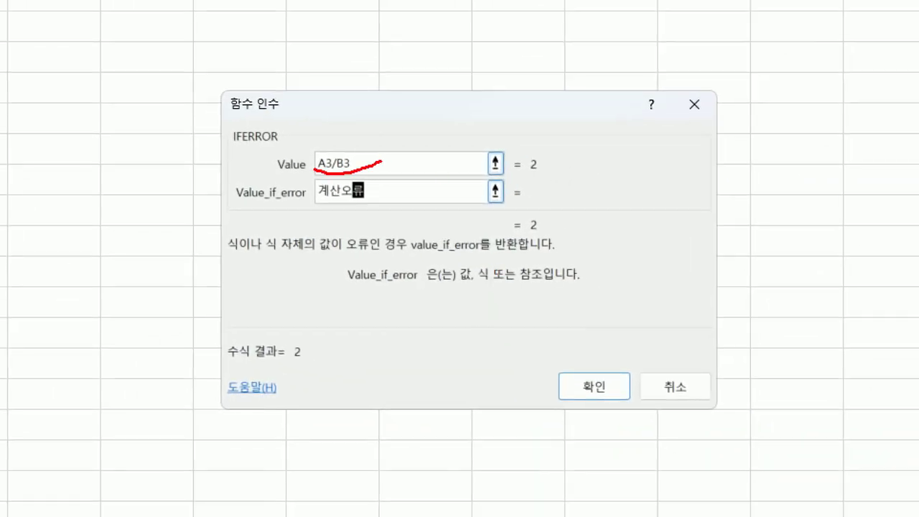
mouse_move(313, 168)
left_mouse_down()
mouse_move(352, 120)
mouse_move(359, 166)
left_mouse_up()
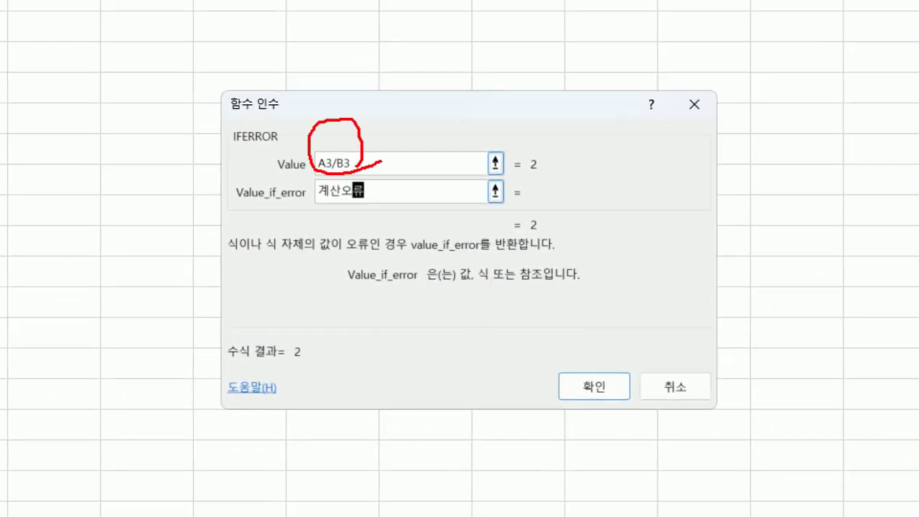
left_click(295, 202)
left_click_drag(310, 204, 380, 204)
key("Escape")
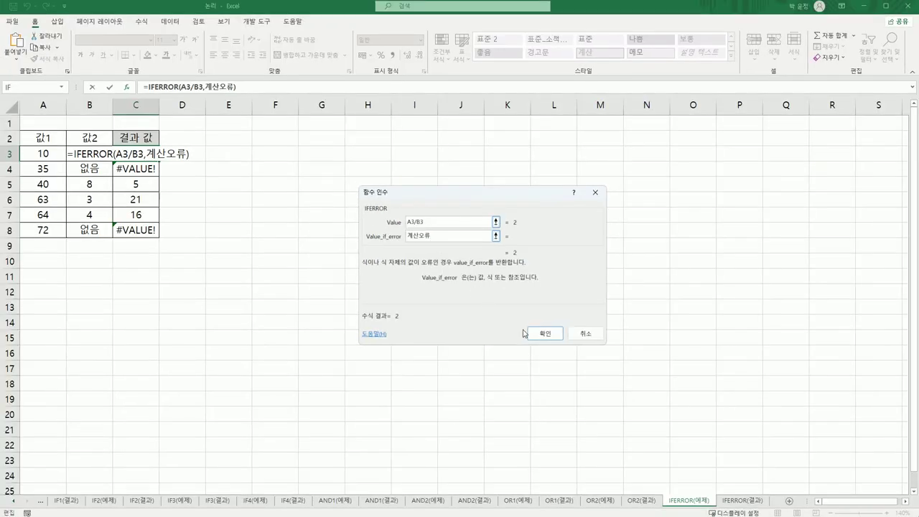
Apply the IFERROR formula in C3 and fill it down to C8 in the 결과 값 column.
left_click(543, 343)
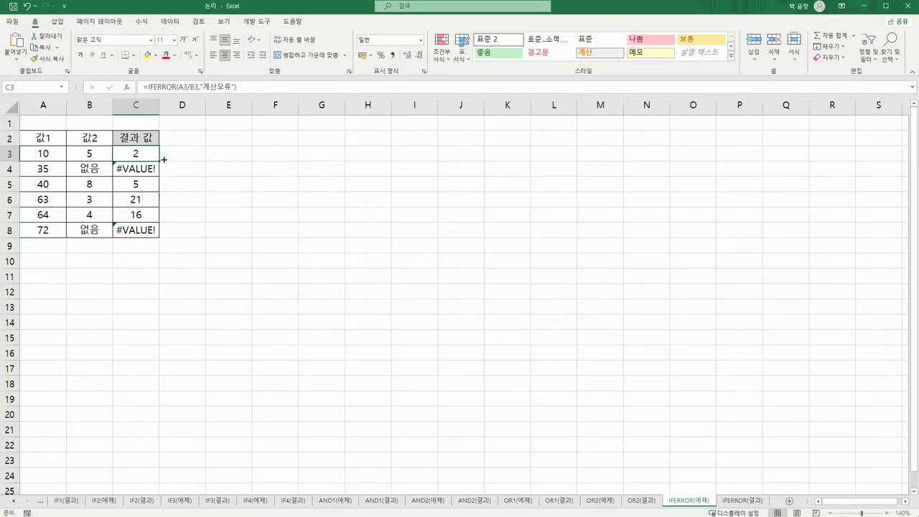
left_click_drag(161, 160, 160, 237)
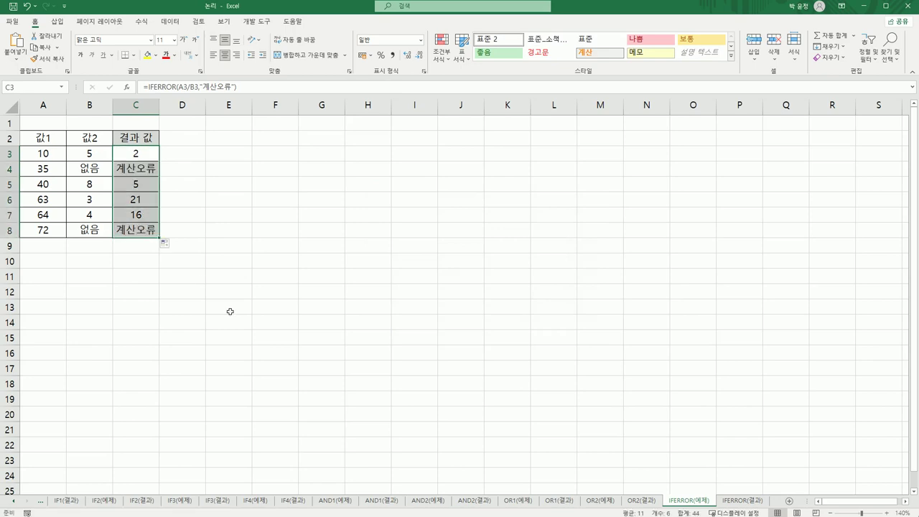
left_click(229, 311)
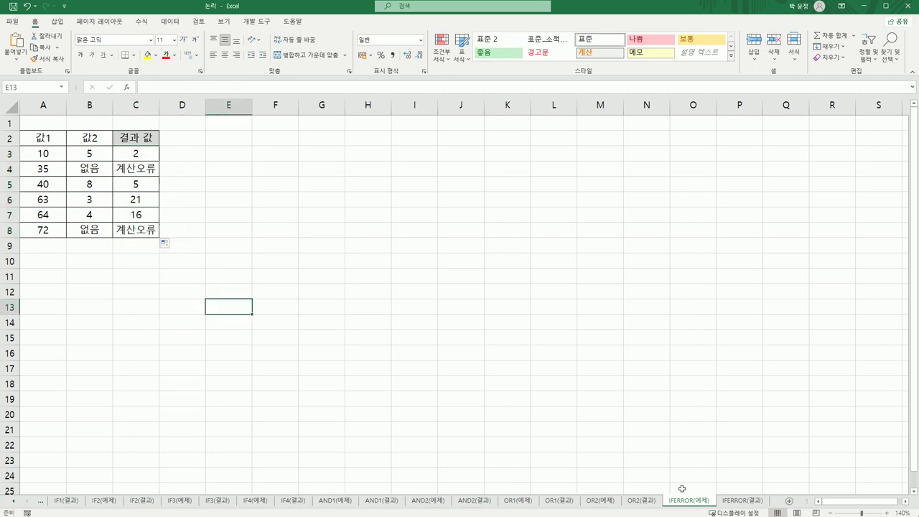
Compare the 결과 값 column on IFERROR(예제) with the one on the IFERROR(결과) sheet.
left_click(734, 506)
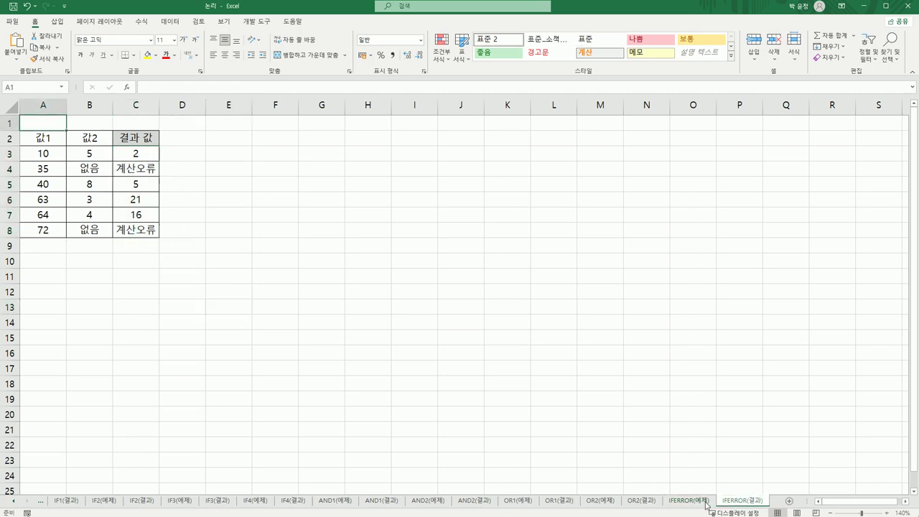
left_click(707, 503)
left_click(738, 505)
left_click(519, 412)
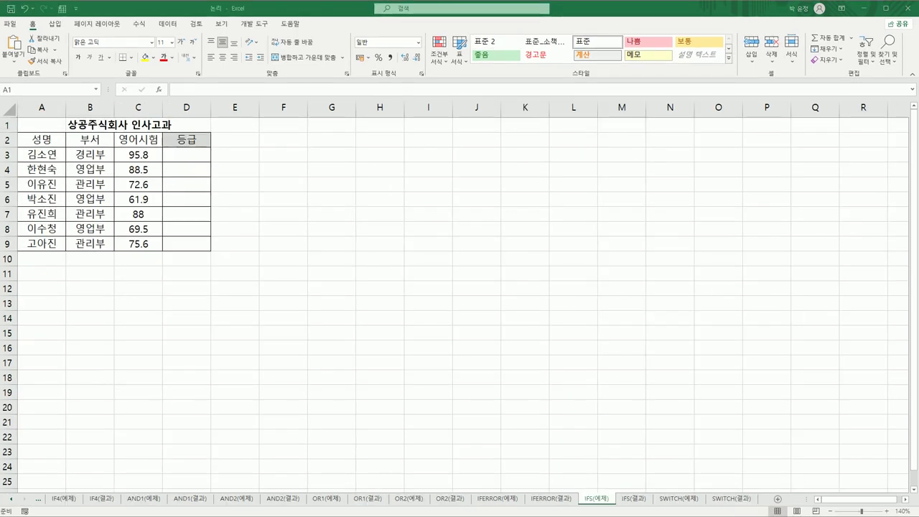
On the IFS(예제) sheet, start an IFS formula in D3 under 등급 and open its function arguments clear of the table.
left_click(190, 161)
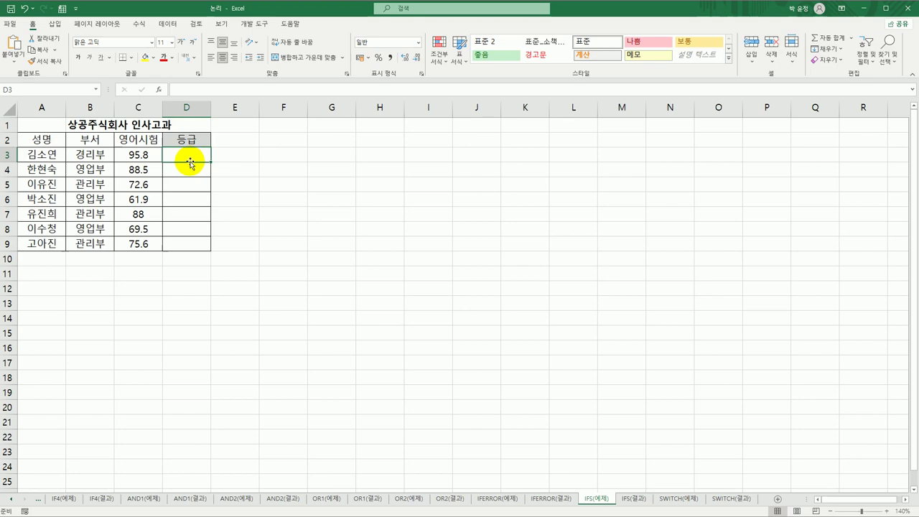
type("=")
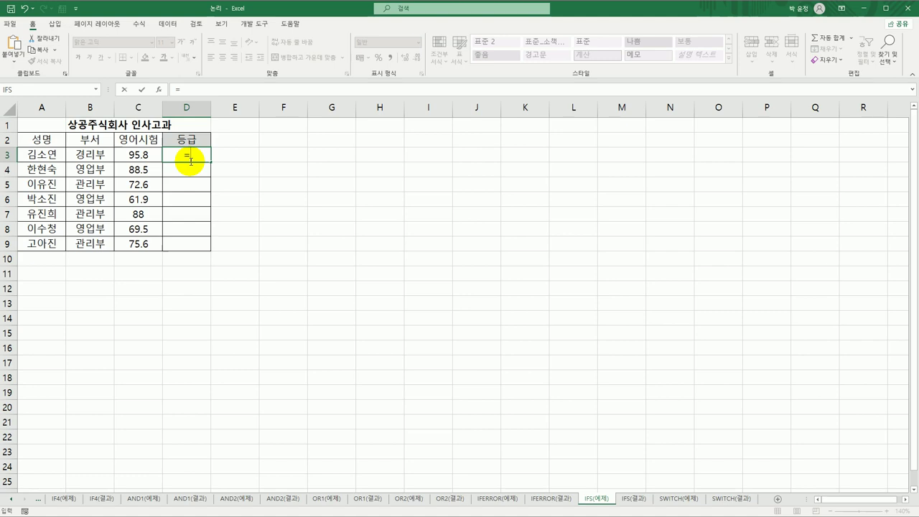
type("if")
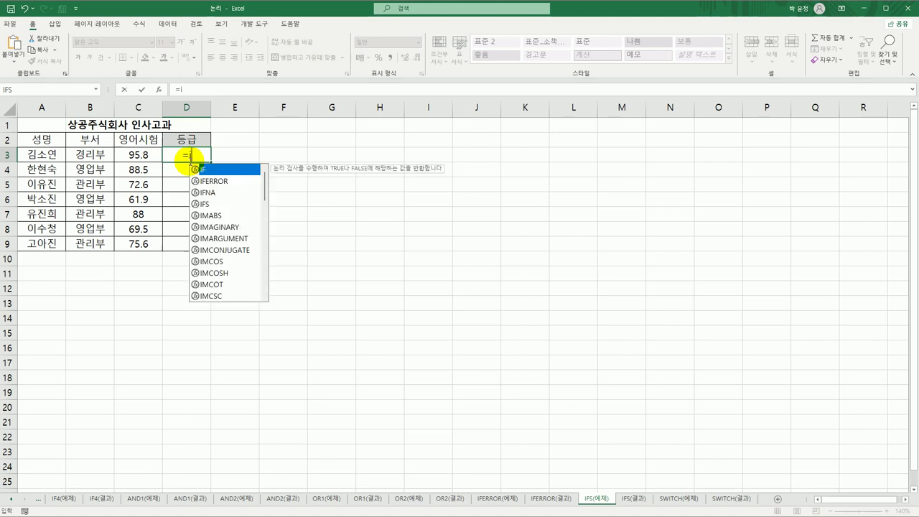
left_click(208, 205)
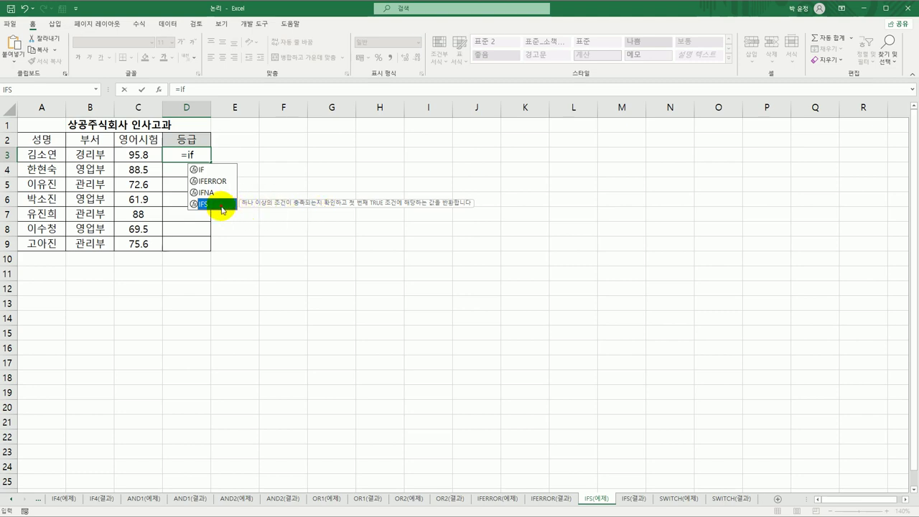
double_click(223, 209)
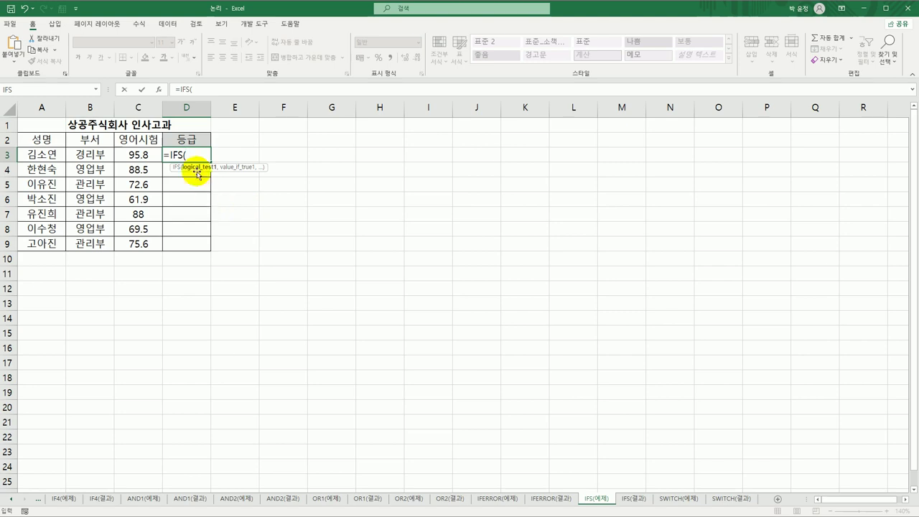
left_click(159, 93)
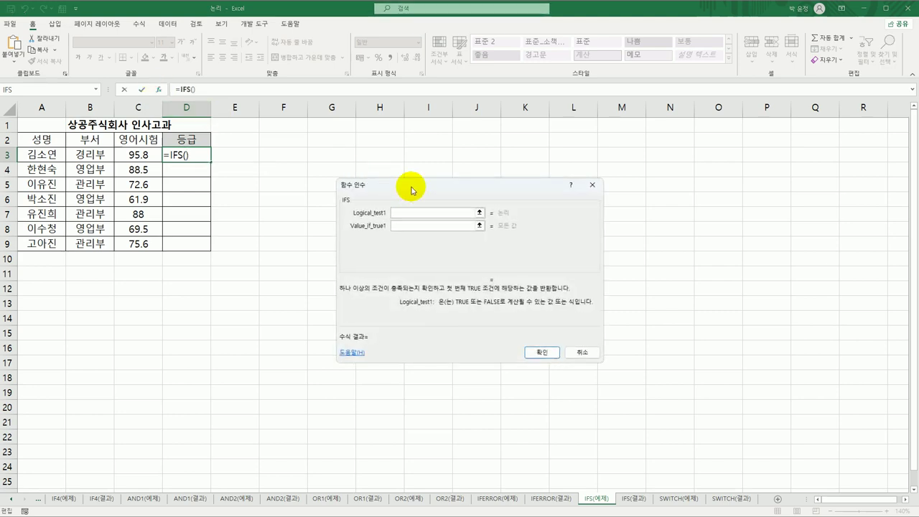
left_click_drag(414, 189, 341, 137)
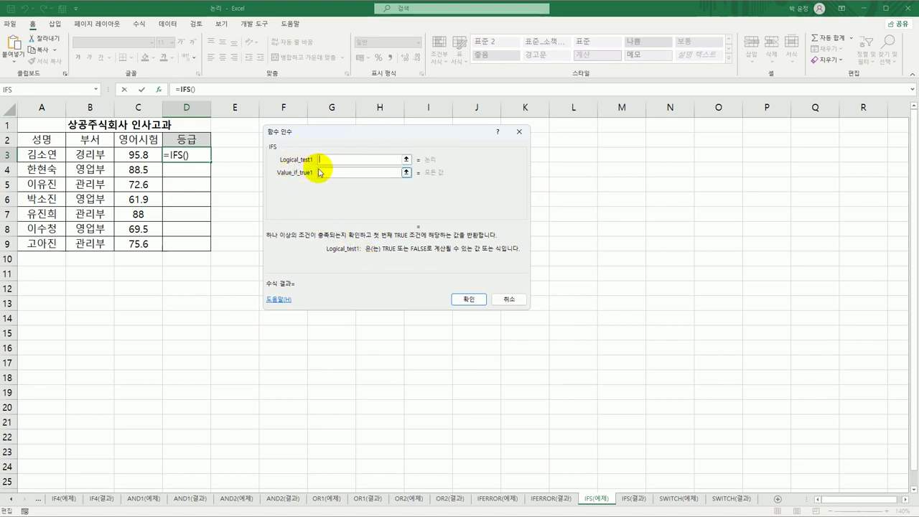
Set the first IFS condition to C3>=90 with "A" as its result.
left_click(145, 155)
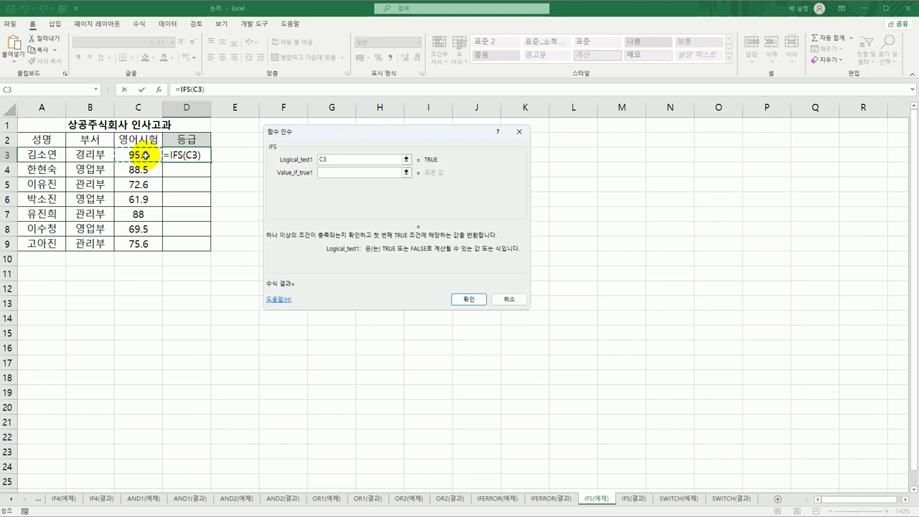
type(">=")
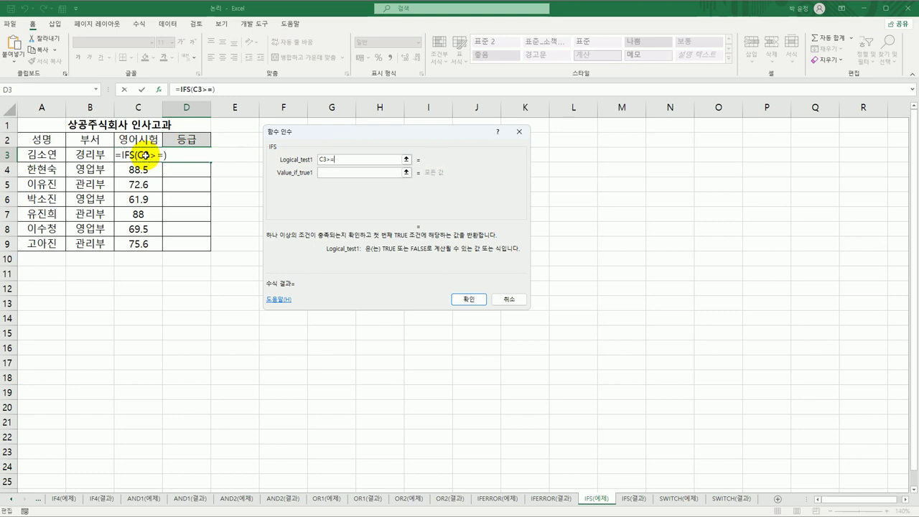
type("90")
key("Tab")
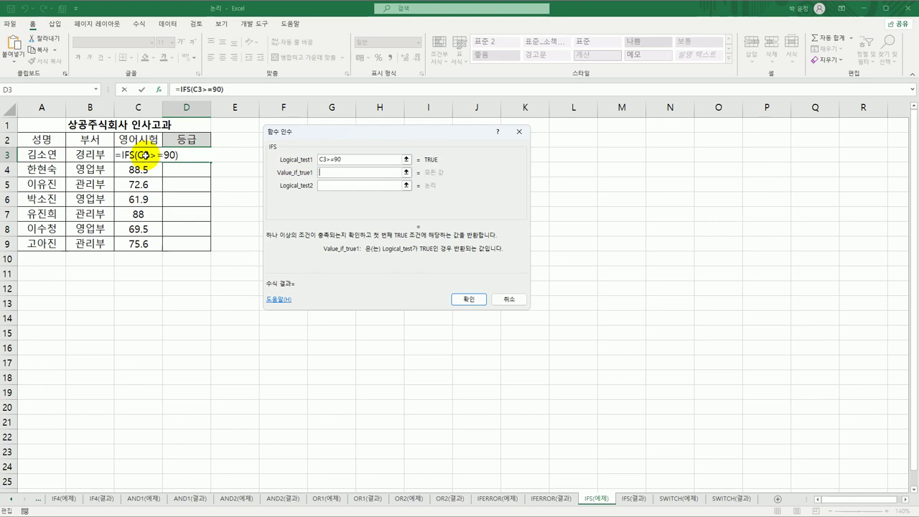
type("A")
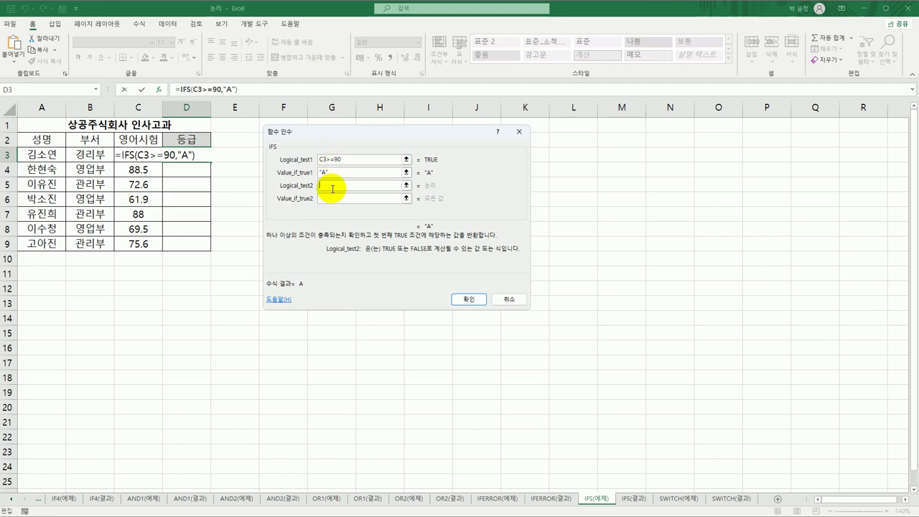
Set the second IFS condition to C3>=80 with "B" as its result.
left_click(126, 155)
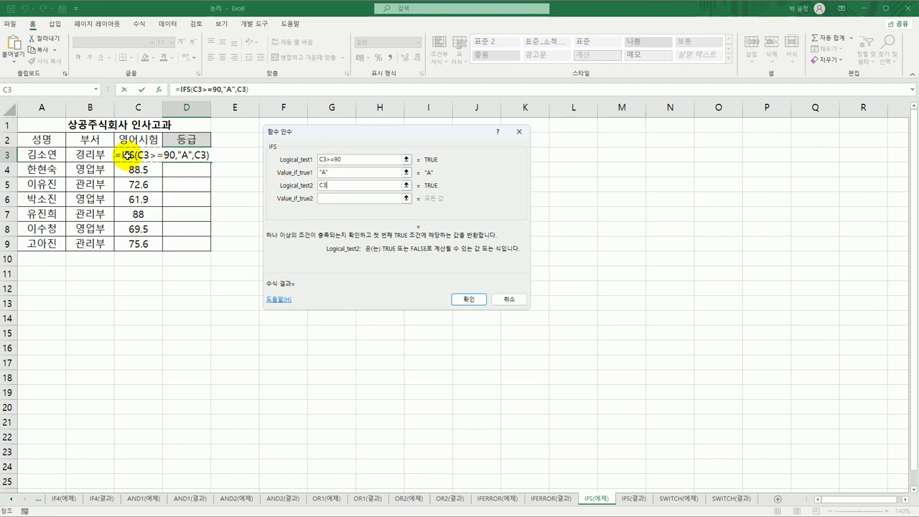
type(">=")
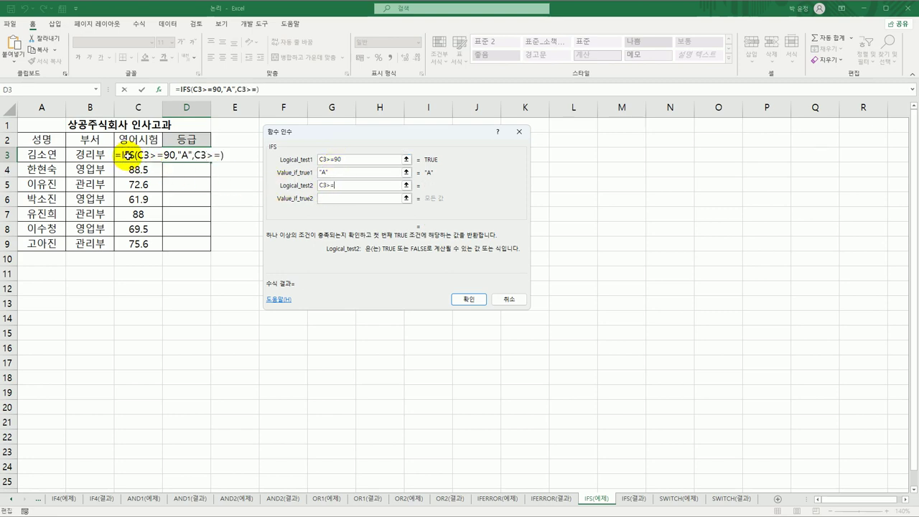
type("80")
key("Tab")
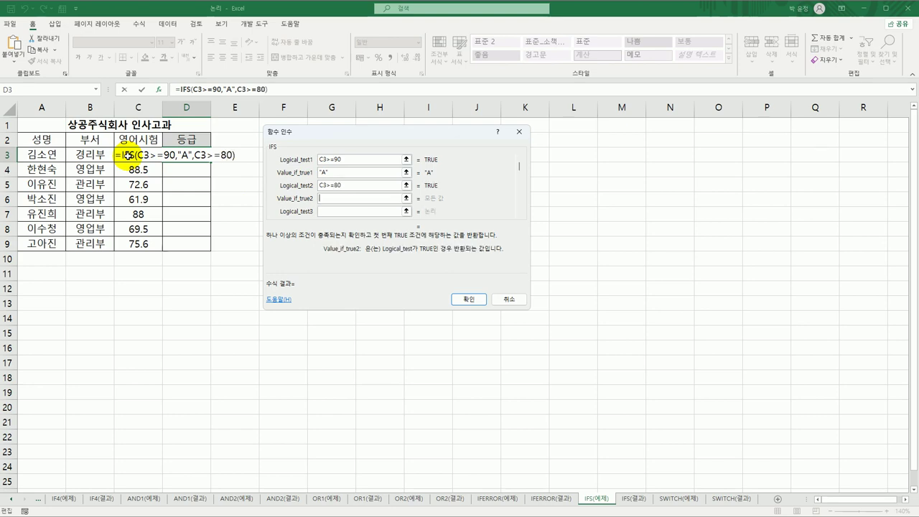
type("B")
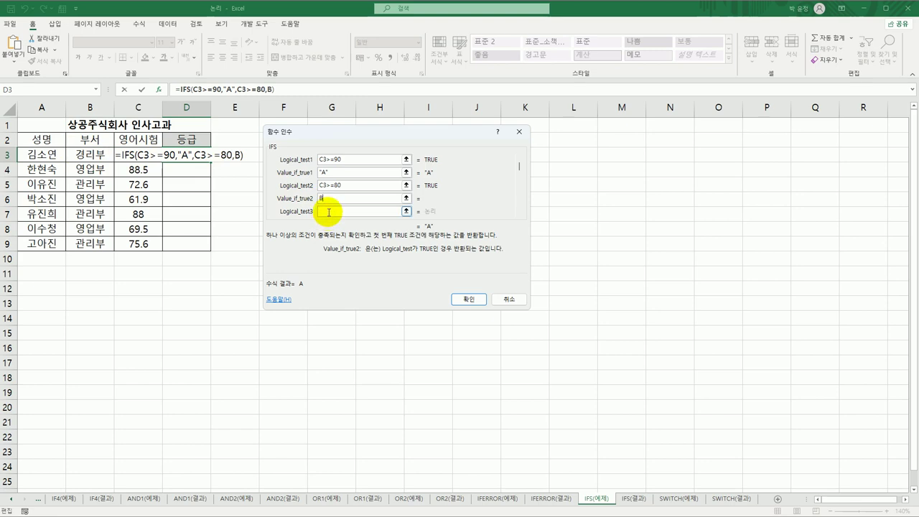
left_click(328, 212)
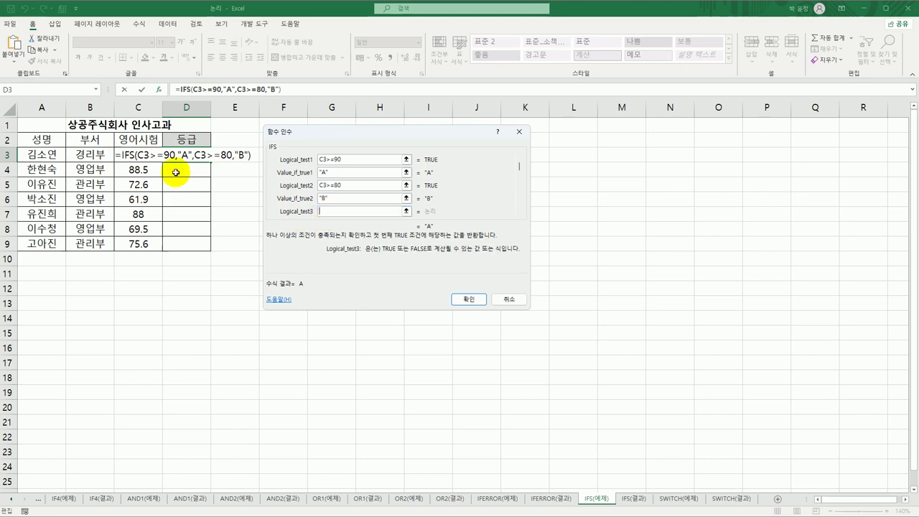
Set the third IFS condition to C3>=70 with "C" as its result.
left_click(138, 155)
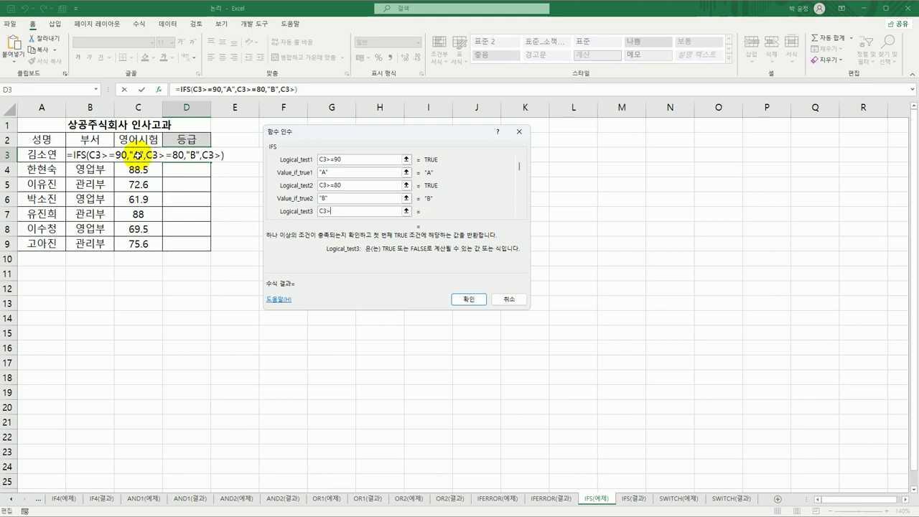
type(">=70")
key("Tab")
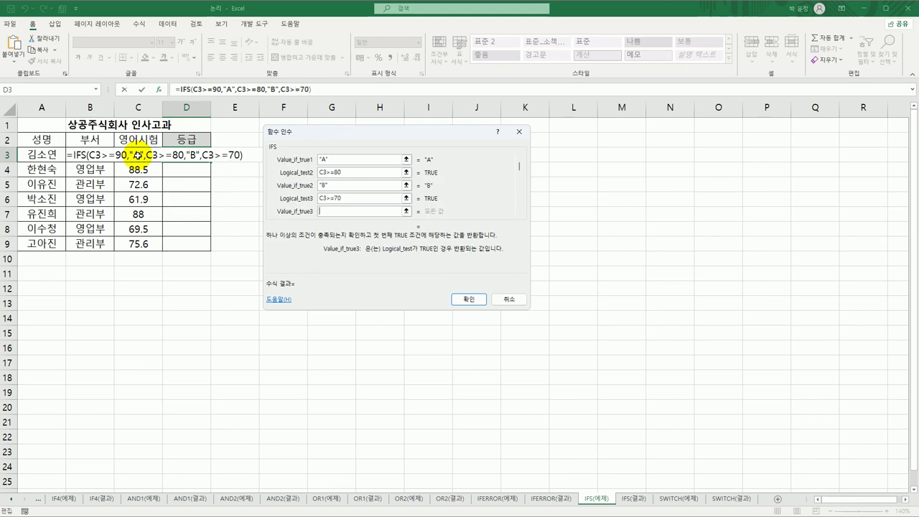
type("C")
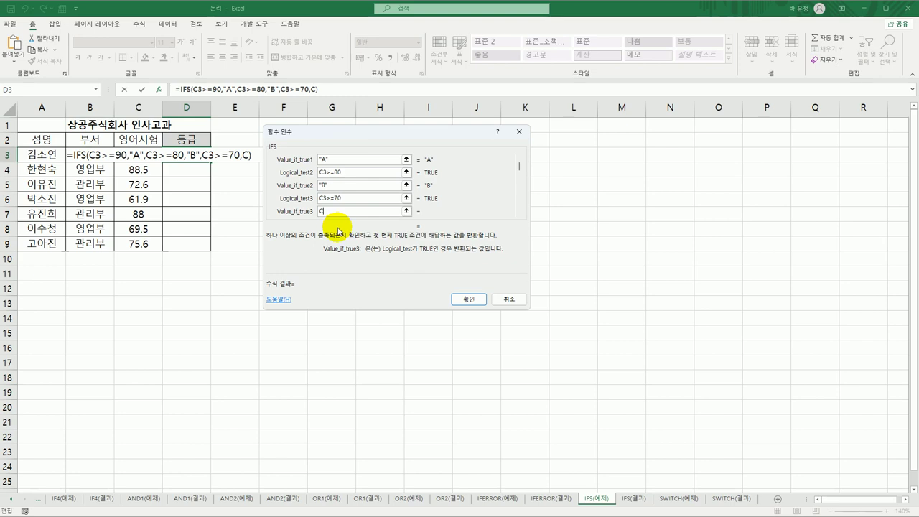
key("Tab")
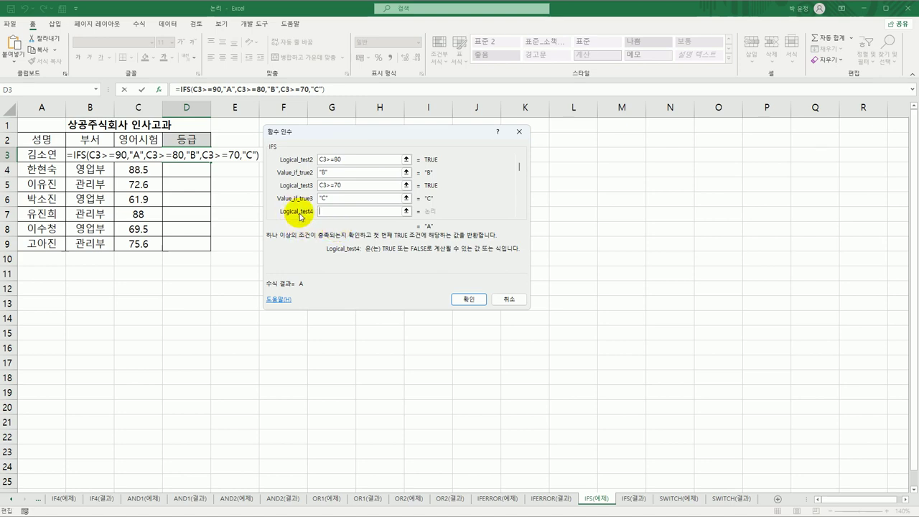
Set the fourth IFS condition to true with "F" as its result, and fill the completed formula down to D9.
type("true")
key("Tab")
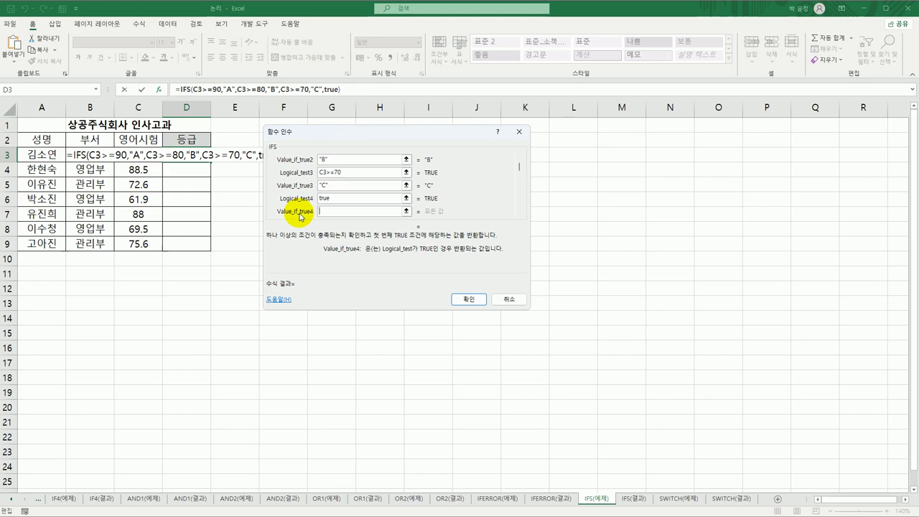
type("F")
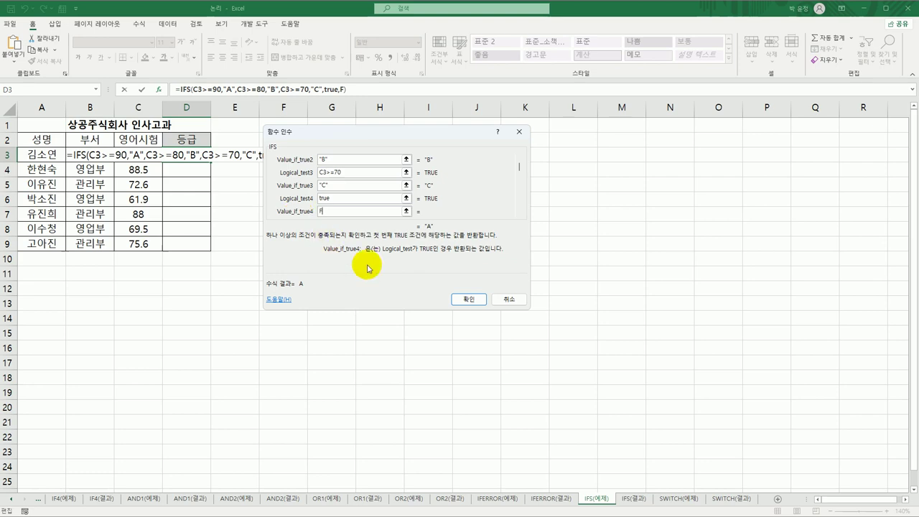
left_click(466, 299)
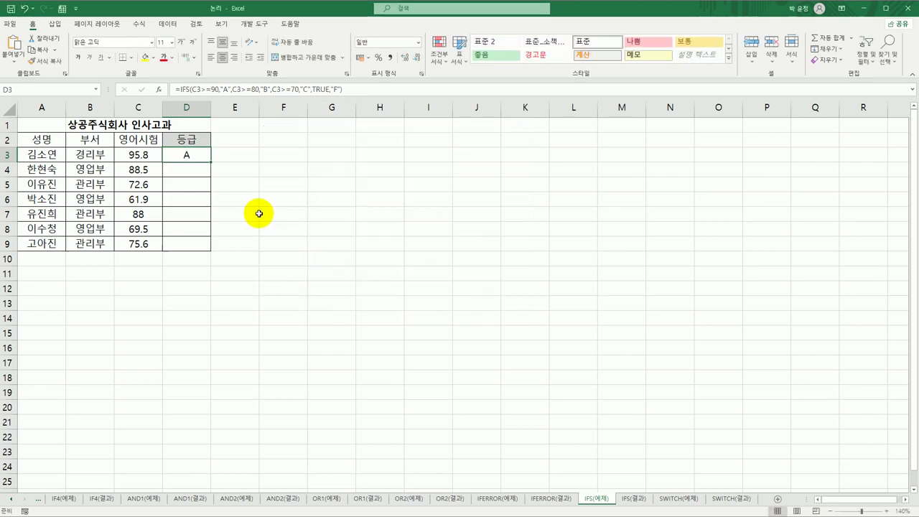
double_click(211, 162)
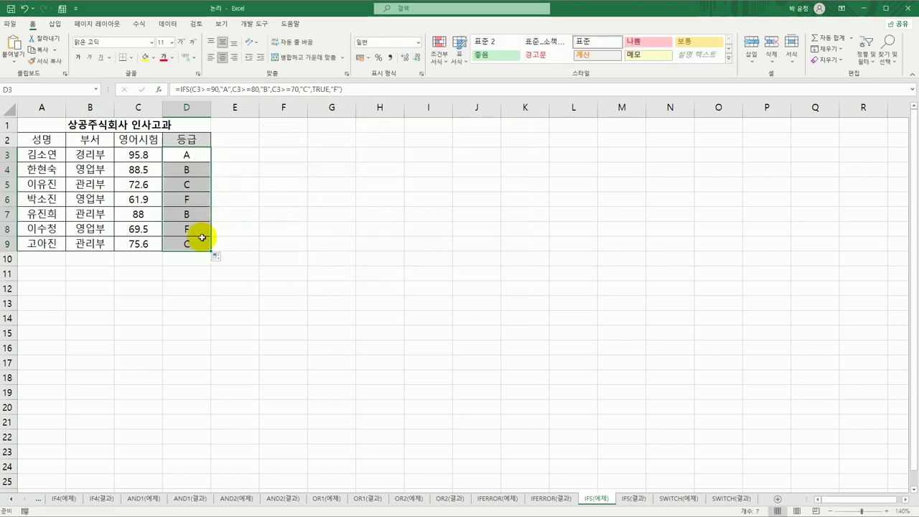
Review the IFS formulas in D6 and D3, and compare the 등급 column with the one on the IFS(결과) sheet.
left_click(194, 199)
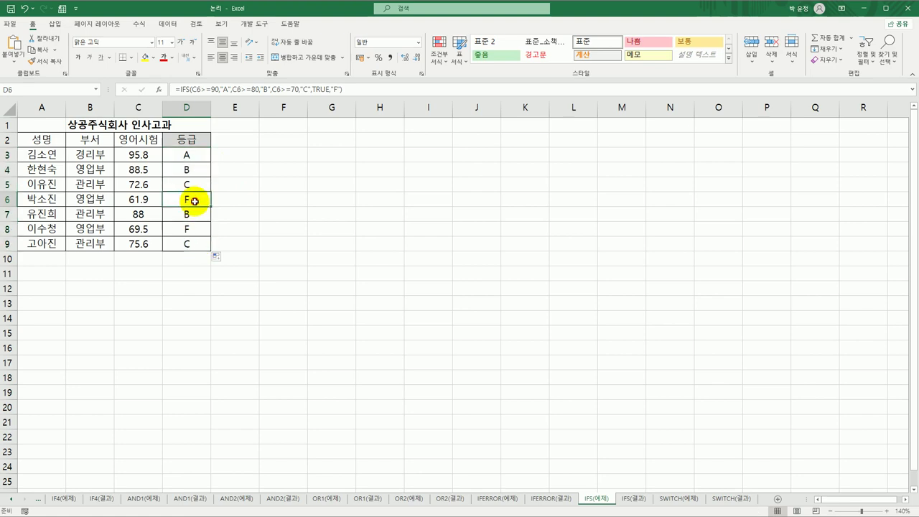
double_click(188, 155)
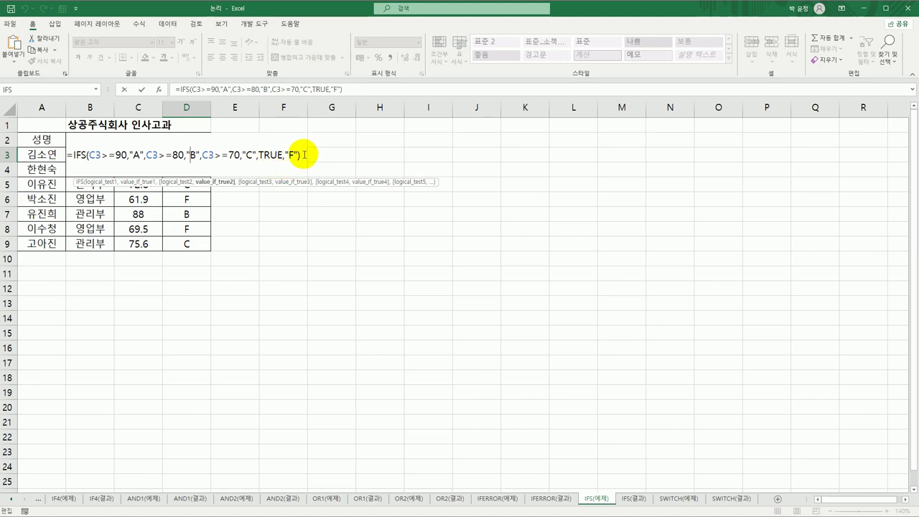
key("Return")
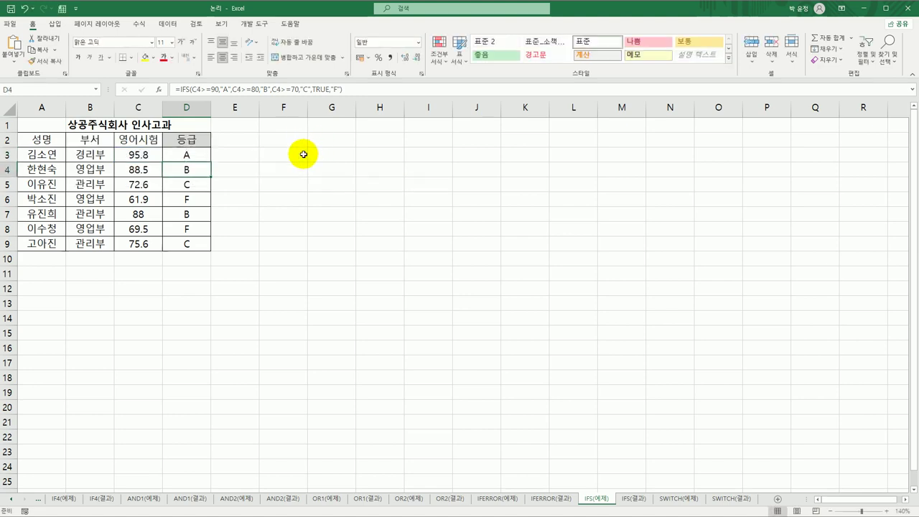
left_click(209, 155)
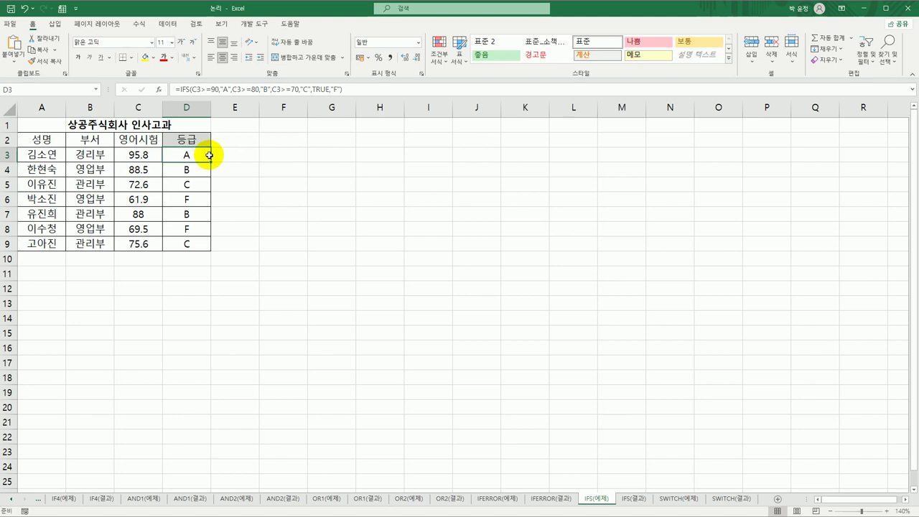
left_click(631, 499)
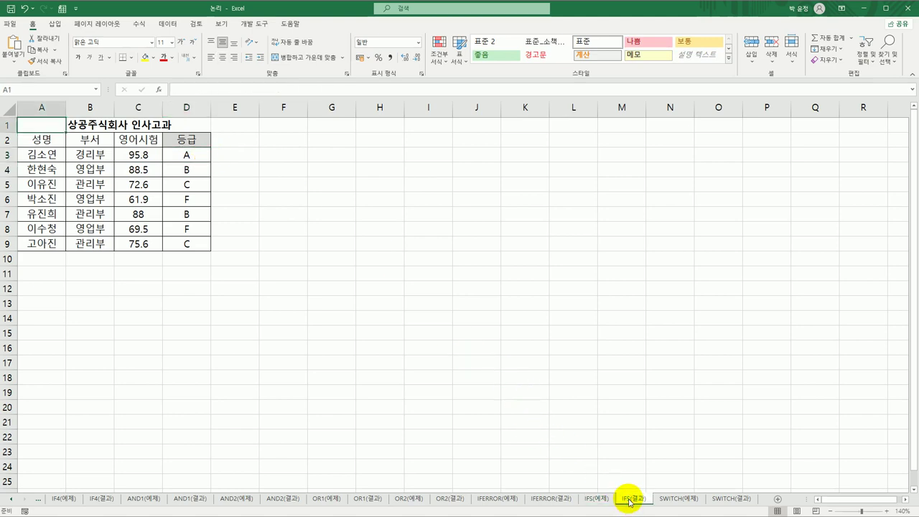
On the SWITCH(예제) sheet, enter =LEFT(A3,1) in E3 under 제작회사 to extract the first character of 제품코드.
left_click(673, 498)
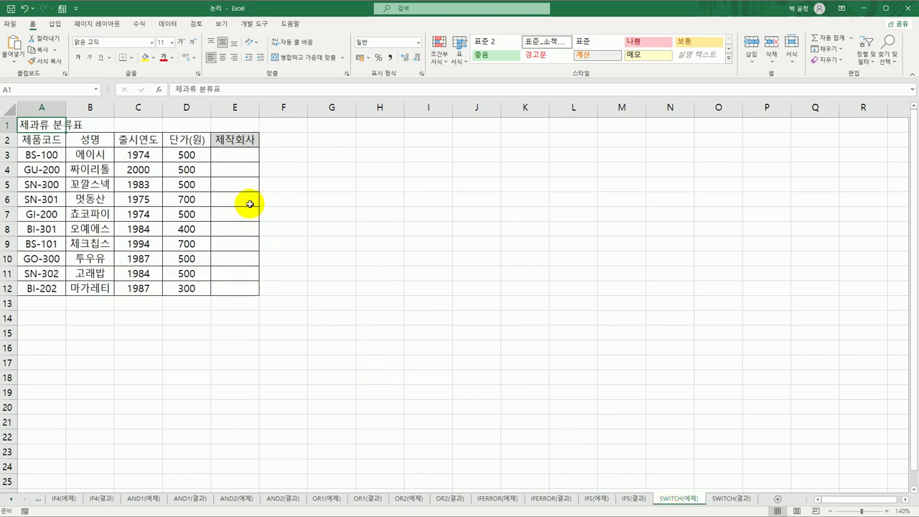
left_click(239, 153)
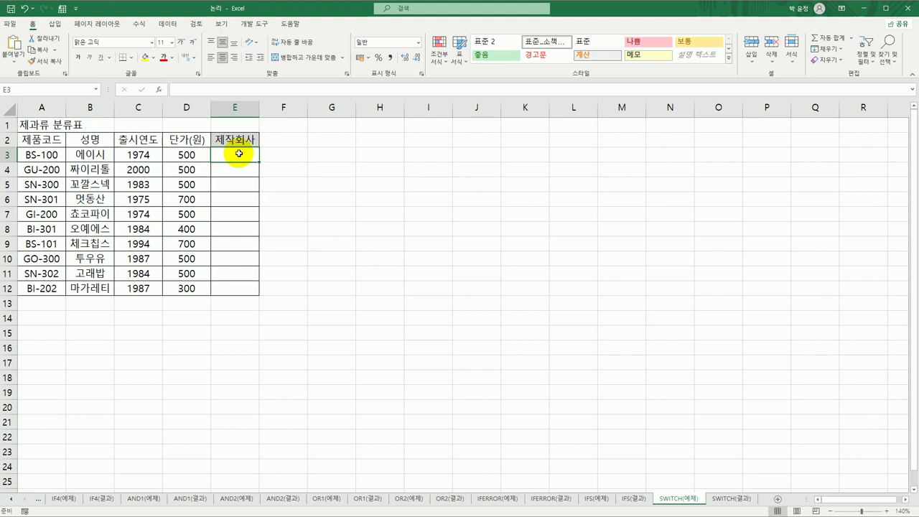
left_click(44, 155)
left_click(248, 156)
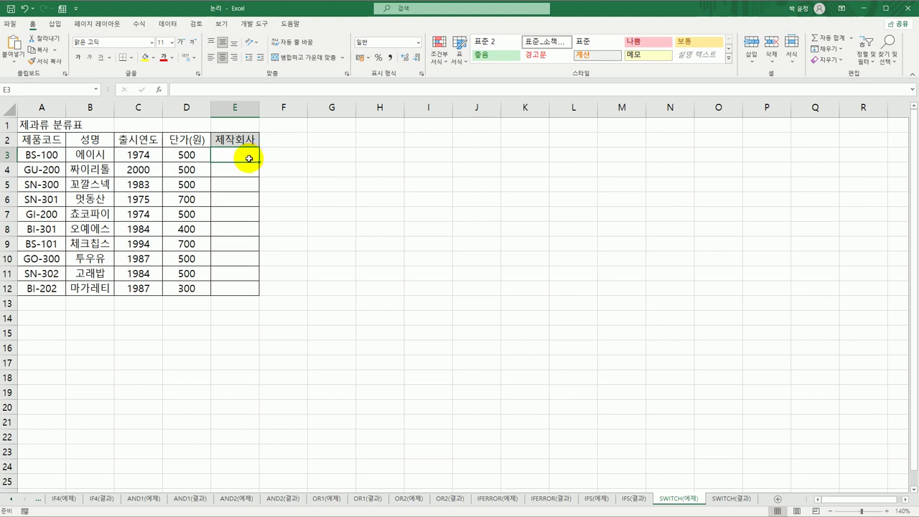
type("=")
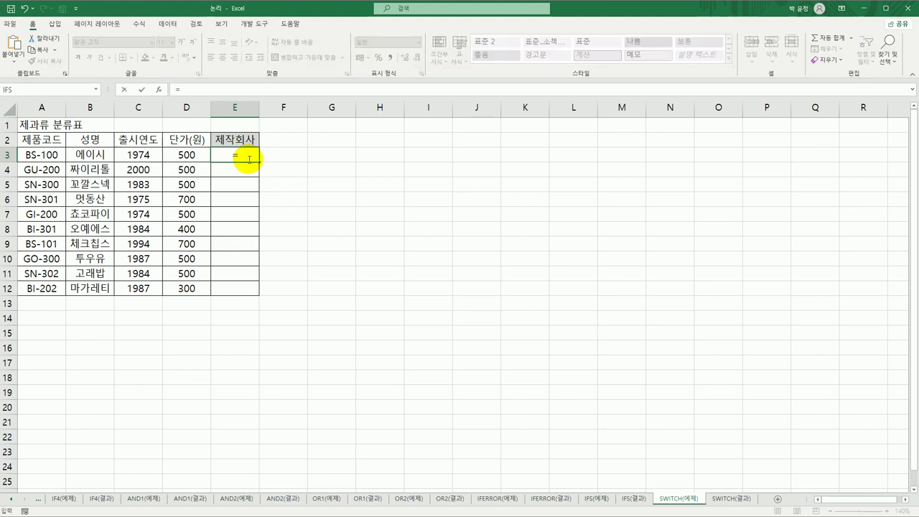
type("le")
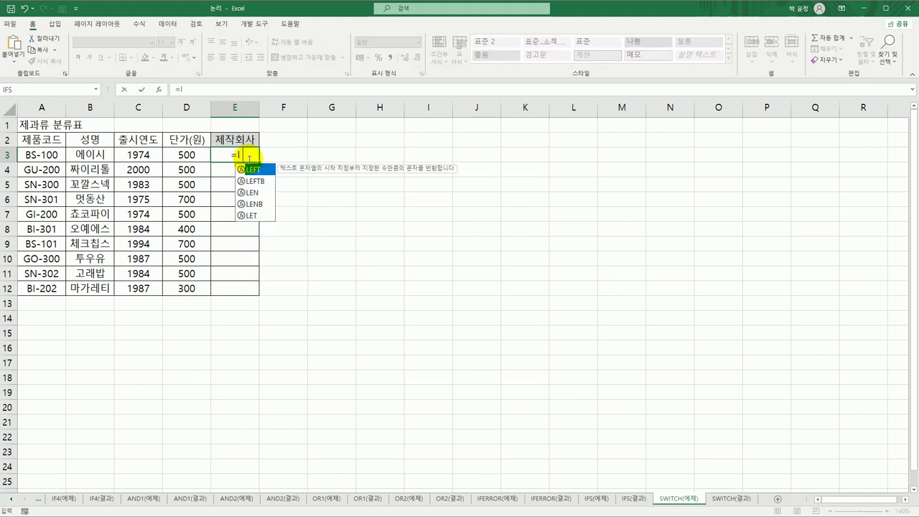
double_click(251, 170)
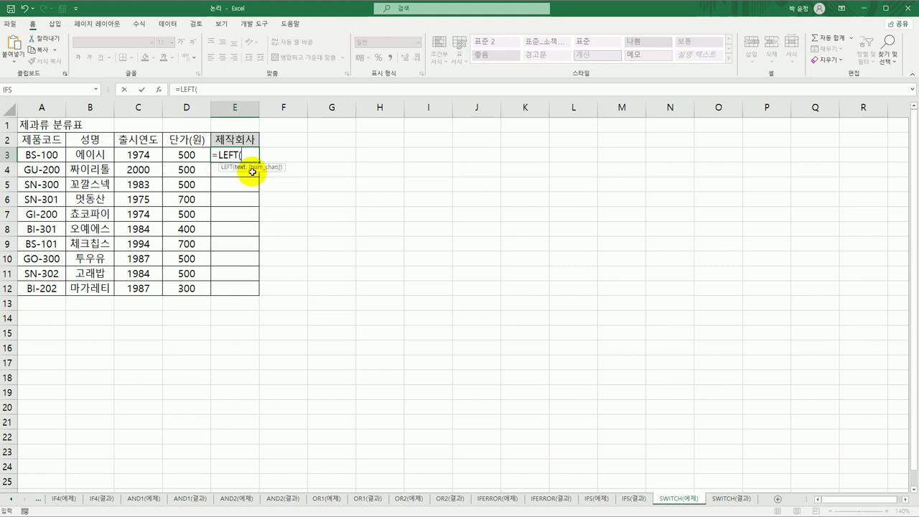
left_click(41, 154)
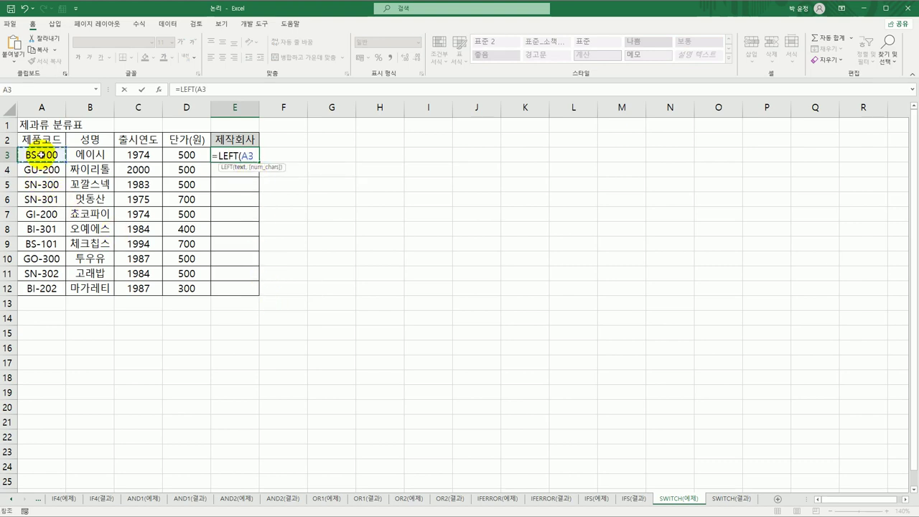
type(",1")
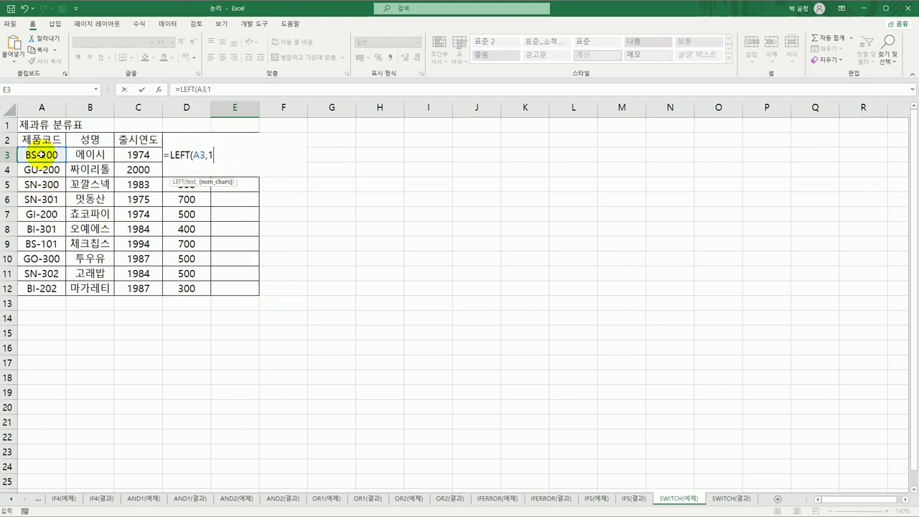
type(")")
key("Return")
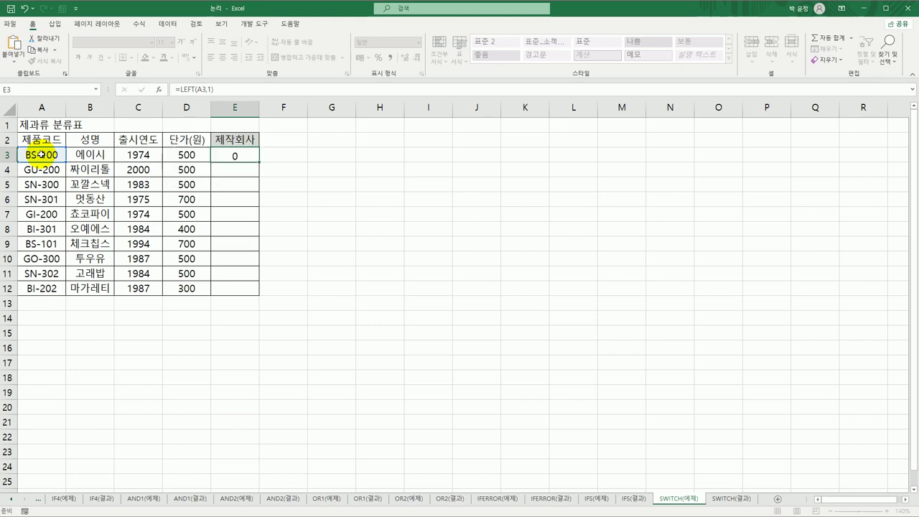
Fill the LEFT formula from E3 down to E12.
left_click(262, 151)
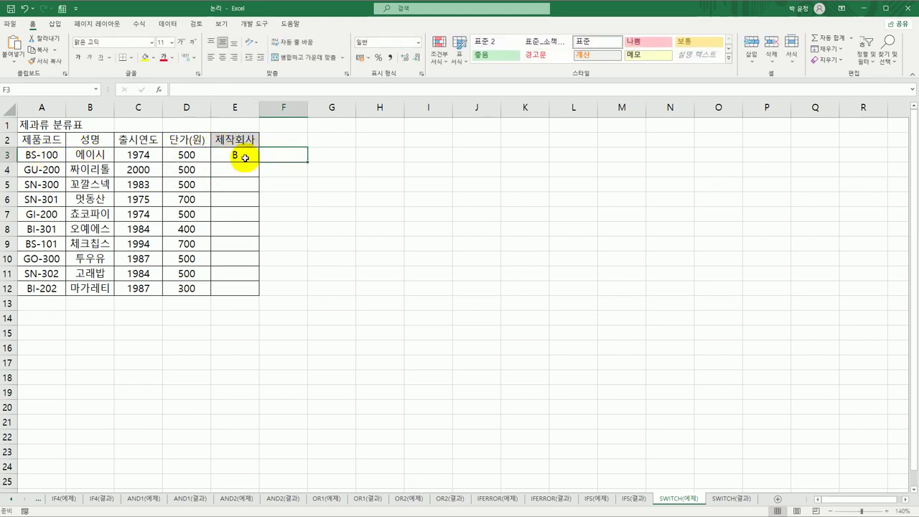
left_click(248, 156)
left_click_drag(259, 163, 265, 298)
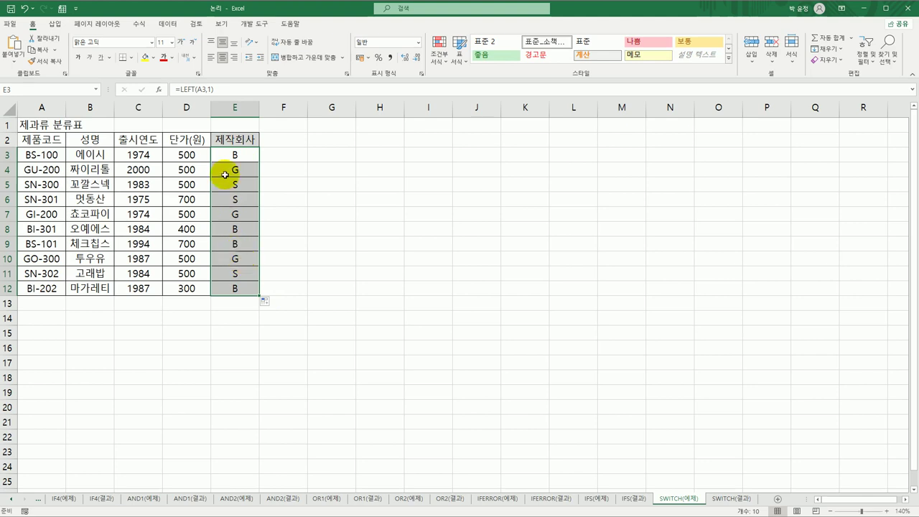
Wrap the LEFT formula in E3 in a SWITCH function and open the SWITCH function arguments.
left_click(235, 153)
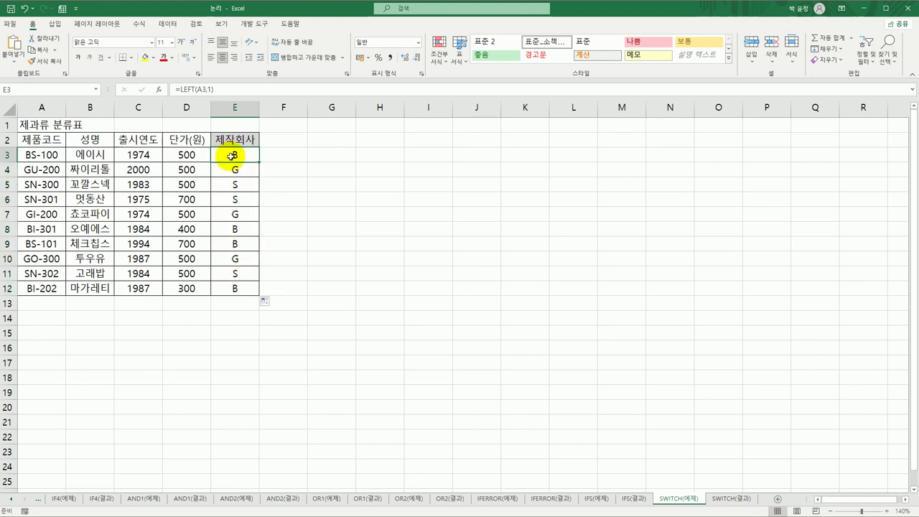
double_click(232, 154)
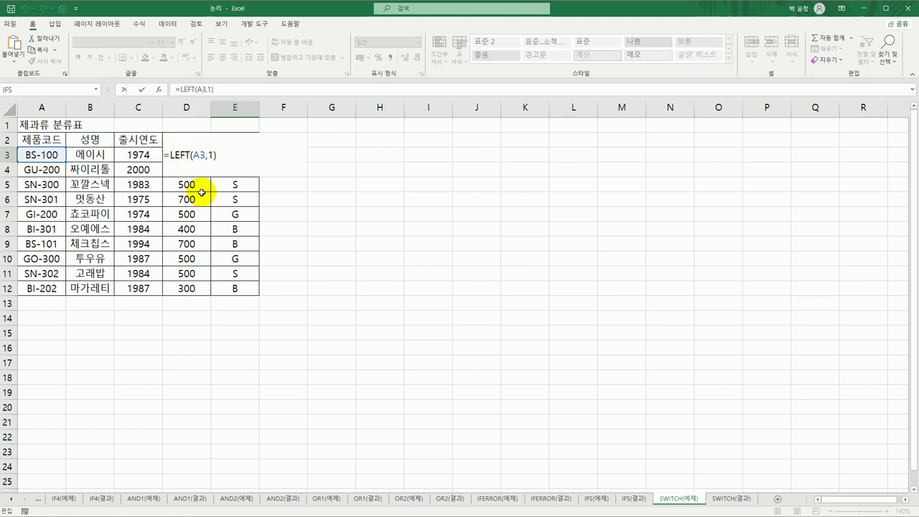
type("sw")
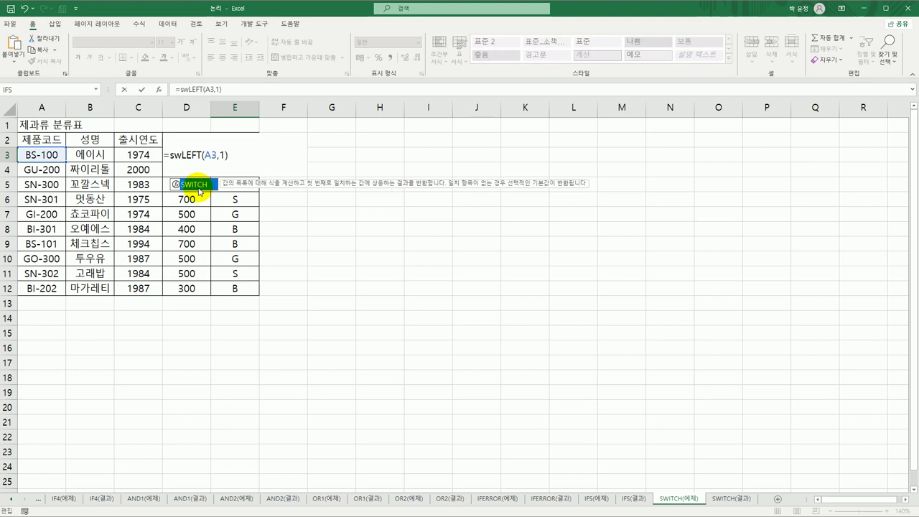
double_click(199, 189)
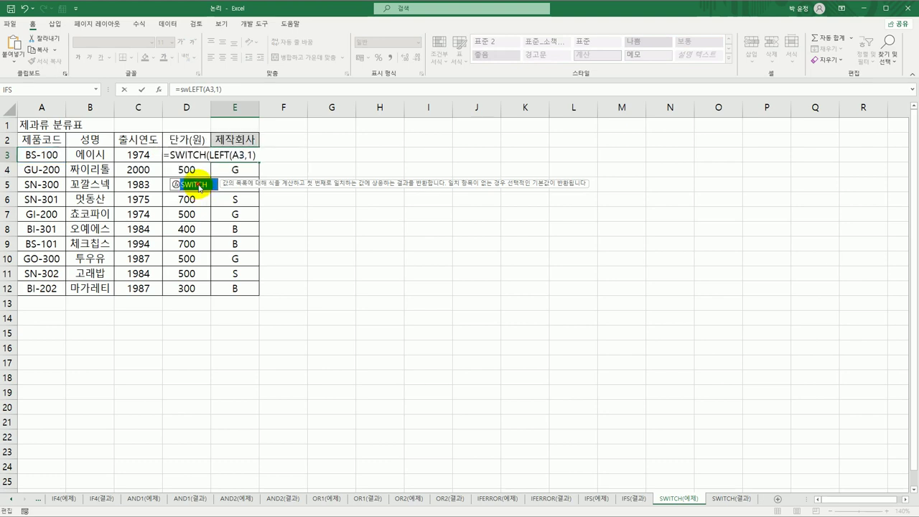
left_click(196, 155)
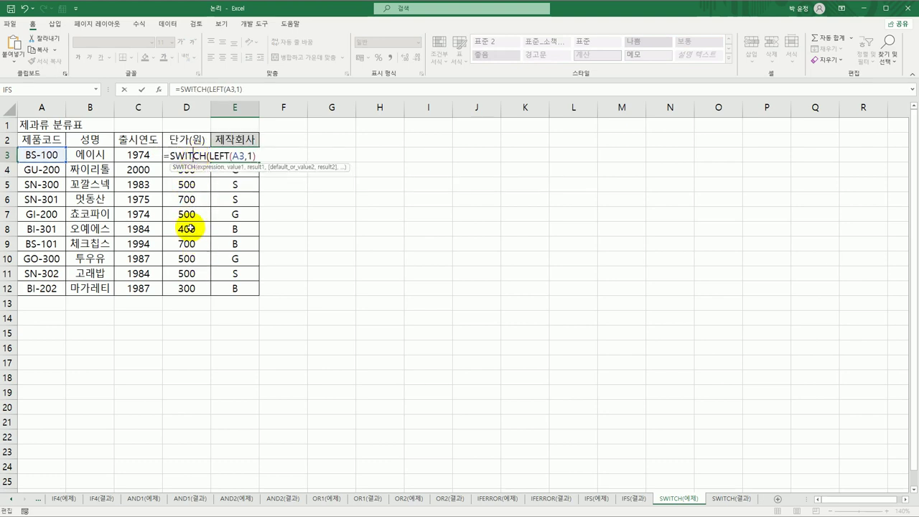
left_click(156, 91)
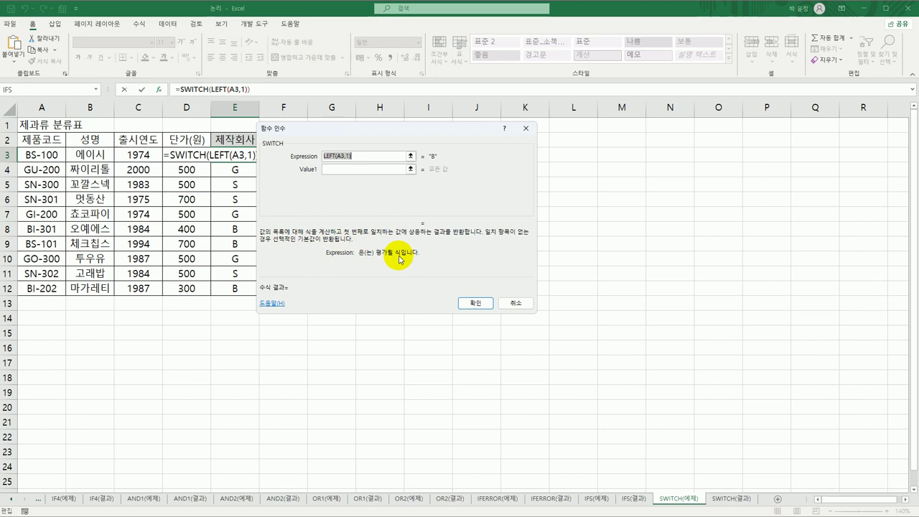
left_click(361, 156)
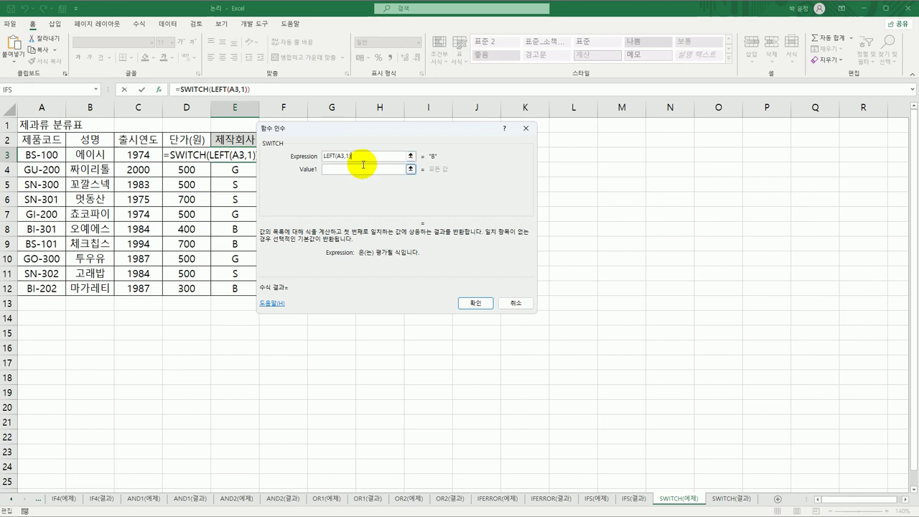
Set the first SWITCH value to "B" with "해피제과" as its result.
left_click(363, 170)
type("b")
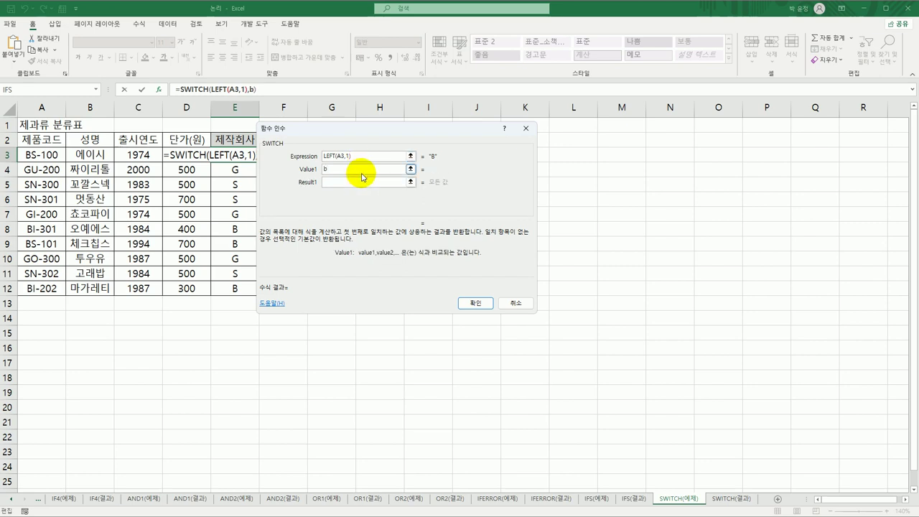
key("BackSpace")
type("\"B\"")
key("Tab")
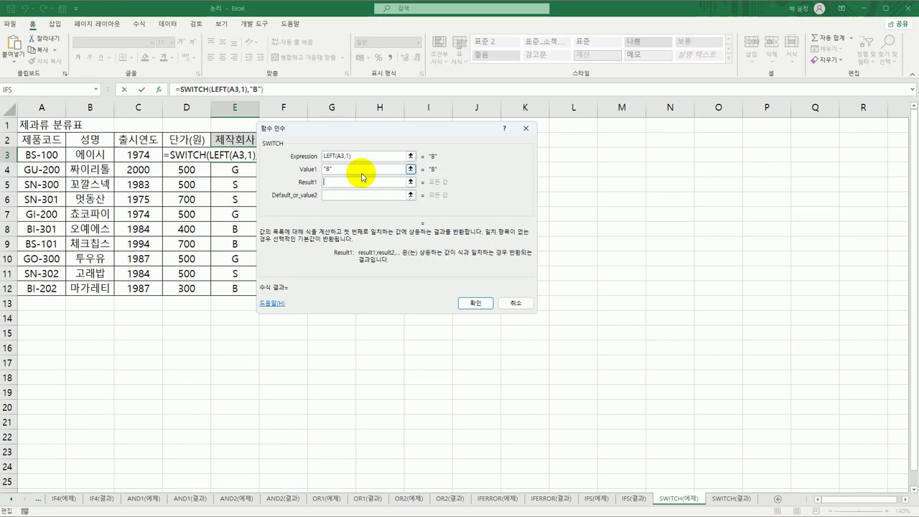
type("해피제과")
key("Tab")
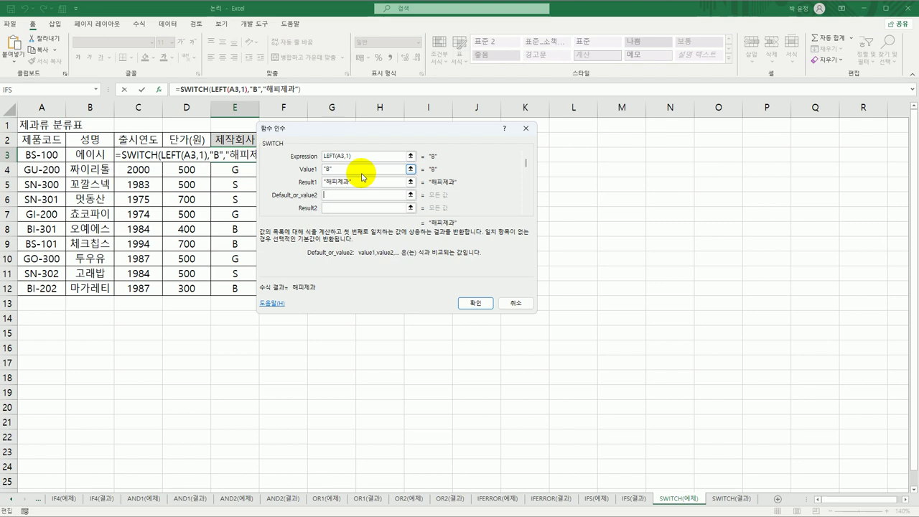
Set the second SWITCH value to "G" with "참존제과" as its result.
type("G")
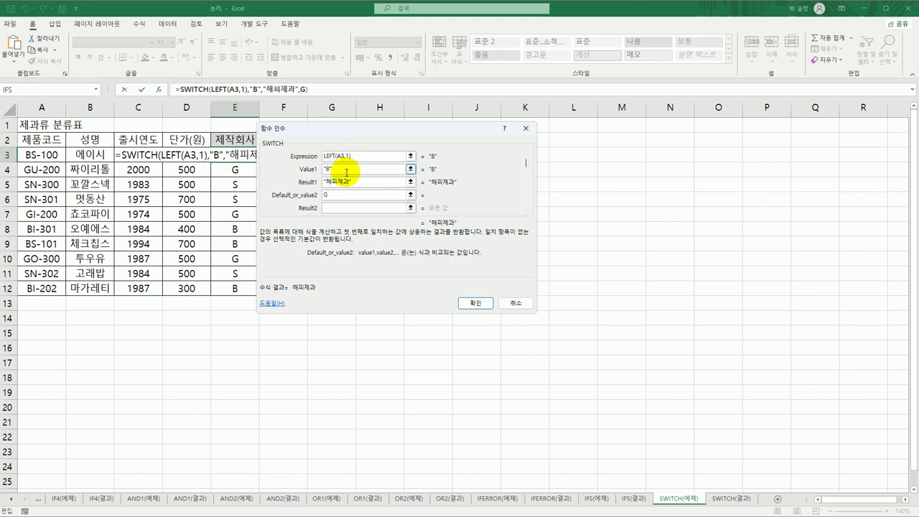
left_click(335, 207)
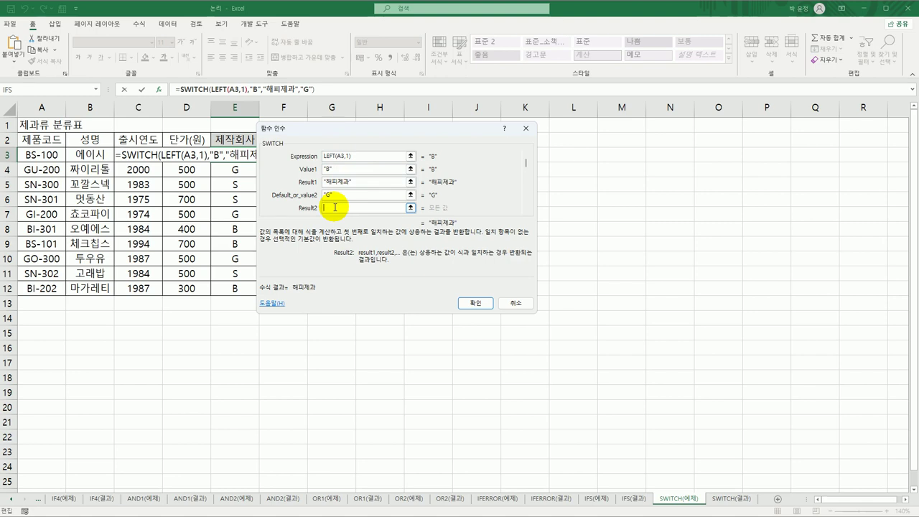
type("참조ㄴ제과")
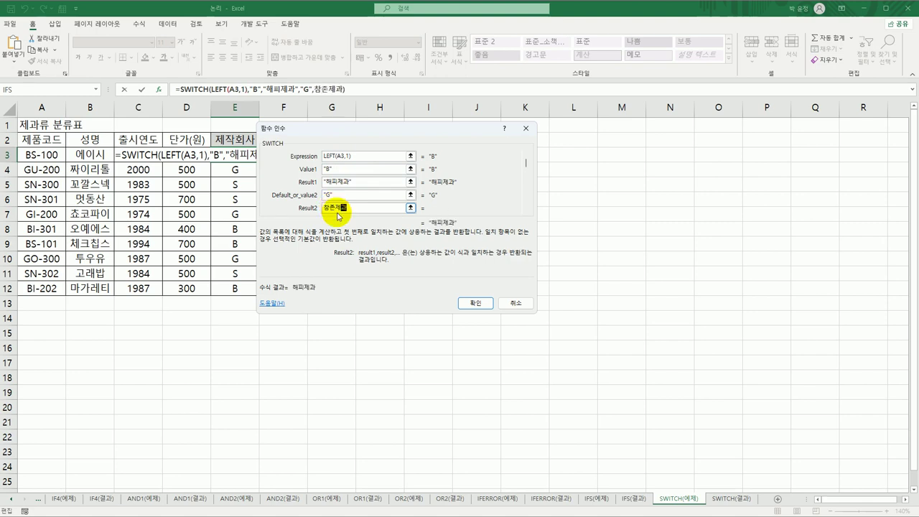
key("Tab")
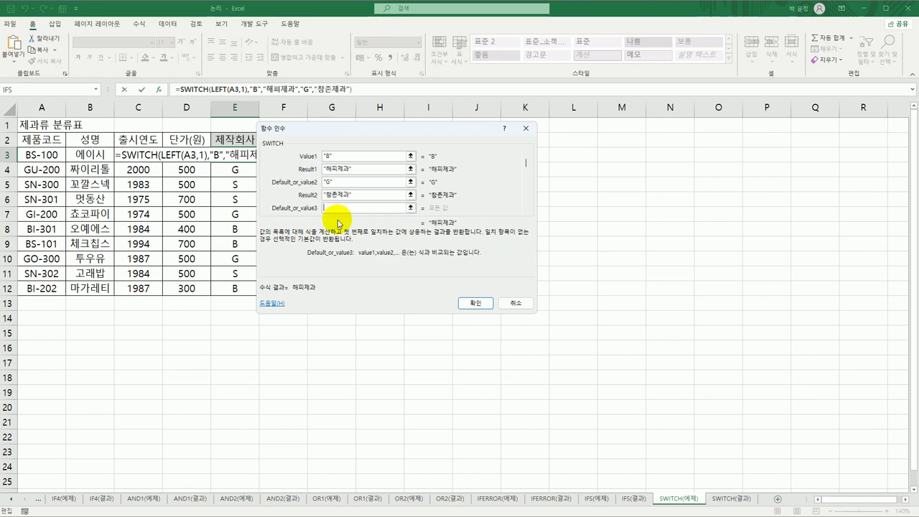
Set the third SWITCH value to "S" with "파랑제과" as its result.
type("S")
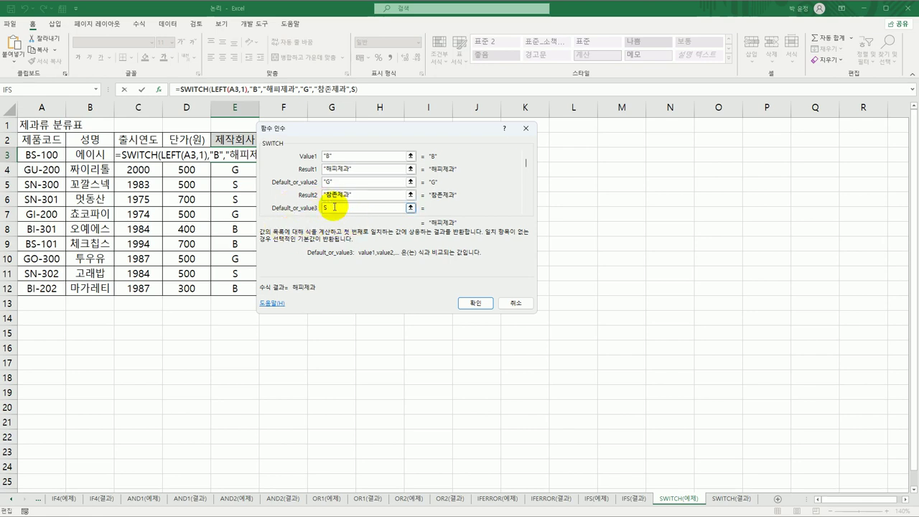
key("Tab")
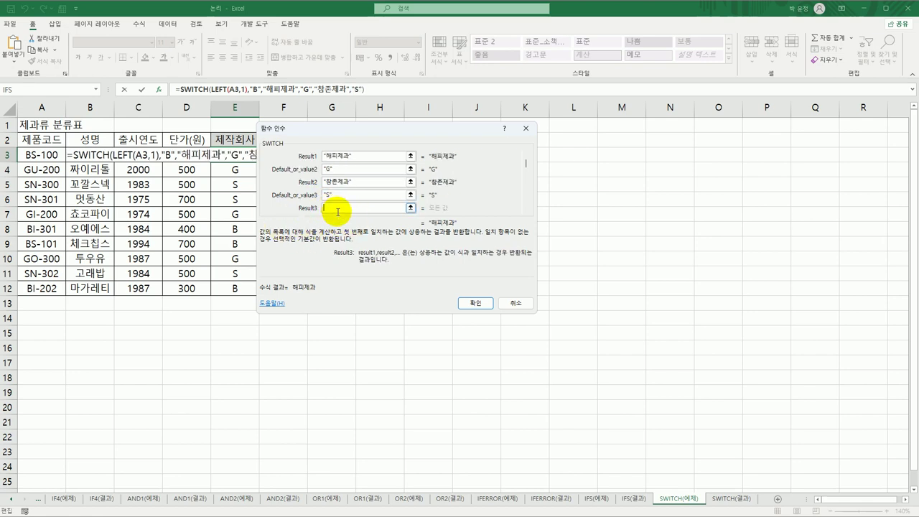
type("파랑제과")
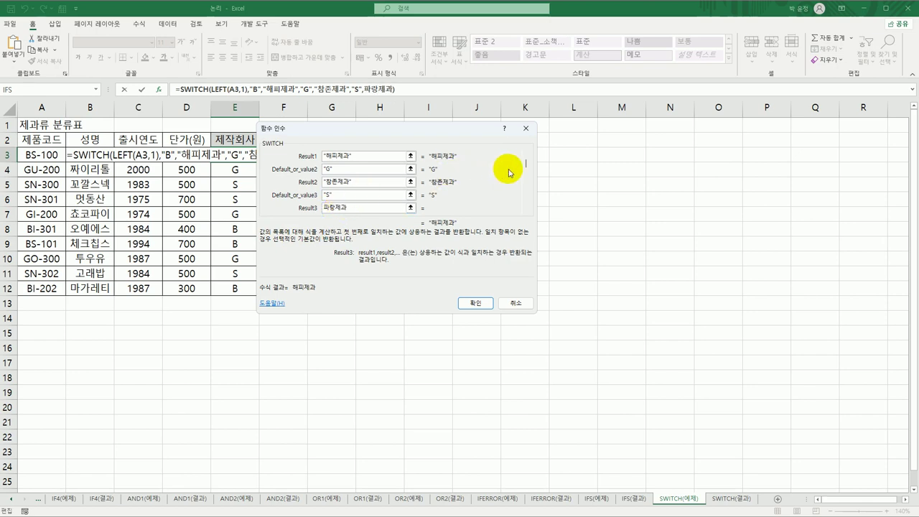
Review the SWITCH arguments from the LEFT(A3,1) expression through each value and result pair, ending at the third result.
left_click_drag(526, 170, 525, 160)
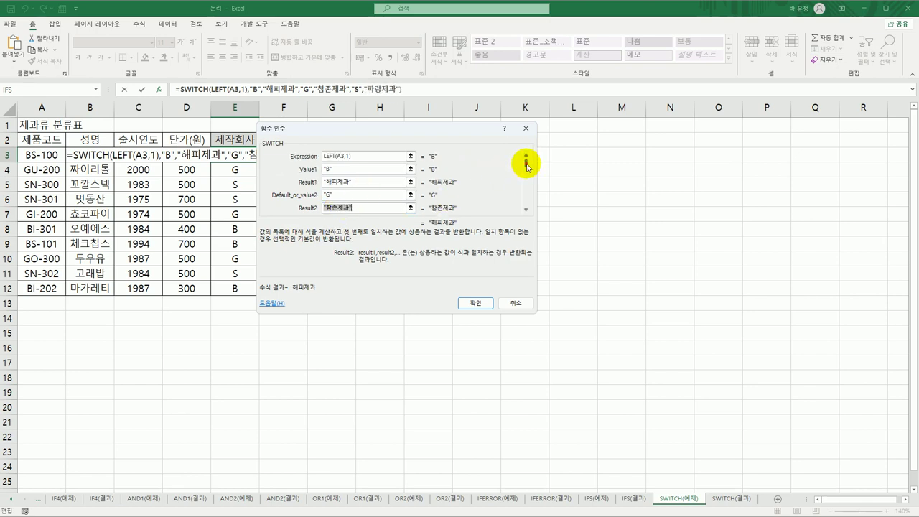
left_click(384, 161)
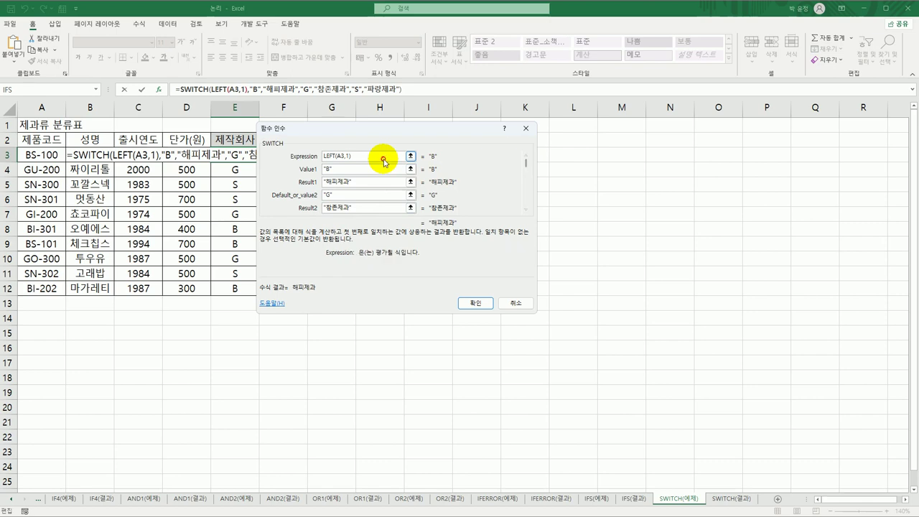
left_click(330, 169)
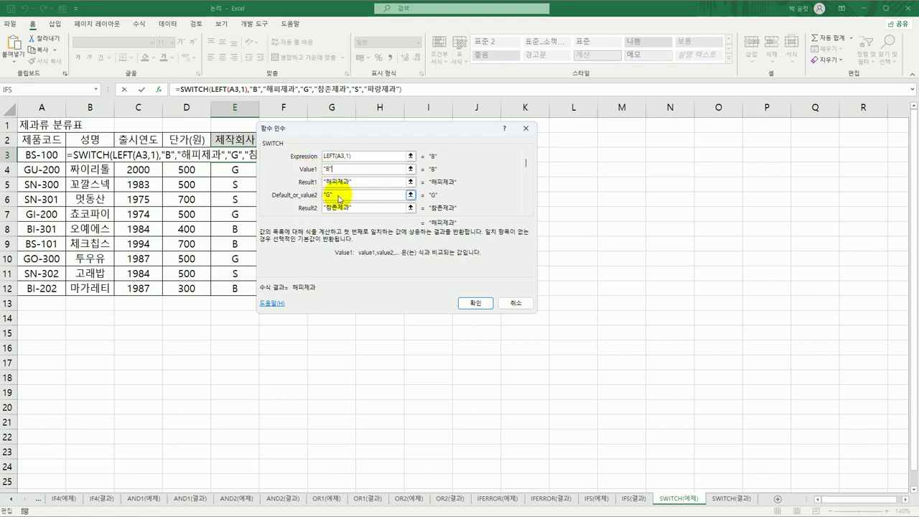
left_click(363, 182)
left_click(353, 196)
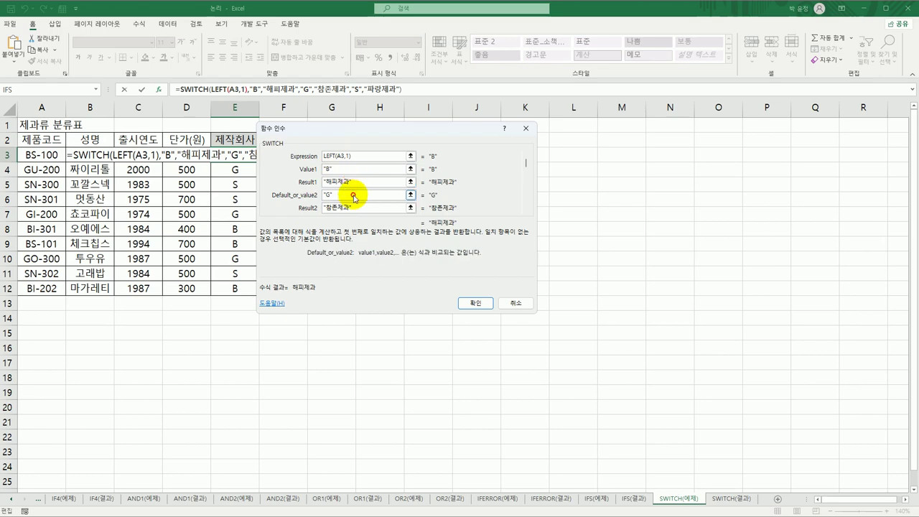
left_click(359, 208)
scroll(359, 209, "down", 3)
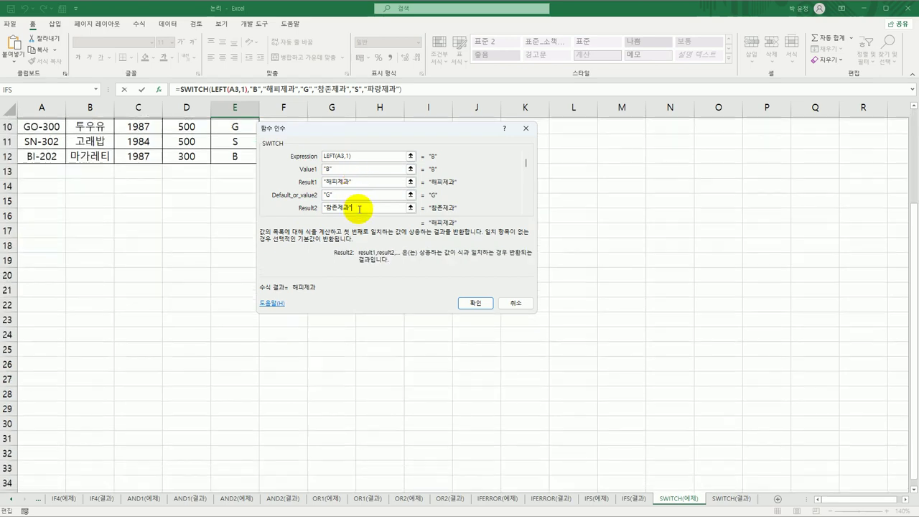
scroll(359, 208, "up", 3)
left_click(525, 214)
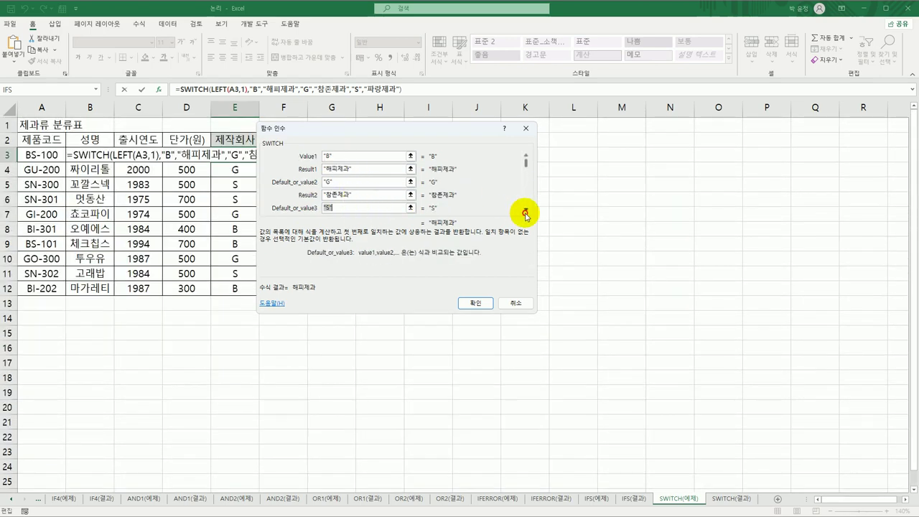
left_click(525, 213)
left_click(367, 210)
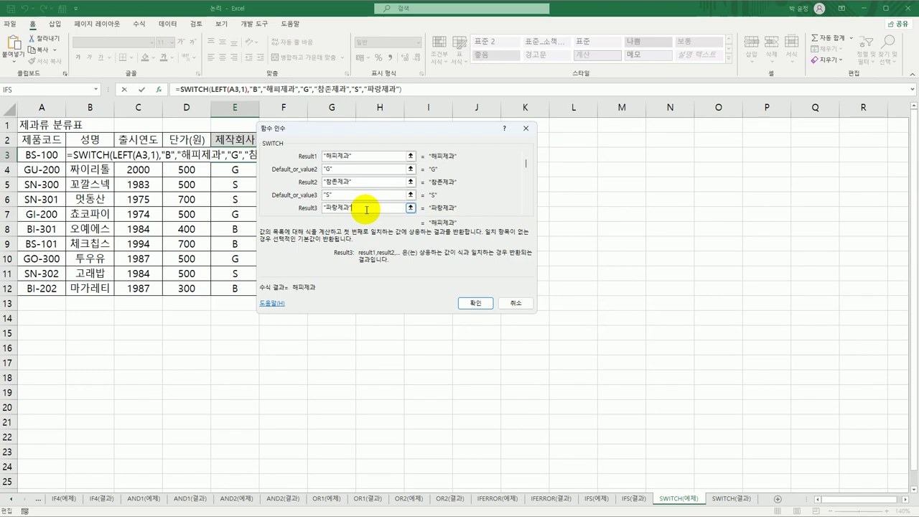
Commit the SWITCH formula in E3 and fill it down to E12 in the 제작회사 column.
left_click(475, 303)
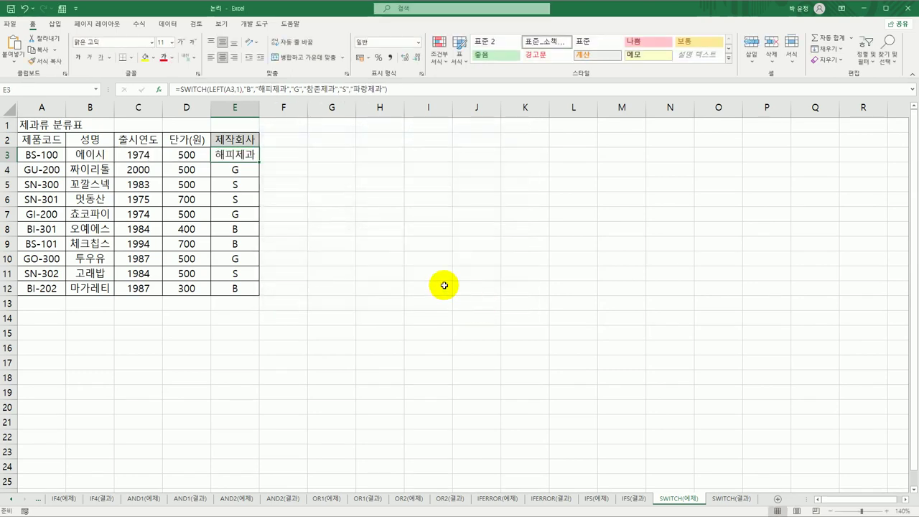
double_click(262, 165)
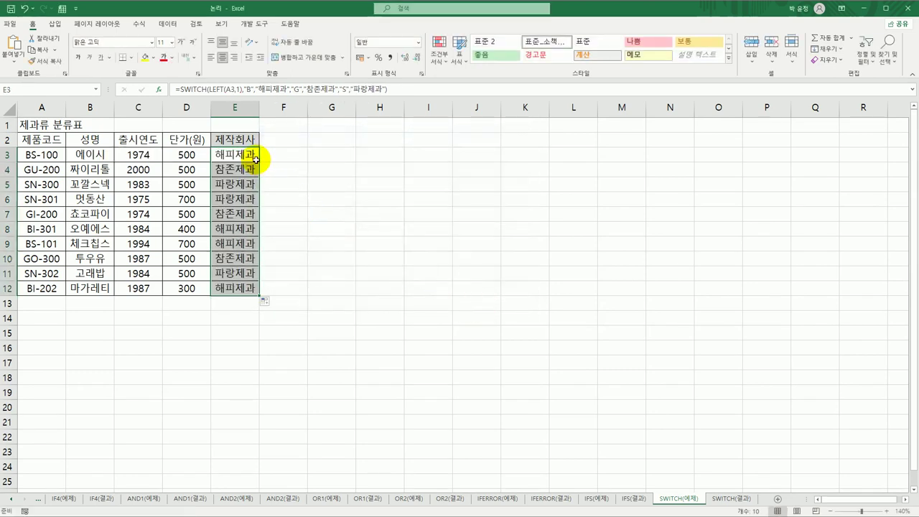
left_click(252, 153)
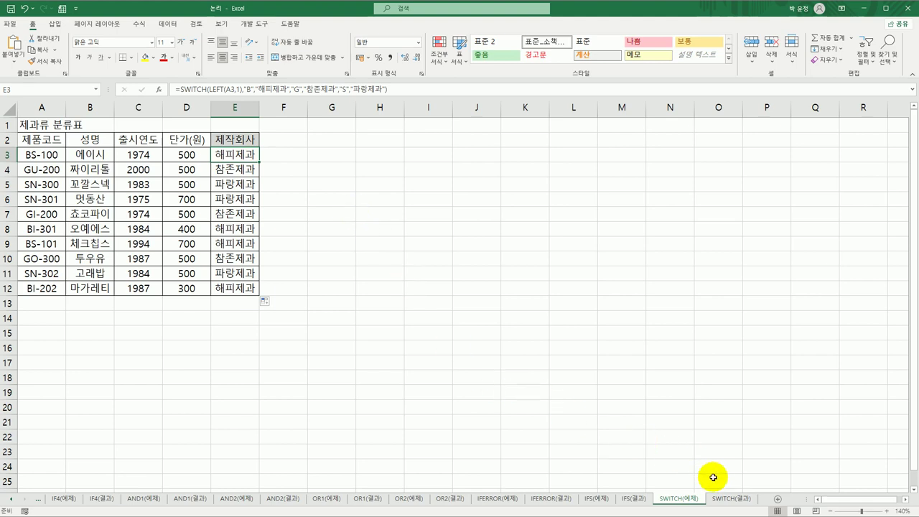
Compare the 제작회사 column on SWITCH(예제) with the answers on the SWITCH(결과) sheet.
left_click(728, 498)
left_click(679, 500)
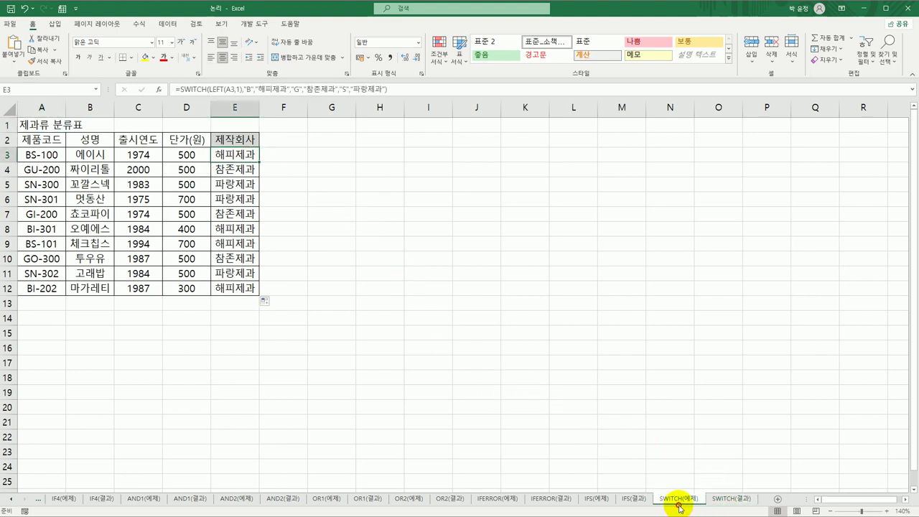
left_click(729, 498)
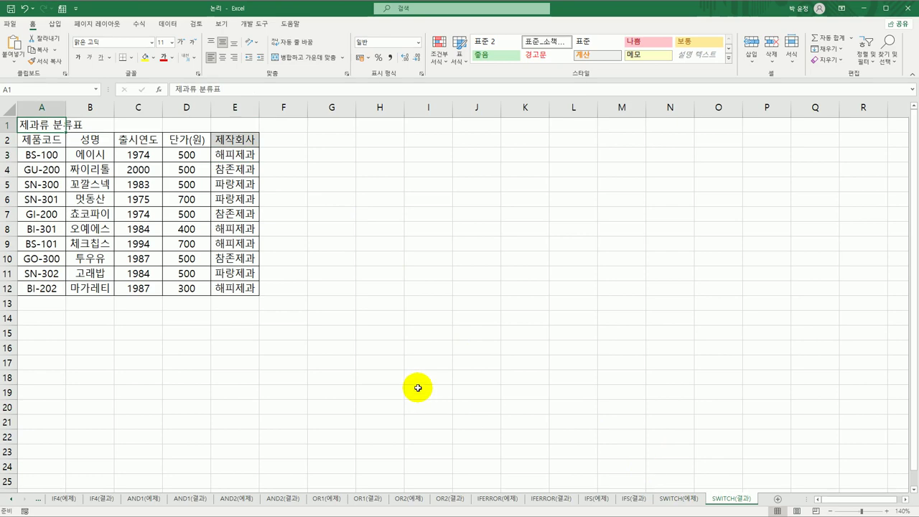